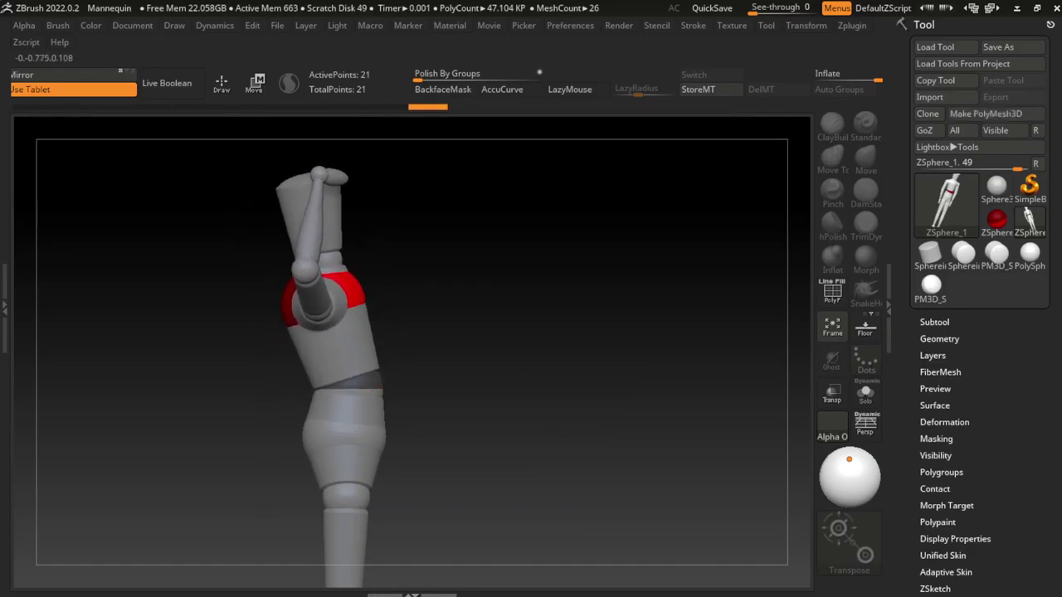
# Step: Raise the arm chain toward the head and bend both forearms inward symmetrically
pyautogui.moveTo(417, 382); pyautogui.dragTo(509, 379)
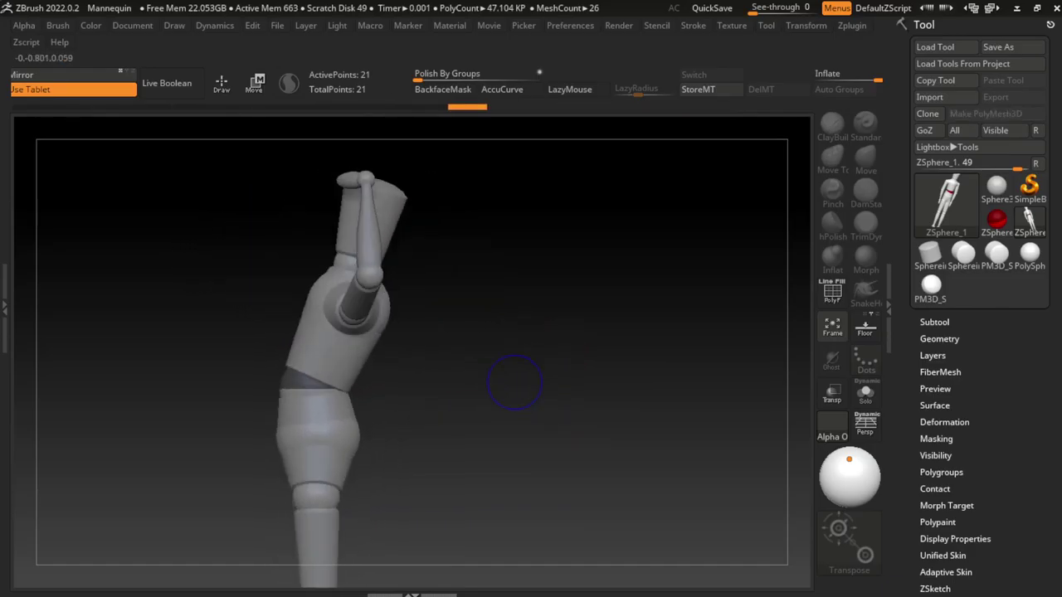
pyautogui.moveTo(332, 249); pyautogui.dragTo(515, 356)
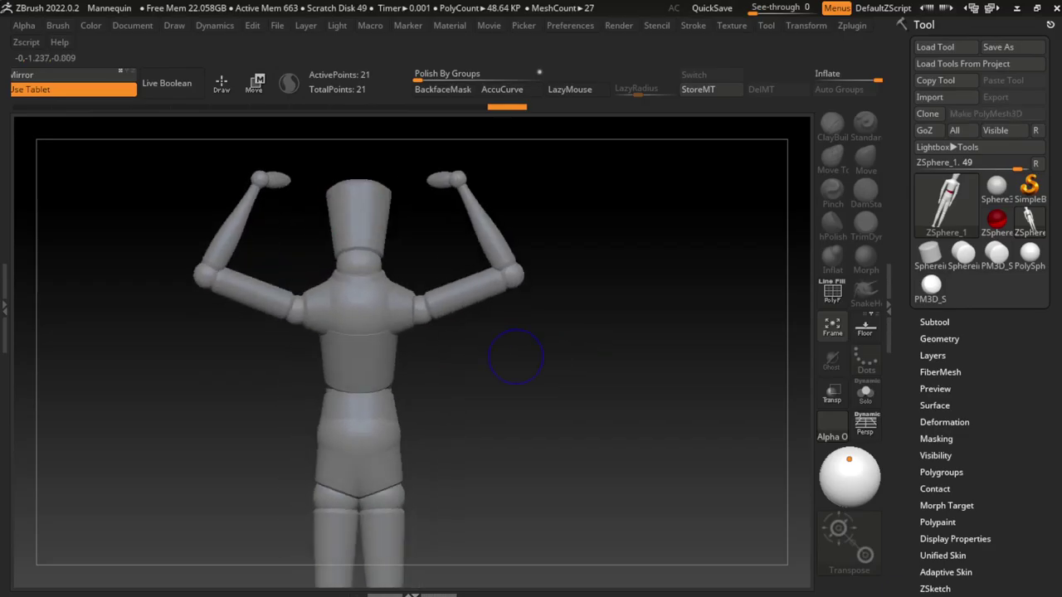
pyautogui.moveTo(525, 401)
pyautogui.mouseDown()
pyautogui.moveTo(506, 419)
pyautogui.moveTo(517, 434)
pyautogui.moveTo(531, 415)
pyautogui.mouseUp()
pyautogui.moveTo(452, 181); pyautogui.dragTo(438, 193)
# Step: Check the pose from several angles and undo a stray head ZSphere move
pyautogui.moveTo(498, 233); pyautogui.dragTo(545, 359)
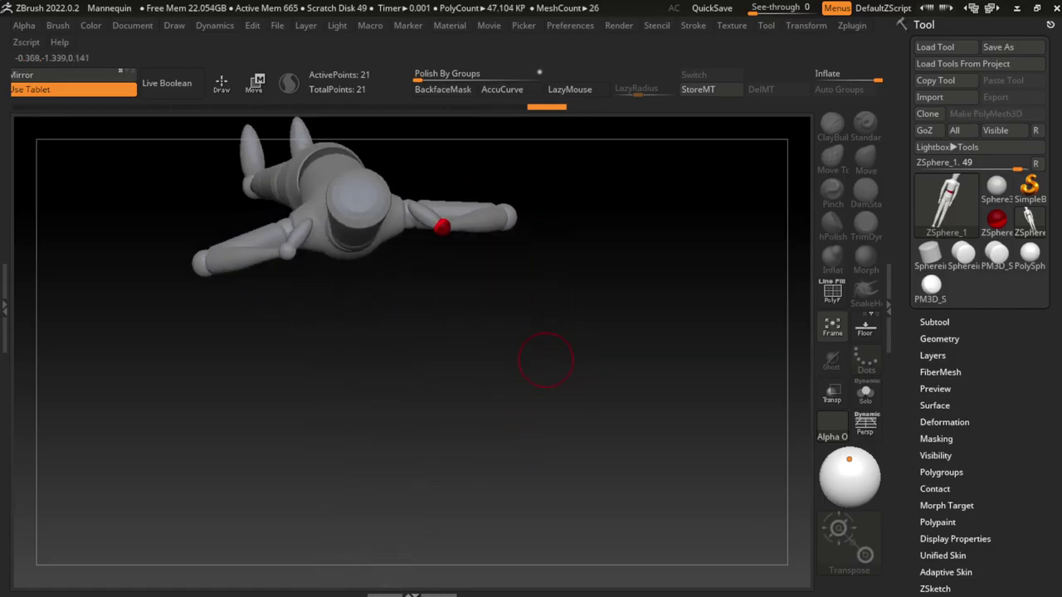
pyautogui.moveTo(569, 403)
pyautogui.keyDown('shift'); pyautogui.mouseDown()
pyautogui.moveTo(599, 257)
pyautogui.moveTo(481, 249)
pyautogui.mouseUp(); pyautogui.keyUp('shift')
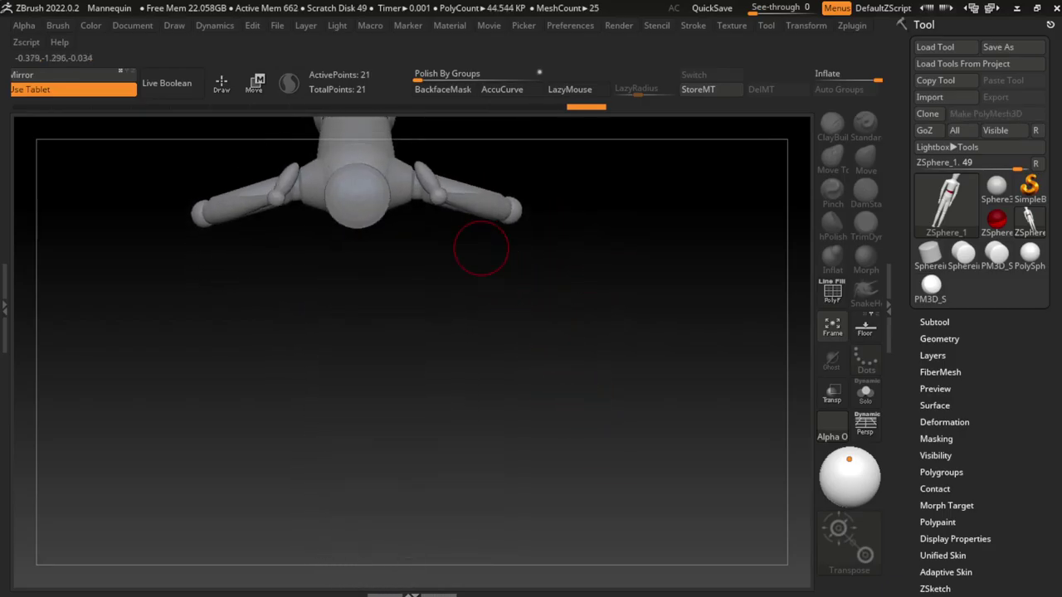
pyautogui.moveTo(465, 199); pyautogui.dragTo(572, 206)
pyautogui.moveTo(641, 258); pyautogui.dragTo(470, 274)
pyautogui.moveTo(402, 241); pyautogui.dragTo(427, 177)
pyautogui.moveTo(630, 265); pyautogui.dragTo(583, 322)
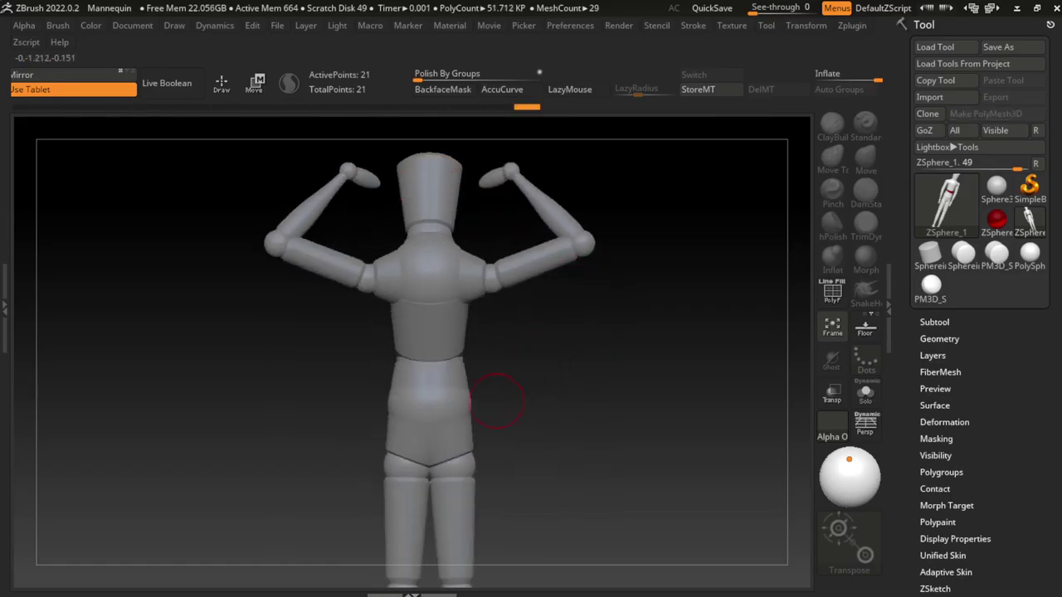
pyautogui.hotkey('ctrl', 'z')
pyautogui.hotkey('ctrl', 'z')
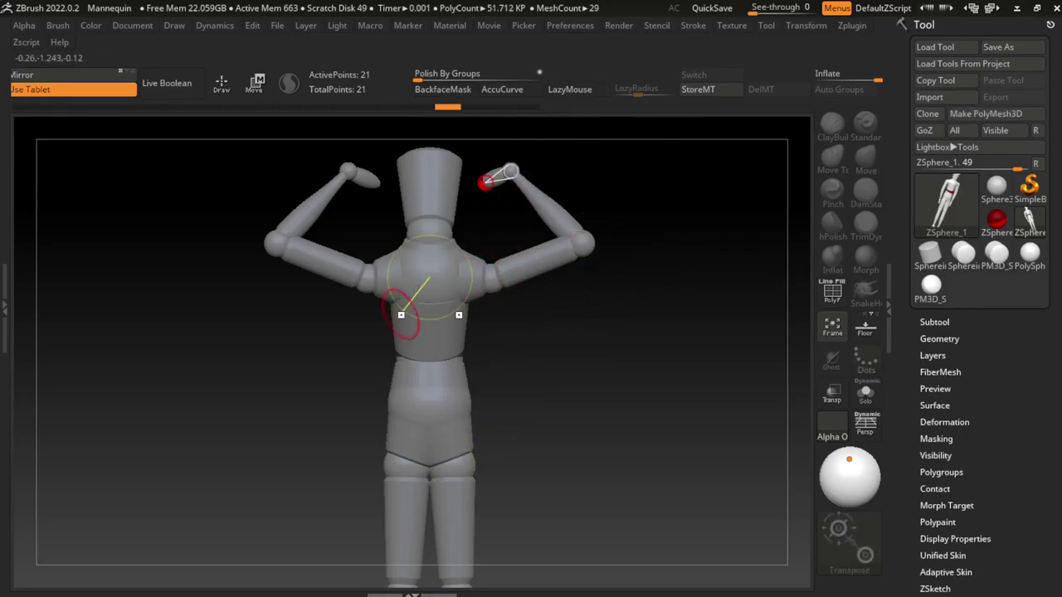
# Step: Convert the ZSpheres to a polymesh with a beige-grey material, then enable Sculptris Pro and ClayBuildup
pyautogui.click(986, 114)
pyautogui.press('space')
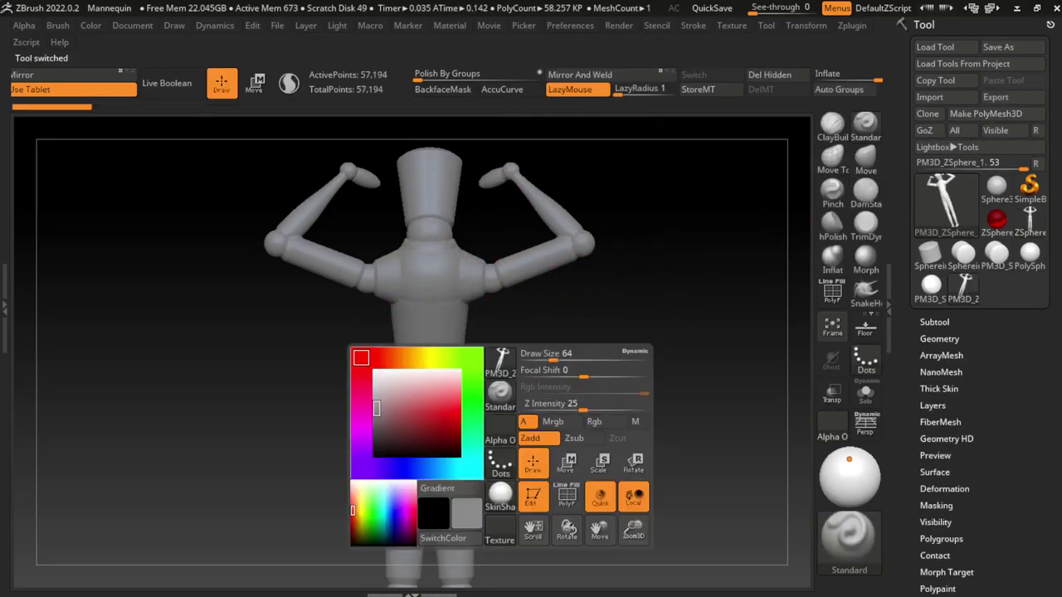
pyautogui.click(500, 394)
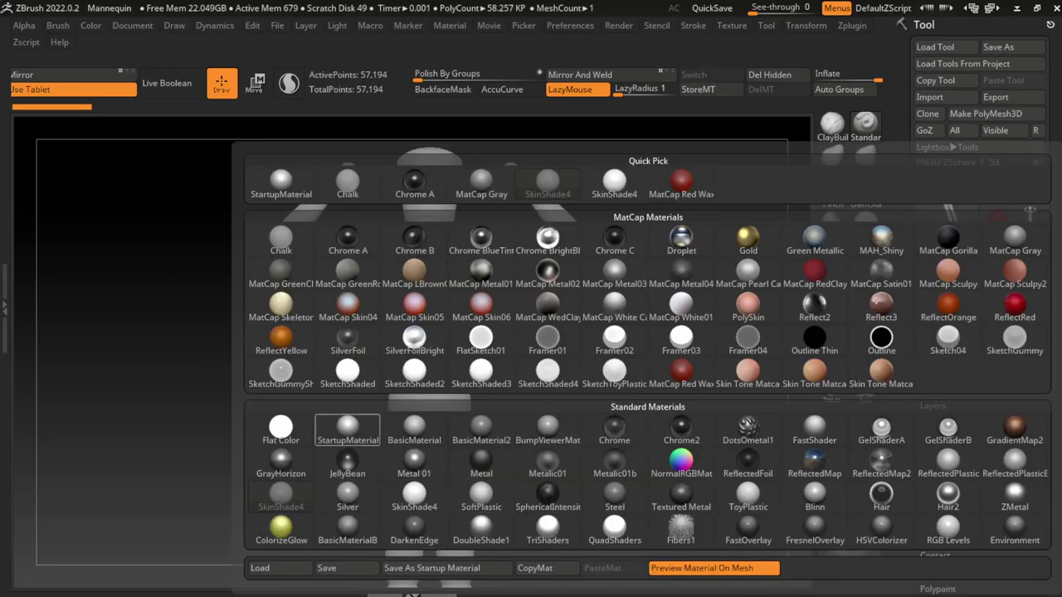
pyautogui.click(348, 430)
pyautogui.click(289, 83)
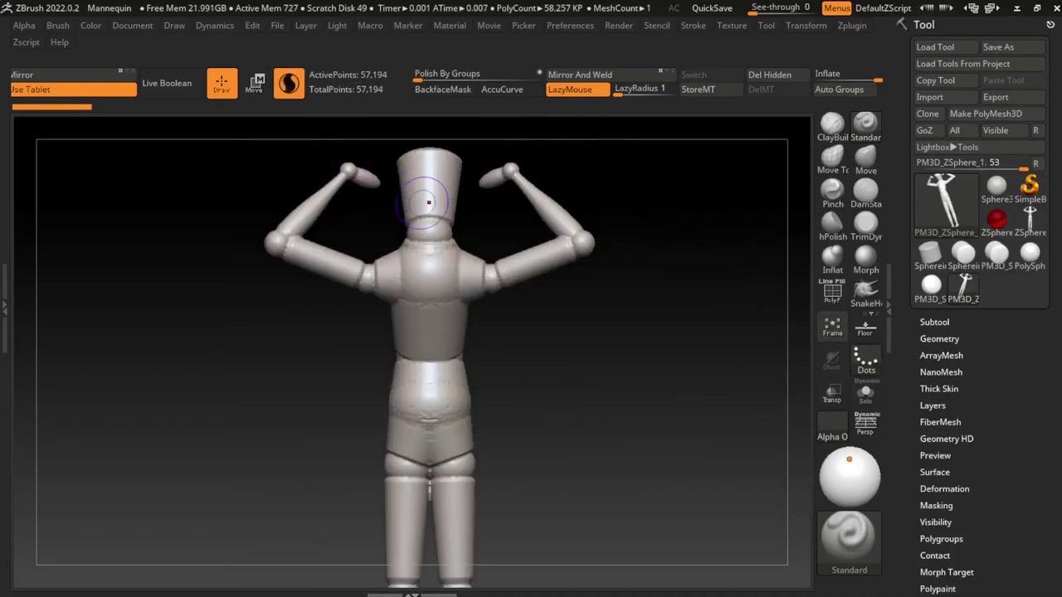
pyautogui.click(832, 124)
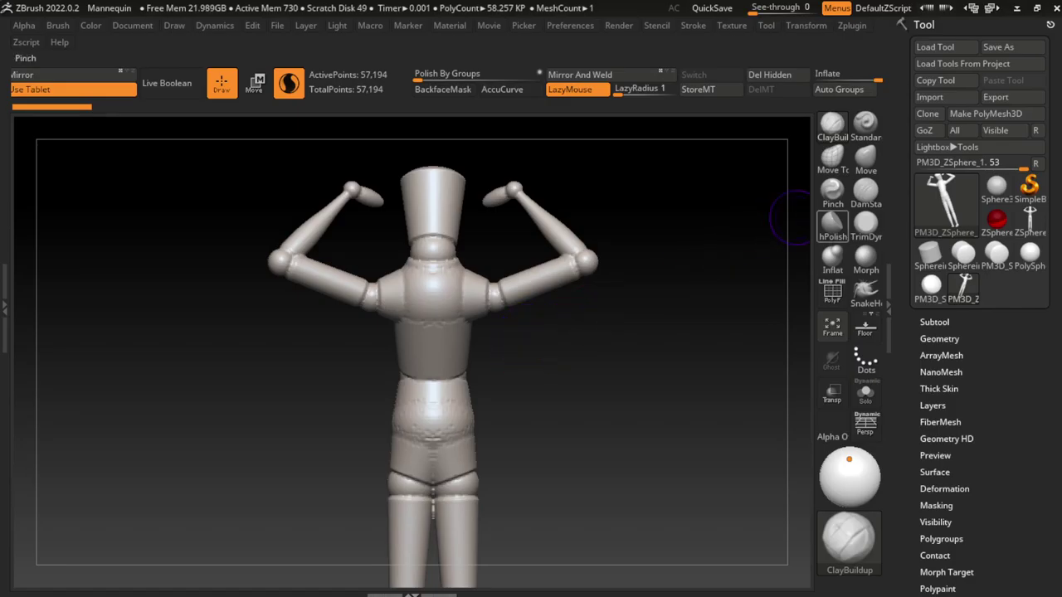
# Step: Try DamStandard chest creases and a ClayBuildup stroke beside the spine, undoing both
pyautogui.click(865, 191)
pyautogui.moveTo(431, 248); pyautogui.dragTo(432, 318)
pyautogui.moveTo(432, 269); pyautogui.dragTo(432, 318)
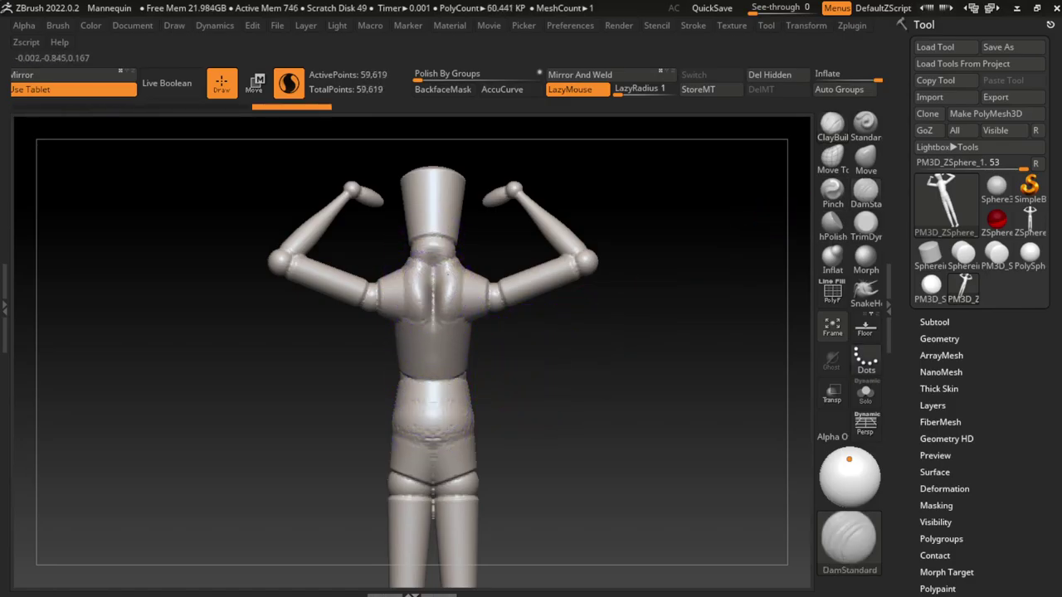
pyautogui.hotkey('ctrl', 'z')
pyautogui.hotkey('ctrl', 'z')
pyautogui.moveTo(630, 373)
pyautogui.mouseDown()
pyautogui.moveTo(713, 365)
pyautogui.moveTo(581, 368)
pyautogui.mouseUp()
pyautogui.click(832, 125)
pyautogui.moveTo(420, 285); pyautogui.dragTo(417, 322)
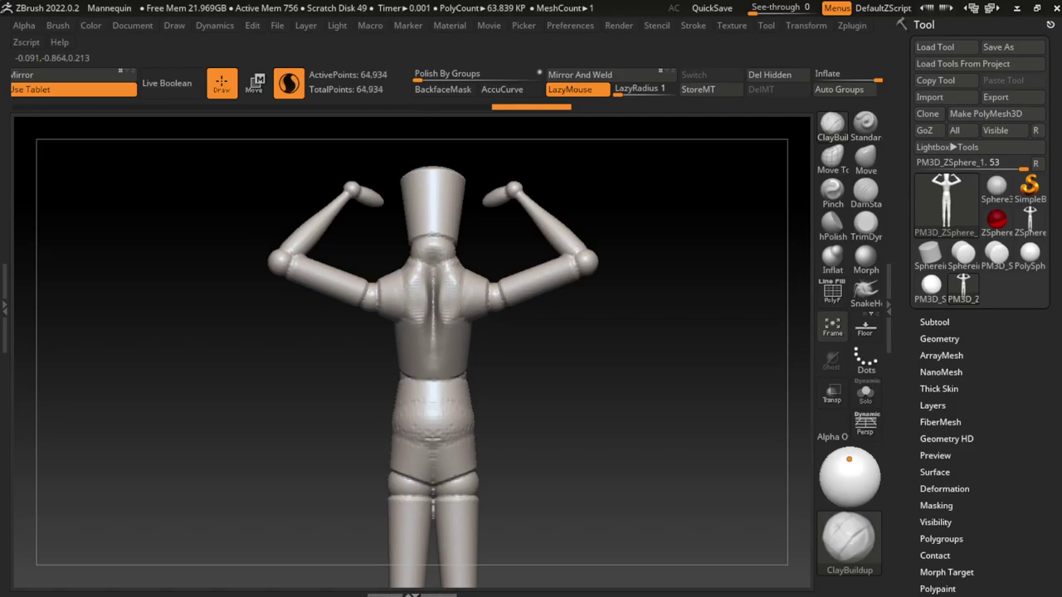
pyautogui.hotkey('ctrl', 'z')
pyautogui.hotkey('ctrl', 'z')
pyautogui.press('space')
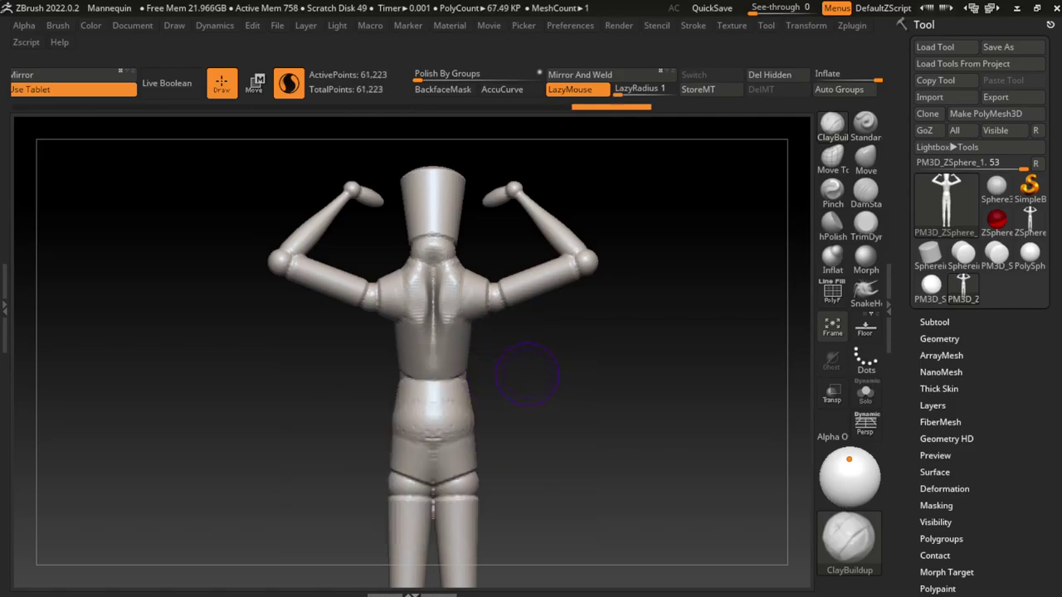
# Step: Build up and smooth the upper back and neck, then sculpt between the shoulder blades
pyautogui.moveTo(419, 257)
pyautogui.mouseDown()
pyautogui.moveTo(452, 166)
pyautogui.moveTo(461, 228)
pyautogui.moveTo(390, 287)
pyautogui.mouseUp()
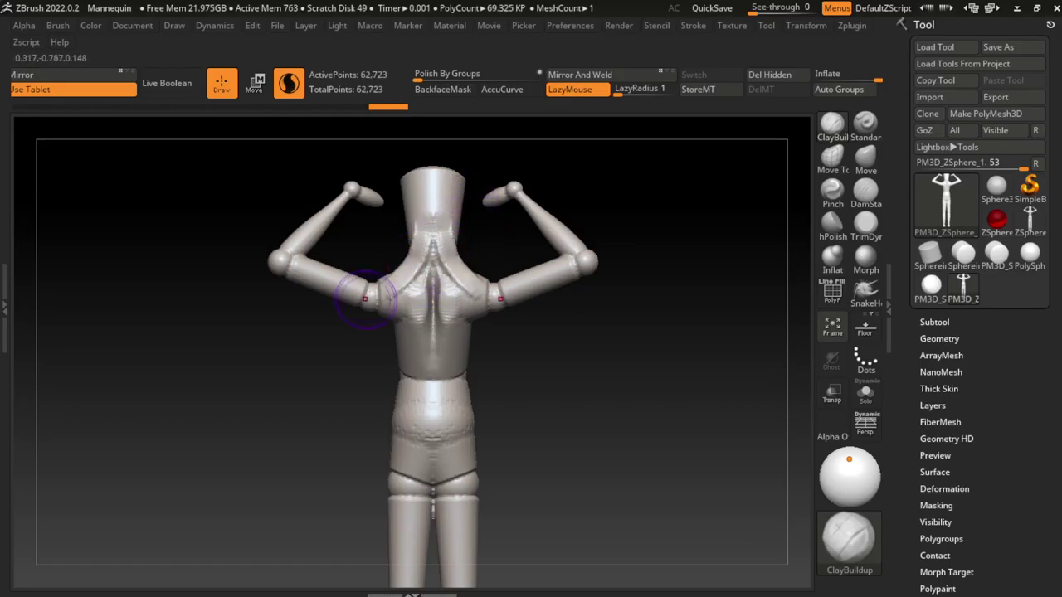
pyautogui.hotkey('ctrl', 'z')
pyautogui.moveTo(422, 242)
pyautogui.keyDown('shift'); pyautogui.mouseDown()
pyautogui.moveTo(395, 280)
pyautogui.moveTo(406, 270)
pyautogui.mouseUp(); pyautogui.keyUp('shift')
pyautogui.hotkey('ctrl', 'z')
pyautogui.keyDown('shift'); pyautogui.moveTo(435, 237); pyautogui.dragTo(464, 282); pyautogui.keyUp('shift')
pyautogui.keyDown('shift'); pyautogui.moveTo(389, 286); pyautogui.dragTo(340, 294); pyautogui.keyUp('shift')
pyautogui.moveTo(415, 249)
pyautogui.keyDown('shift'); pyautogui.mouseDown()
pyautogui.moveTo(431, 239)
pyautogui.moveTo(379, 279)
pyautogui.mouseUp(); pyautogui.keyUp('shift')
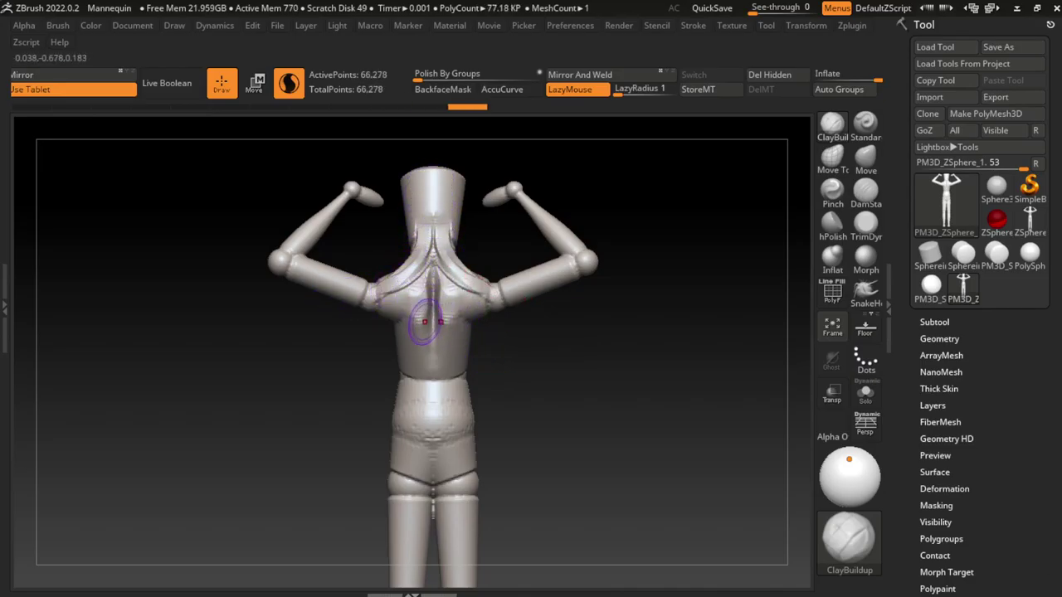
pyautogui.moveTo(419, 297)
pyautogui.keyDown('shift'); pyautogui.mouseDown()
pyautogui.moveTo(431, 286)
pyautogui.moveTo(390, 292)
pyautogui.moveTo(392, 312)
pyautogui.moveTo(400, 321)
pyautogui.moveTo(452, 300)
pyautogui.moveTo(386, 314)
pyautogui.mouseUp(); pyautogui.keyUp('shift')
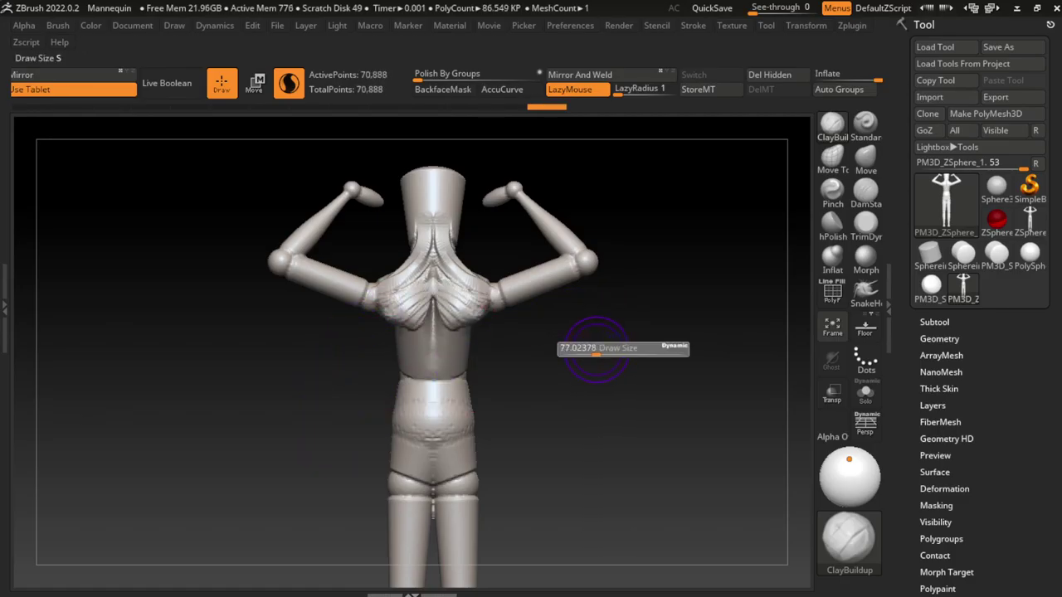
# Step: Reshape the chest, then build up the lower back, hips and lats along both torso sides
pyautogui.moveTo(636, 369)
pyautogui.mouseDown()
pyautogui.moveTo(462, 213)
pyautogui.moveTo(455, 351)
pyautogui.moveTo(405, 328)
pyautogui.moveTo(411, 305)
pyautogui.moveTo(398, 397)
pyautogui.moveTo(430, 318)
pyautogui.moveTo(410, 373)
pyautogui.mouseUp()
pyautogui.moveTo(655, 390)
pyautogui.mouseDown()
pyautogui.moveTo(592, 463)
pyautogui.moveTo(581, 452)
pyautogui.mouseUp()
pyautogui.moveTo(498, 344)
pyautogui.mouseDown()
pyautogui.moveTo(502, 435)
pyautogui.moveTo(487, 195)
pyautogui.mouseUp()
pyautogui.moveTo(485, 257)
pyautogui.mouseDown()
pyautogui.moveTo(490, 307)
pyautogui.moveTo(477, 240)
pyautogui.moveTo(625, 340)
pyautogui.mouseUp()
pyautogui.press('l')
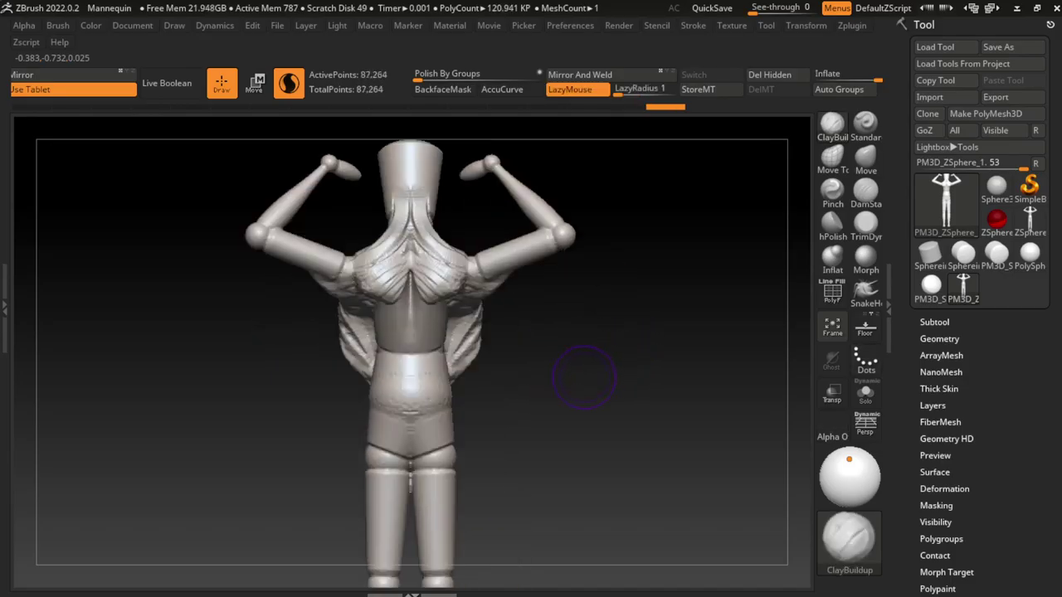
pyautogui.moveTo(473, 339); pyautogui.dragTo(466, 372)
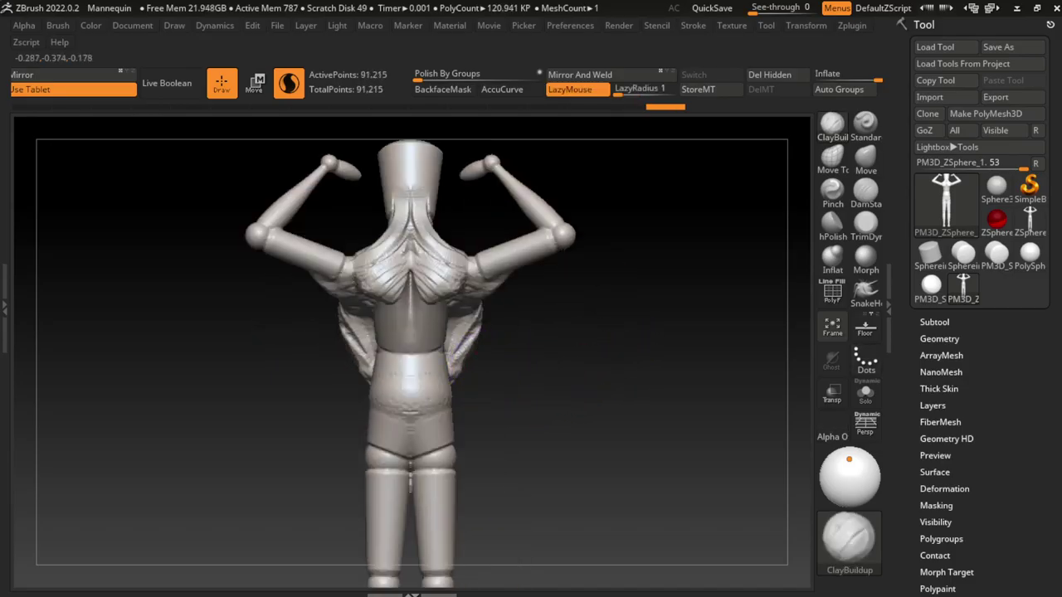
pyautogui.moveTo(474, 325); pyautogui.dragTo(453, 390)
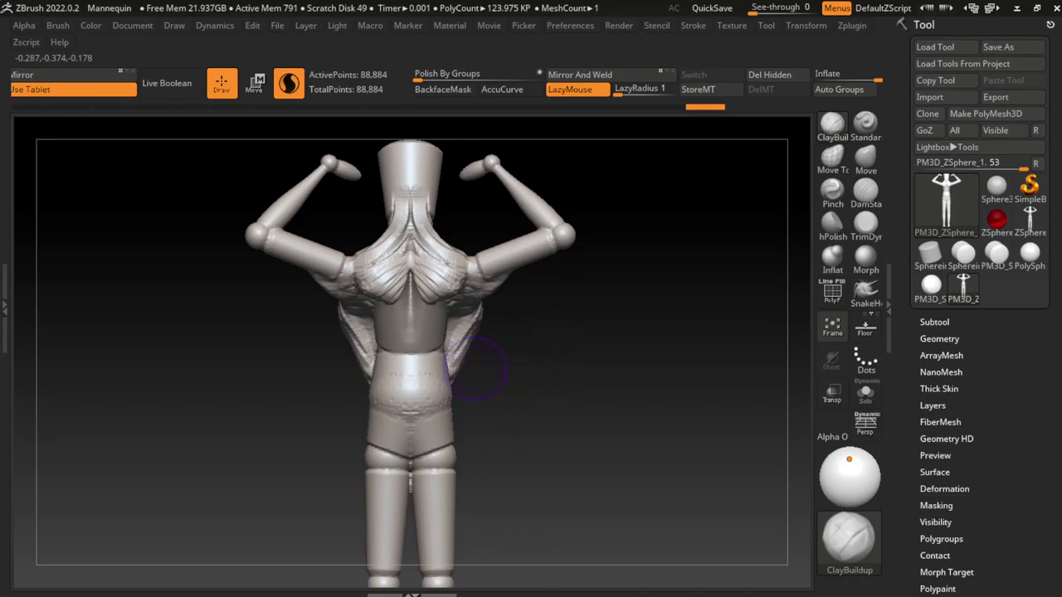
pyautogui.moveTo(432, 357)
pyautogui.mouseDown()
pyautogui.moveTo(426, 369)
pyautogui.moveTo(415, 316)
pyautogui.moveTo(432, 319)
pyautogui.moveTo(402, 316)
pyautogui.moveTo(375, 332)
pyautogui.moveTo(438, 326)
pyautogui.moveTo(421, 343)
pyautogui.moveTo(448, 319)
pyautogui.mouseUp()
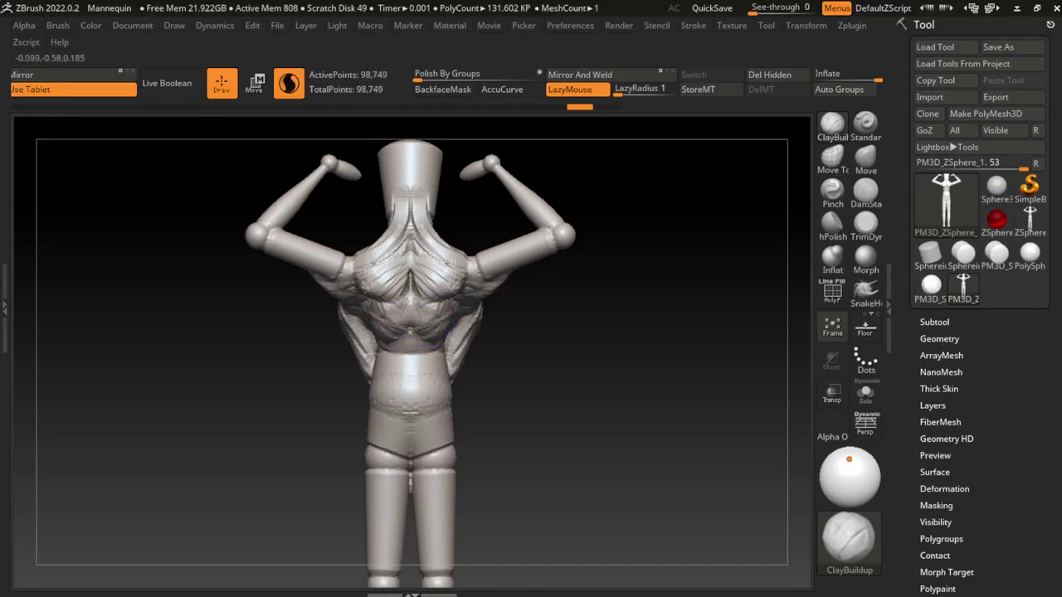
# Step: Sculpt the mid-back muscles and carve a DamStandard crease down the upper back
pyautogui.moveTo(407, 314); pyautogui.dragTo(419, 308)
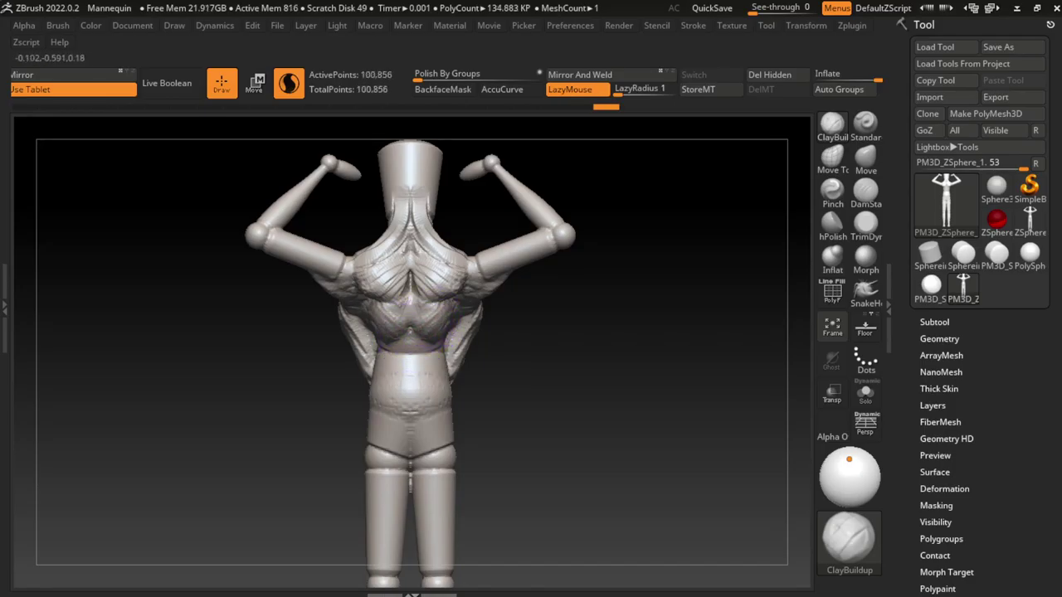
pyautogui.moveTo(452, 336)
pyautogui.mouseDown()
pyautogui.moveTo(423, 349)
pyautogui.moveTo(452, 282)
pyautogui.mouseUp()
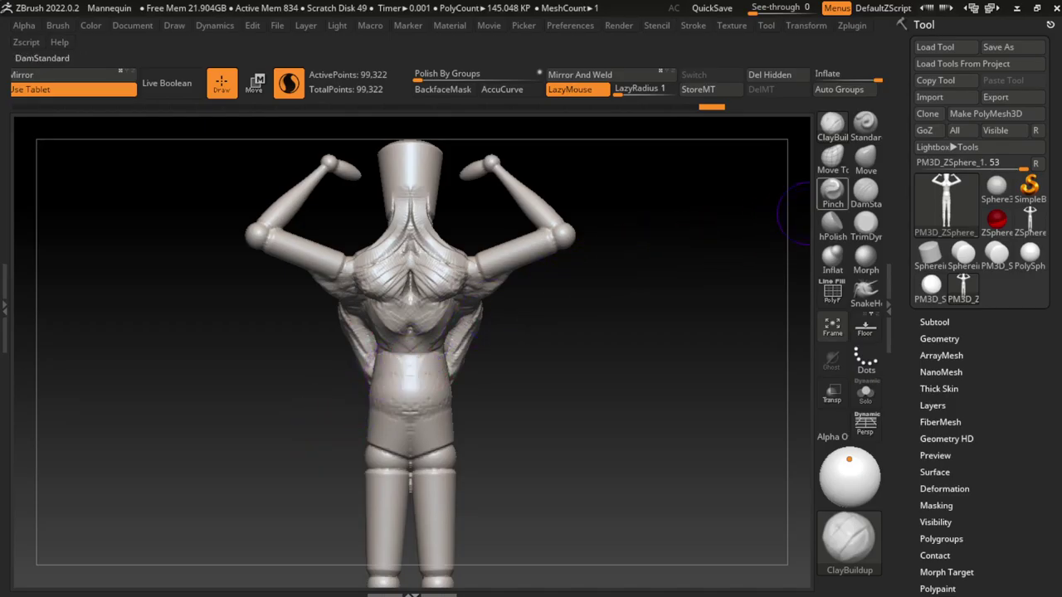
pyautogui.click(865, 191)
pyautogui.moveTo(415, 261)
pyautogui.mouseDown()
pyautogui.moveTo(410, 336)
pyautogui.moveTo(390, 365)
pyautogui.moveTo(414, 382)
pyautogui.mouseUp()
pyautogui.click(832, 124)
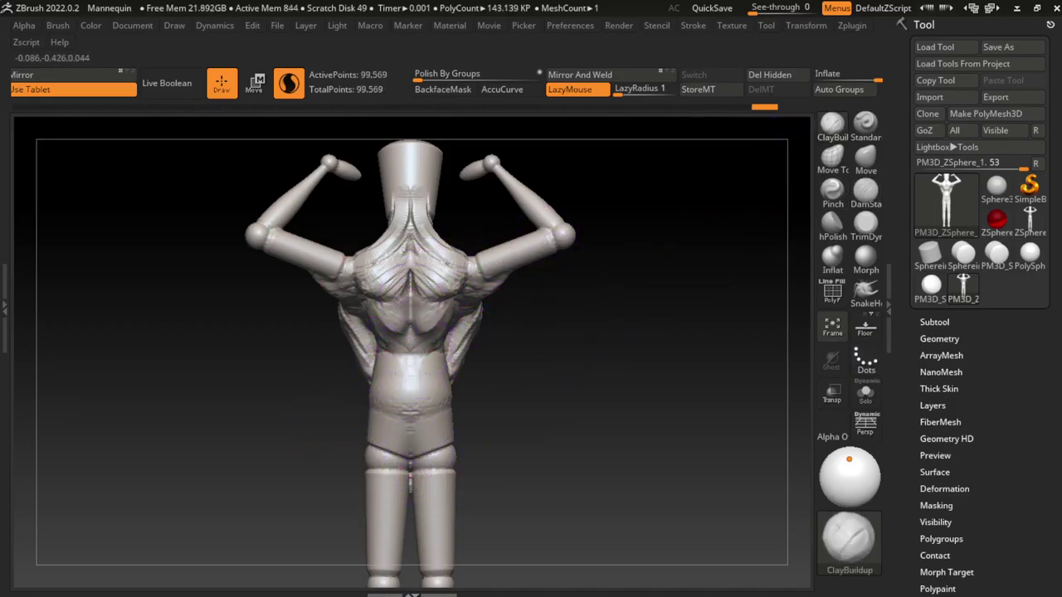
# Step: Build up the lower back muscles and hollow the hips and pelvis area
pyautogui.moveTo(440, 340); pyautogui.dragTo(443, 381)
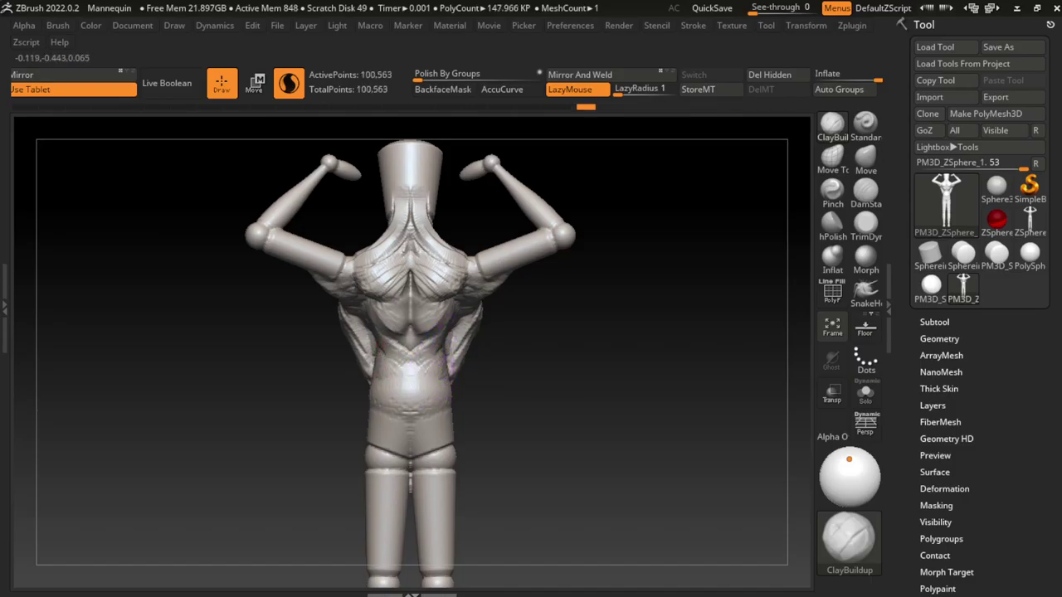
pyautogui.moveTo(388, 335)
pyautogui.mouseDown()
pyautogui.moveTo(419, 361)
pyautogui.moveTo(455, 370)
pyautogui.moveTo(437, 340)
pyautogui.mouseUp()
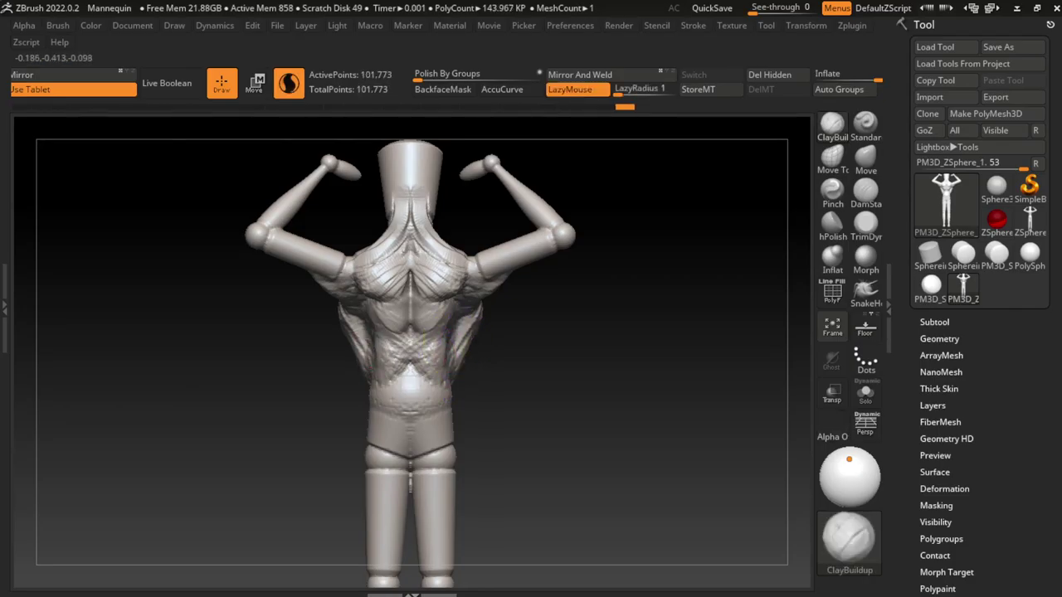
pyautogui.moveTo(455, 353); pyautogui.dragTo(457, 378)
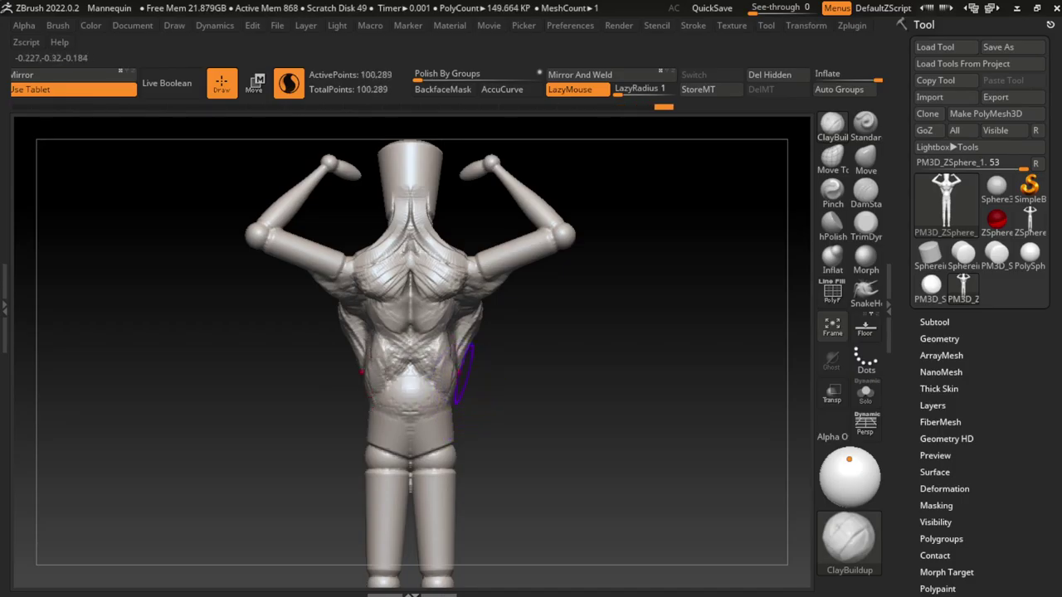
pyautogui.moveTo(466, 426)
pyautogui.mouseDown()
pyautogui.moveTo(420, 414)
pyautogui.moveTo(410, 393)
pyautogui.moveTo(439, 456)
pyautogui.moveTo(411, 415)
pyautogui.moveTo(385, 456)
pyautogui.mouseUp()
pyautogui.moveTo(385, 456)
pyautogui.mouseDown(button='right')
pyautogui.moveTo(518, 390)
pyautogui.moveTo(510, 406)
pyautogui.moveTo(490, 390)
pyautogui.mouseUp(button='right')
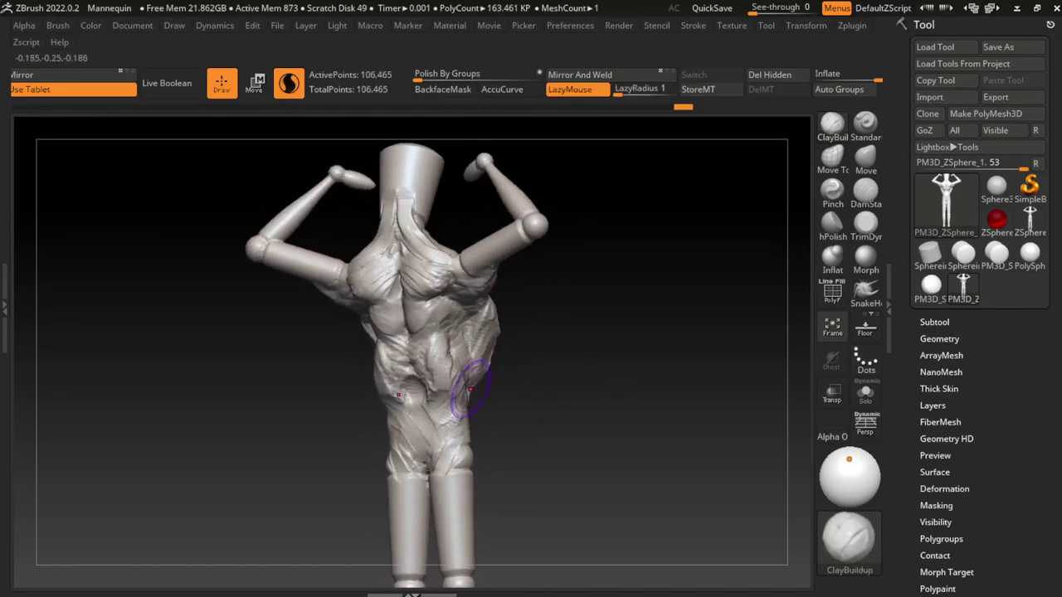
# Step: Add strokes across the lower back, undoing the last one
pyautogui.moveTo(398, 395); pyautogui.dragTo(439, 396)
pyautogui.moveTo(440, 396); pyautogui.dragTo(486, 399, button='right')
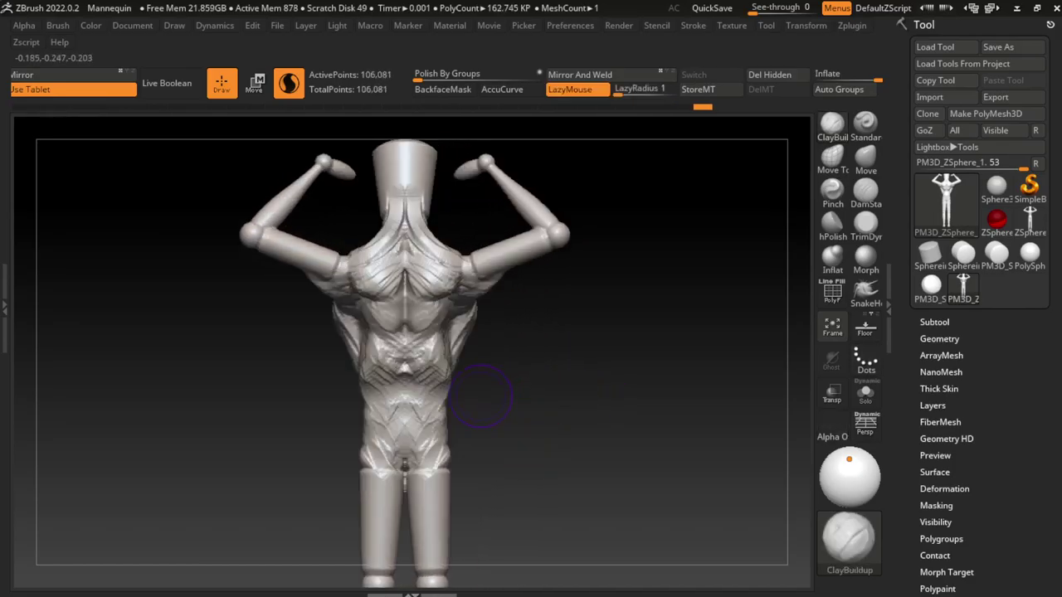
pyautogui.moveTo(386, 346)
pyautogui.mouseDown()
pyautogui.moveTo(415, 355)
pyautogui.moveTo(390, 365)
pyautogui.moveTo(444, 402)
pyautogui.moveTo(431, 402)
pyautogui.mouseUp()
pyautogui.hotkey('ctrl', 'z')
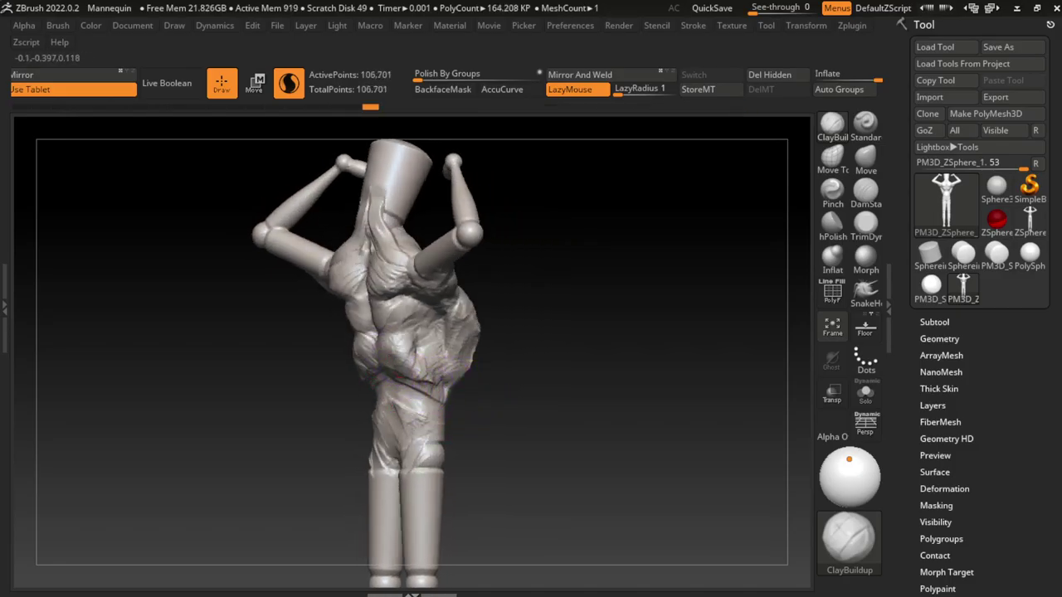
# Step: Redo the back muscle sculpting steps, including the finer striations
pyautogui.hotkey('ctrl', 'shift', 'z')
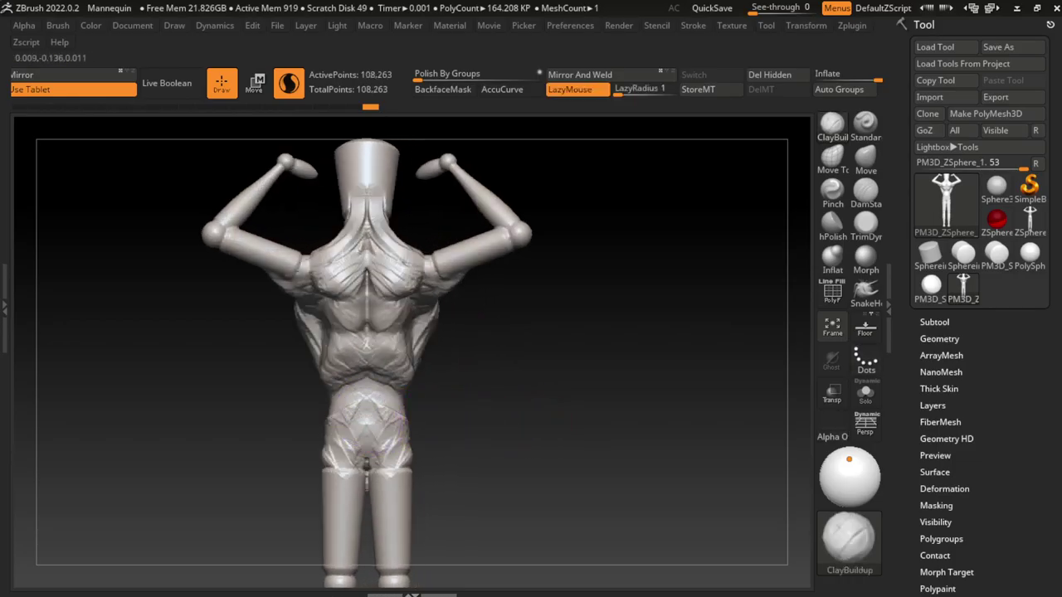
pyautogui.hotkey('ctrl', 'shift', 'z')
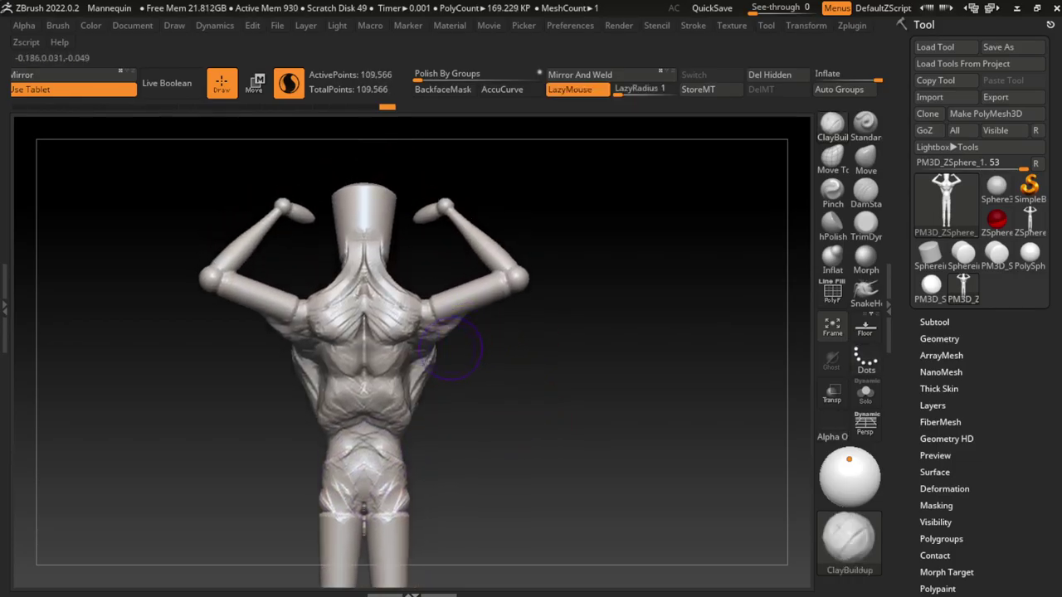
pyautogui.hotkey('ctrl', 'shift', 'z')
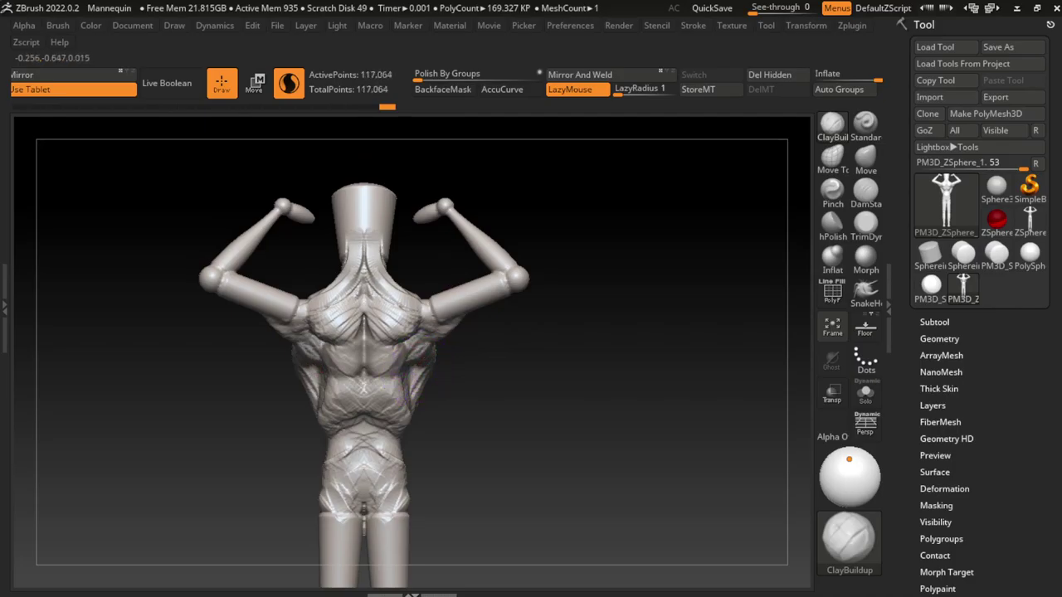
pyautogui.hotkey('ctrl', 'shift', 'z')
pyautogui.hotkey('ctrl', 'shift', 'z')
pyautogui.hotkey('ctrl', 'shift', 'z')
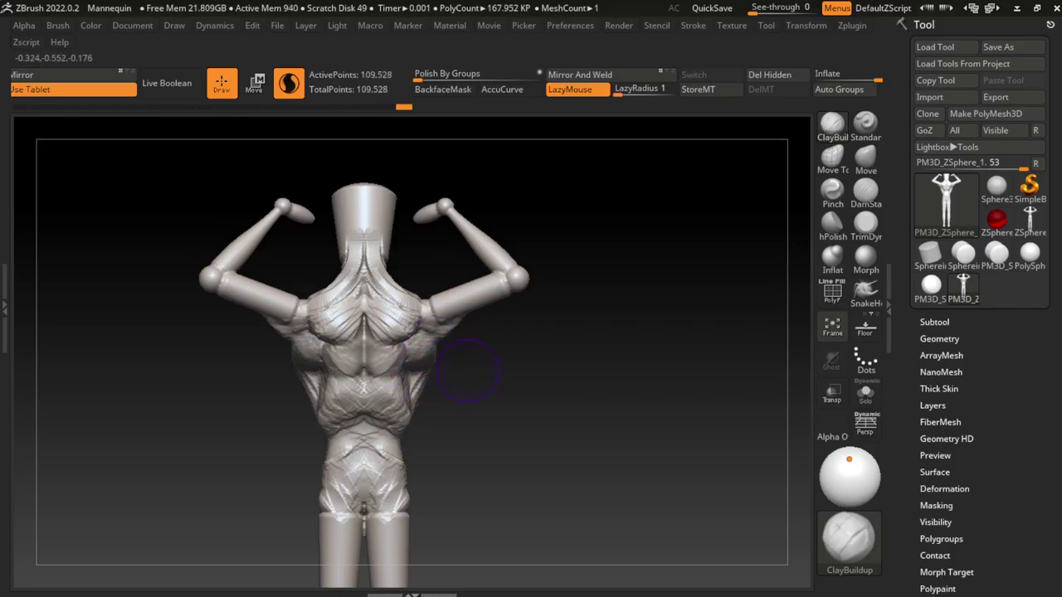
pyautogui.hotkey('ctrl', 'shift', 'z')
pyautogui.hotkey('ctrl', 'shift', 'z')
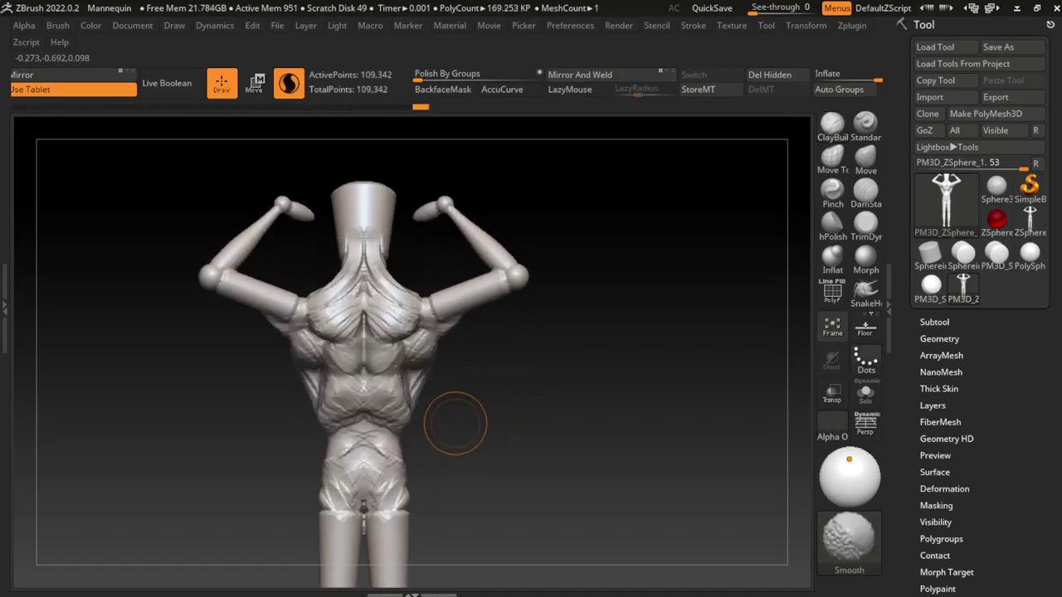
pyautogui.hotkey('ctrl', 'shift', 'z')
pyautogui.hotkey('ctrl', 'shift', 'z')
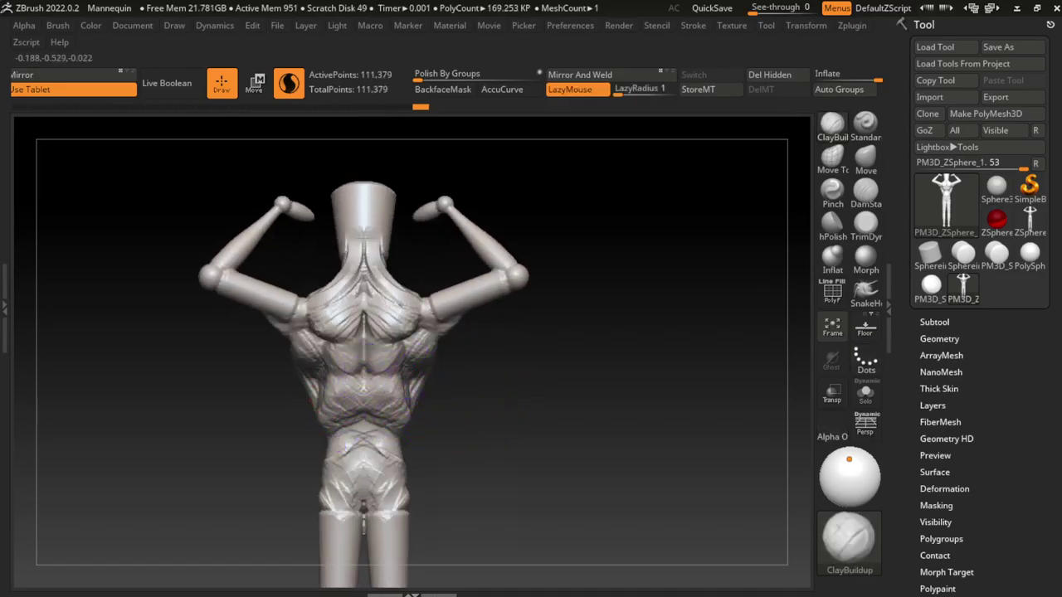
pyautogui.hotkey('ctrl', 'shift', 'z')
pyautogui.moveTo(581, 348); pyautogui.dragTo(390, 336)
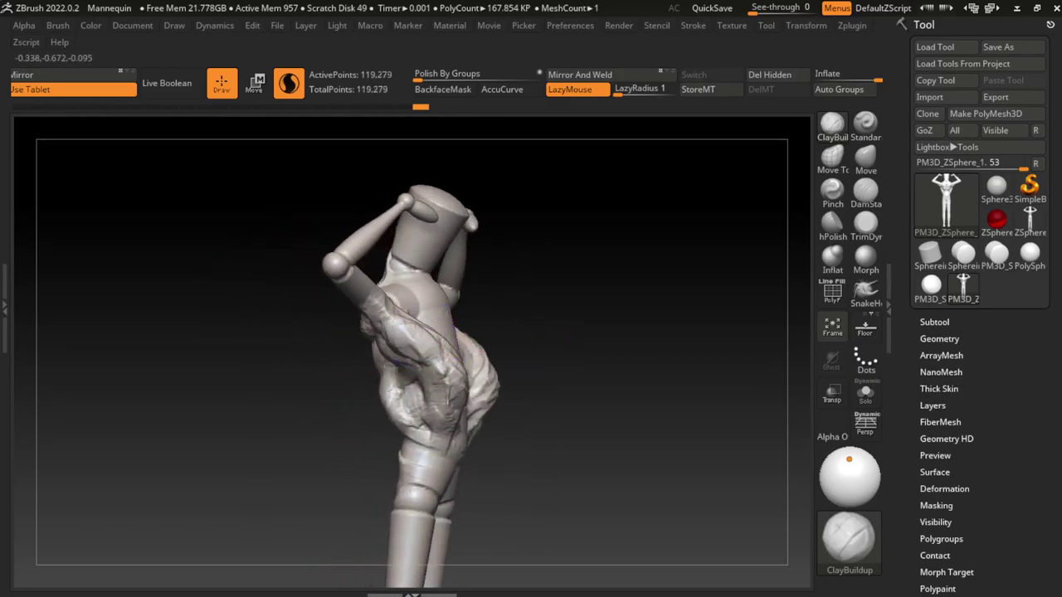
pyautogui.hotkey('ctrl', 'shift', 'z')
pyautogui.hotkey('ctrl', 'shift', 'z')
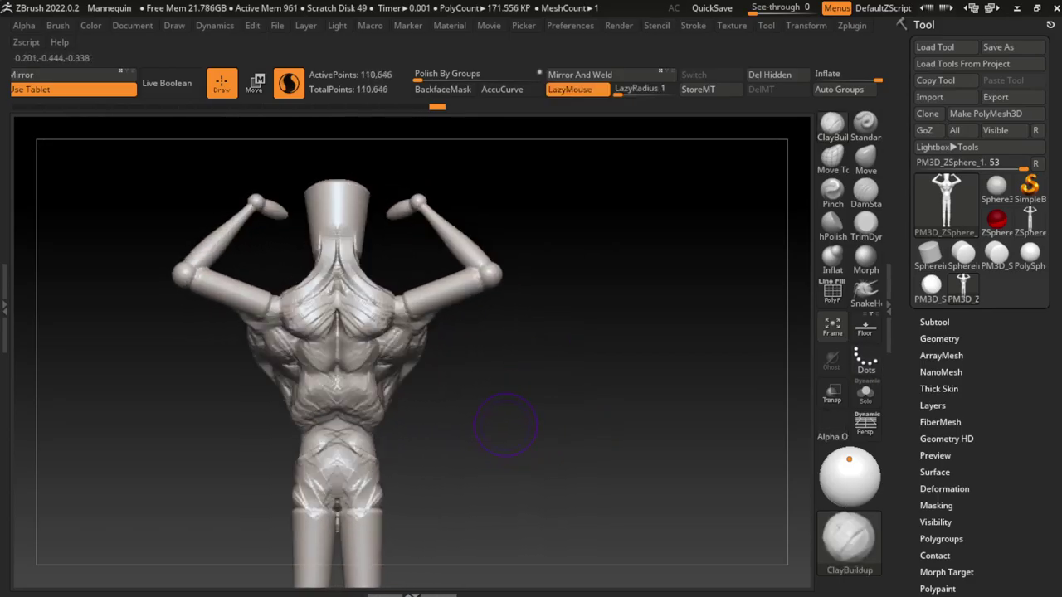
pyautogui.hotkey('ctrl', 'shift', 'z')
pyautogui.hotkey('ctrl', 'shift', 'z')
pyautogui.hotkey('ctrl', 'shift', 'z')
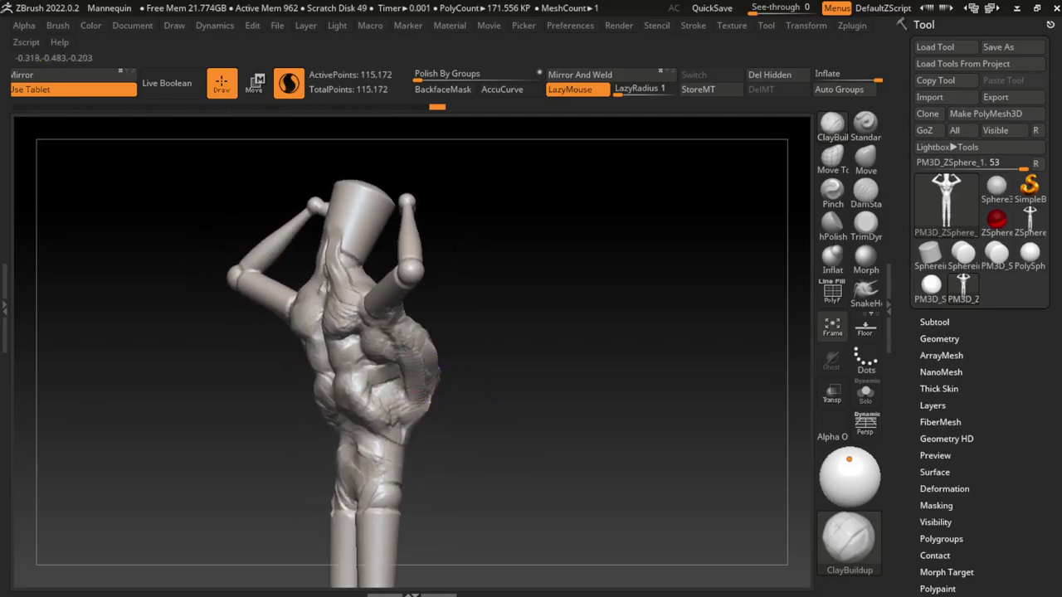
pyautogui.hotkey('ctrl', 'shift', 'z')
pyautogui.hotkey('ctrl', 'shift', 'z')
pyautogui.hotkey('ctrl', 'shift', 'z')
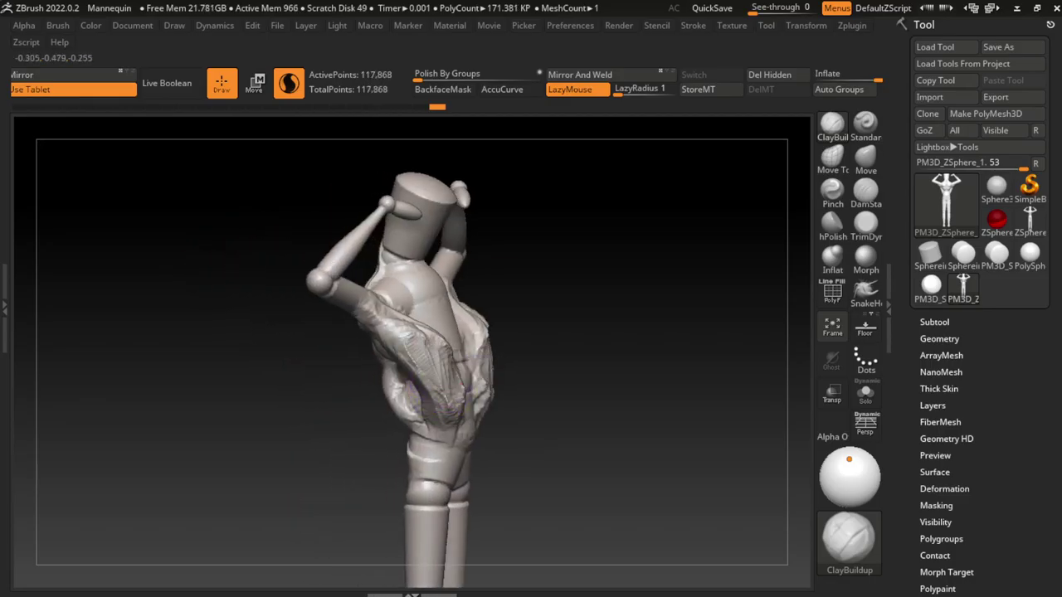
pyautogui.hotkey('ctrl', 'shift', 'z')
pyautogui.hotkey('ctrl', 'shift', 'z')
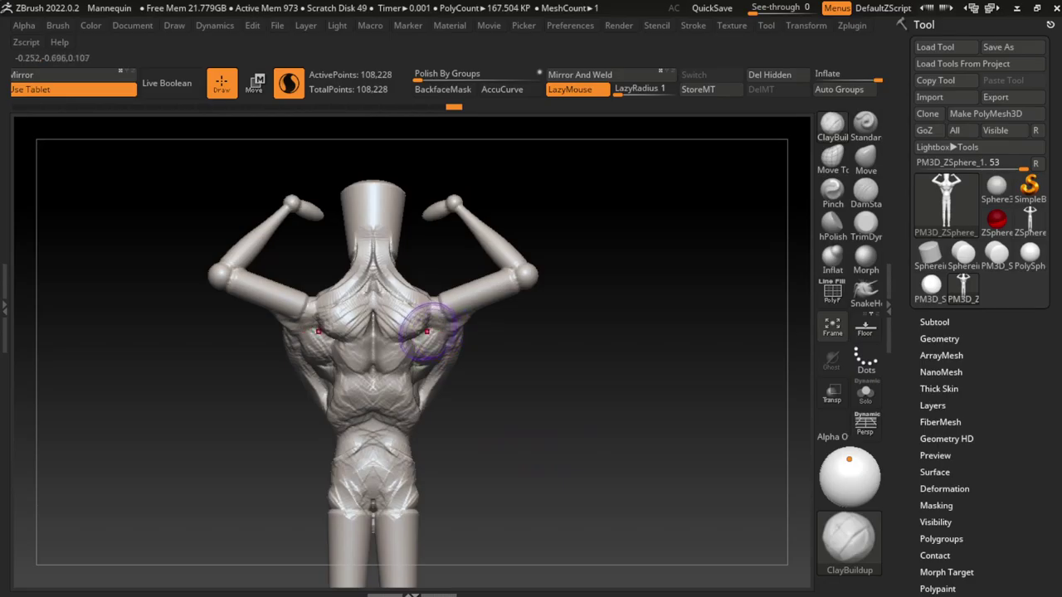
pyautogui.hotkey('ctrl', 'shift', 'z')
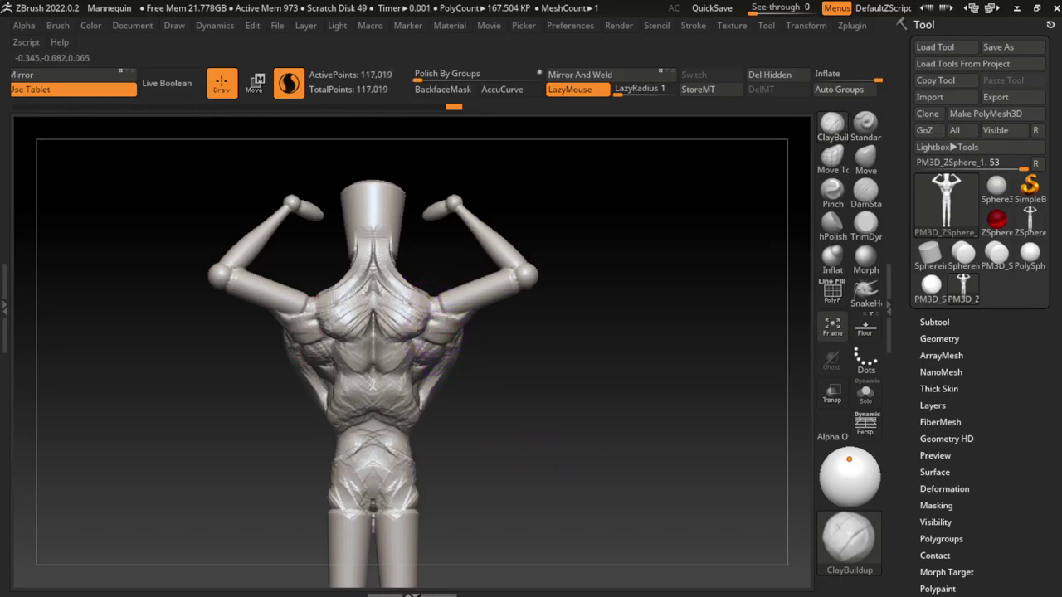
# Step: Redo the detail sculpting on both shoulders
pyautogui.hotkey('ctrl', 'shift', 'z')
pyautogui.hotkey('ctrl', 'shift', 'z')
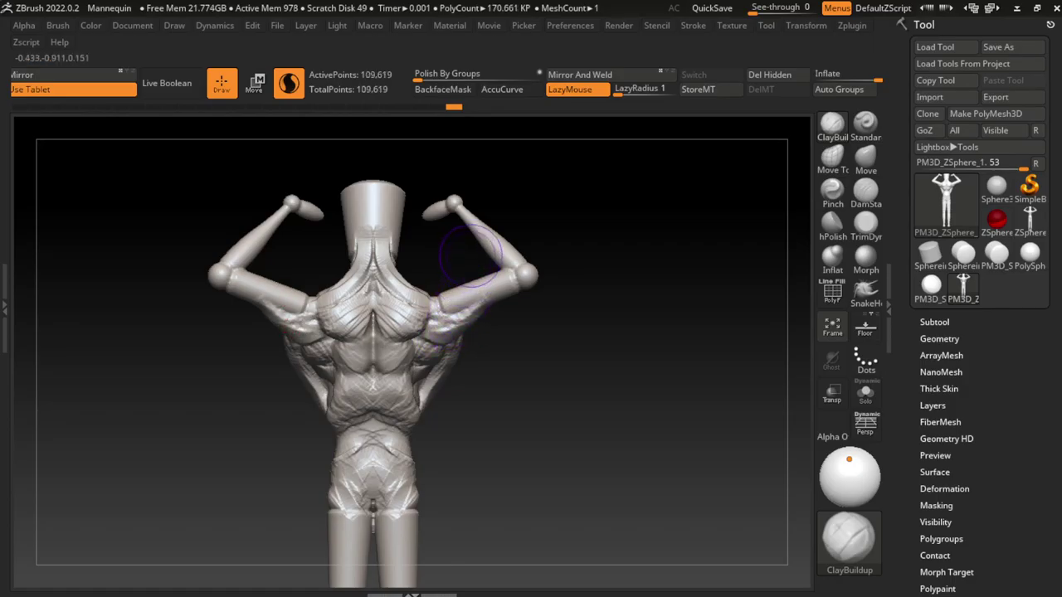
pyautogui.hotkey('ctrl', 'shift', 'z')
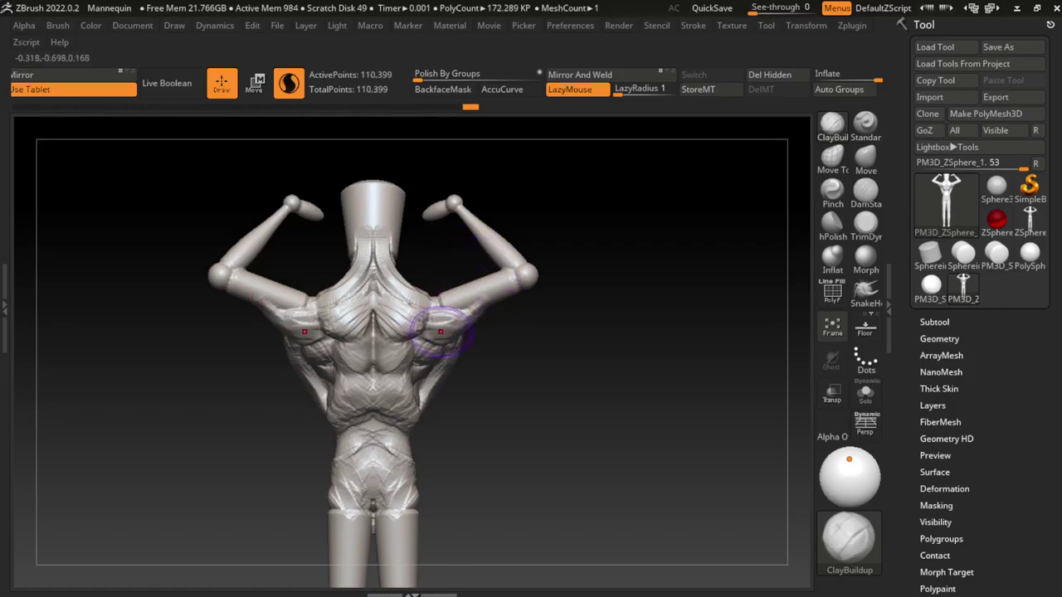
pyautogui.hotkey('ctrl', 'shift', 'z')
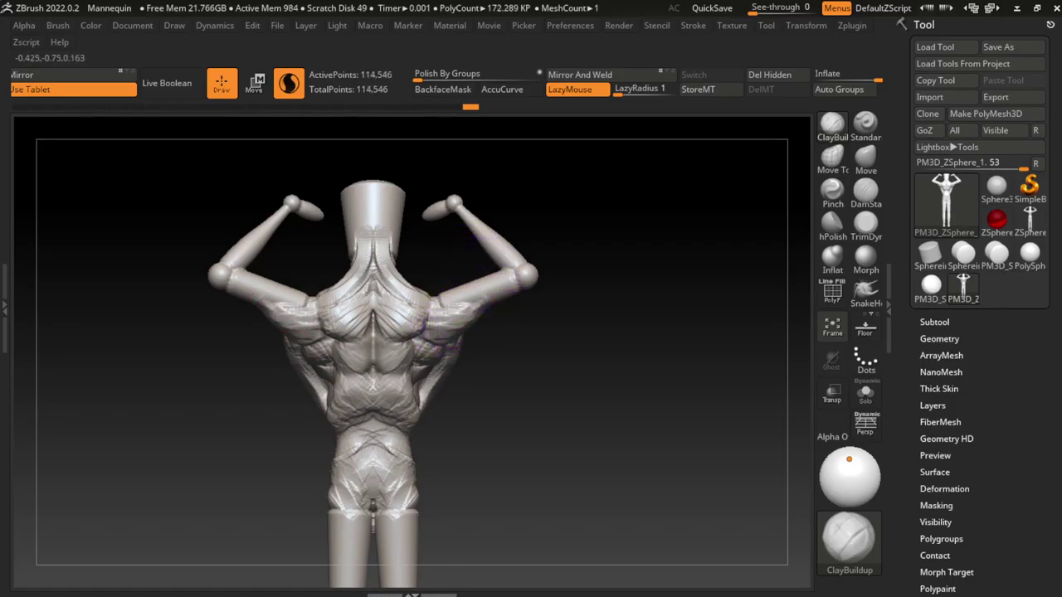
pyautogui.hotkey('ctrl', 'shift', 'z')
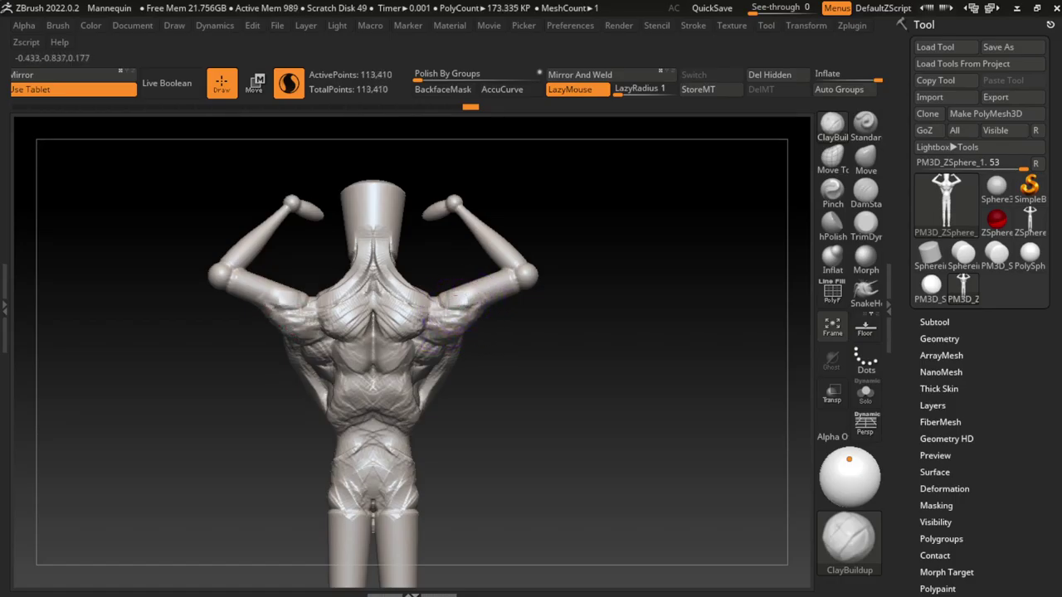
pyautogui.hotkey('ctrl', 'shift', 'z')
pyautogui.hotkey('ctrl', 'shift', 'z')
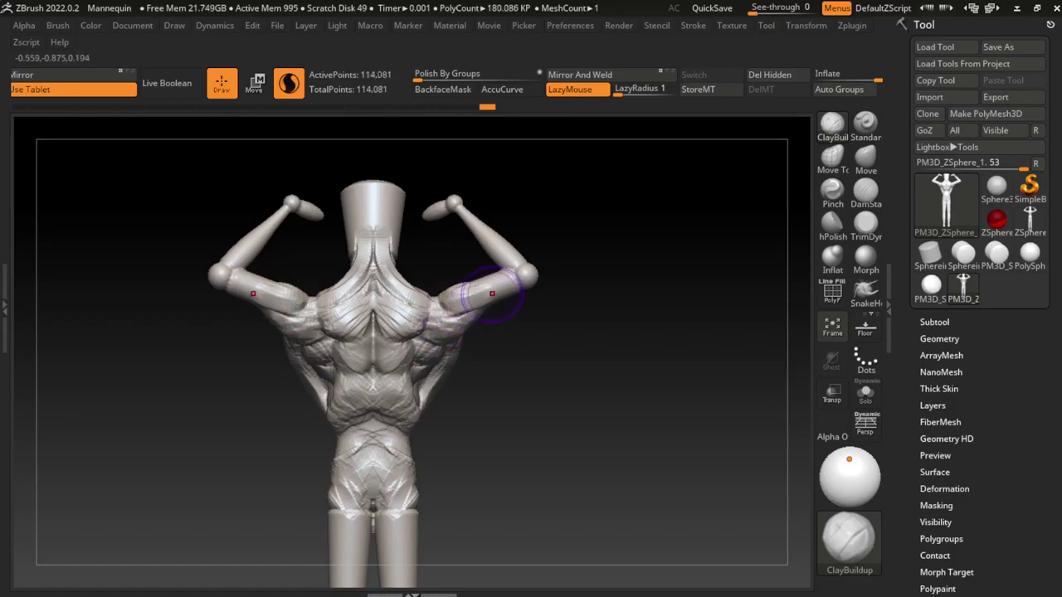
pyautogui.hotkey('ctrl', 'shift', 'z')
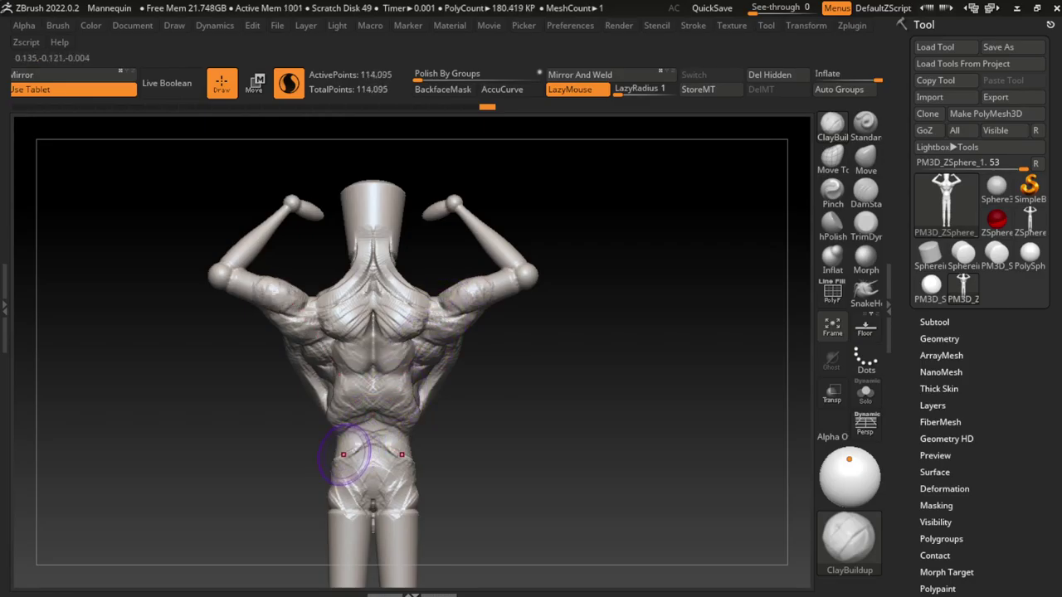
# Step: Touch up the lower pelvis and build up muscle on top of the right shoulder
pyautogui.moveTo(530, 315)
pyautogui.mouseDown()
pyautogui.moveTo(540, 434)
pyautogui.moveTo(493, 363)
pyautogui.mouseUp()
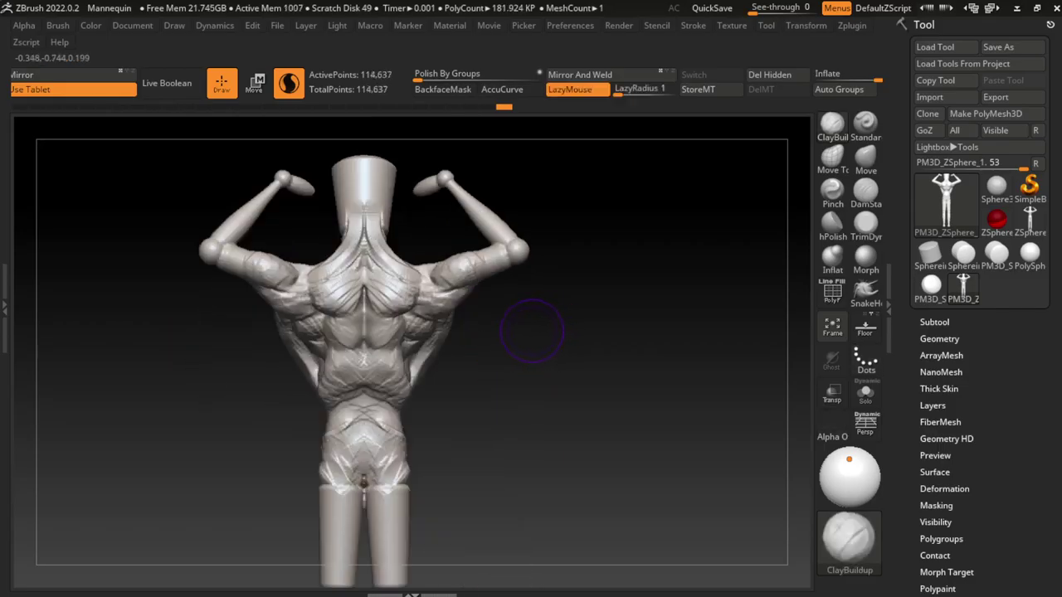
pyautogui.moveTo(556, 327); pyautogui.dragTo(482, 309)
pyautogui.moveTo(307, 309); pyautogui.dragTo(309, 325)
pyautogui.moveTo(490, 267)
pyautogui.mouseDown()
pyautogui.moveTo(563, 177)
pyautogui.moveTo(574, 314)
pyautogui.mouseUp()
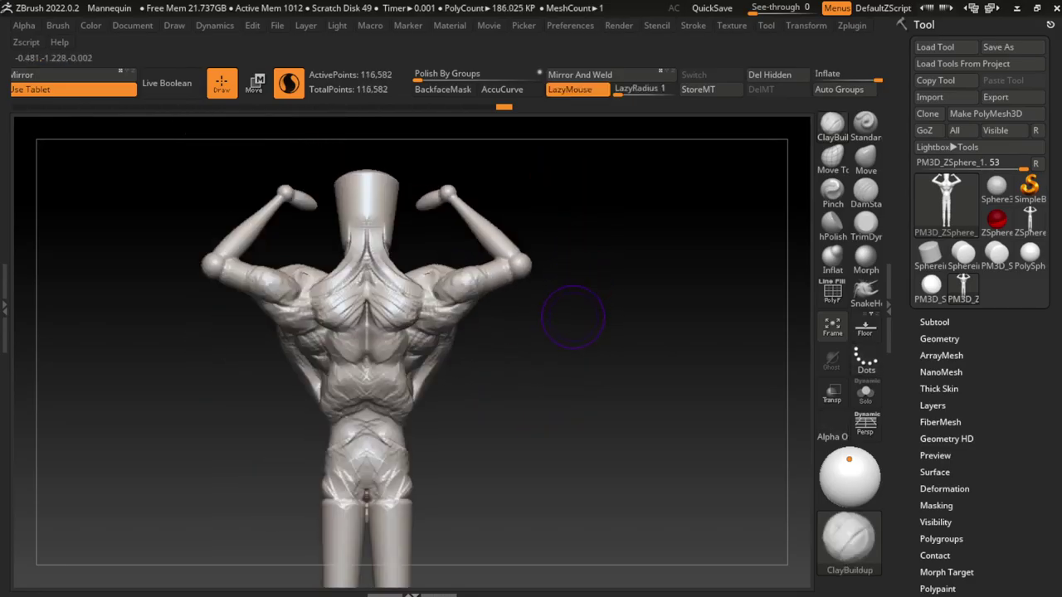
pyautogui.press('s')
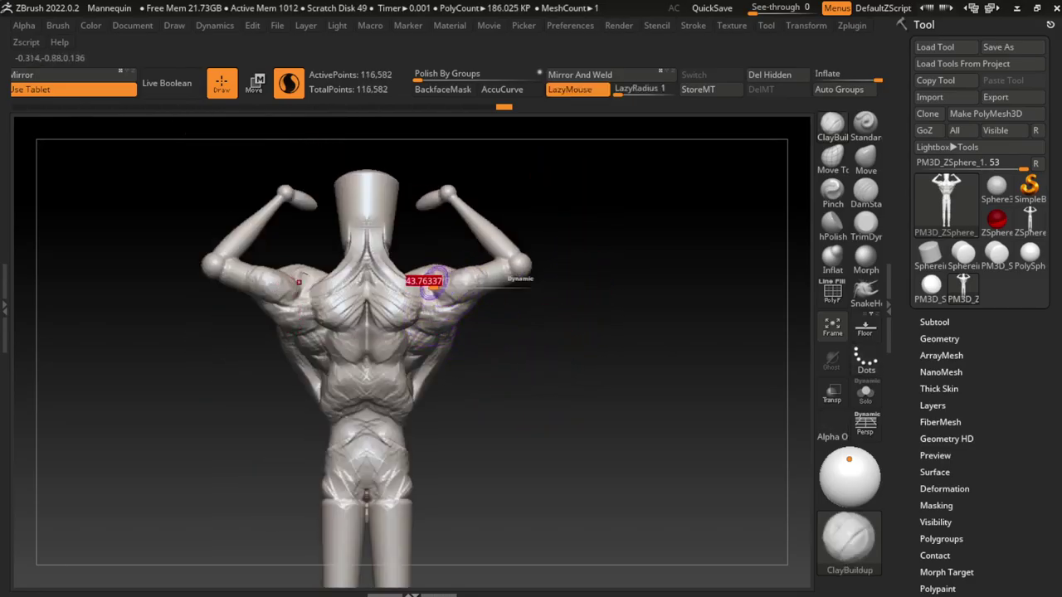
pyautogui.moveTo(442, 271)
pyautogui.mouseDown()
pyautogui.moveTo(406, 279)
pyautogui.moveTo(438, 271)
pyautogui.mouseUp()
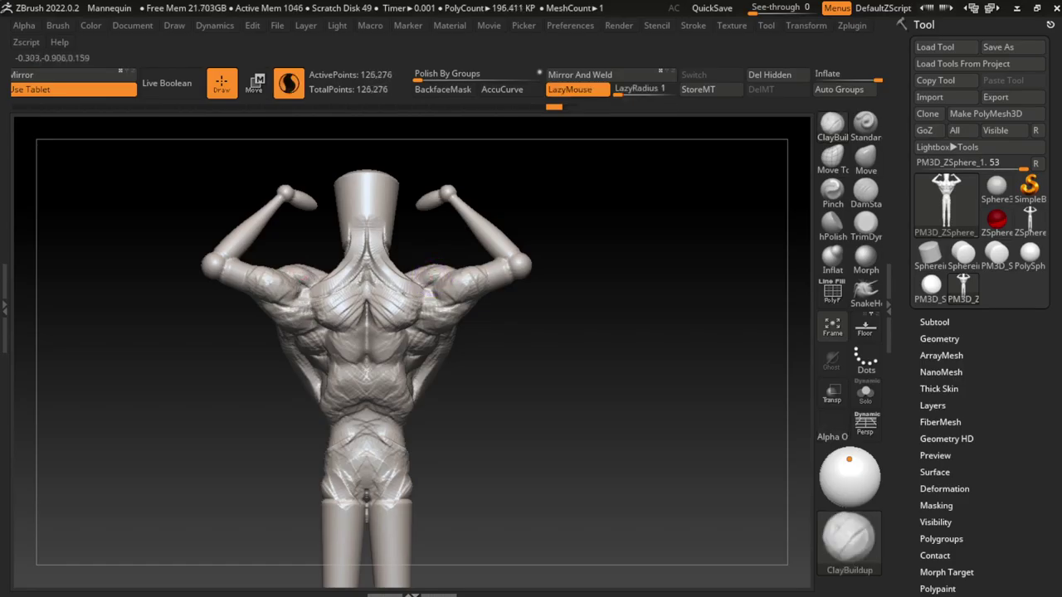
pyautogui.moveTo(410, 295); pyautogui.dragTo(434, 265)
# Step: Sculpt the right upper arm from a top-down view, then undo those strokes
pyautogui.moveTo(630, 373); pyautogui.dragTo(550, 349)
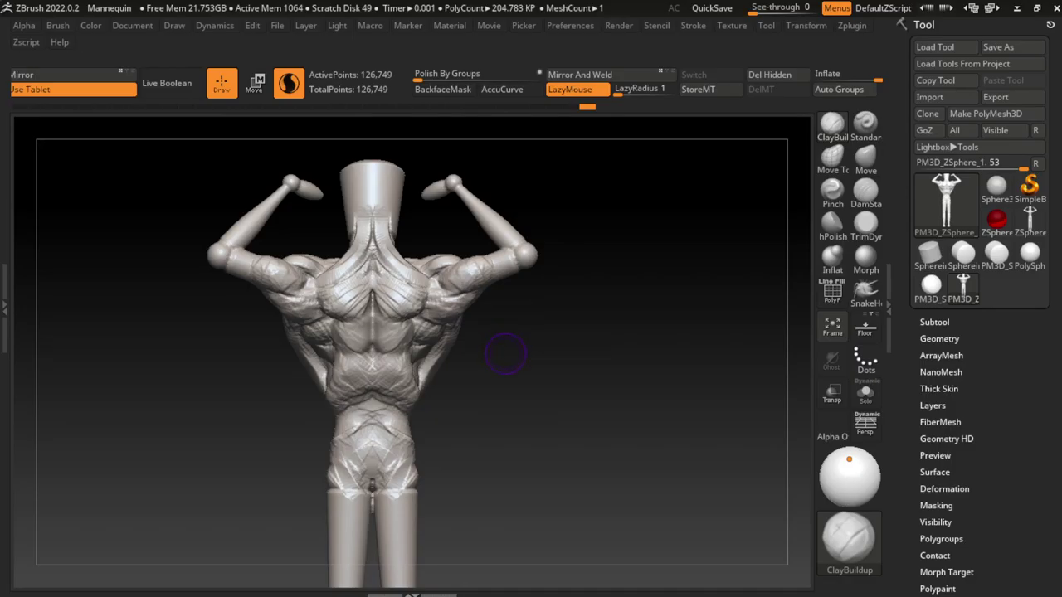
pyautogui.moveTo(538, 300)
pyautogui.mouseDown()
pyautogui.moveTo(550, 344)
pyautogui.moveTo(475, 273)
pyautogui.moveTo(521, 368)
pyautogui.moveTo(452, 257)
pyautogui.moveTo(539, 331)
pyautogui.moveTo(611, 304)
pyautogui.moveTo(546, 294)
pyautogui.mouseUp()
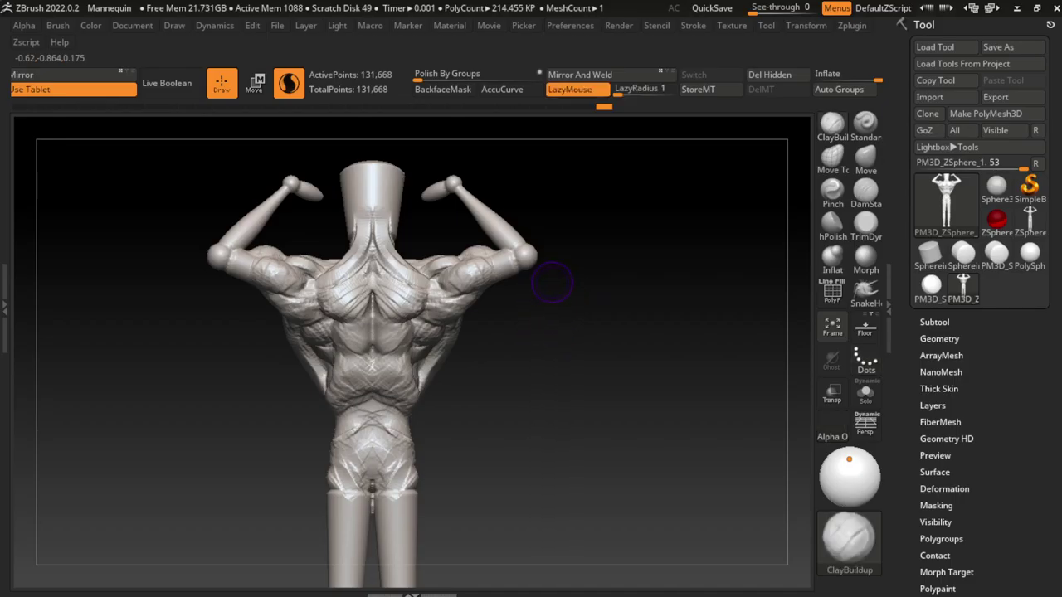
pyautogui.moveTo(521, 296); pyautogui.dragTo(491, 265)
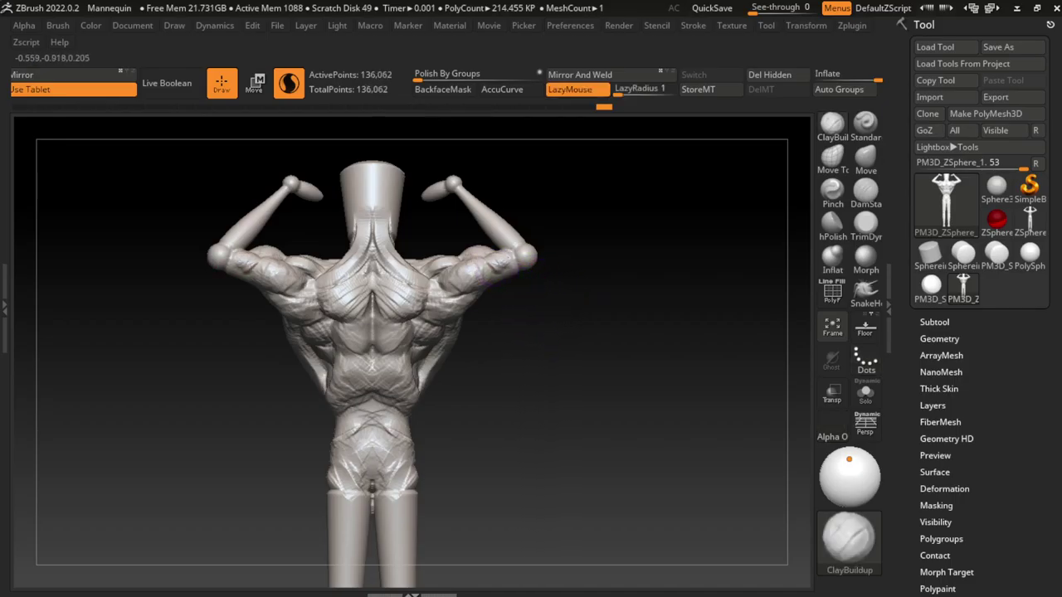
pyautogui.moveTo(540, 321)
pyautogui.mouseDown()
pyautogui.moveTo(556, 332)
pyautogui.moveTo(485, 286)
pyautogui.moveTo(495, 282)
pyautogui.mouseUp()
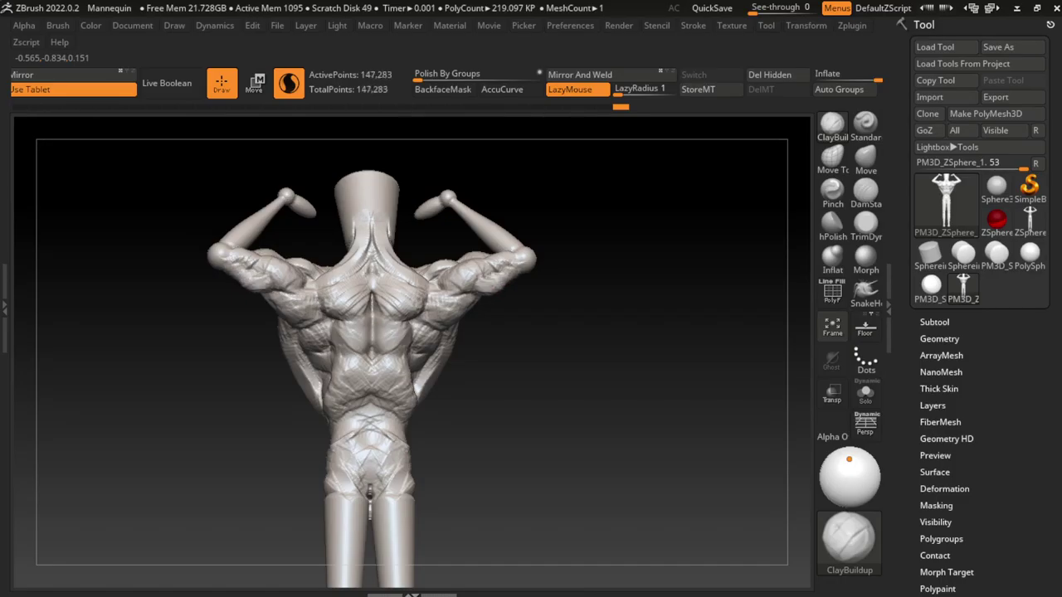
pyautogui.hotkey('ctrl', 'z')
# Step: Reshape the elbow area of the raised arm from a straight back view
pyautogui.moveTo(515, 378); pyautogui.dragTo(506, 296)
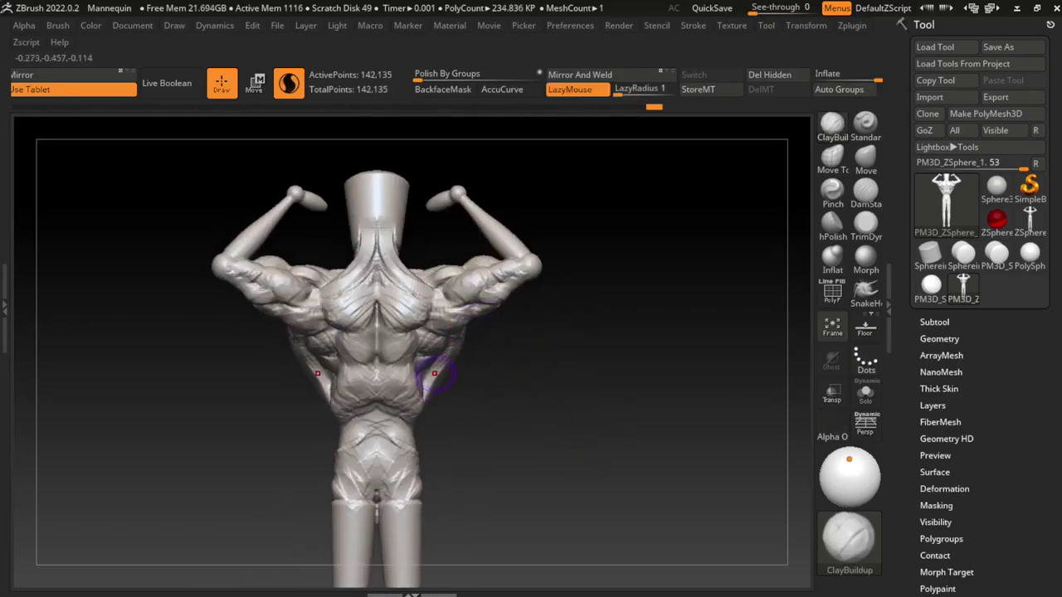
pyautogui.moveTo(451, 389); pyautogui.dragTo(494, 316)
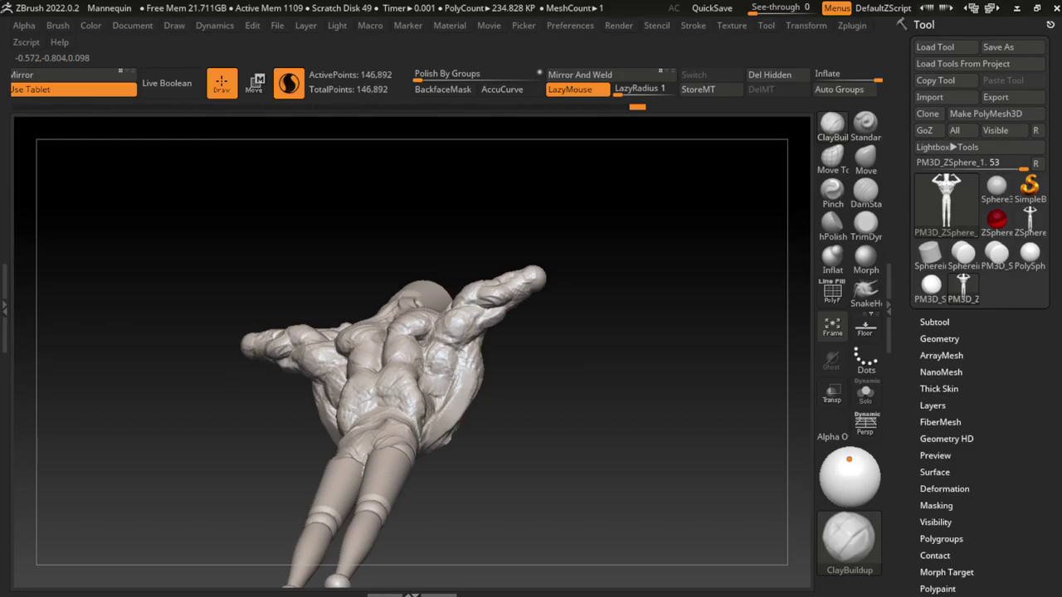
pyautogui.keyDown('shift'); pyautogui.moveTo(517, 278); pyautogui.dragTo(511, 399); pyautogui.keyUp('shift')
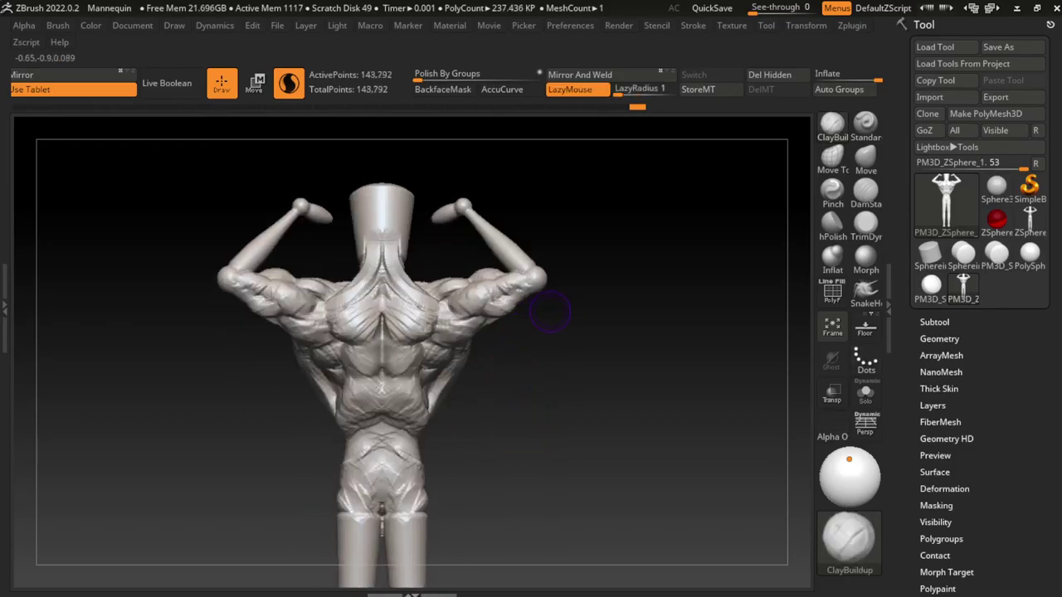
pyautogui.moveTo(572, 382); pyautogui.dragTo(506, 330)
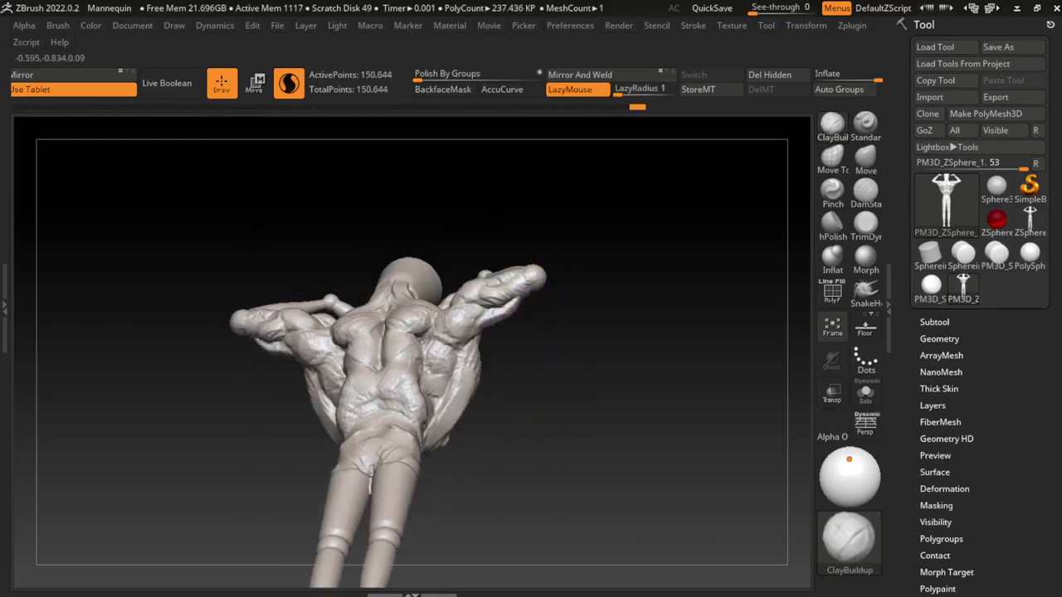
pyautogui.keyDown('shift'); pyautogui.moveTo(518, 279); pyautogui.dragTo(577, 425); pyautogui.keyUp('shift')
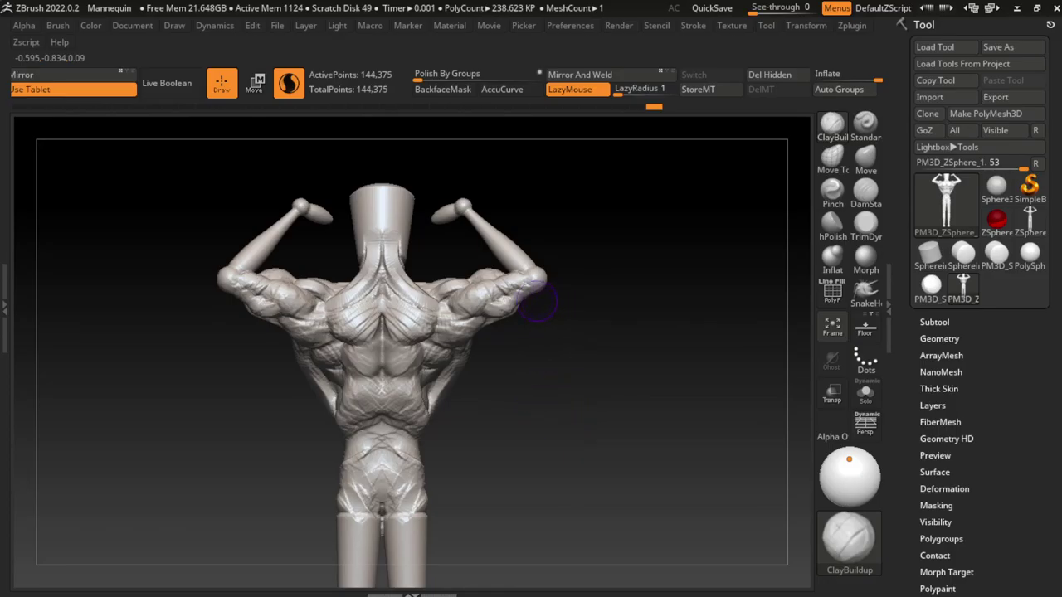
pyautogui.moveTo(538, 291)
pyautogui.mouseDown()
pyautogui.moveTo(547, 278)
pyautogui.moveTo(541, 300)
pyautogui.moveTo(531, 264)
pyautogui.moveTo(538, 278)
pyautogui.moveTo(498, 234)
pyautogui.moveTo(533, 253)
pyautogui.moveTo(489, 267)
pyautogui.moveTo(501, 233)
pyautogui.moveTo(489, 240)
pyautogui.moveTo(515, 274)
pyautogui.moveTo(490, 257)
pyautogui.moveTo(506, 274)
pyautogui.mouseUp()
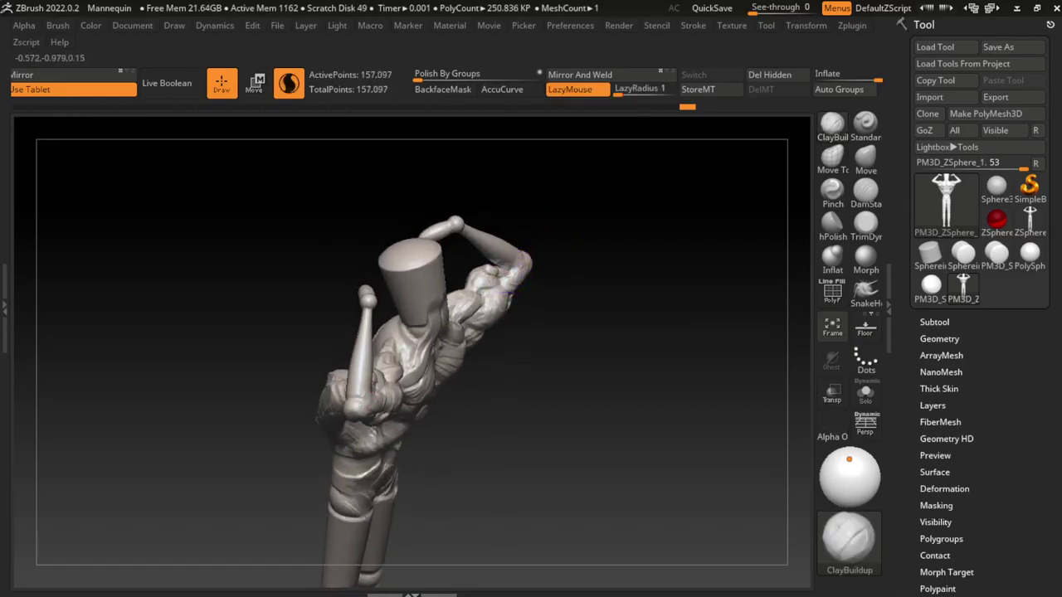
# Step: Undo back to earlier arm states, briefly reshaping the shoulder along the way
pyautogui.hotkey('ctrl', 'z')
pyautogui.hotkey('ctrl', 'z')
pyautogui.hotkey('ctrl', 'z')
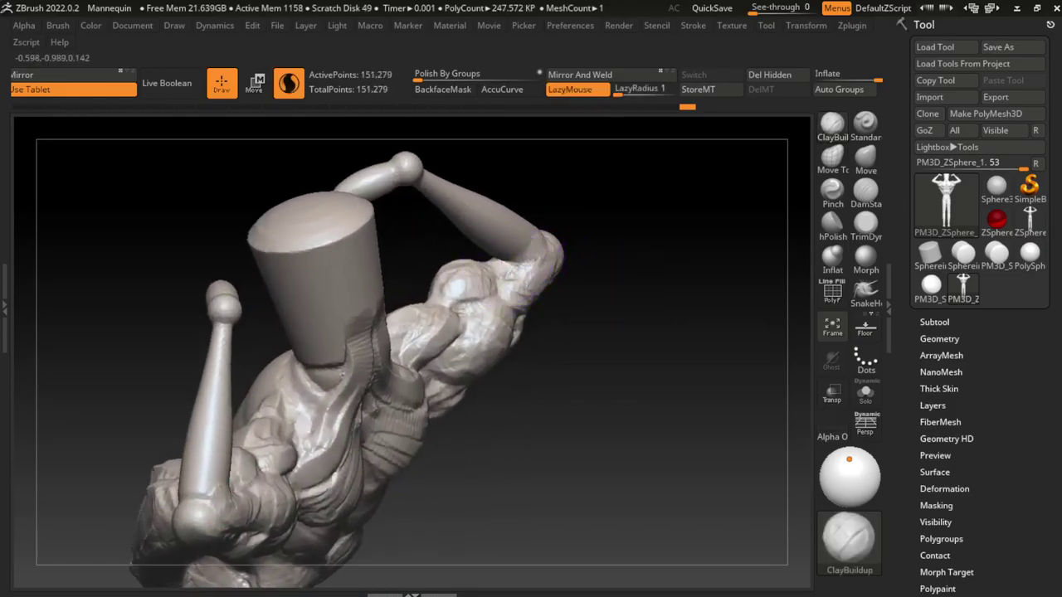
pyautogui.moveTo(517, 279)
pyautogui.mouseDown()
pyautogui.moveTo(495, 262)
pyautogui.moveTo(598, 263)
pyautogui.mouseUp()
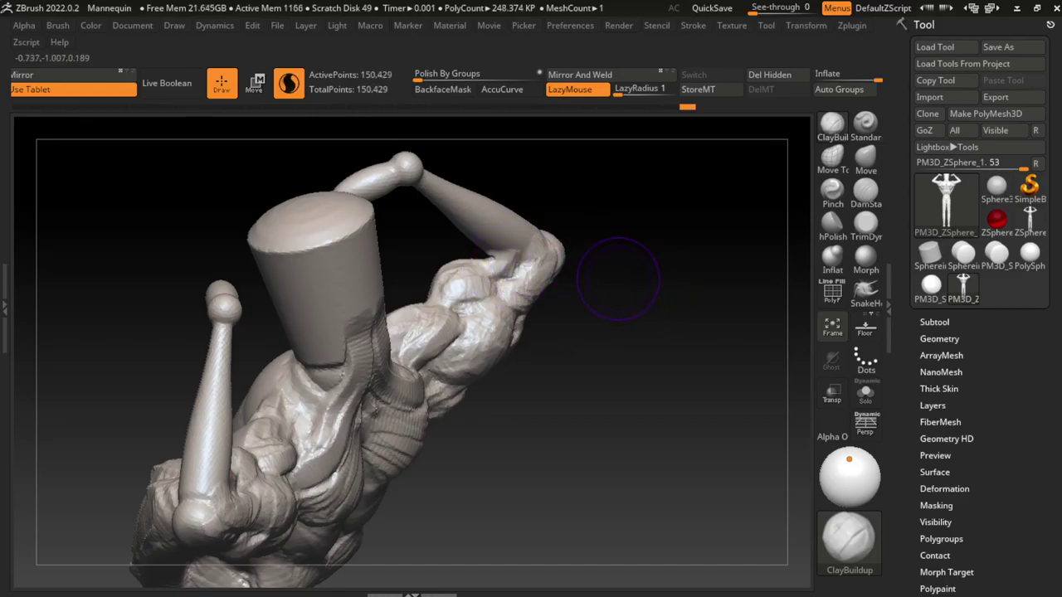
pyautogui.hotkey('ctrl', 'z')
pyautogui.hotkey('ctrl', 'z')
pyautogui.hotkey('ctrl', 'z')
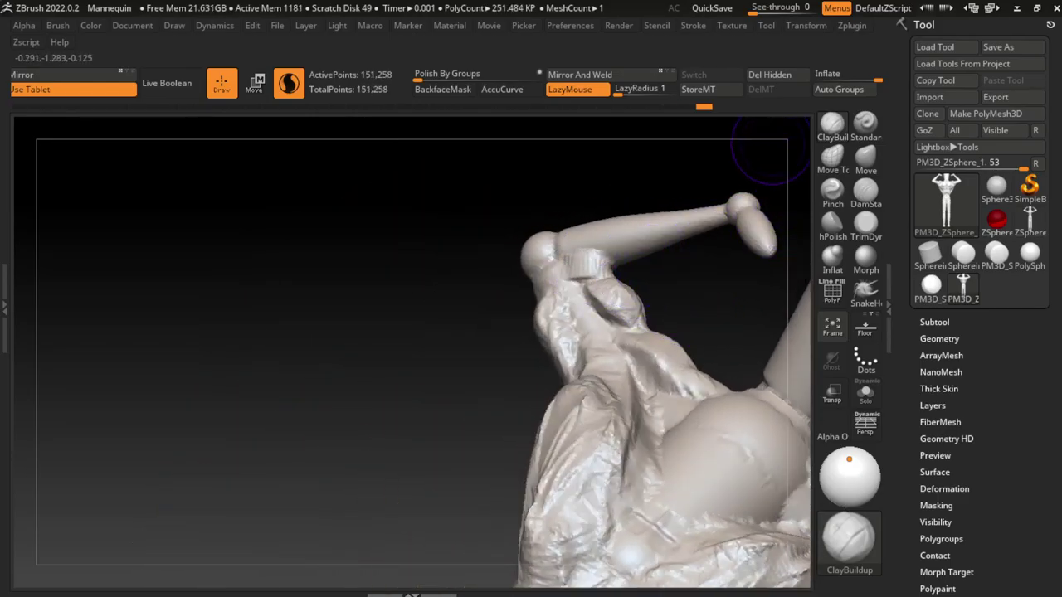
pyautogui.hotkey('ctrl', 'z')
pyautogui.hotkey('ctrl', 'z')
pyautogui.hotkey('ctrl', 'z')
pyautogui.hotkey('ctrl', 'z')
pyautogui.hotkey('ctrl', 'z')
pyautogui.hotkey('ctrl', 'z')
pyautogui.hotkey('ctrl', 'z')
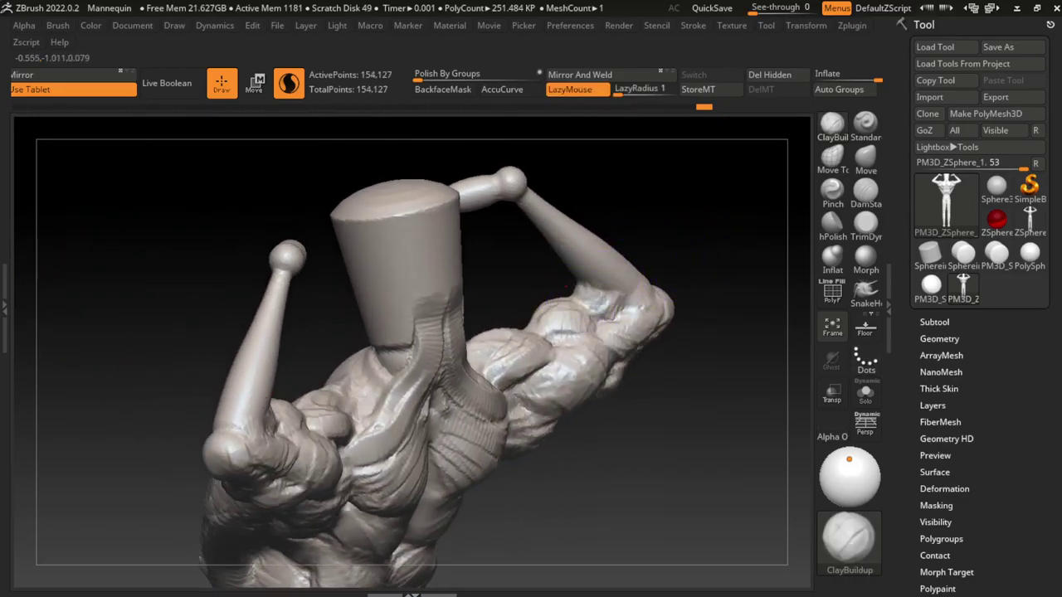
pyautogui.hotkey('ctrl', 'shift', 'z')
pyautogui.hotkey('ctrl', 'shift', 'z')
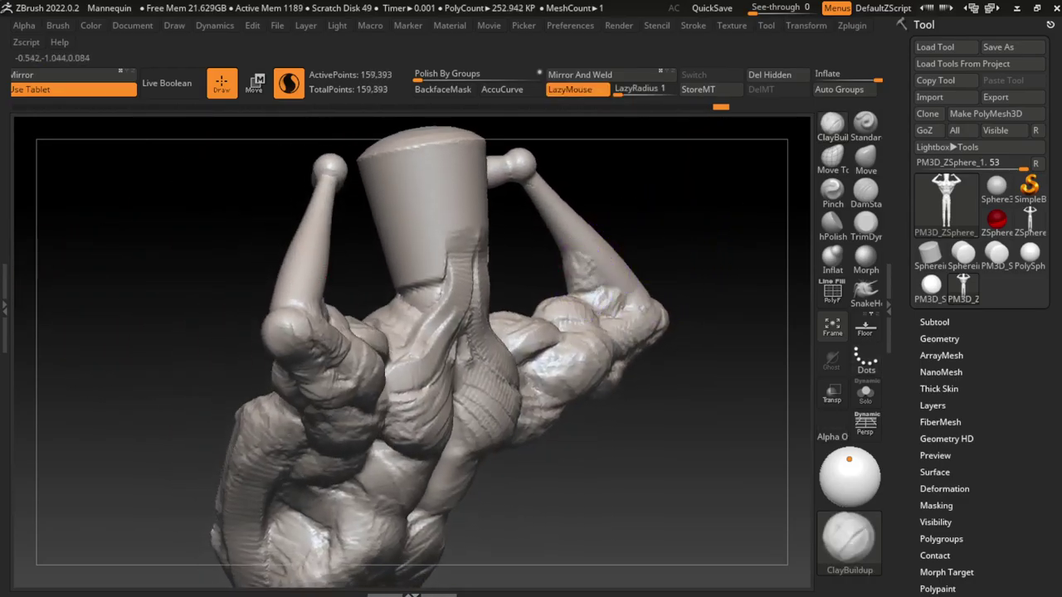
pyautogui.hotkey('ctrl', 'z')
pyautogui.hotkey('ctrl', 'z')
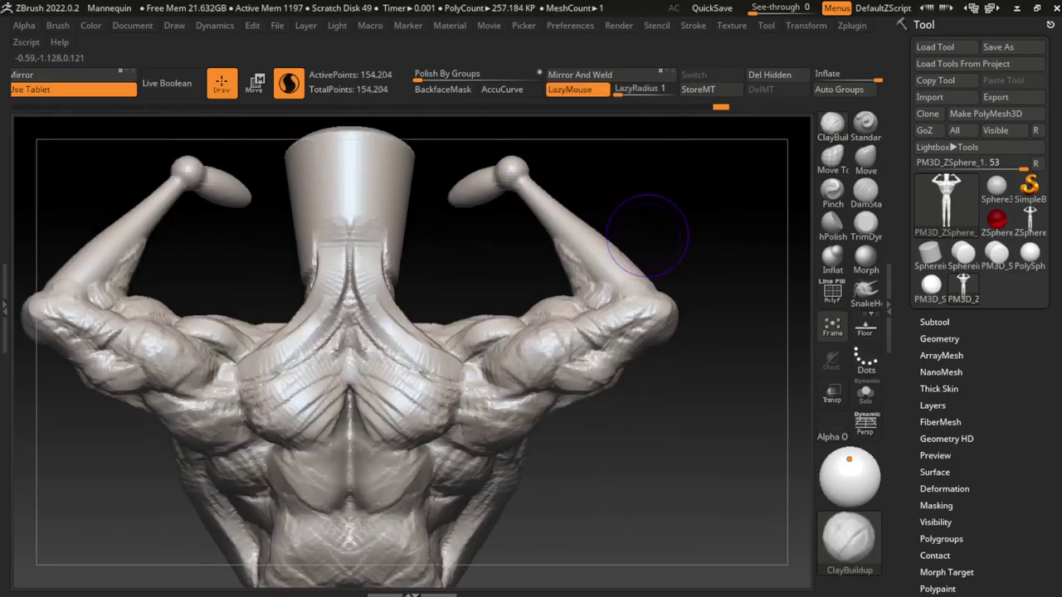
pyautogui.press('s')
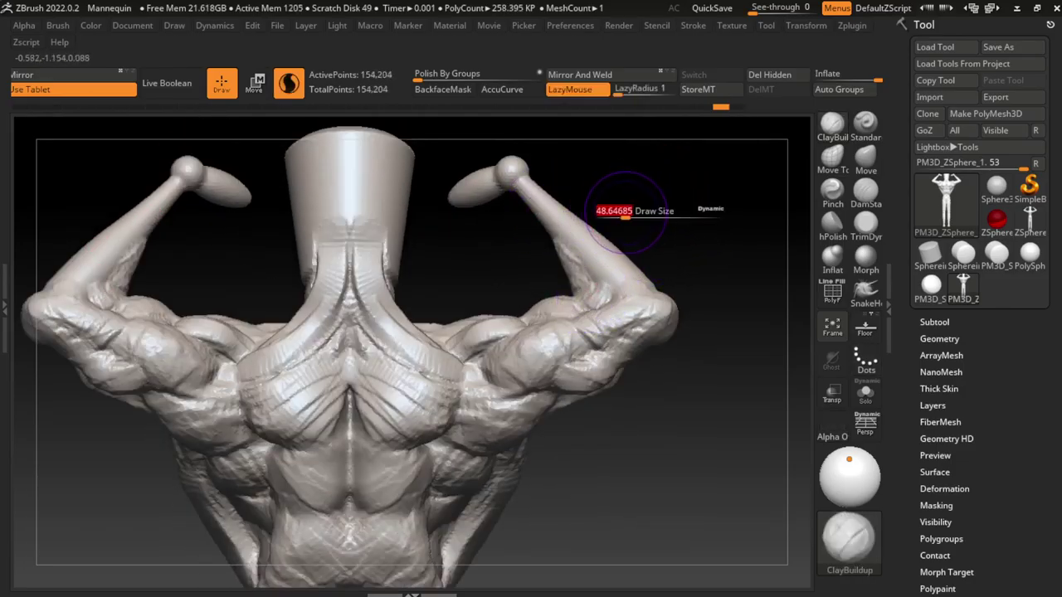
pyautogui.hotkey('ctrl', 'z')
pyautogui.press('s')
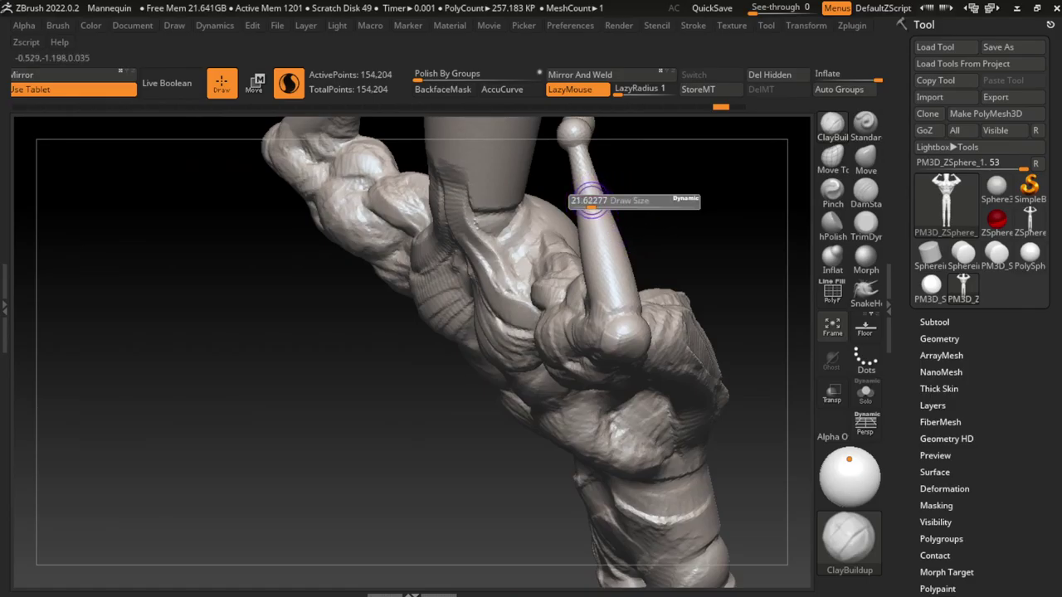
# Step: Redo through the finger and elbow steps, settle on smoother elbows, and refine the right elbow
pyautogui.hotkey('ctrl', 'shift', 'z')
pyautogui.hotkey('ctrl', 'shift', 'z')
pyautogui.hotkey('ctrl', 'shift', 'z')
pyautogui.hotkey('ctrl', 'shift', 'z')
pyautogui.hotkey('ctrl', 'shift', 'z')
pyautogui.hotkey('ctrl', 'shift', 'z')
pyautogui.press('s')
pyautogui.hotkey('ctrl', 'shift', 'z')
pyautogui.hotkey('ctrl', 'shift', 'z')
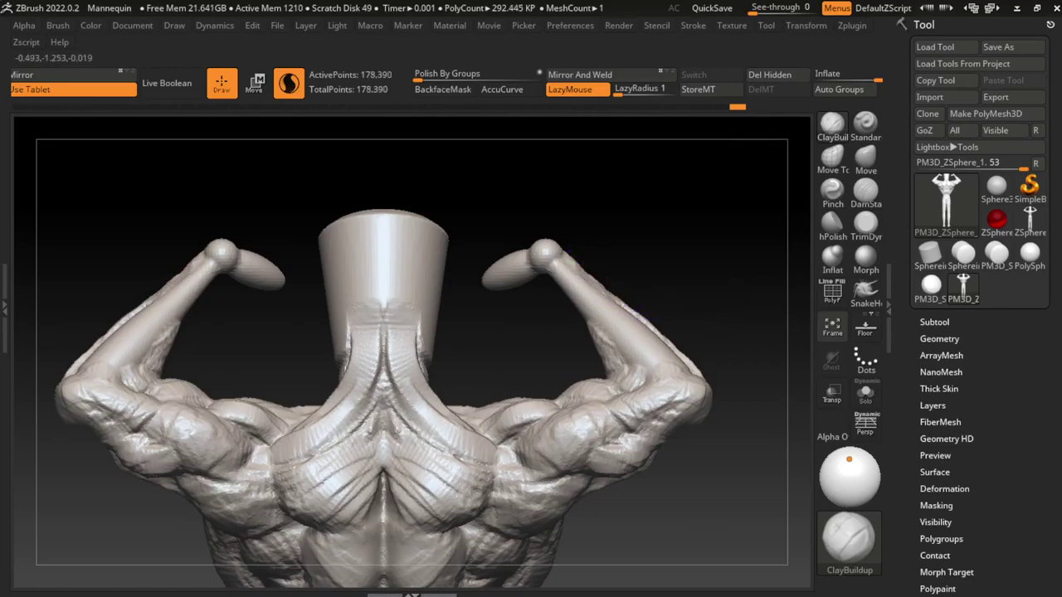
pyautogui.hotkey('ctrl', 'shift', 'z')
pyautogui.hotkey('ctrl', 'shift', 'z')
pyautogui.hotkey('ctrl', 'shift', 'z')
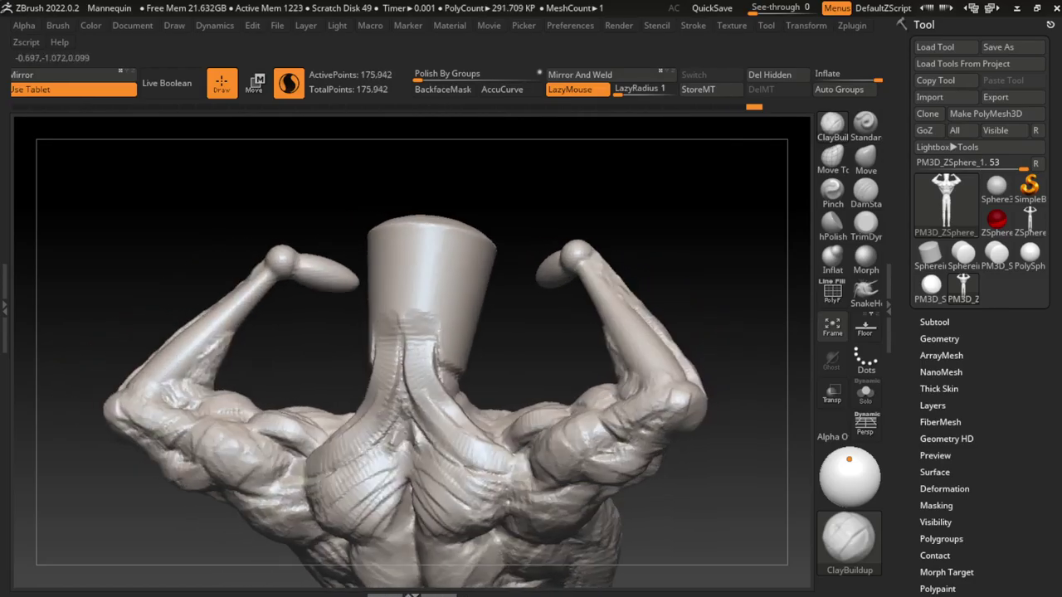
pyautogui.hotkey('ctrl', 'shift', 'z')
pyautogui.hotkey('ctrl', 'shift', 'z')
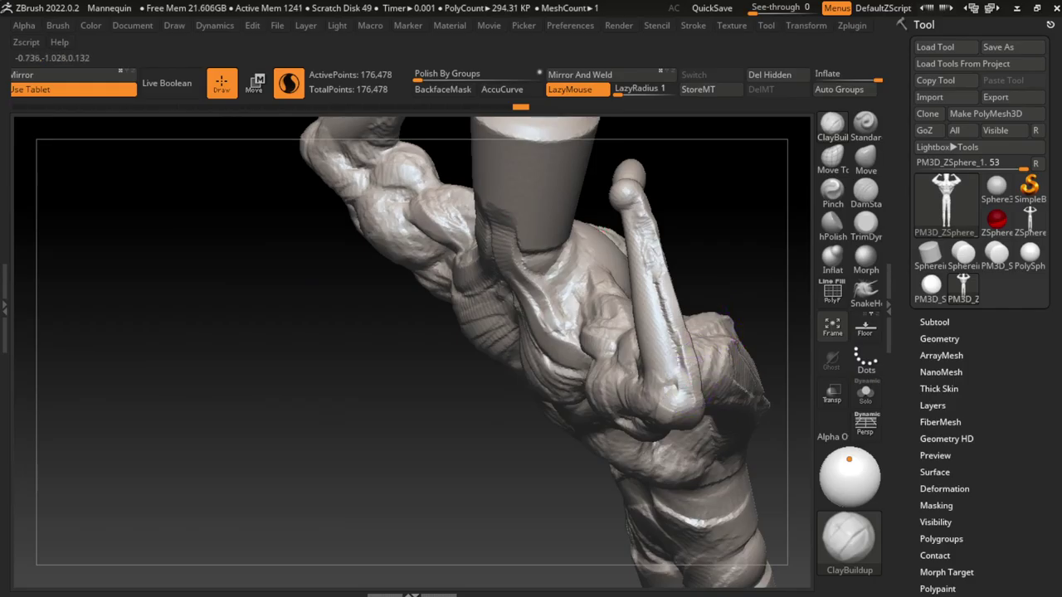
pyautogui.hotkey('ctrl', 'shift', 'z')
pyautogui.hotkey('ctrl', 'shift', 'z')
pyautogui.hotkey('ctrl', 'shift', 'z')
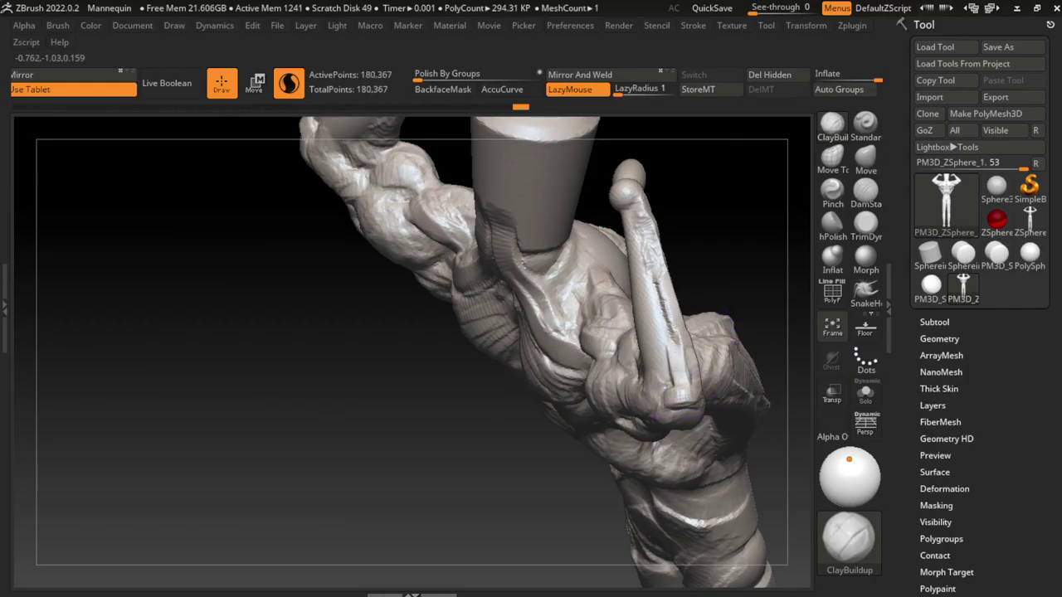
pyautogui.hotkey('ctrl', 'shift', 'z')
pyautogui.hotkey('ctrl', 'shift', 'z')
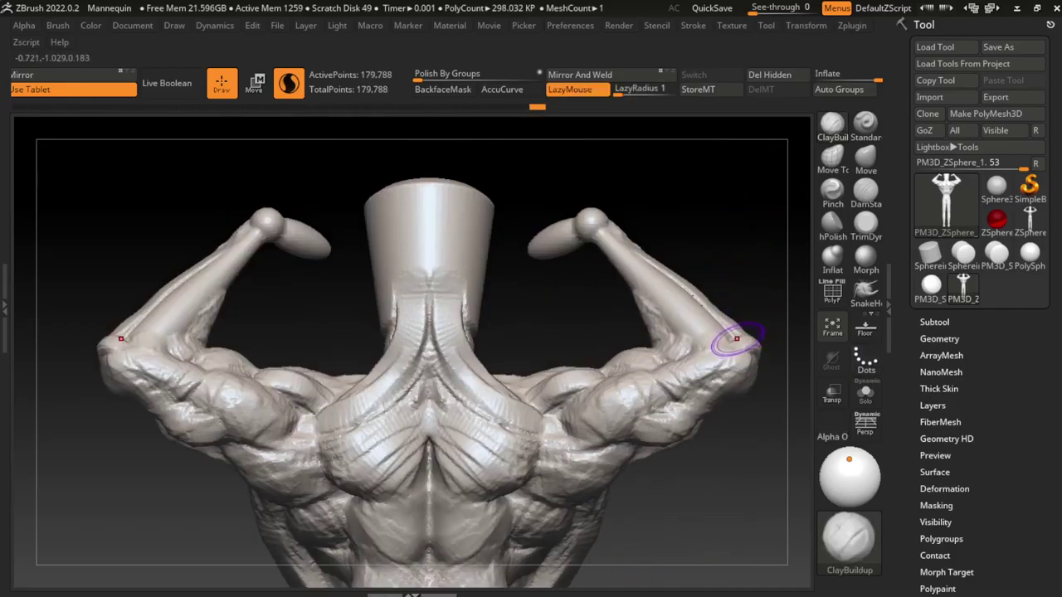
pyautogui.hotkey('ctrl', 'shift', 'z')
pyautogui.hotkey('ctrl', 'shift', 'z')
pyautogui.hotkey('ctrl', 'shift', 'z')
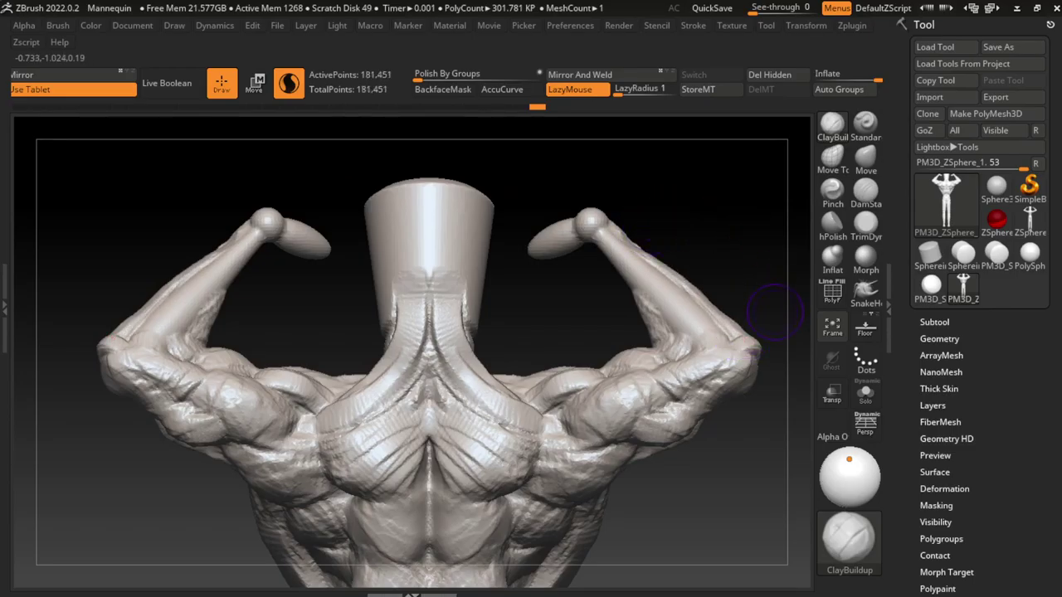
pyautogui.hotkey('ctrl', 'shift', 'z')
pyautogui.hotkey('ctrl', 'shift', 'z')
pyautogui.press('s')
pyautogui.hotkey('ctrl', 'shift', 'z')
pyautogui.hotkey('ctrl', 'shift', 'z')
pyautogui.hotkey('ctrl', 'shift', 'z')
pyautogui.hotkey('ctrl', 'shift', 'z')
pyautogui.hotkey('ctrl', 'shift', 'z')
pyautogui.hotkey('ctrl', 'shift', 'z')
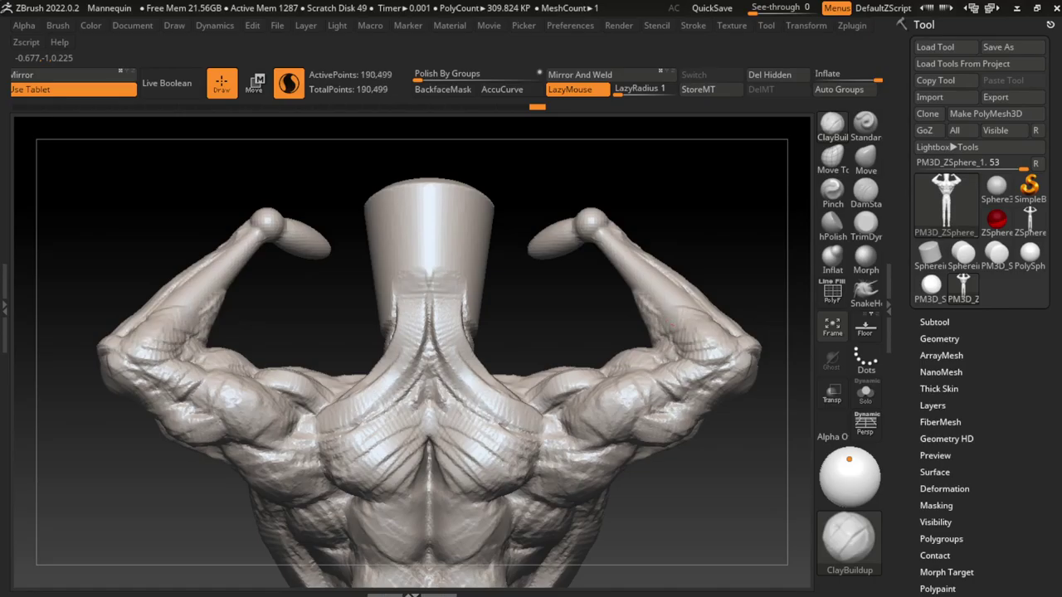
pyautogui.hotkey('ctrl', 'z')
pyautogui.hotkey('ctrl', 'z')
pyautogui.hotkey('ctrl', 'z')
pyautogui.hotkey('ctrl', 'z')
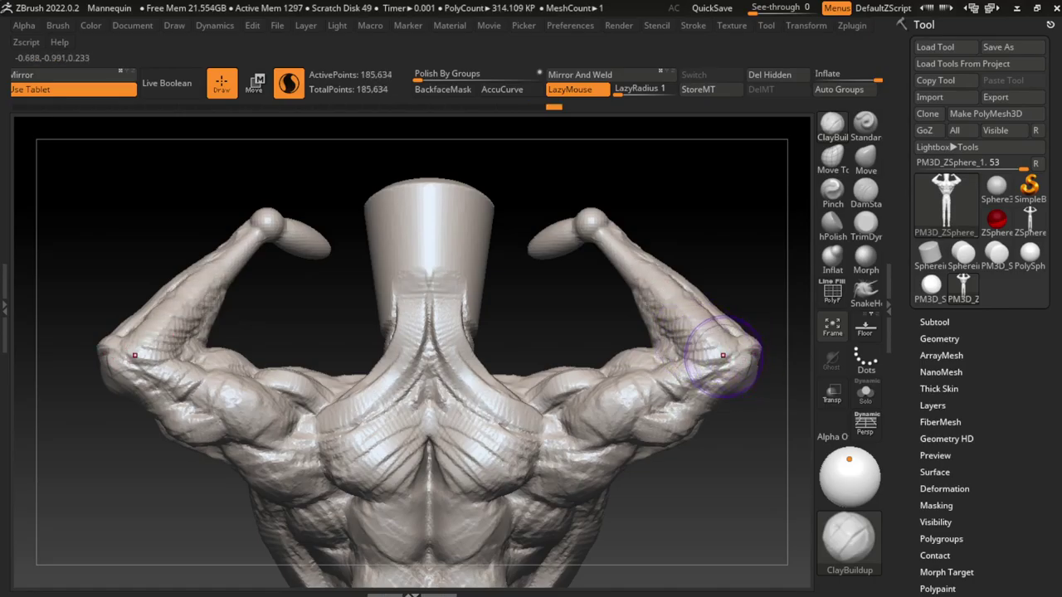
pyautogui.moveTo(697, 342); pyautogui.dragTo(672, 390)
# Step: Sculpt the right elbow and along the forearm, mirrored to the left
pyautogui.moveTo(697, 341)
pyautogui.mouseDown()
pyautogui.moveTo(691, 348)
pyautogui.moveTo(709, 378)
pyautogui.moveTo(720, 328)
pyautogui.moveTo(692, 365)
pyautogui.mouseUp()
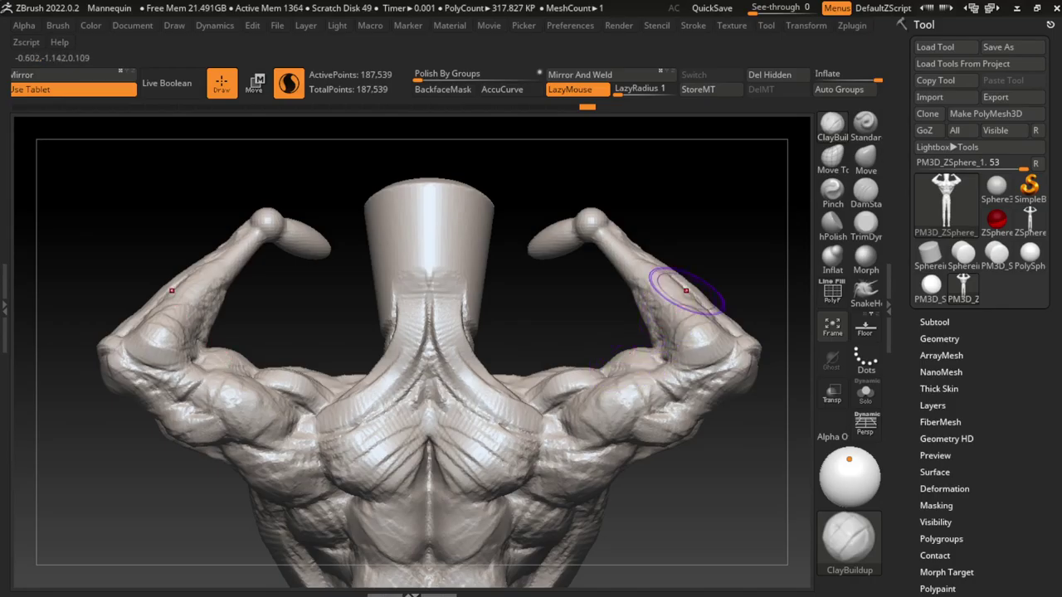
pyautogui.press('s')
pyautogui.moveTo(664, 267)
pyautogui.mouseDown()
pyautogui.moveTo(640, 301)
pyautogui.moveTo(587, 228)
pyautogui.moveTo(621, 226)
pyautogui.moveTo(610, 207)
pyautogui.moveTo(607, 231)
pyautogui.moveTo(638, 273)
pyautogui.mouseUp()
pyautogui.moveTo(684, 216); pyautogui.dragTo(685, 290)
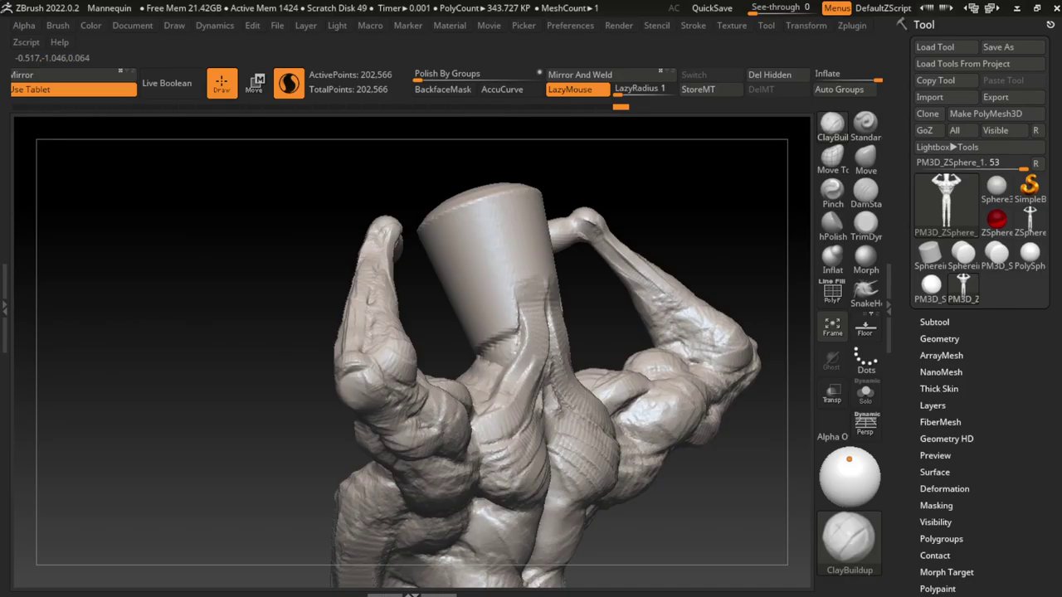
pyautogui.moveTo(713, 208)
pyautogui.mouseDown()
pyautogui.moveTo(747, 249)
pyautogui.moveTo(638, 332)
pyautogui.moveTo(660, 353)
pyautogui.moveTo(630, 345)
pyautogui.moveTo(652, 282)
pyautogui.moveTo(693, 259)
pyautogui.moveTo(636, 320)
pyautogui.moveTo(701, 313)
pyautogui.mouseUp()
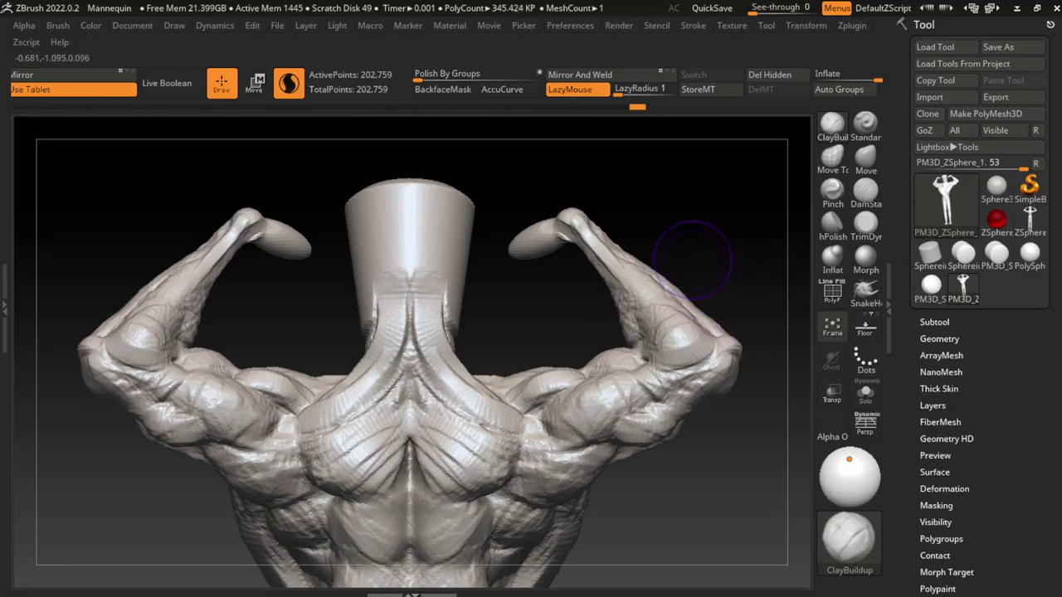
# Step: Build up the upper arm near the fist and reshape both fists symmetrically
pyautogui.moveTo(594, 240)
pyautogui.mouseDown()
pyautogui.moveTo(576, 226)
pyautogui.moveTo(581, 214)
pyautogui.moveTo(634, 267)
pyautogui.moveTo(550, 208)
pyautogui.moveTo(687, 254)
pyautogui.mouseUp()
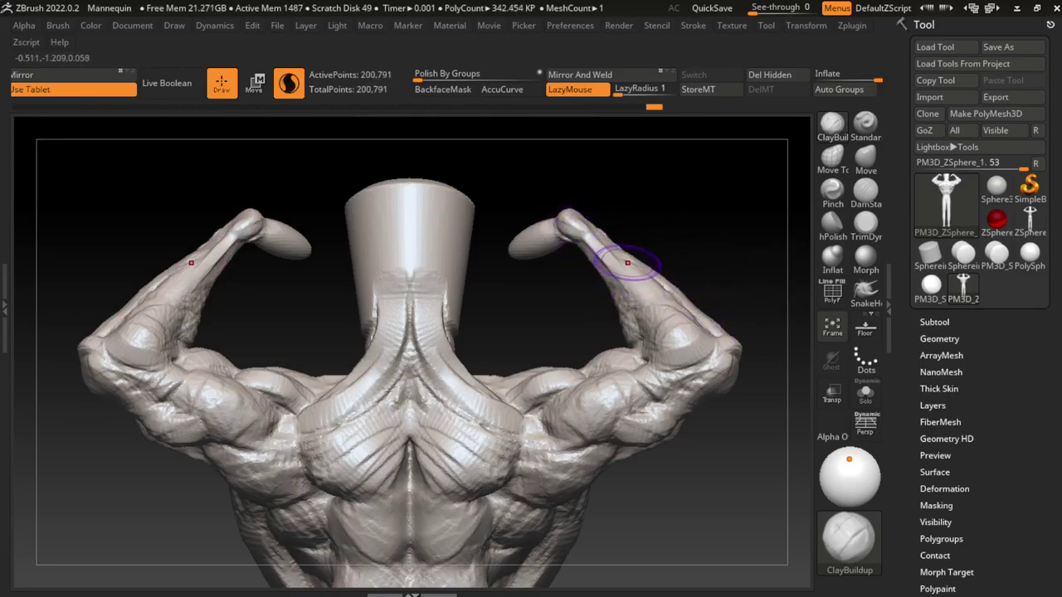
pyautogui.moveTo(602, 232)
pyautogui.mouseDown()
pyautogui.moveTo(593, 244)
pyautogui.moveTo(628, 189)
pyautogui.moveTo(631, 249)
pyautogui.moveTo(678, 321)
pyautogui.moveTo(642, 308)
pyautogui.moveTo(626, 282)
pyautogui.moveTo(644, 325)
pyautogui.moveTo(640, 308)
pyautogui.moveTo(656, 290)
pyautogui.mouseUp()
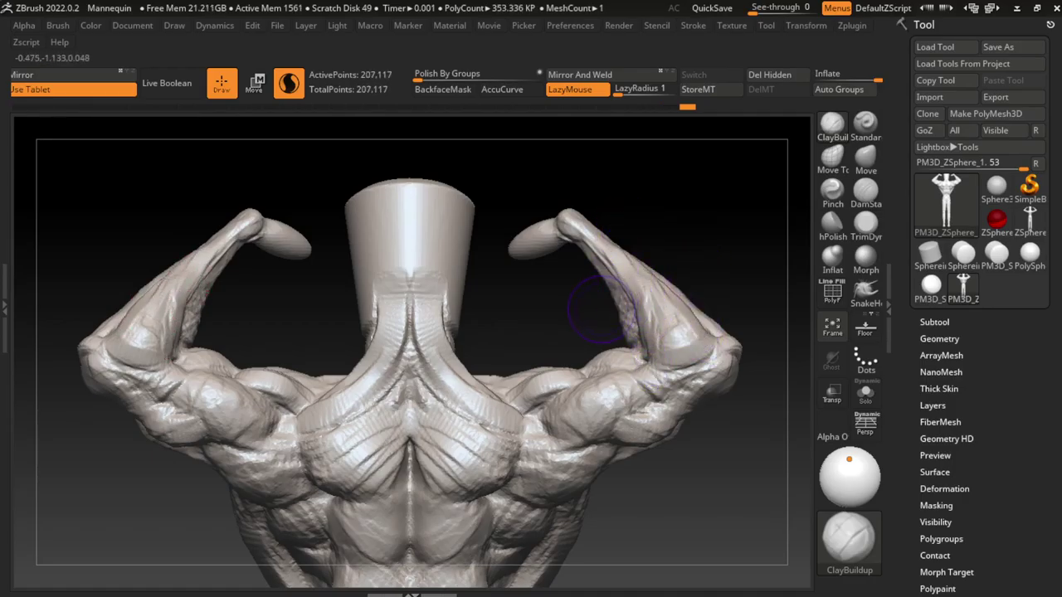
pyautogui.moveTo(546, 233)
pyautogui.mouseDown()
pyautogui.moveTo(558, 228)
pyautogui.moveTo(503, 255)
pyautogui.mouseUp()
pyautogui.moveTo(465, 184)
pyautogui.mouseDown()
pyautogui.moveTo(451, 178)
pyautogui.moveTo(675, 177)
pyautogui.mouseUp()
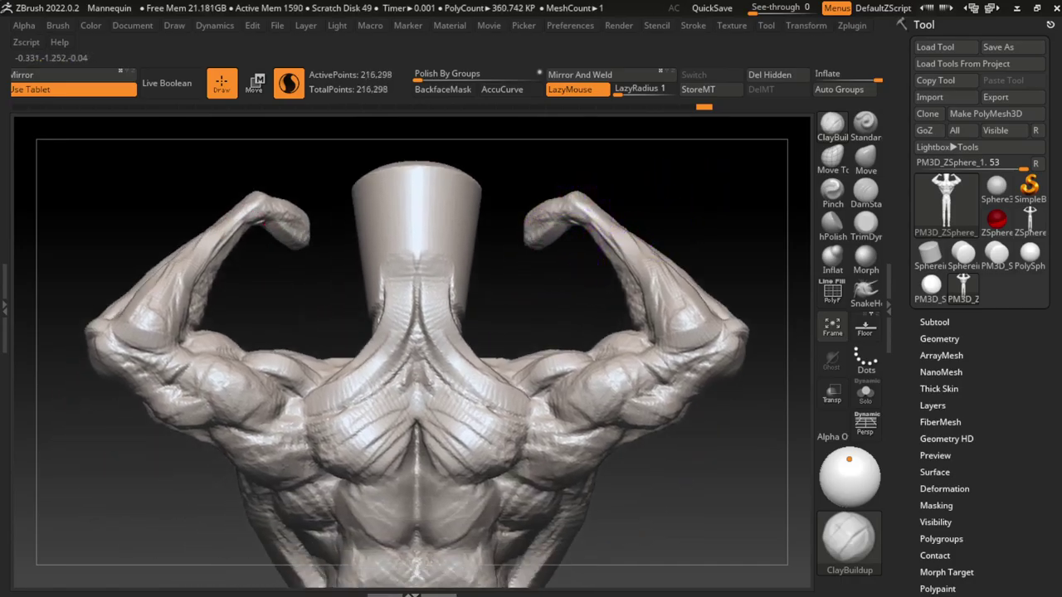
# Step: Extend the right fist's tip downward, then settle on a centred back view of the figure
pyautogui.moveTo(527, 242); pyautogui.dragTo(508, 284)
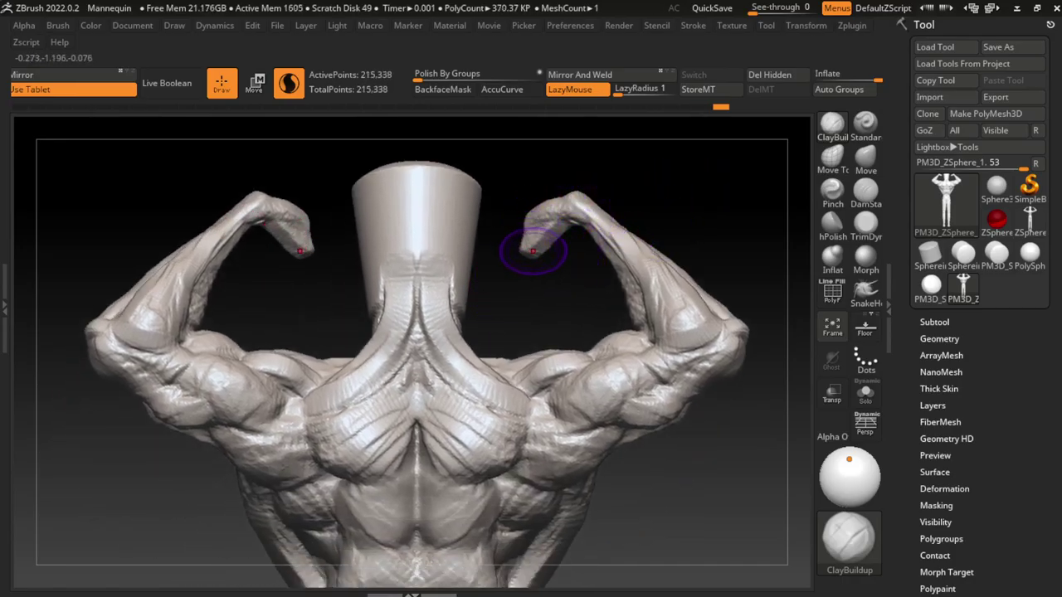
pyautogui.moveTo(481, 150); pyautogui.dragTo(643, 233)
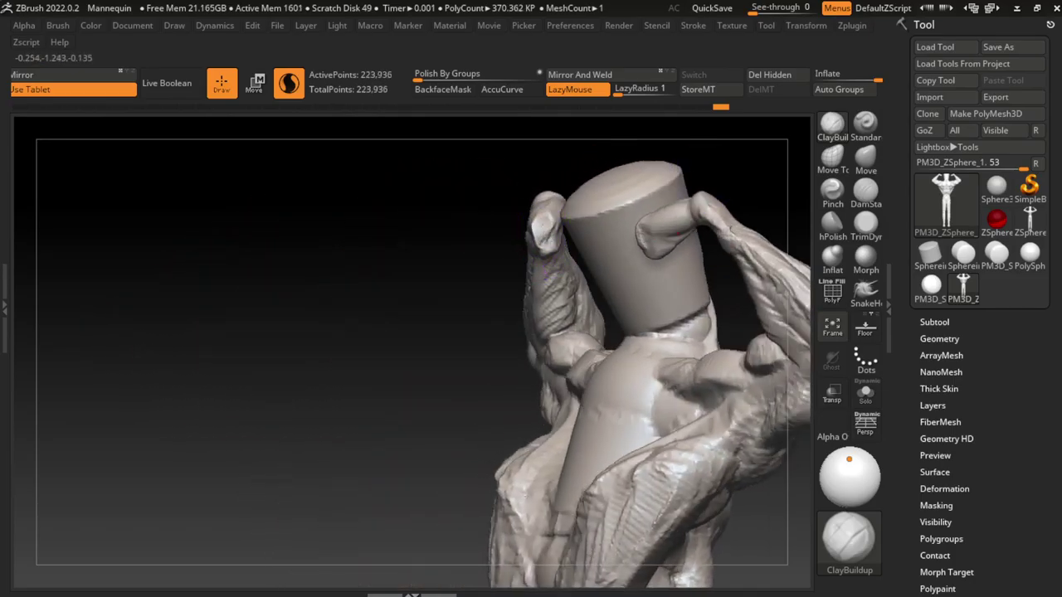
pyautogui.moveTo(465, 191); pyautogui.dragTo(349, 199)
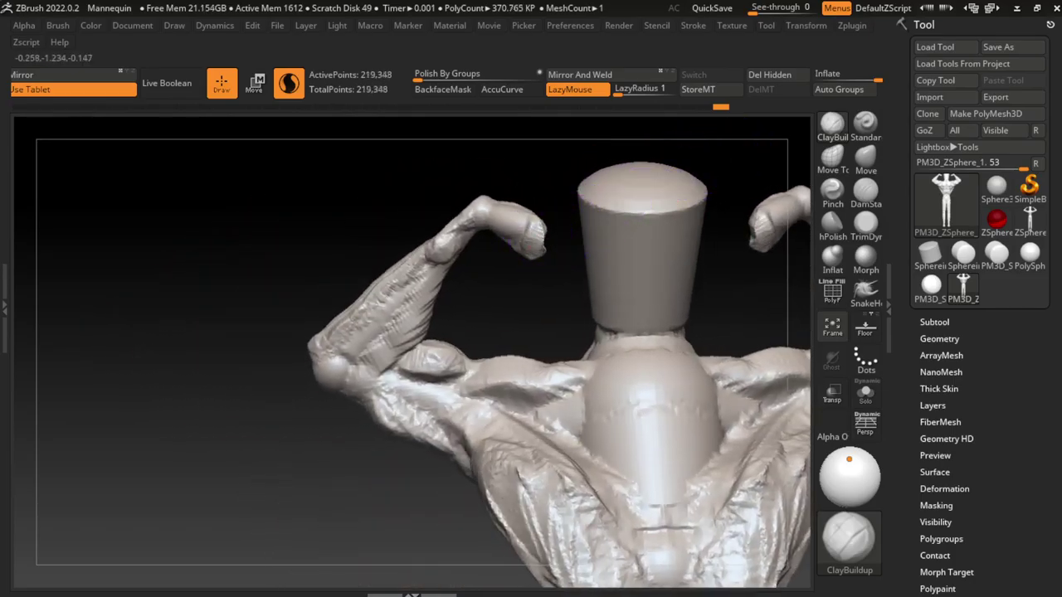
pyautogui.moveTo(467, 213); pyautogui.dragTo(547, 217)
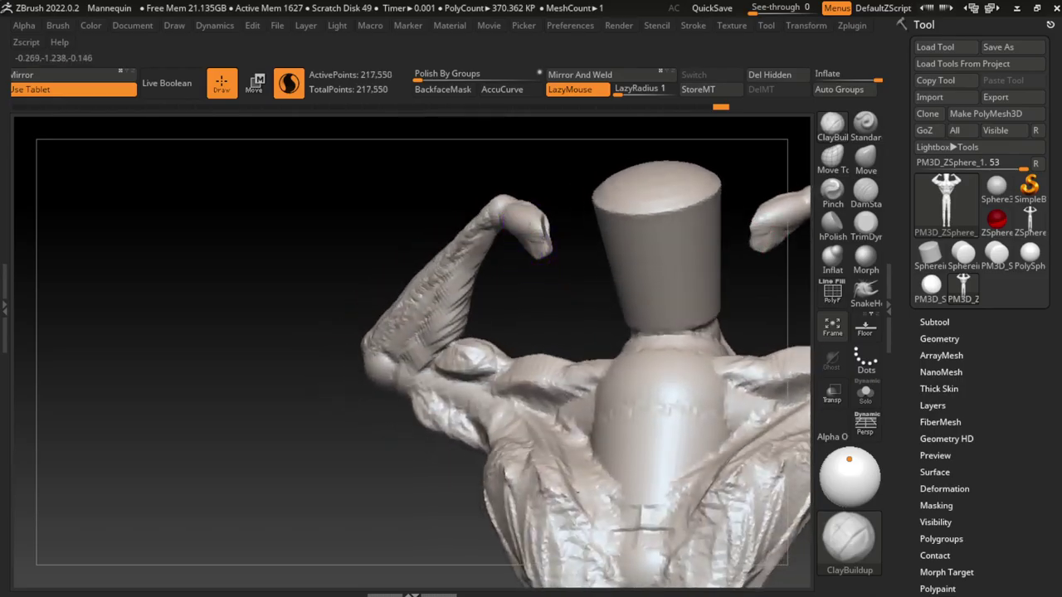
pyautogui.moveTo(450, 237)
pyautogui.mouseDown()
pyautogui.moveTo(378, 349)
pyautogui.moveTo(690, 219)
pyautogui.moveTo(598, 232)
pyautogui.mouseUp()
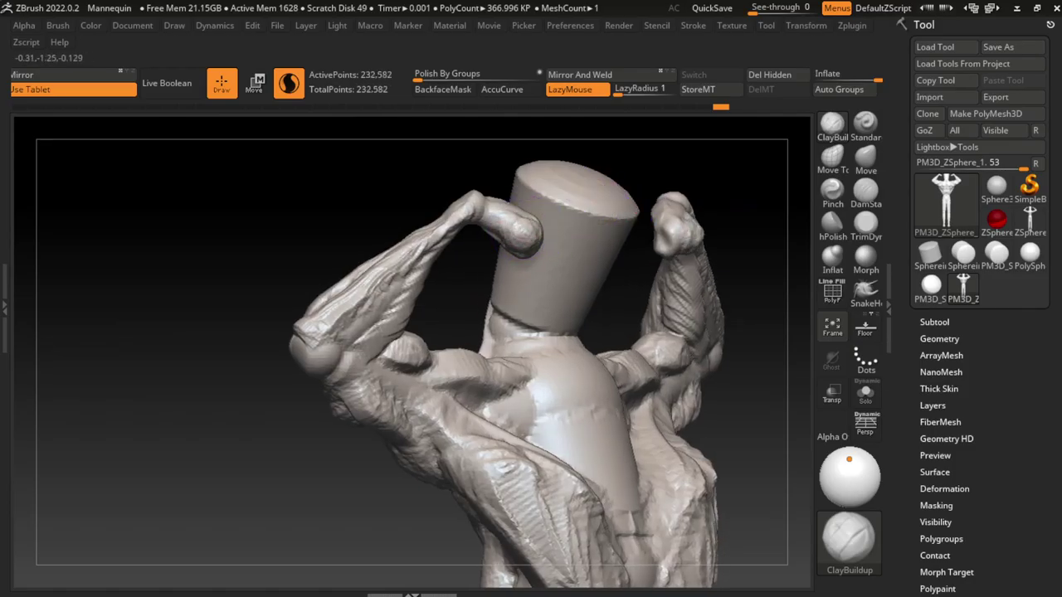
pyautogui.keyDown('shift'); pyautogui.moveTo(697, 242); pyautogui.dragTo(705, 203); pyautogui.keyUp('shift')
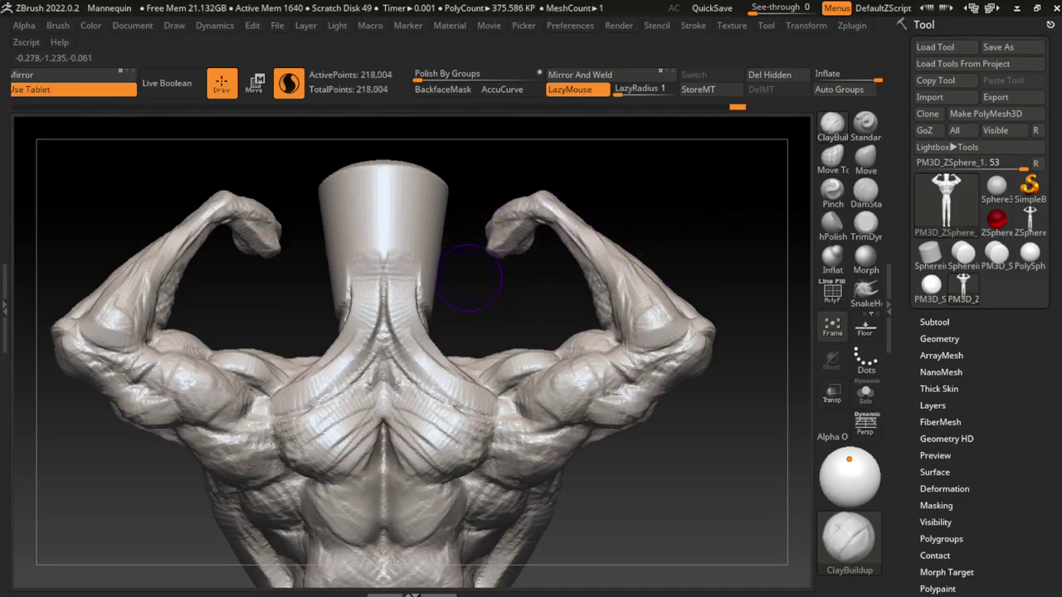
pyautogui.moveTo(469, 277)
pyautogui.keyDown('shift'); pyautogui.mouseDown()
pyautogui.moveTo(505, 213)
pyautogui.moveTo(496, 240)
pyautogui.moveTo(679, 199)
pyautogui.moveTo(498, 228)
pyautogui.moveTo(628, 225)
pyautogui.mouseUp(); pyautogui.keyUp('shift')
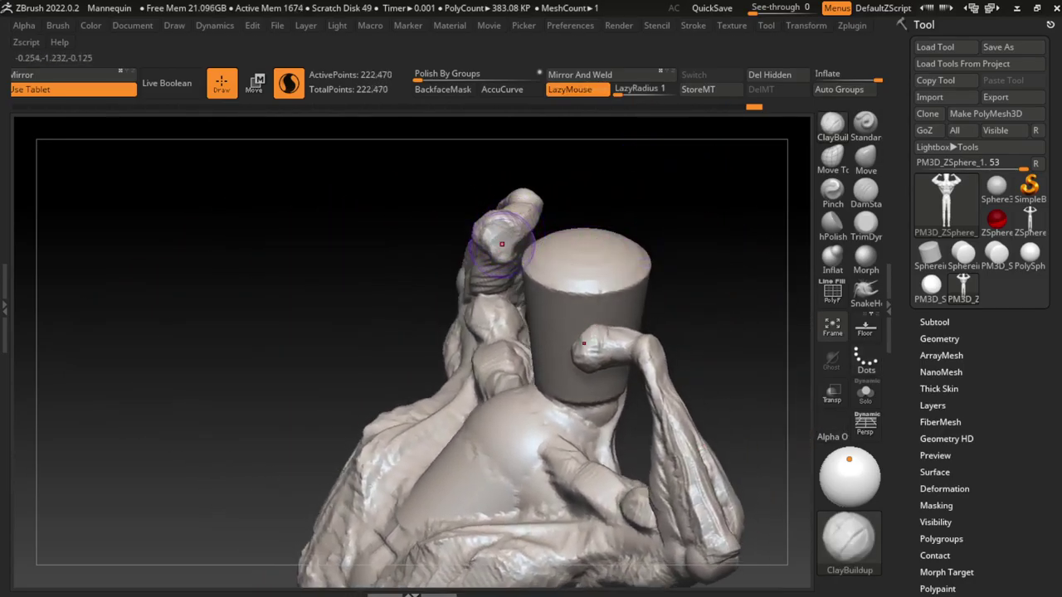
pyautogui.keyDown('shift'); pyautogui.moveTo(502, 238); pyautogui.dragTo(668, 229); pyautogui.keyUp('shift')
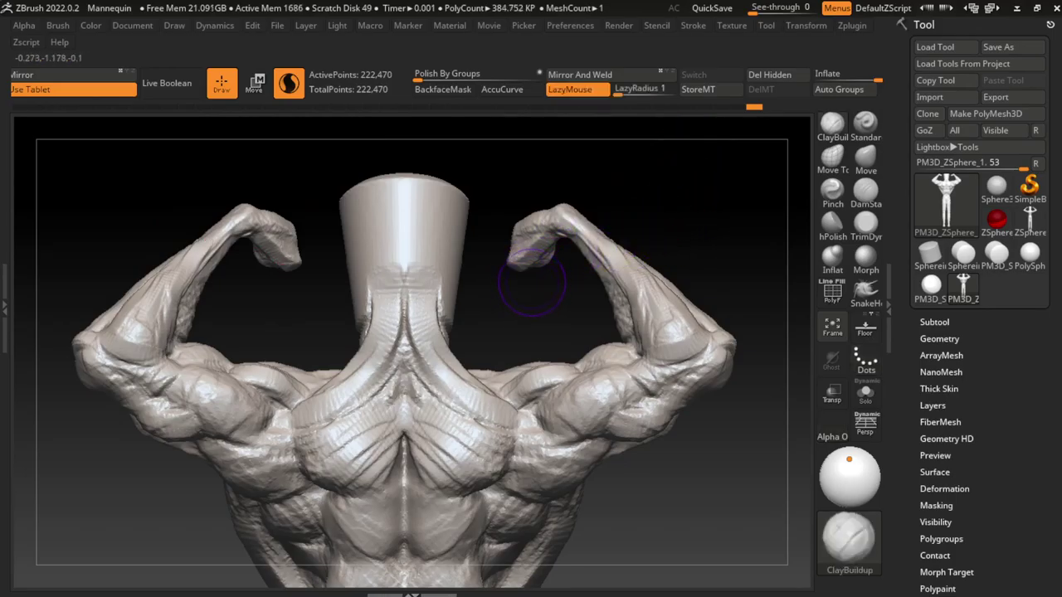
pyautogui.moveTo(506, 257)
pyautogui.keyDown('alt'); pyautogui.mouseDown()
pyautogui.moveTo(580, 245)
pyautogui.moveTo(639, 203)
pyautogui.moveTo(639, 250)
pyautogui.mouseUp(); pyautogui.keyUp('alt')
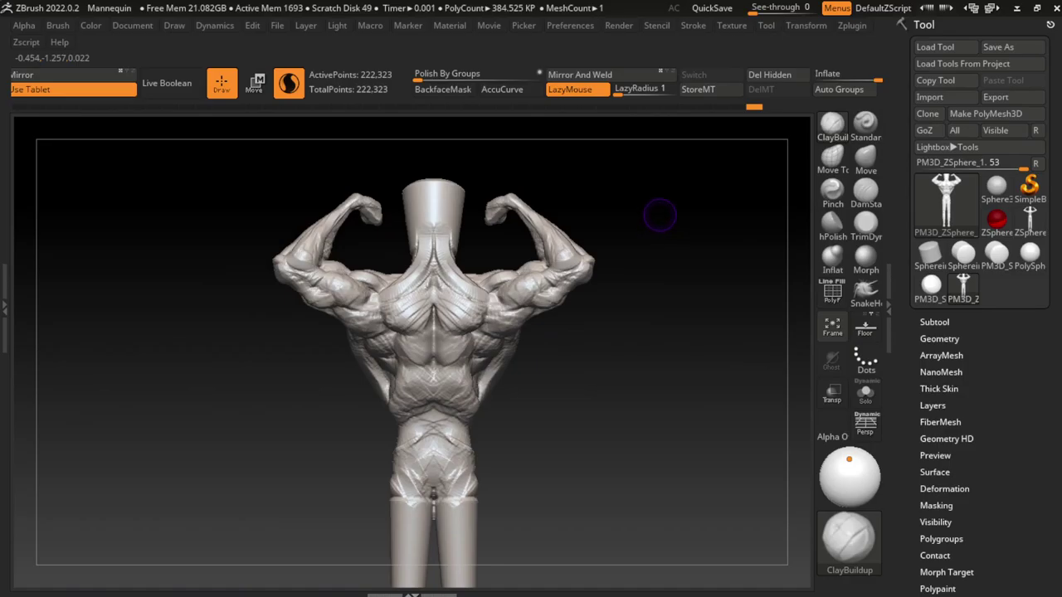
pyautogui.moveTo(660, 203)
pyautogui.mouseDown()
pyautogui.moveTo(706, 180)
pyautogui.moveTo(711, 213)
pyautogui.mouseUp()
# Step: Turn on LazyMouse and resculpt the raised forearm and fist, undoing the last stroke
pyautogui.press('ctrl')
pyautogui.press('l')
pyautogui.moveTo(461, 199); pyautogui.dragTo(481, 220)
pyautogui.moveTo(427, 257); pyautogui.dragTo(452, 203)
pyautogui.moveTo(303, 318); pyautogui.dragTo(443, 158)
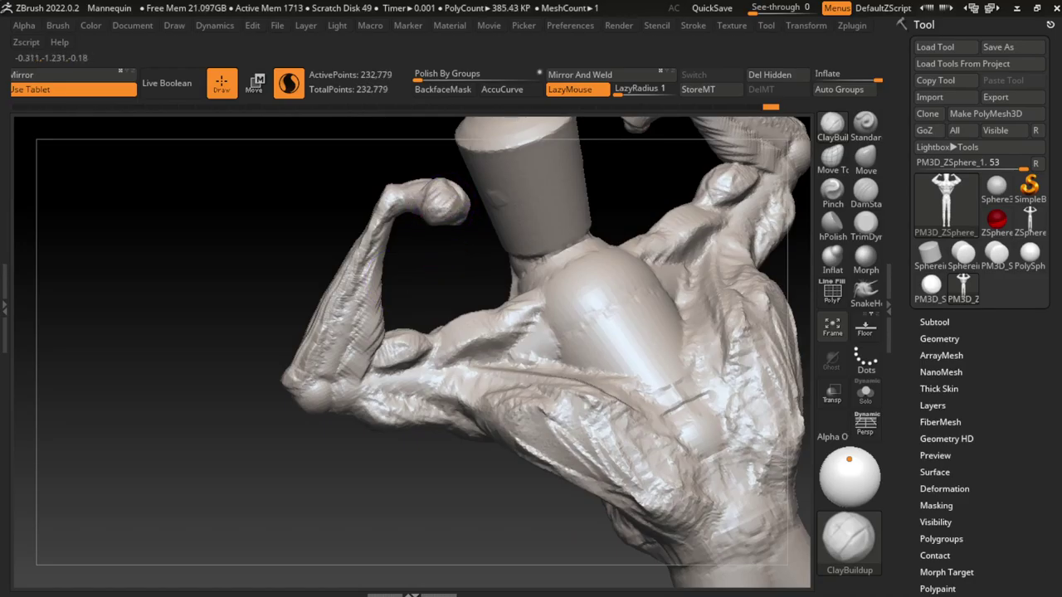
pyautogui.moveTo(655, 119); pyautogui.dragTo(666, 197)
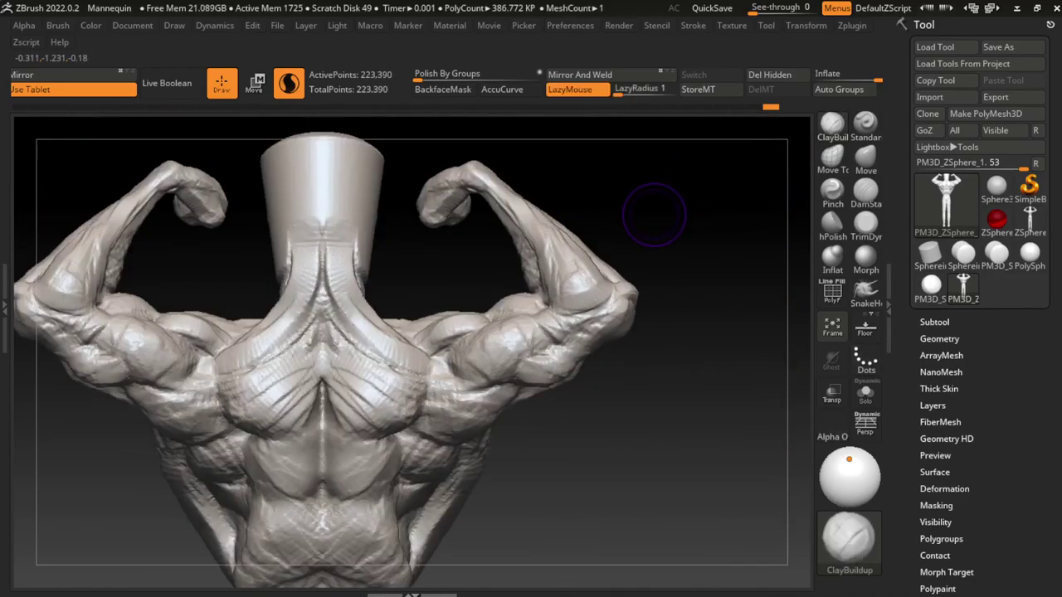
pyautogui.hotkey('ctrl', 'z')
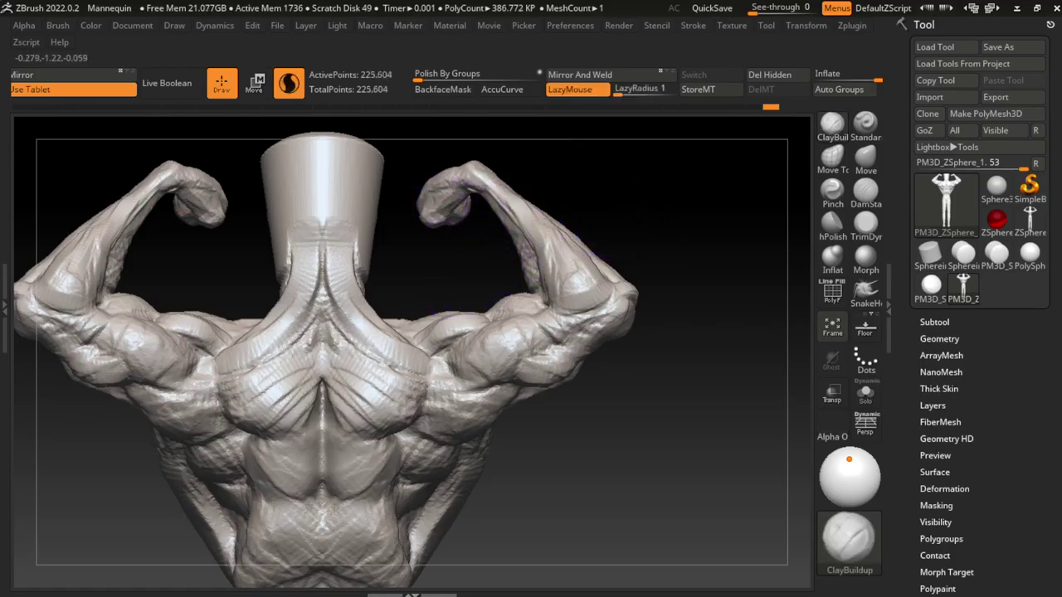
# Step: Sculpt the top of the raised fist, redo the undone strokes, and shape the mirrored left fist
pyautogui.moveTo(463, 168)
pyautogui.mouseDown()
pyautogui.moveTo(418, 174)
pyautogui.moveTo(452, 191)
pyautogui.moveTo(438, 237)
pyautogui.mouseUp()
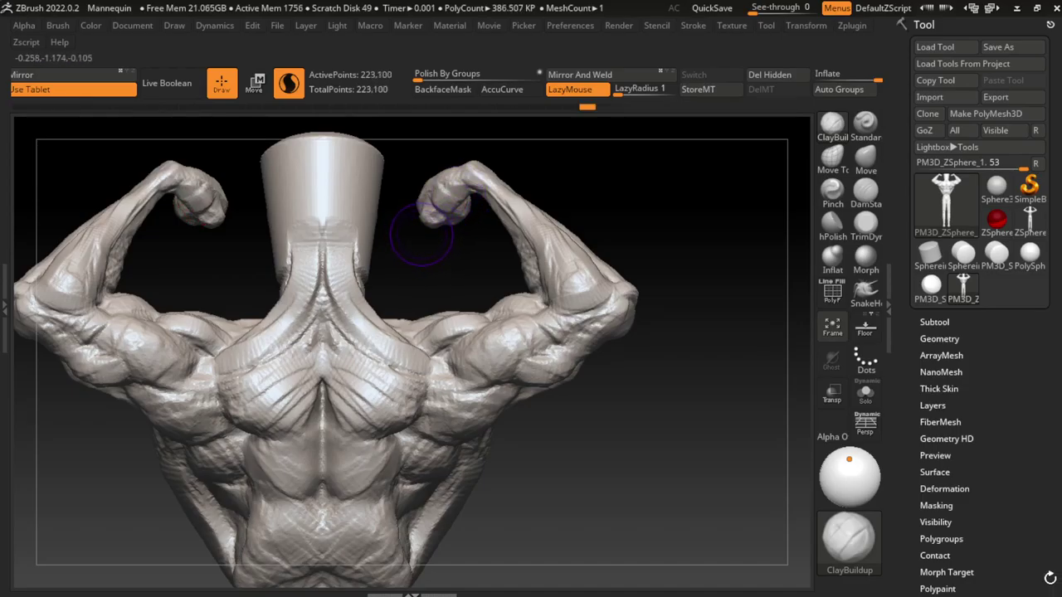
pyautogui.hotkey('ctrl', 'shift', 'z')
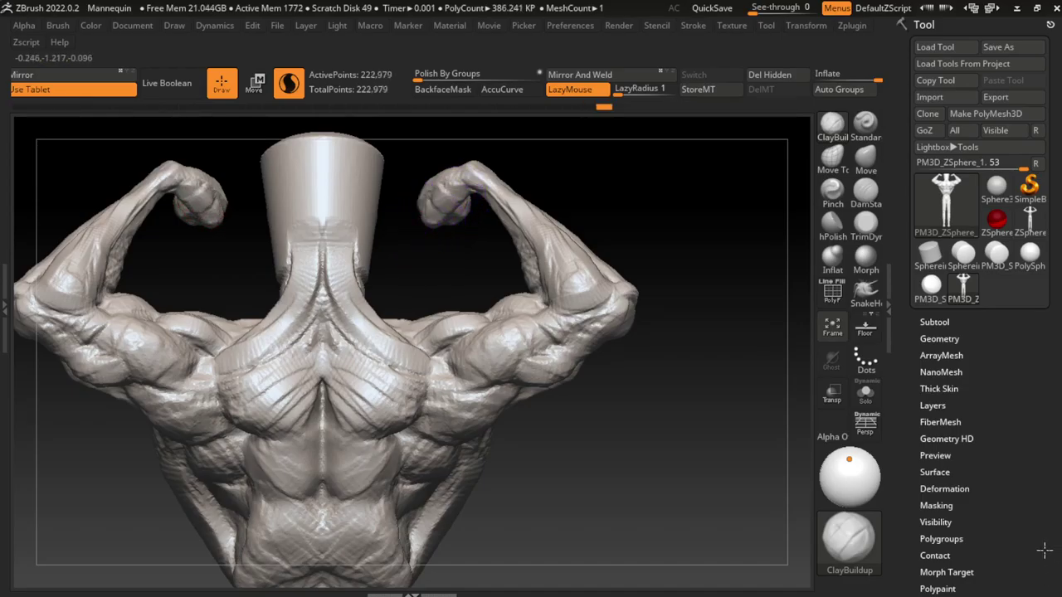
pyautogui.moveTo(419, 209)
pyautogui.mouseDown(button='right')
pyautogui.moveTo(450, 234)
pyautogui.moveTo(451, 170)
pyautogui.moveTo(436, 221)
pyautogui.moveTo(391, 171)
pyautogui.moveTo(612, 185)
pyautogui.moveTo(429, 226)
pyautogui.moveTo(580, 273)
pyautogui.moveTo(680, 332)
pyautogui.mouseUp(button='right')
pyautogui.hotkey('ctrl', 'shift', 'z')
pyautogui.moveTo(397, 199)
pyautogui.mouseDown()
pyautogui.moveTo(390, 228)
pyautogui.moveTo(406, 207)
pyautogui.mouseUp()
# Step: Re-sculpt both fists with mirrored strokes from a closer back view
pyautogui.moveTo(697, 172); pyautogui.dragTo(628, 166, button='right')
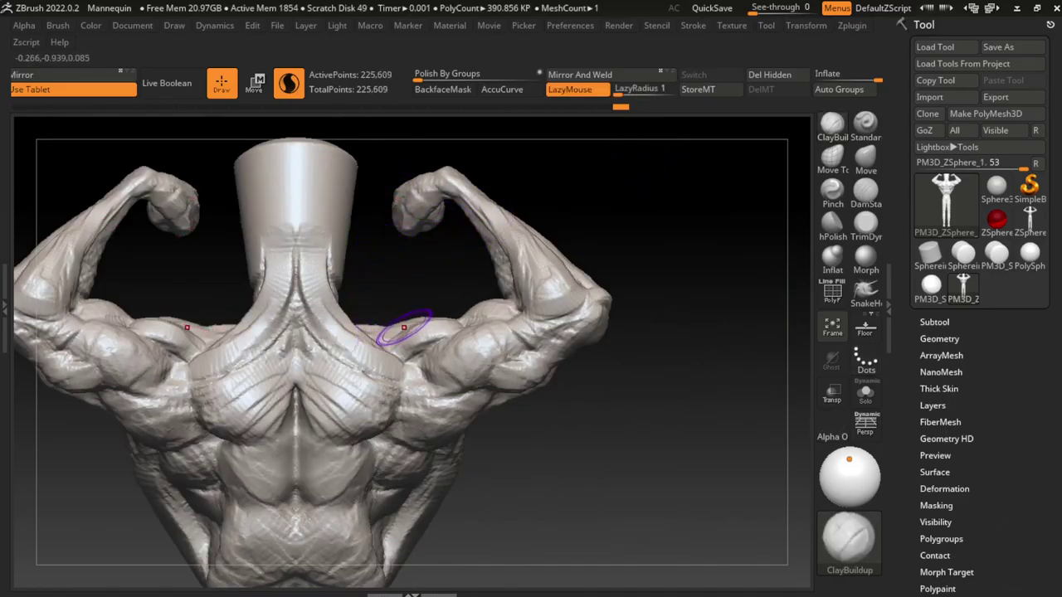
pyautogui.moveTo(415, 332); pyautogui.dragTo(464, 328, button='right')
pyautogui.moveTo(392, 197)
pyautogui.mouseDown()
pyautogui.moveTo(388, 218)
pyautogui.moveTo(462, 238)
pyautogui.mouseUp()
pyautogui.moveTo(462, 236)
pyautogui.keyDown('ctrl'); pyautogui.mouseDown(button='right')
pyautogui.moveTo(636, 208)
pyautogui.moveTo(631, 199)
pyautogui.moveTo(634, 265)
pyautogui.moveTo(576, 199)
pyautogui.mouseUp(button='right'); pyautogui.keyUp('ctrl')
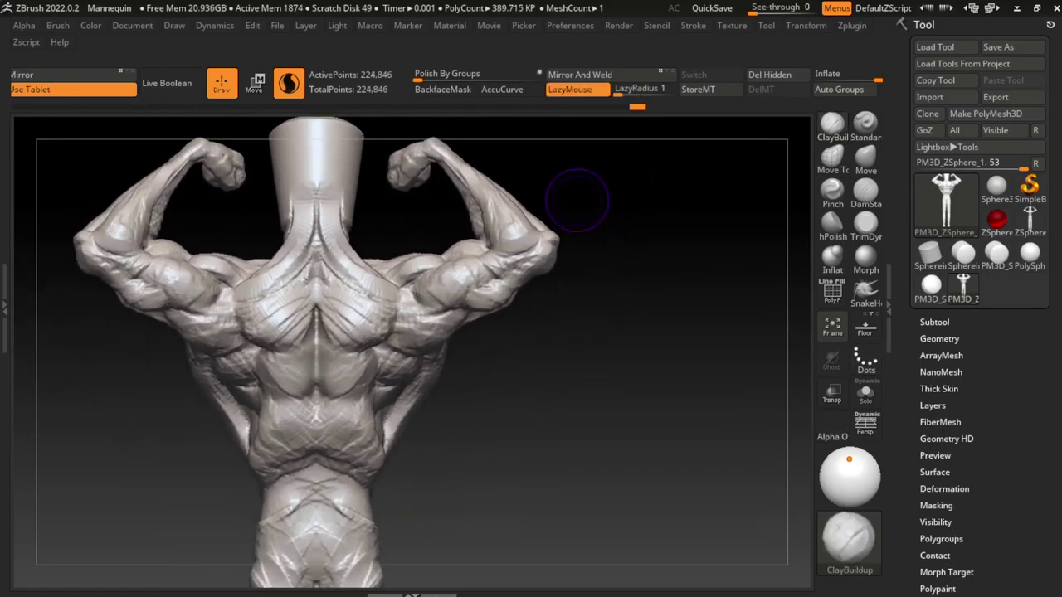
# Step: Sculpt the right fist and forearm with mirrored ClayBuildup strokes, undoing unwanted arm strokes
pyautogui.moveTo(512, 158); pyautogui.dragTo(531, 149, button='right')
pyautogui.moveTo(530, 150)
pyautogui.mouseDown()
pyautogui.moveTo(431, 170)
pyautogui.moveTo(447, 158)
pyautogui.mouseUp()
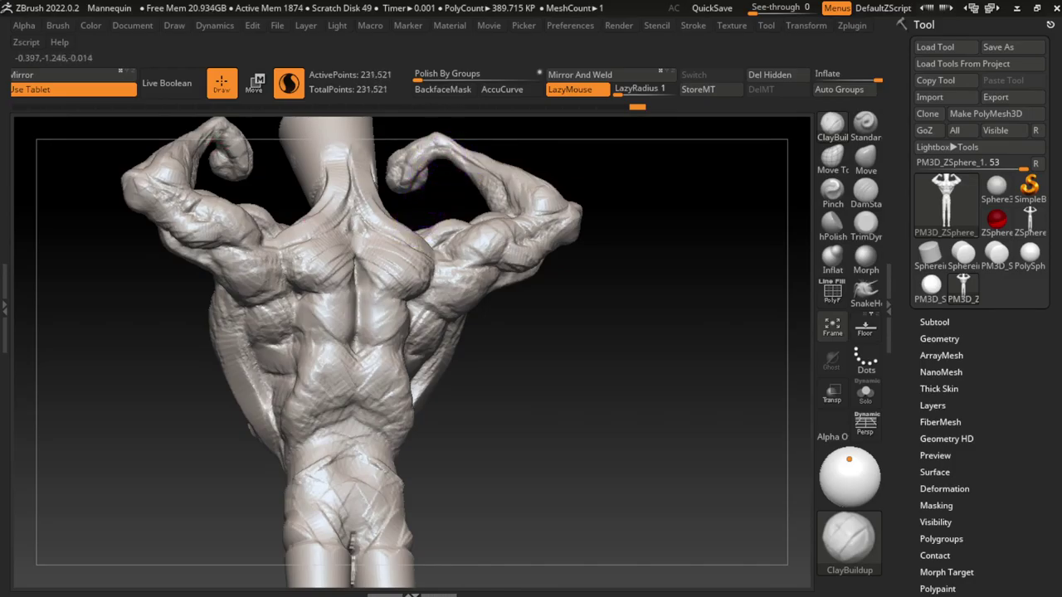
pyautogui.moveTo(506, 199)
pyautogui.mouseDown(button='right')
pyautogui.moveTo(531, 179)
pyautogui.moveTo(569, 195)
pyautogui.mouseUp(button='right')
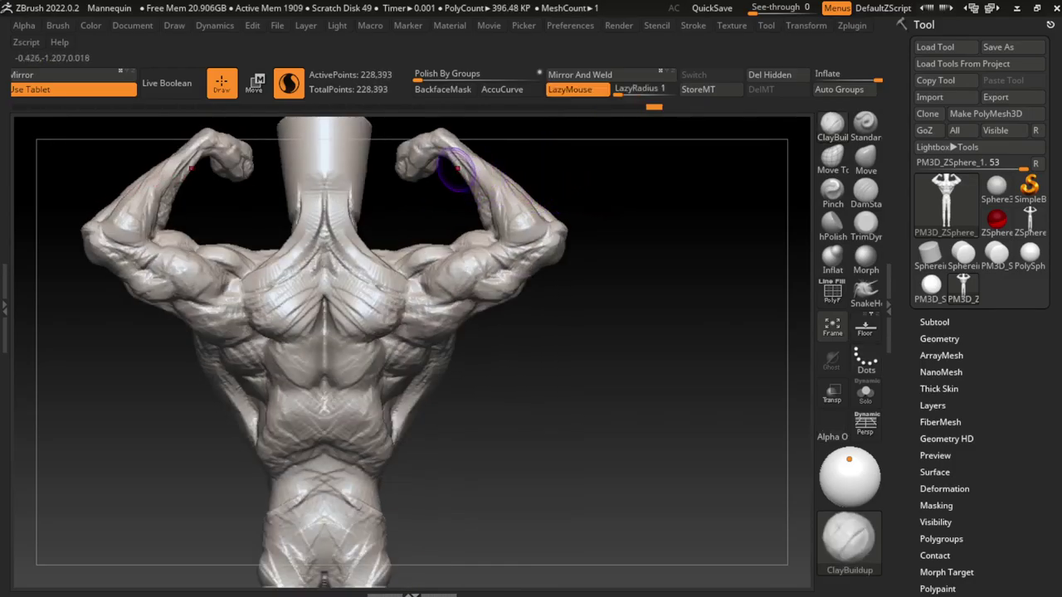
pyautogui.moveTo(485, 201); pyautogui.dragTo(508, 208, button='right')
pyautogui.moveTo(485, 199); pyautogui.dragTo(493, 226)
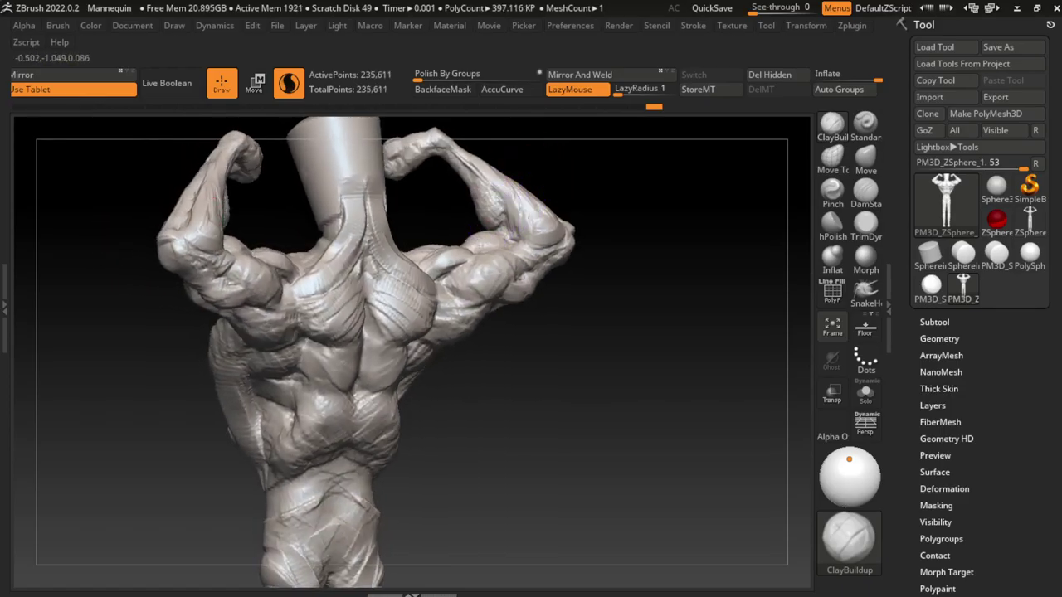
pyautogui.hotkey('ctrl', 'z')
pyautogui.hotkey('ctrl', 'z')
pyautogui.hotkey('ctrl', 'z')
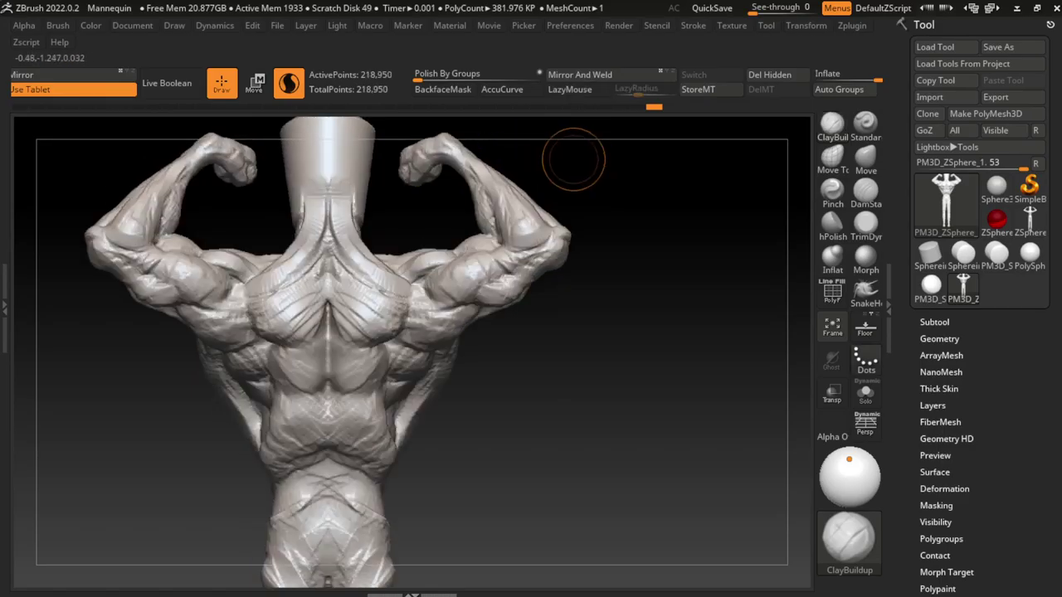
pyautogui.keyDown('ctrl'); pyautogui.moveTo(569, 249); pyautogui.dragTo(581, 221, button='right'); pyautogui.keyUp('ctrl')
pyautogui.moveTo(489, 189)
pyautogui.mouseDown()
pyautogui.moveTo(493, 224)
pyautogui.moveTo(486, 214)
pyautogui.mouseUp()
pyautogui.moveTo(502, 250); pyautogui.dragTo(509, 266)
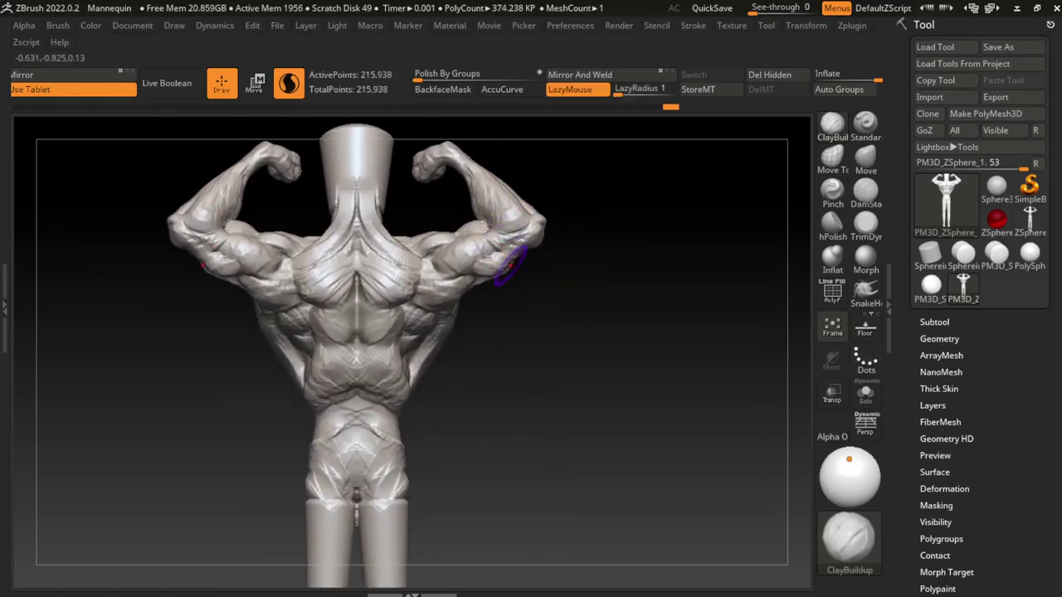
pyautogui.hotkey('ctrl', 'z')
pyautogui.hotkey('ctrl', 'z')
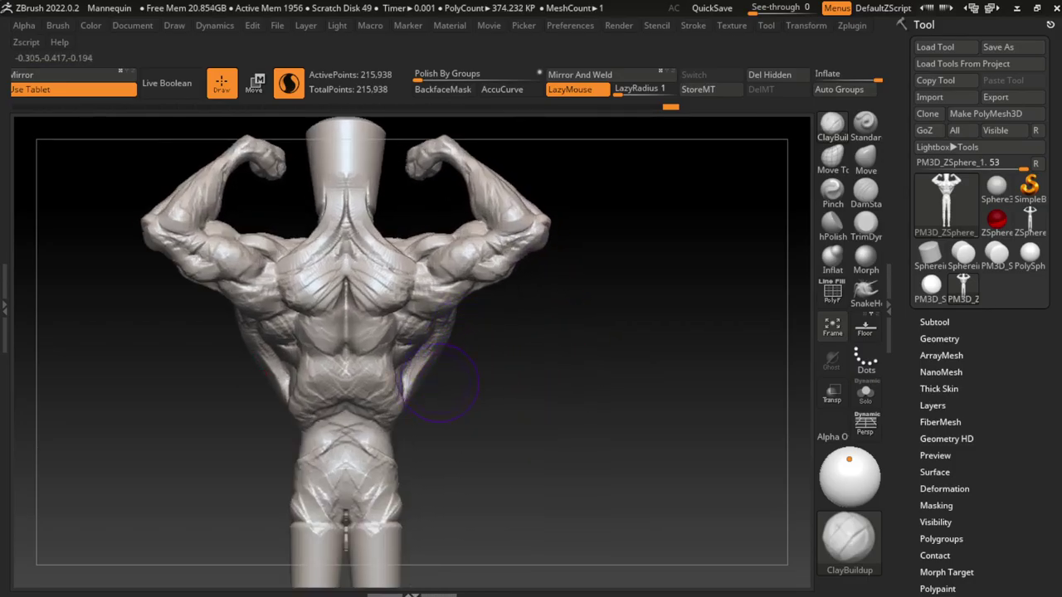
# Step: Build up the hips, obliques and lower back on both sides from three-quarter and back views
pyautogui.moveTo(423, 383)
pyautogui.mouseDown()
pyautogui.moveTo(460, 335)
pyautogui.moveTo(454, 376)
pyautogui.moveTo(487, 413)
pyautogui.mouseUp()
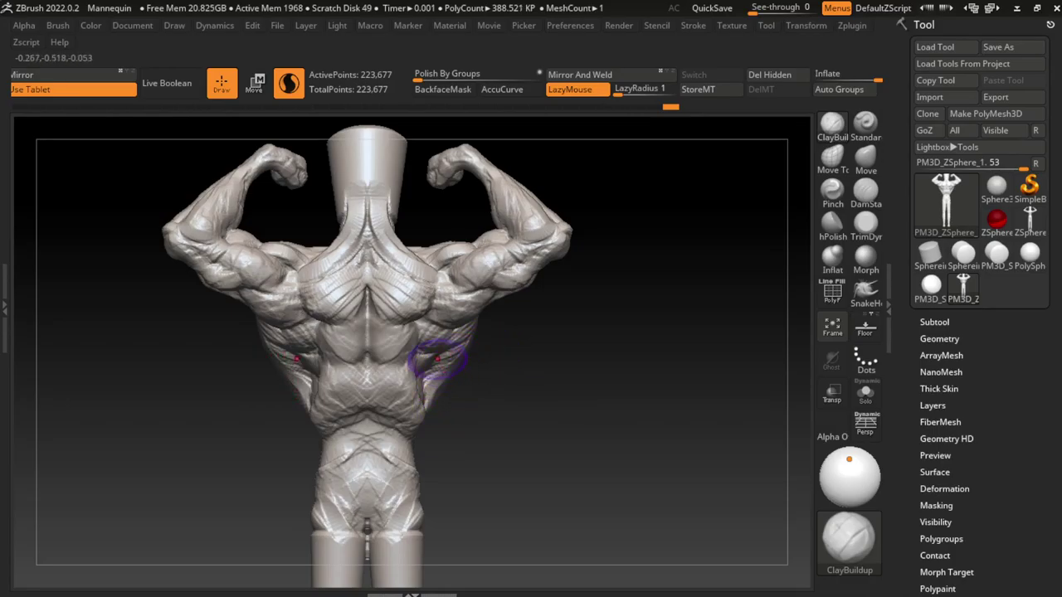
pyautogui.moveTo(295, 361); pyautogui.dragTo(297, 371)
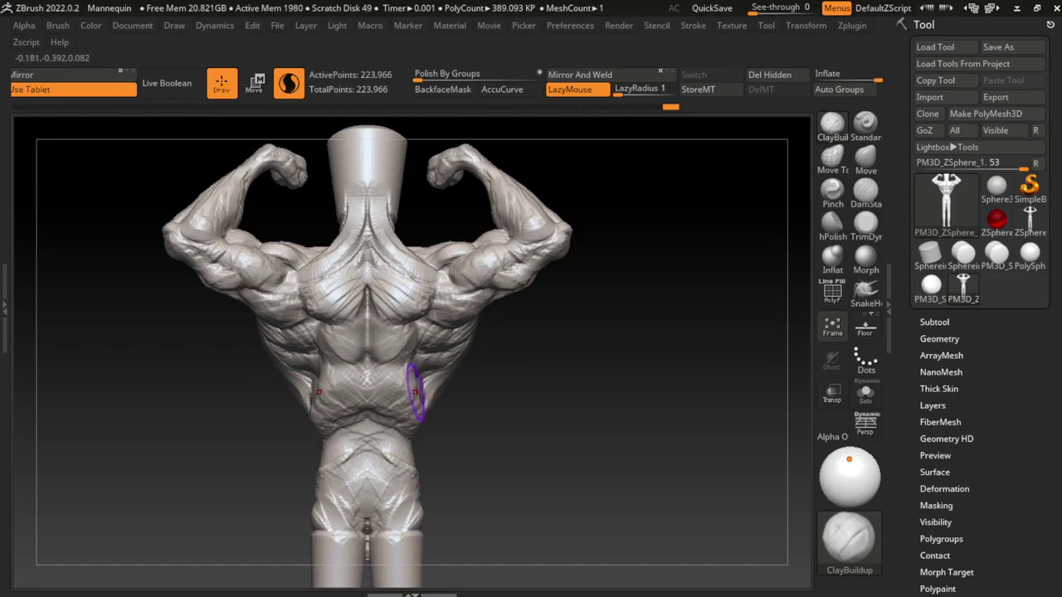
pyautogui.moveTo(425, 390); pyautogui.dragTo(427, 379, button='right')
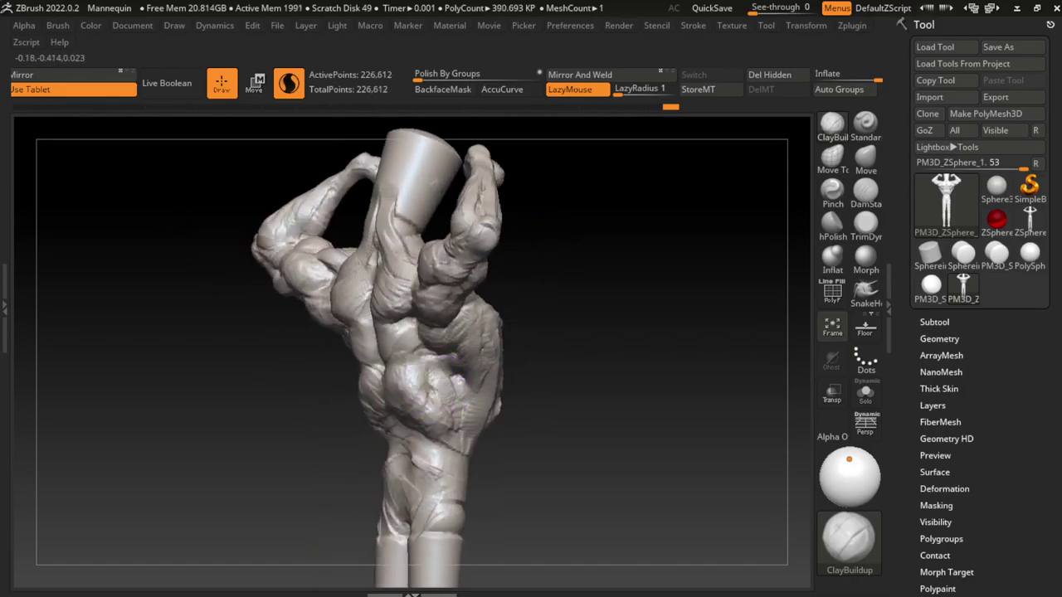
pyautogui.moveTo(438, 385)
pyautogui.mouseDown()
pyautogui.moveTo(414, 407)
pyautogui.moveTo(374, 398)
pyautogui.moveTo(390, 384)
pyautogui.moveTo(406, 415)
pyautogui.moveTo(425, 378)
pyautogui.moveTo(373, 398)
pyautogui.moveTo(436, 409)
pyautogui.mouseUp()
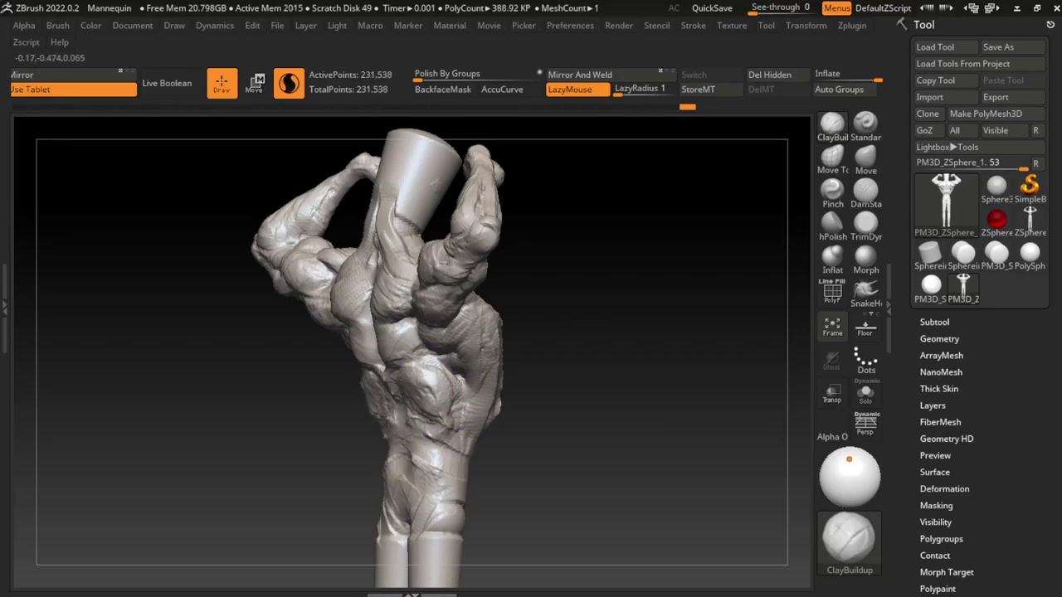
pyautogui.keyDown('shift'); pyautogui.moveTo(440, 398); pyautogui.dragTo(506, 407, button='right'); pyautogui.keyUp('shift')
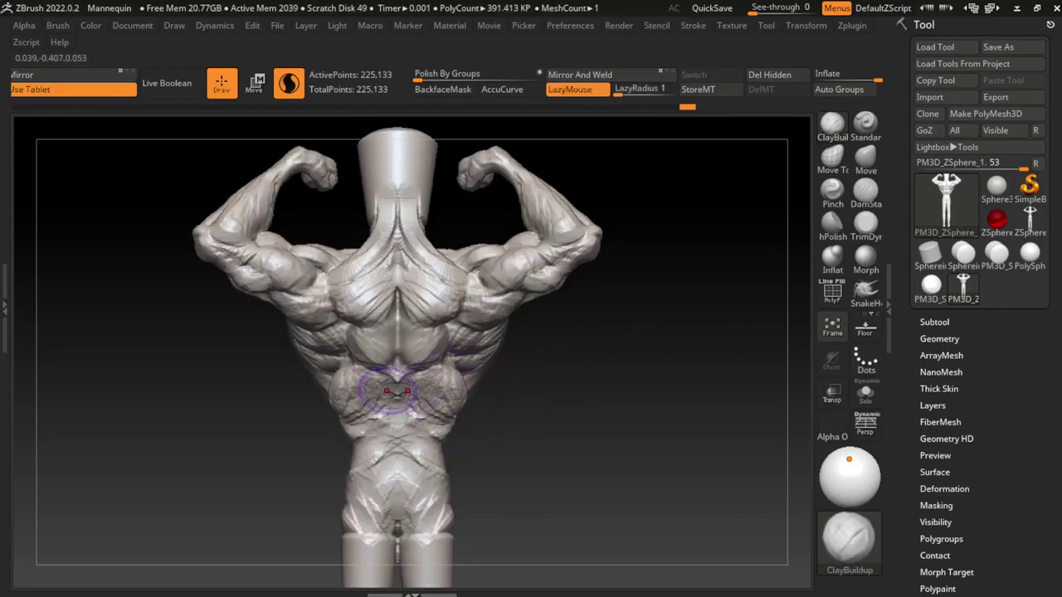
pyautogui.moveTo(335, 390); pyautogui.dragTo(338, 415)
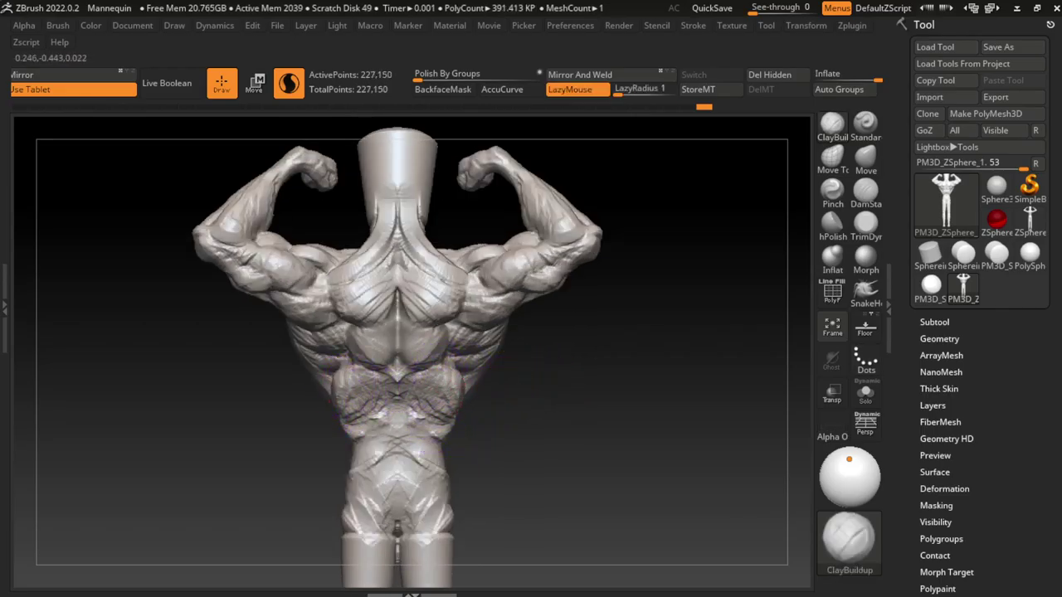
pyautogui.click(865, 193)
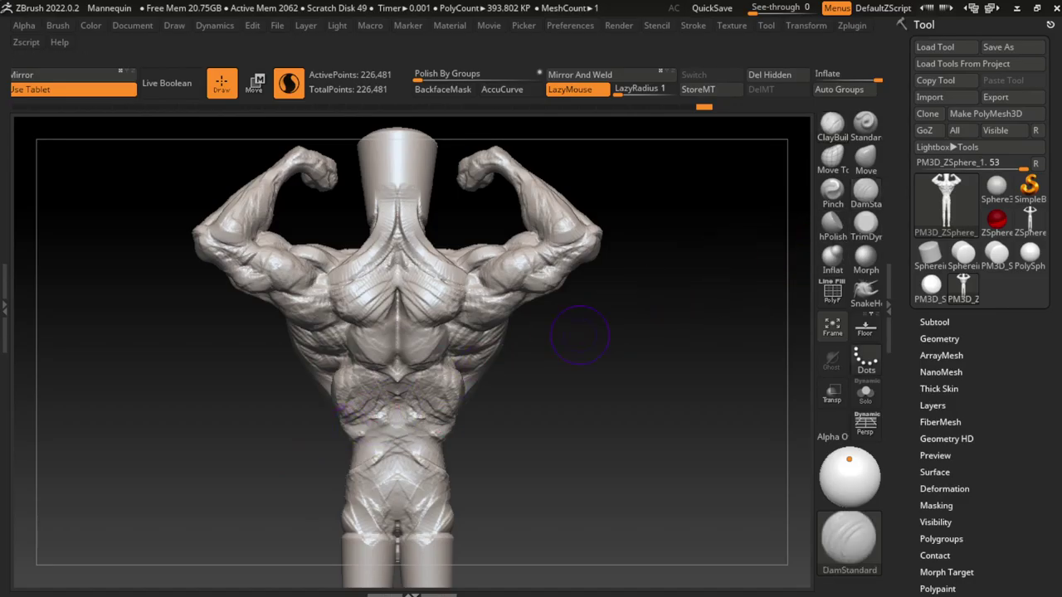
# Step: Carve mirrored DamStandard creases into the lower-back centre and smooth them
pyautogui.moveTo(390, 411)
pyautogui.mouseDown()
pyautogui.moveTo(392, 427)
pyautogui.moveTo(358, 439)
pyautogui.mouseUp()
pyautogui.moveTo(663, 348); pyautogui.dragTo(746, 332)
pyautogui.moveTo(369, 411)
pyautogui.mouseDown()
pyautogui.moveTo(365, 460)
pyautogui.moveTo(365, 448)
pyautogui.moveTo(373, 452)
pyautogui.mouseUp()
pyautogui.moveTo(390, 407)
pyautogui.mouseDown(button='right')
pyautogui.moveTo(423, 386)
pyautogui.moveTo(400, 367)
pyautogui.mouseUp(button='right')
pyautogui.moveTo(401, 368); pyautogui.dragTo(406, 402)
pyautogui.keyDown('shift'); pyautogui.moveTo(503, 479); pyautogui.dragTo(498, 465, button='right'); pyautogui.keyUp('shift')
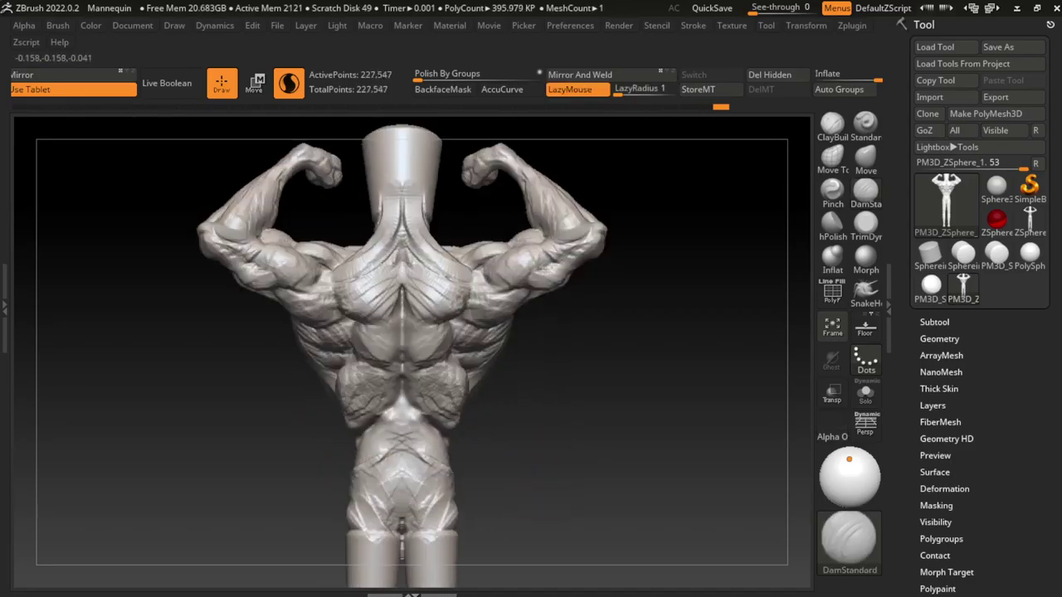
pyautogui.moveTo(402, 367)
pyautogui.mouseDown()
pyautogui.moveTo(415, 379)
pyautogui.moveTo(435, 373)
pyautogui.mouseUp()
# Step: Reduce Draw Size and build up clay on the mid back, undoing the last lower-back stroke
pyautogui.press('s')
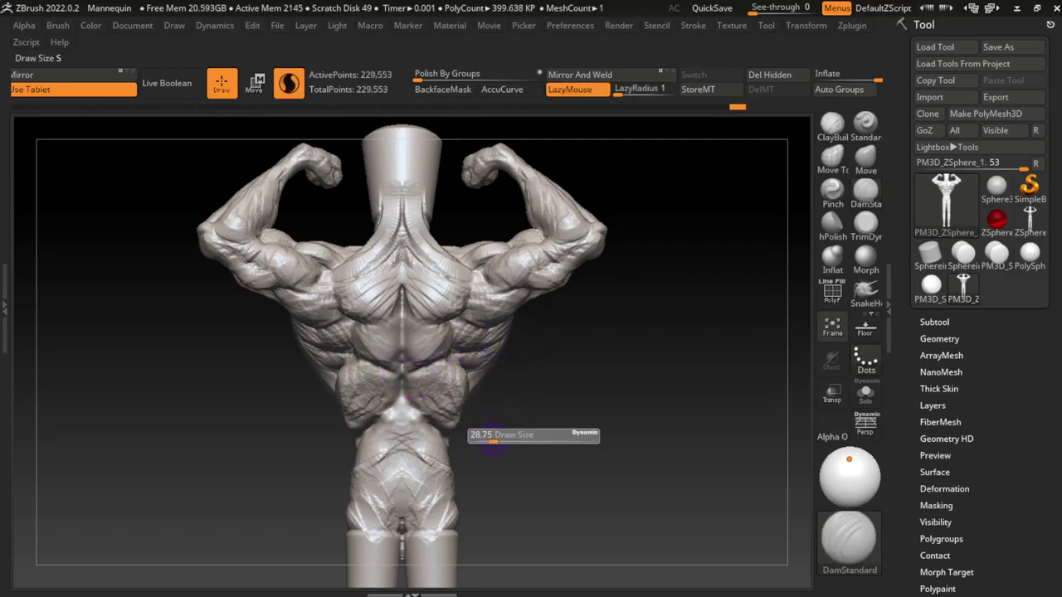
pyautogui.moveTo(771, 199); pyautogui.dragTo(772, 242)
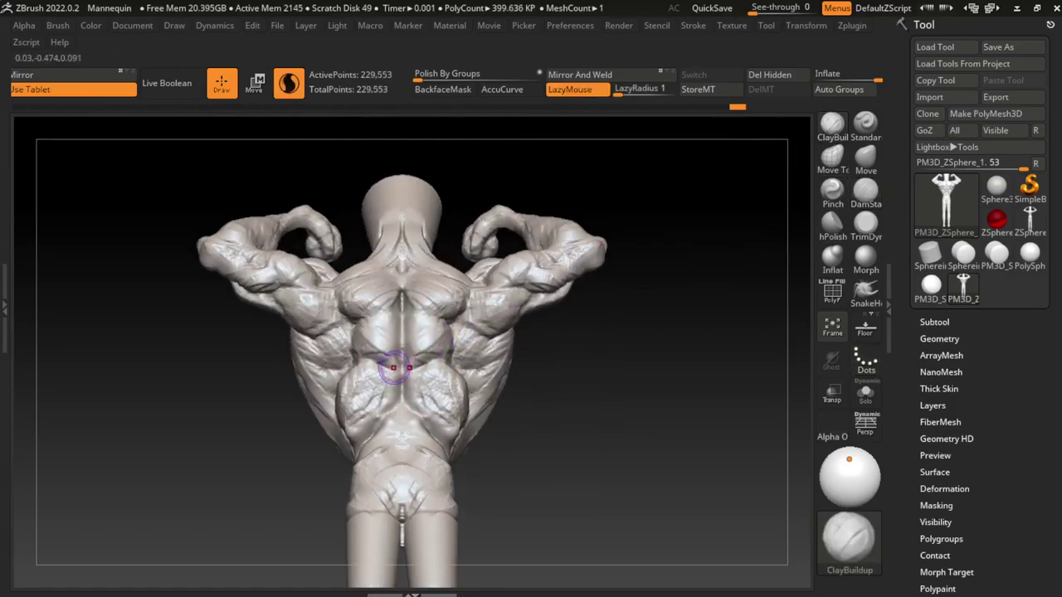
pyautogui.moveTo(379, 368); pyautogui.dragTo(442, 345)
pyautogui.moveTo(370, 365)
pyautogui.mouseDown()
pyautogui.moveTo(394, 358)
pyautogui.moveTo(388, 345)
pyautogui.moveTo(430, 347)
pyautogui.mouseUp()
pyautogui.moveTo(540, 391); pyautogui.dragTo(569, 479)
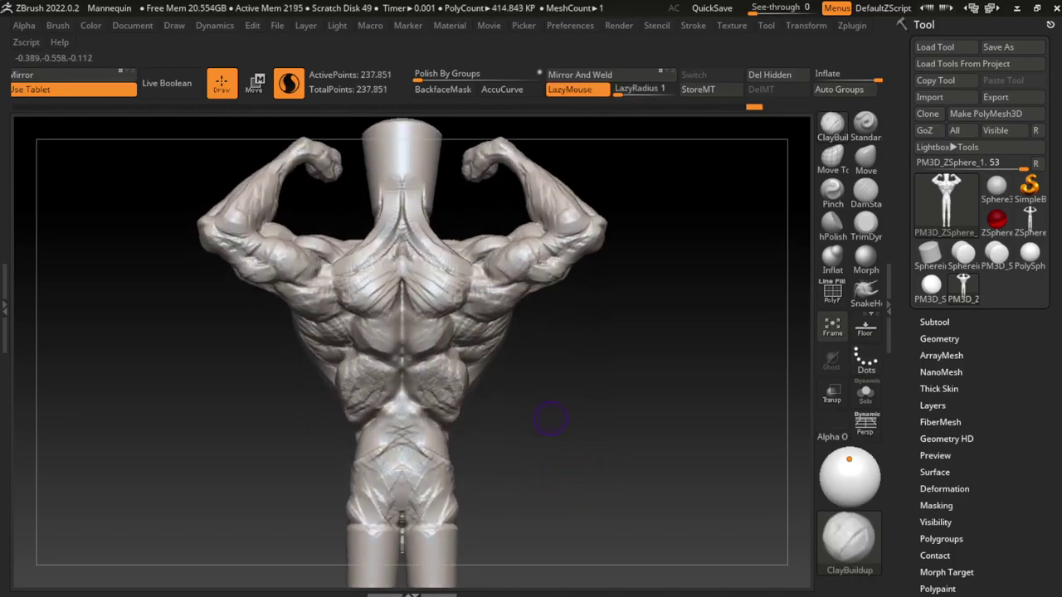
pyautogui.moveTo(519, 450); pyautogui.dragTo(431, 428)
pyautogui.hotkey('ctrl', 'z')
# Step: Switch to TrimDynamic and bring up its size adjustment from a back view
pyautogui.click(866, 223)
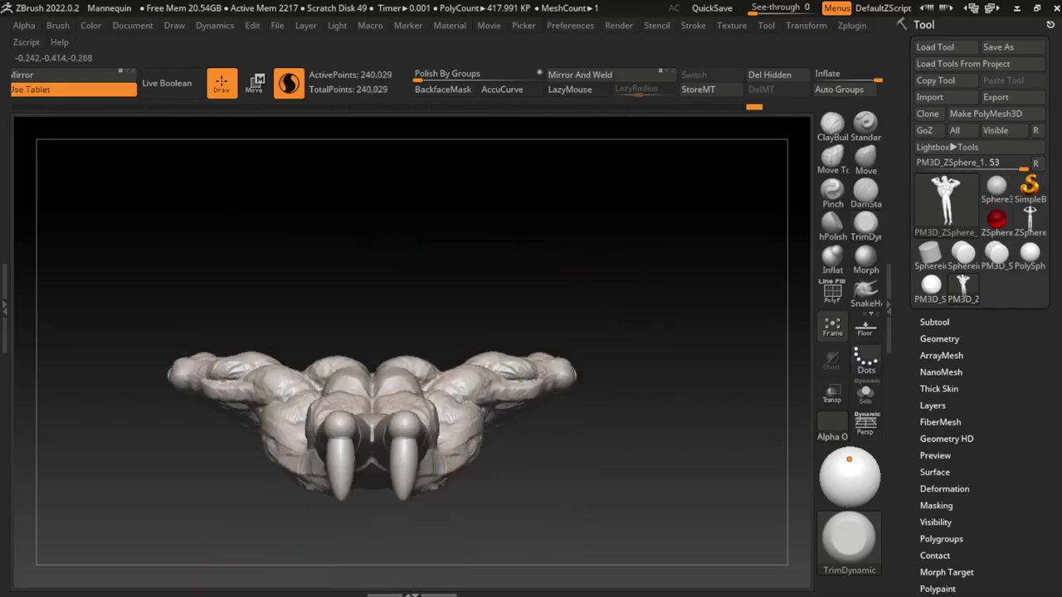
pyautogui.moveTo(531, 349)
pyautogui.mouseDown()
pyautogui.moveTo(521, 466)
pyautogui.moveTo(440, 402)
pyautogui.mouseUp()
pyautogui.press('s')
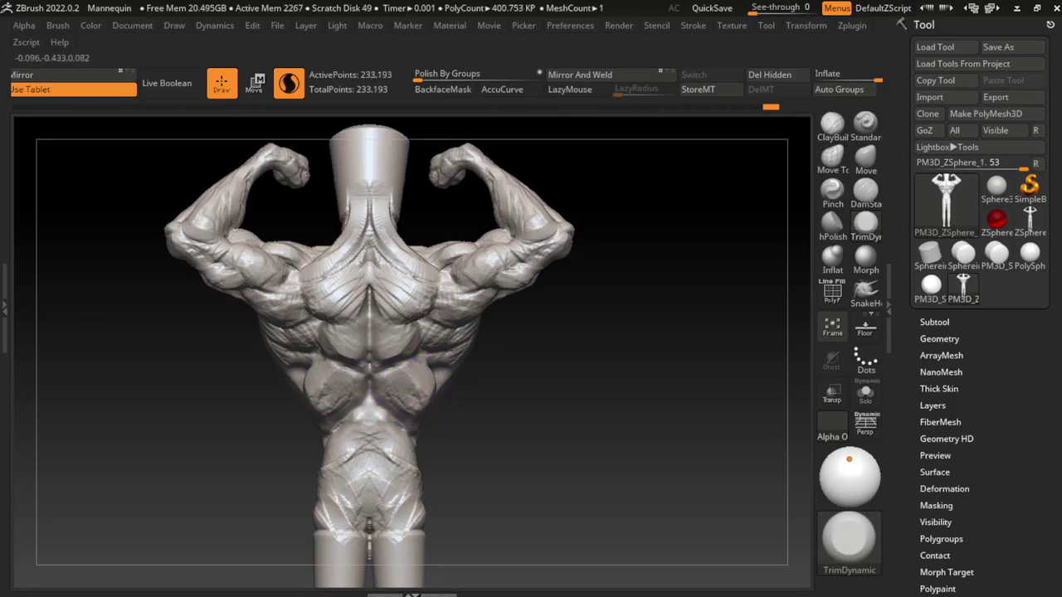
# Step: Return to ClayBuildup with LazyMouse and reshape and smooth the lower back symmetrically
pyautogui.press('b')
pyautogui.press('c')
pyautogui.press('b')
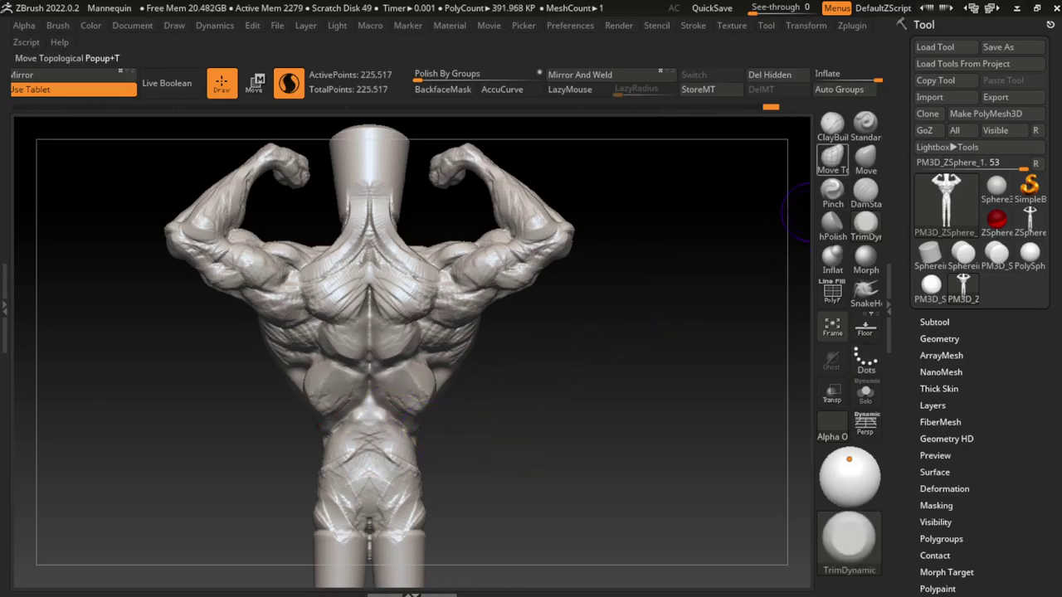
pyautogui.press('l')
pyautogui.moveTo(428, 388)
pyautogui.mouseDown()
pyautogui.moveTo(411, 439)
pyautogui.moveTo(430, 406)
pyautogui.mouseUp()
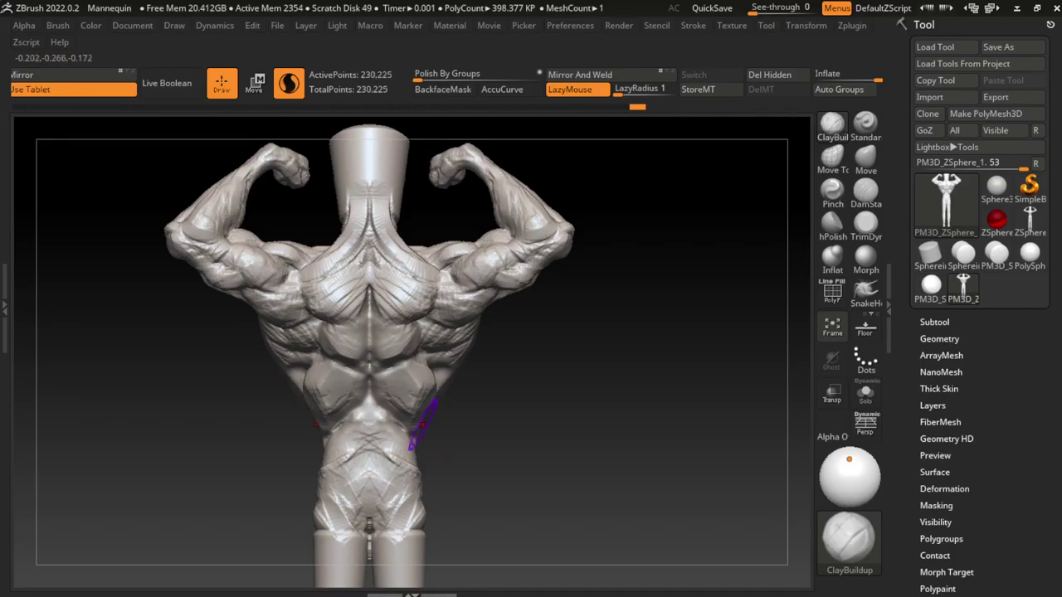
pyautogui.keyDown('shift'); pyautogui.moveTo(427, 401); pyautogui.dragTo(412, 433); pyautogui.keyUp('shift')
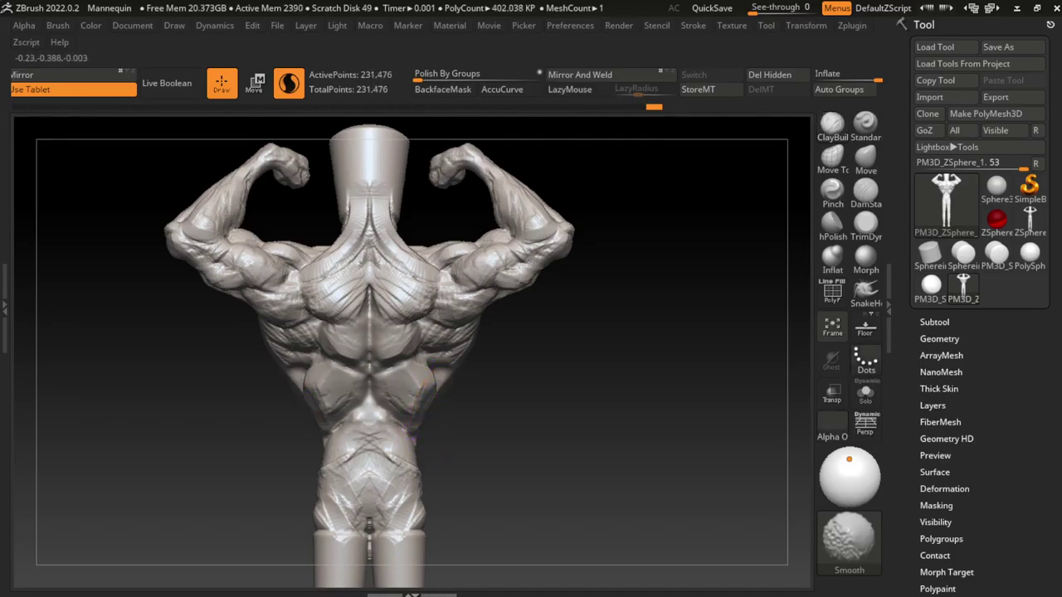
pyautogui.moveTo(434, 383); pyautogui.dragTo(374, 438)
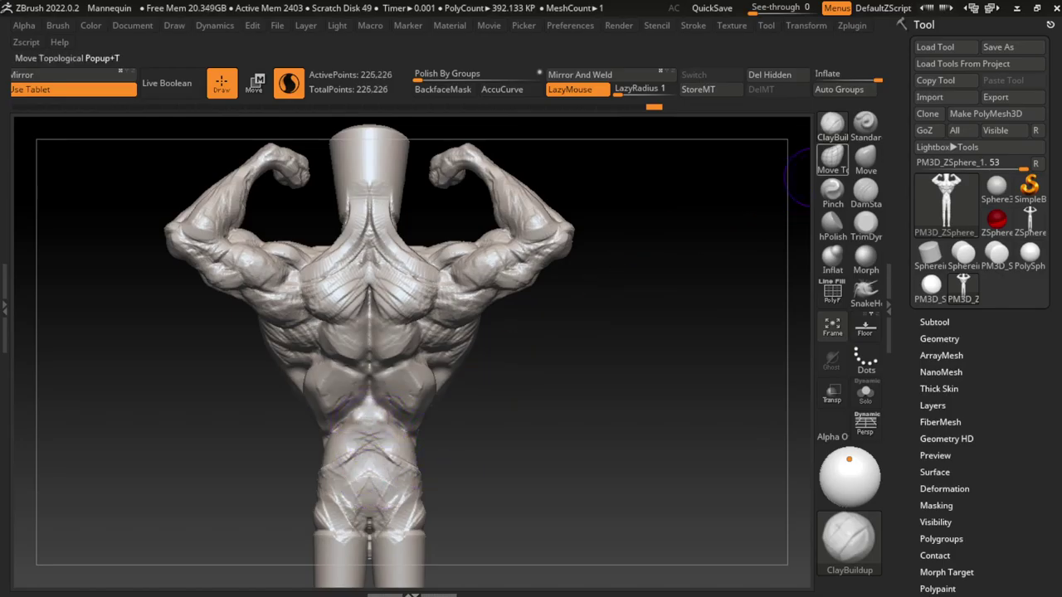
# Step: Deepen the spine groove with DamStandard and add form to both sides of the lower back
pyautogui.click(866, 191)
pyautogui.moveTo(370, 398); pyautogui.dragTo(369, 490)
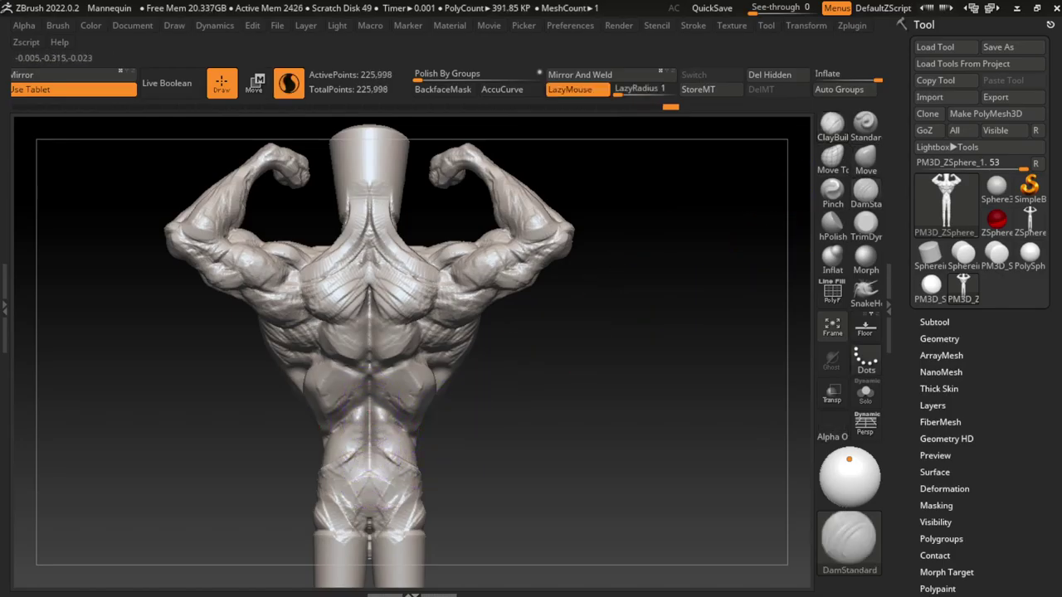
pyautogui.moveTo(411, 456); pyautogui.dragTo(431, 407)
pyautogui.moveTo(322, 432)
pyautogui.mouseDown()
pyautogui.moveTo(343, 439)
pyautogui.moveTo(367, 505)
pyautogui.mouseUp()
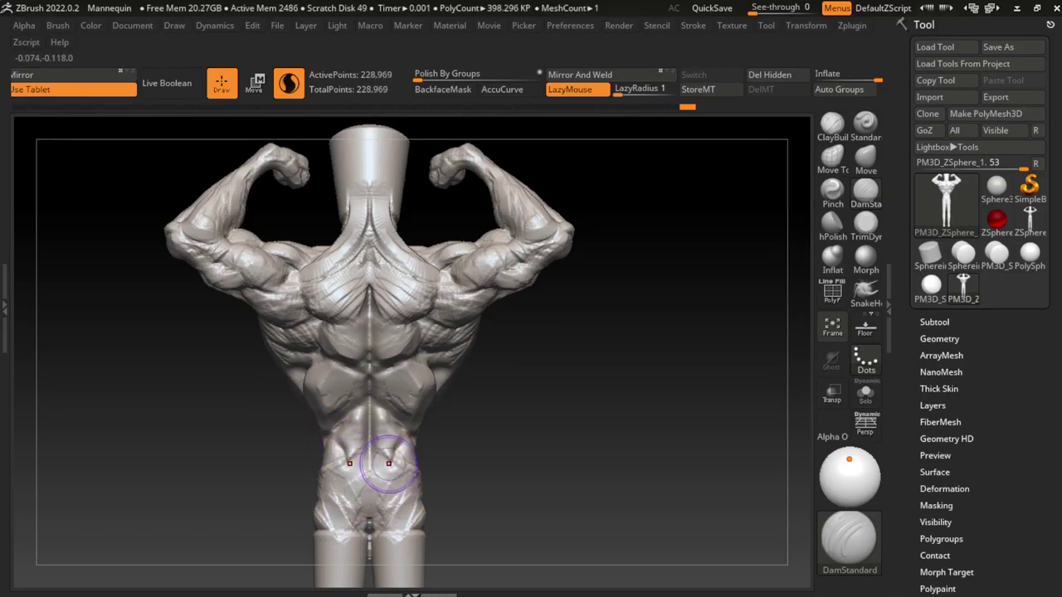
pyautogui.moveTo(388, 462)
pyautogui.mouseDown()
pyautogui.moveTo(398, 452)
pyautogui.moveTo(357, 464)
pyautogui.moveTo(406, 457)
pyautogui.moveTo(370, 408)
pyautogui.mouseUp()
# Step: Build up the lower torso, hips and buttocks with ClayBuildup from side and rear views
pyautogui.press('b')
pyautogui.press('c')
pyautogui.press('b')
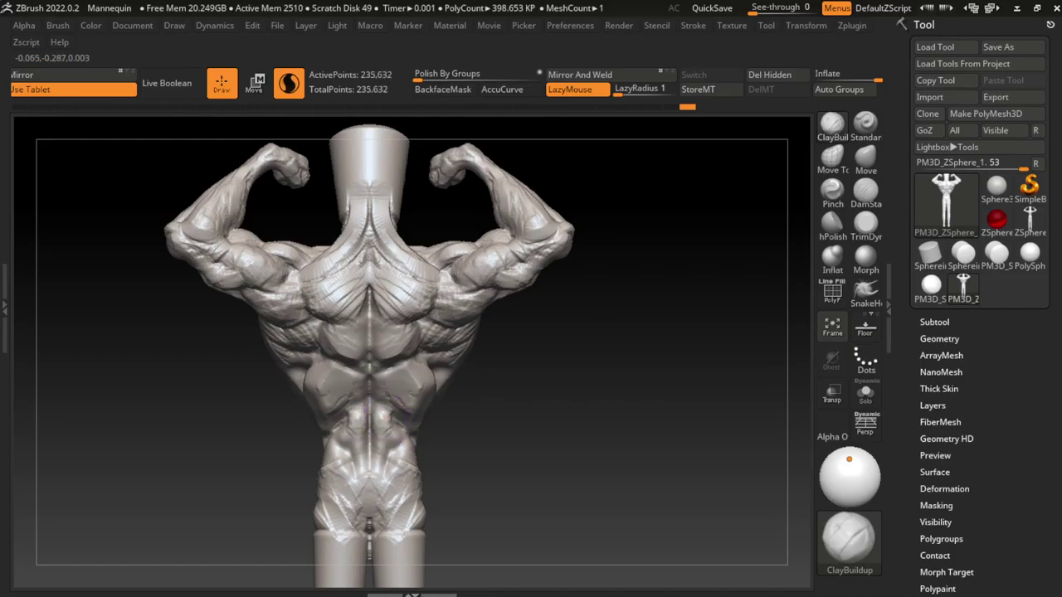
pyautogui.moveTo(406, 461)
pyautogui.mouseDown()
pyautogui.moveTo(373, 452)
pyautogui.moveTo(390, 440)
pyautogui.mouseUp()
pyautogui.moveTo(454, 436)
pyautogui.mouseDown()
pyautogui.moveTo(469, 419)
pyautogui.moveTo(437, 432)
pyautogui.moveTo(447, 463)
pyautogui.mouseUp()
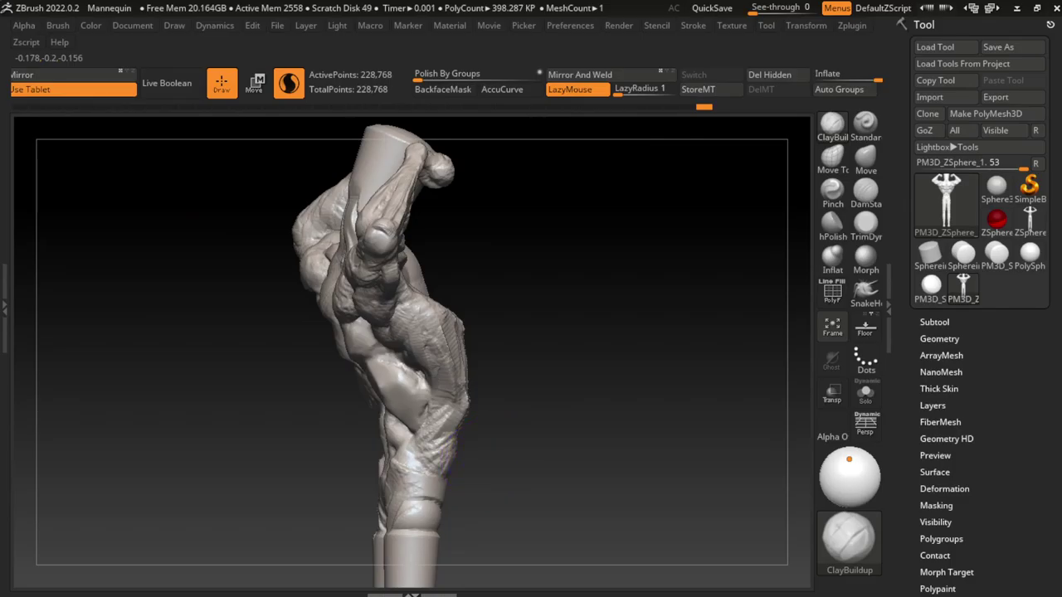
pyautogui.moveTo(446, 463); pyautogui.dragTo(436, 433, button='right')
pyautogui.moveTo(411, 465); pyautogui.dragTo(439, 448)
pyautogui.moveTo(440, 448); pyautogui.dragTo(507, 484, button='right')
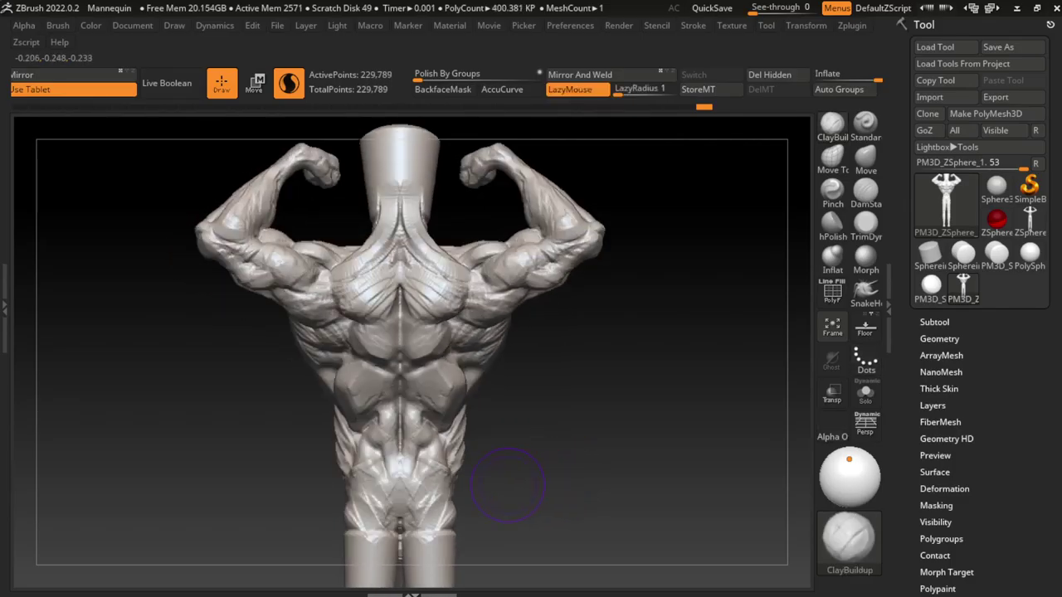
pyautogui.moveTo(465, 454)
pyautogui.mouseDown()
pyautogui.moveTo(462, 411)
pyautogui.moveTo(473, 527)
pyautogui.mouseUp()
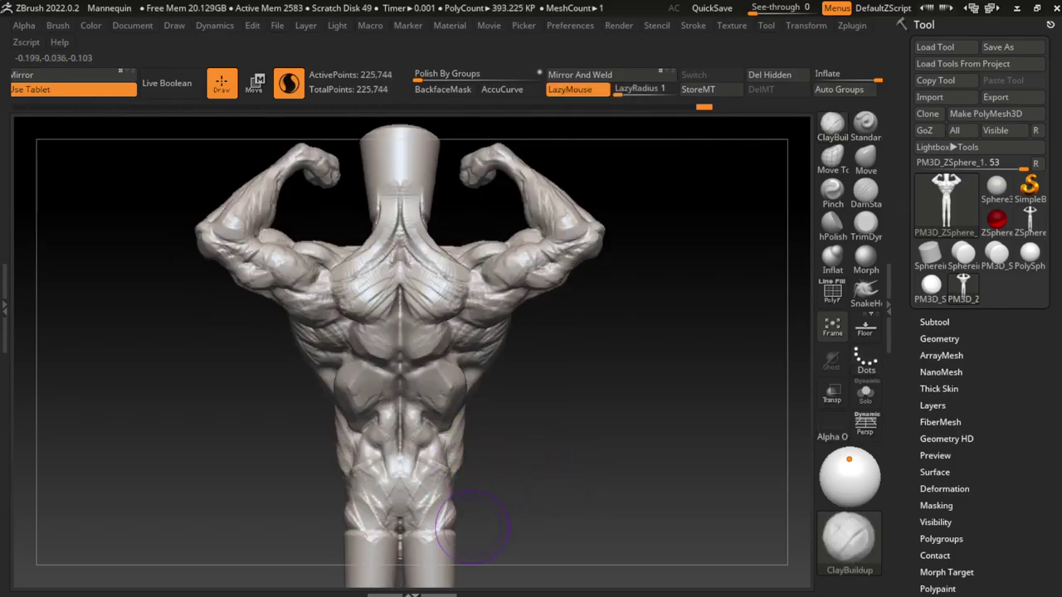
pyautogui.moveTo(436, 495)
pyautogui.mouseDown()
pyautogui.moveTo(430, 475)
pyautogui.moveTo(457, 440)
pyautogui.moveTo(433, 505)
pyautogui.moveTo(440, 539)
pyautogui.moveTo(498, 531)
pyautogui.moveTo(394, 495)
pyautogui.moveTo(422, 486)
pyautogui.mouseUp()
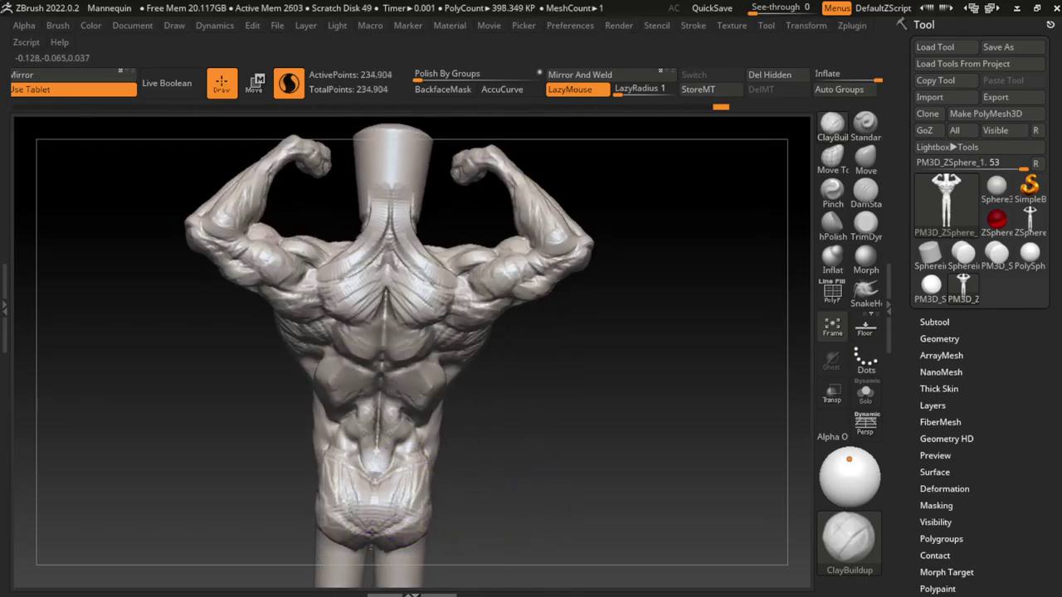
# Step: Sculpt the buttocks, lower buttock and thigh surface while orbiting between rear and side views
pyautogui.moveTo(421, 487); pyautogui.dragTo(403, 486, button='right')
pyautogui.moveTo(403, 486); pyautogui.dragTo(433, 501)
pyautogui.moveTo(424, 502); pyautogui.dragTo(378, 552, button='right')
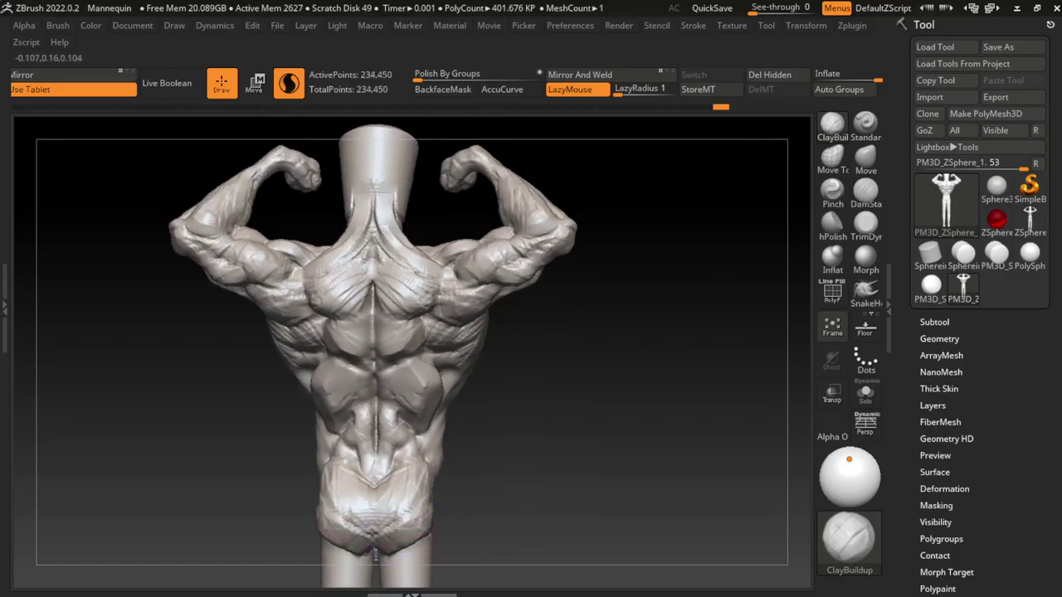
pyautogui.moveTo(378, 539); pyautogui.dragTo(357, 531)
pyautogui.moveTo(356, 531); pyautogui.dragTo(459, 502, button='right')
pyautogui.moveTo(459, 502)
pyautogui.mouseDown()
pyautogui.moveTo(444, 456)
pyautogui.moveTo(440, 498)
pyautogui.moveTo(452, 527)
pyautogui.moveTo(427, 547)
pyautogui.moveTo(450, 531)
pyautogui.moveTo(448, 502)
pyautogui.mouseUp()
pyautogui.moveTo(457, 498); pyautogui.dragTo(502, 498, button='right')
pyautogui.moveTo(502, 464); pyautogui.dragTo(498, 547)
# Step: Add strokes above the buttocks and on the right buttock, undo the accidental twist, and re-sculpt the hip
pyautogui.moveTo(548, 531); pyautogui.dragTo(576, 528, button='right')
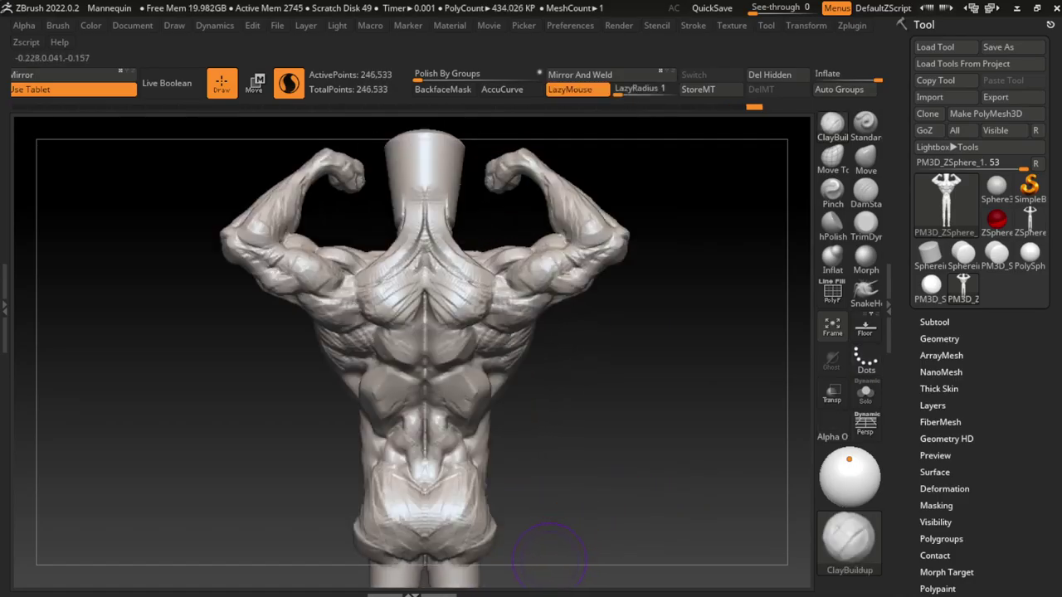
pyautogui.moveTo(370, 541); pyautogui.dragTo(468, 570)
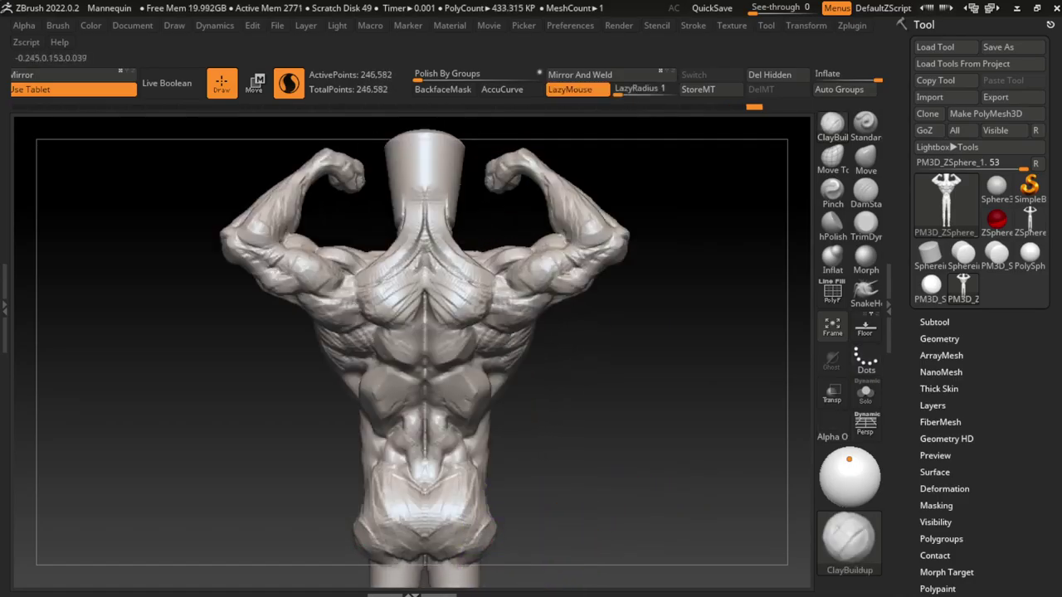
pyautogui.moveTo(503, 528); pyautogui.dragTo(519, 529, button='right')
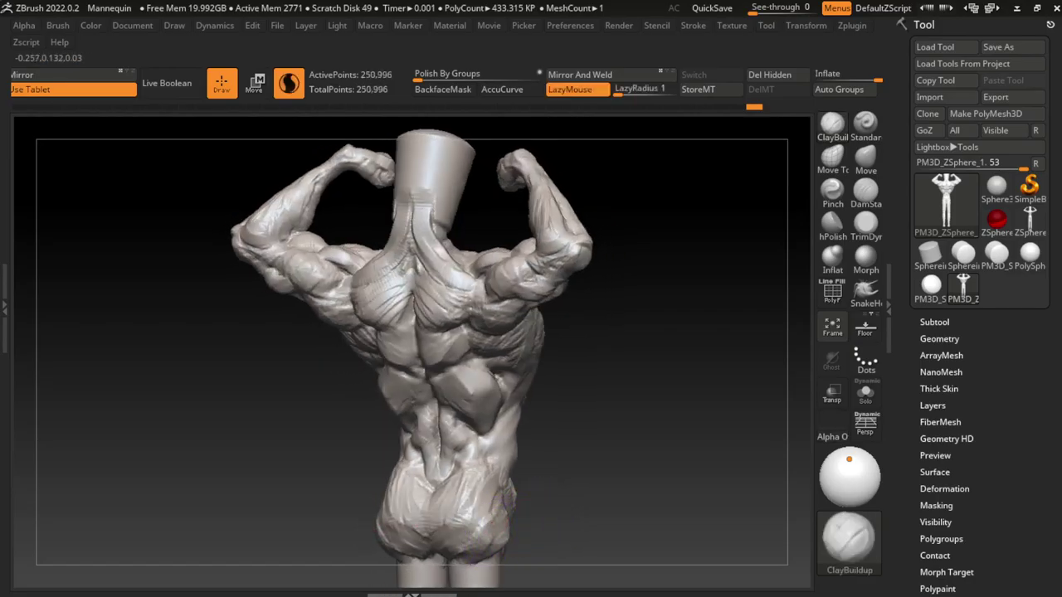
pyautogui.moveTo(507, 498)
pyautogui.mouseDown()
pyautogui.moveTo(484, 535)
pyautogui.moveTo(483, 495)
pyautogui.mouseUp()
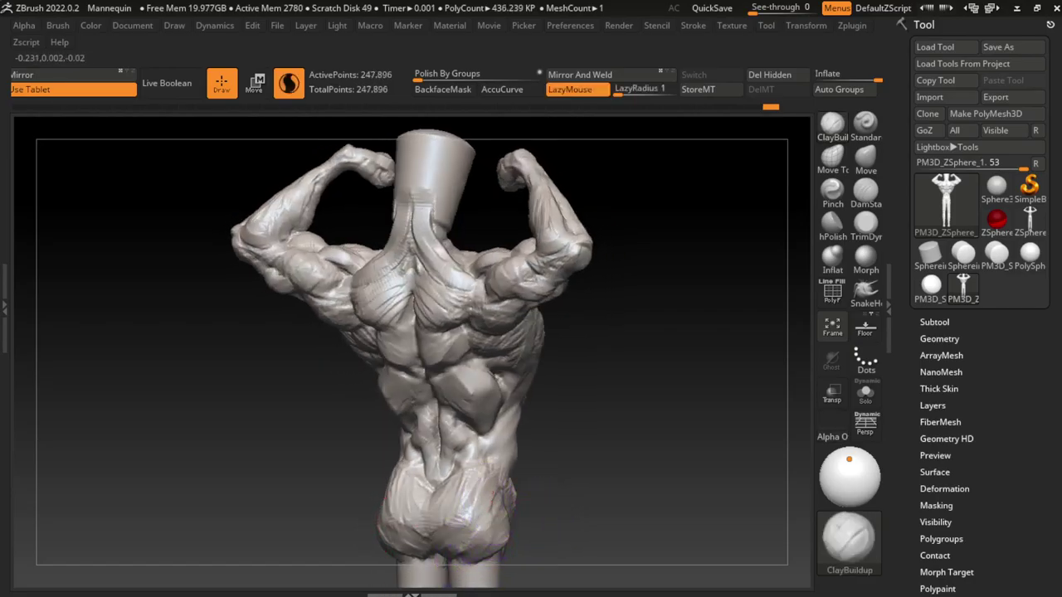
pyautogui.moveTo(498, 520); pyautogui.dragTo(561, 498, button='right')
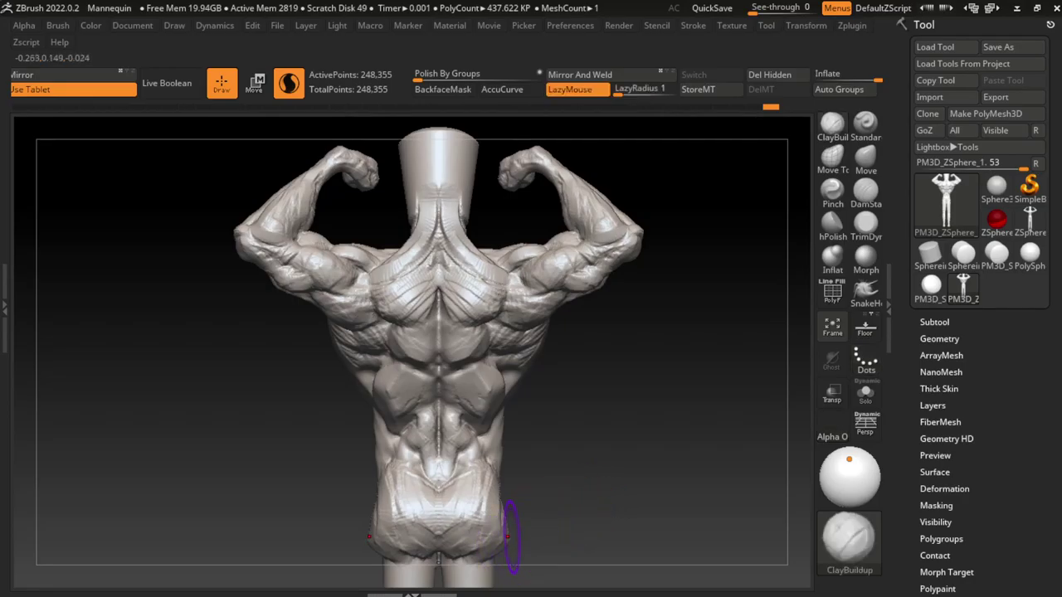
pyautogui.moveTo(494, 538); pyautogui.dragTo(531, 506, button='right')
pyautogui.hotkey('ctrl', 'z')
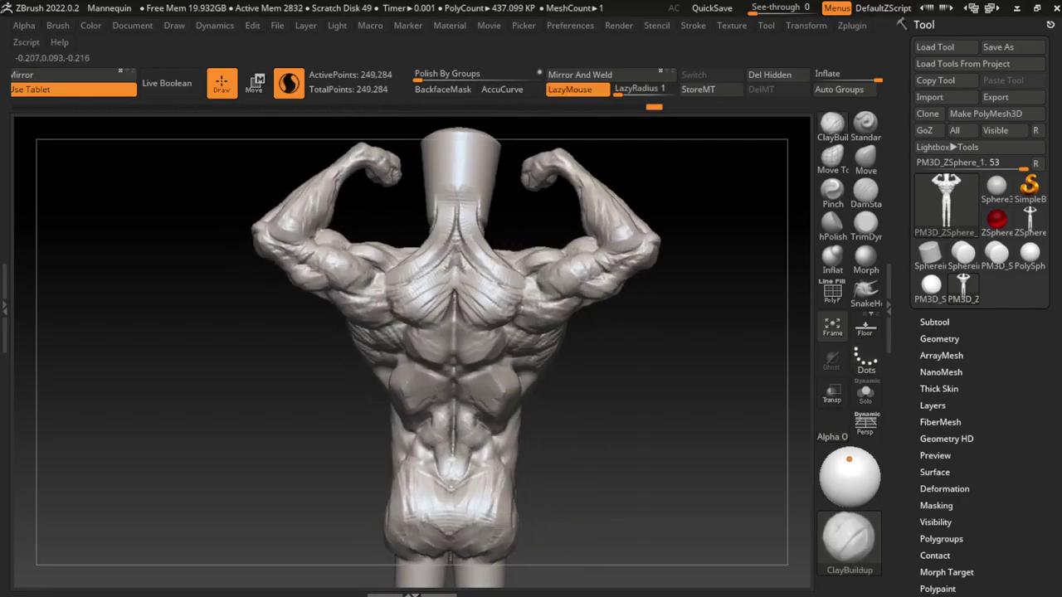
pyautogui.moveTo(517, 483)
pyautogui.mouseDown()
pyautogui.moveTo(435, 531)
pyautogui.moveTo(583, 467)
pyautogui.mouseUp()
# Step: Hide the legs with a Ctrl+Shift box selection to isolate the torso, then unhide them
pyautogui.moveTo(571, 514)
pyautogui.mouseDown()
pyautogui.moveTo(596, 504)
pyautogui.moveTo(597, 540)
pyautogui.moveTo(526, 502)
pyautogui.moveTo(569, 453)
pyautogui.moveTo(512, 516)
pyautogui.moveTo(317, 292)
pyautogui.mouseUp()
pyautogui.moveTo(597, 331)
pyautogui.keyDown('alt'); pyautogui.mouseDown()
pyautogui.moveTo(605, 407)
pyautogui.moveTo(663, 389)
pyautogui.moveTo(605, 502)
pyautogui.moveTo(597, 433)
pyautogui.mouseUp(); pyautogui.keyUp('alt')
pyautogui.keyDown('ctrl'); pyautogui.keyDown('shift'); pyautogui.click(605, 431); pyautogui.keyUp('shift'); pyautogui.keyUp('ctrl')
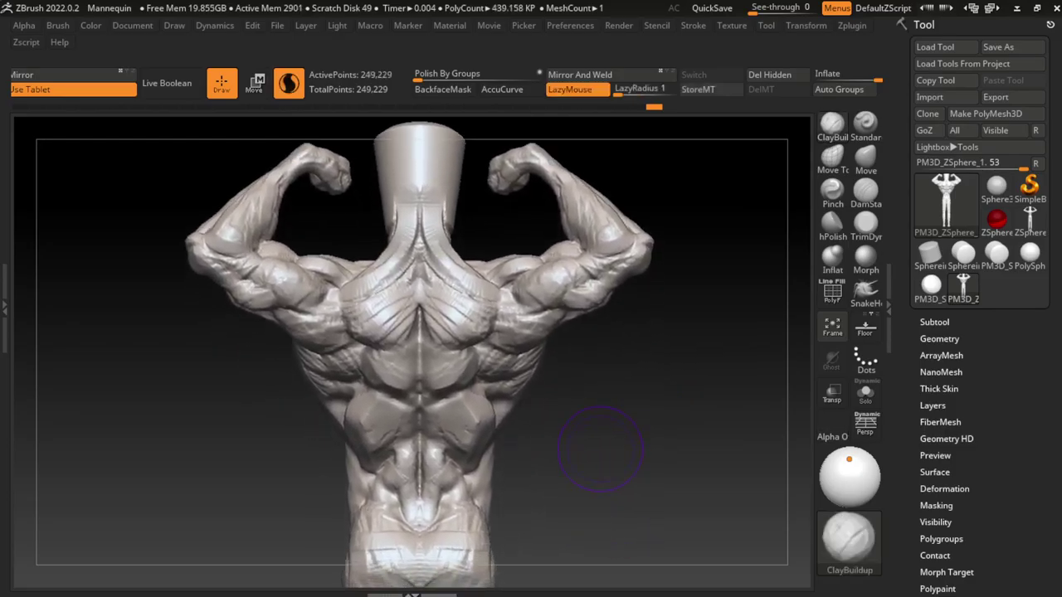
# Step: Smooth the grooves at the neck base and reshape the upper back below it
pyautogui.moveTo(390, 217); pyautogui.dragTo(395, 229)
pyautogui.moveTo(391, 193); pyautogui.dragTo(399, 217)
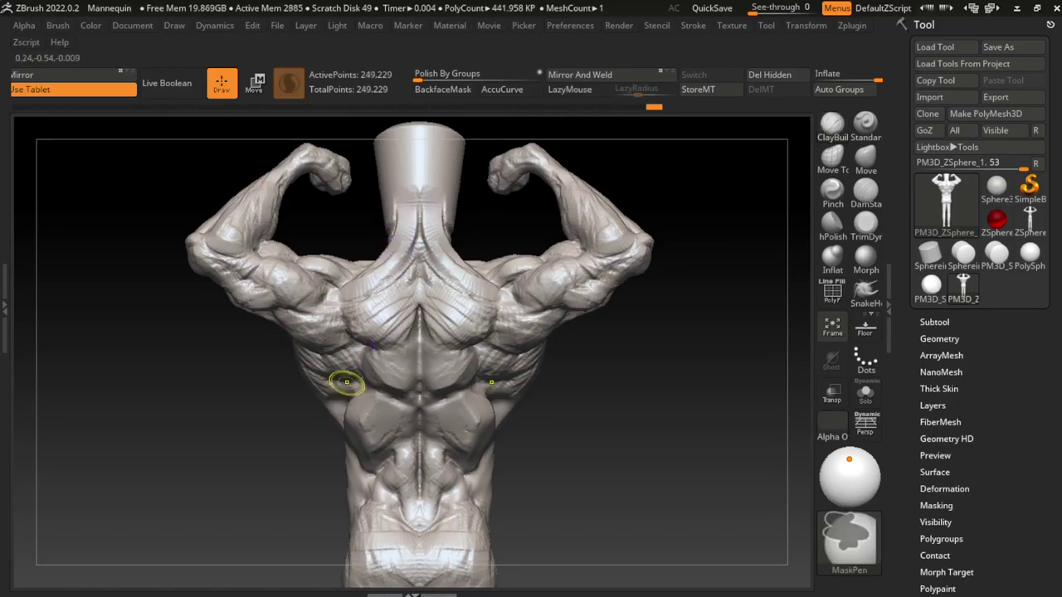
pyautogui.moveTo(390, 178)
pyautogui.mouseDown()
pyautogui.moveTo(407, 234)
pyautogui.moveTo(390, 209)
pyautogui.moveTo(396, 220)
pyautogui.moveTo(443, 224)
pyautogui.moveTo(418, 271)
pyautogui.moveTo(403, 260)
pyautogui.moveTo(419, 257)
pyautogui.moveTo(471, 314)
pyautogui.moveTo(402, 266)
pyautogui.moveTo(415, 253)
pyautogui.moveTo(419, 205)
pyautogui.moveTo(418, 226)
pyautogui.mouseUp()
pyautogui.moveTo(456, 265)
pyautogui.mouseDown()
pyautogui.moveTo(474, 304)
pyautogui.moveTo(440, 296)
pyautogui.moveTo(422, 251)
pyautogui.moveTo(459, 323)
pyautogui.mouseUp()
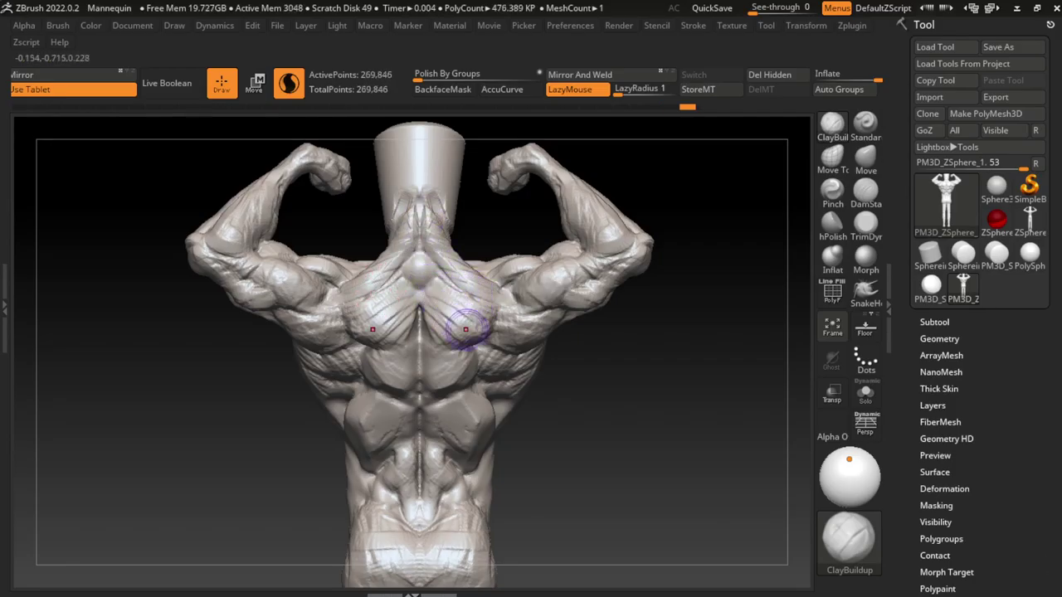
# Step: Carve a DamStandard groove into the upper back, then build up the mid-back with ClayBuildup
pyautogui.click(865, 190)
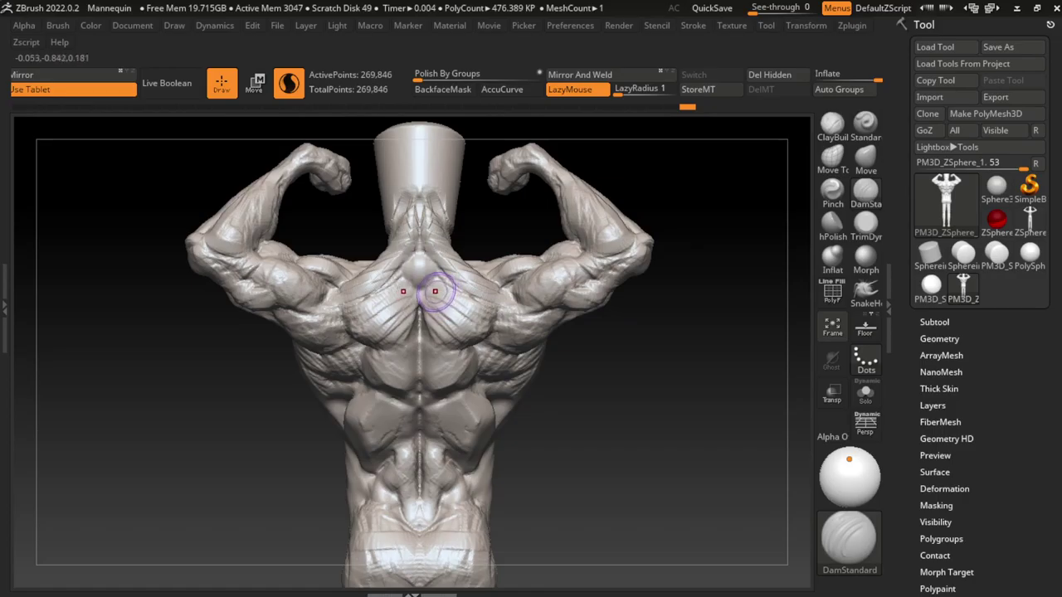
pyautogui.moveTo(434, 291)
pyautogui.mouseDown()
pyautogui.moveTo(422, 297)
pyautogui.moveTo(431, 304)
pyautogui.mouseUp()
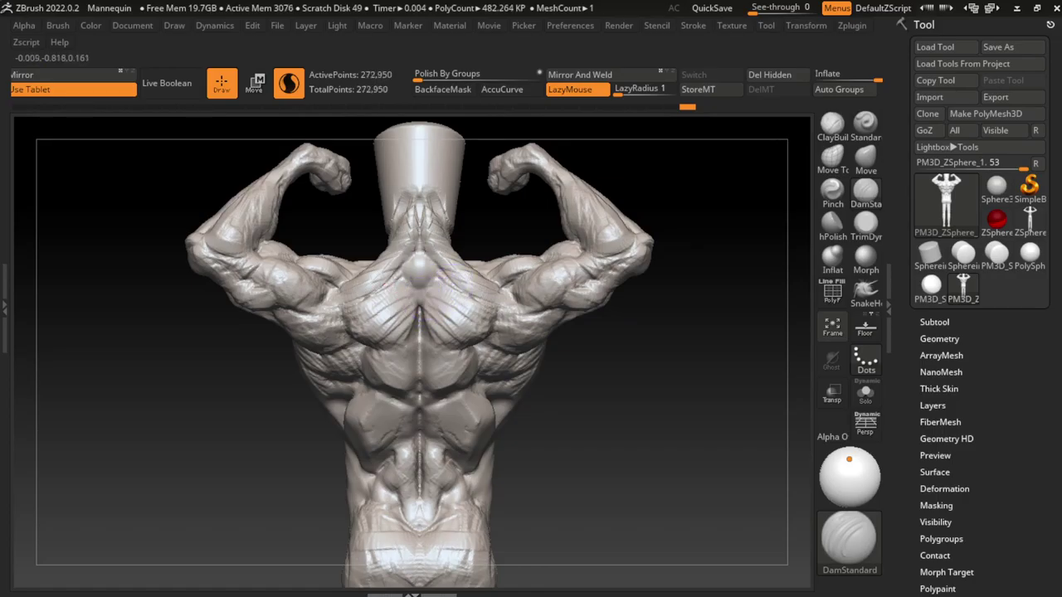
pyautogui.moveTo(469, 253)
pyautogui.mouseDown()
pyautogui.moveTo(433, 300)
pyautogui.moveTo(453, 302)
pyautogui.mouseUp()
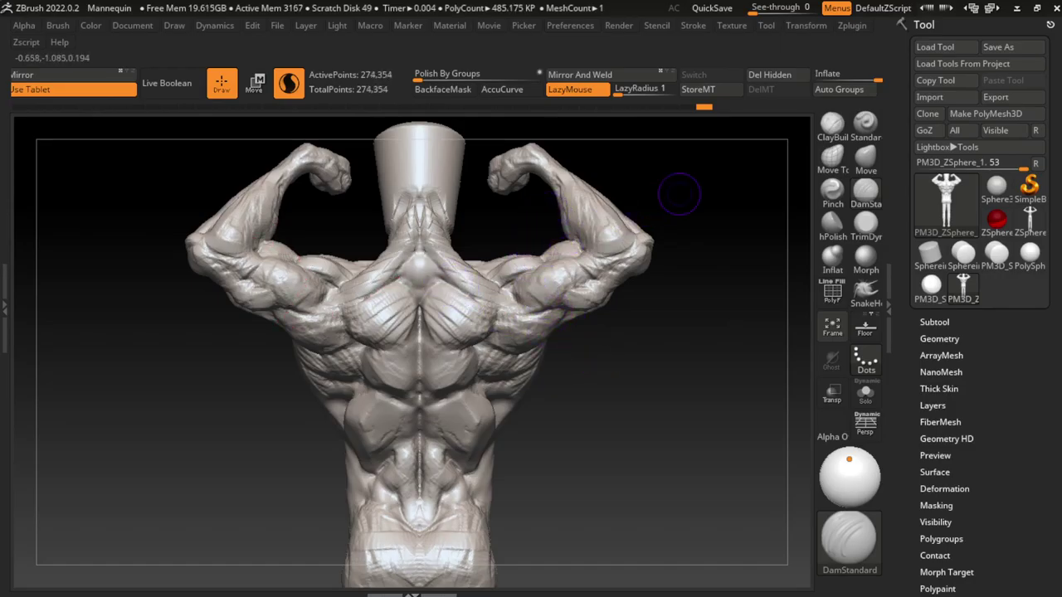
pyautogui.press('b')
pyautogui.press('c')
pyautogui.press('b')
pyautogui.moveTo(501, 303); pyautogui.dragTo(498, 314)
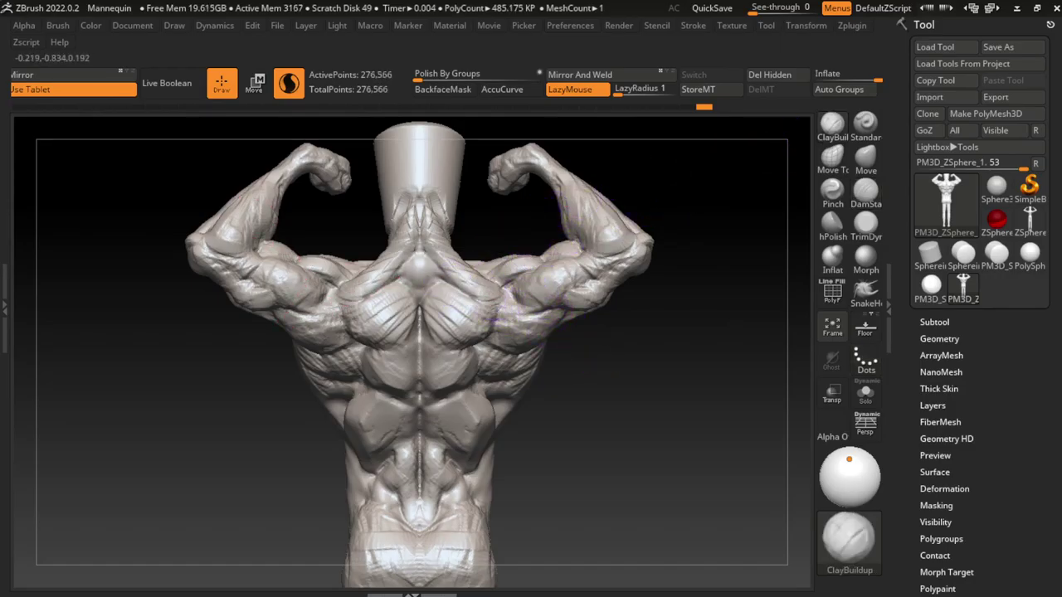
pyautogui.moveTo(496, 304)
pyautogui.mouseDown()
pyautogui.moveTo(469, 308)
pyautogui.moveTo(456, 330)
pyautogui.moveTo(390, 319)
pyautogui.moveTo(412, 347)
pyautogui.moveTo(401, 313)
pyautogui.mouseUp()
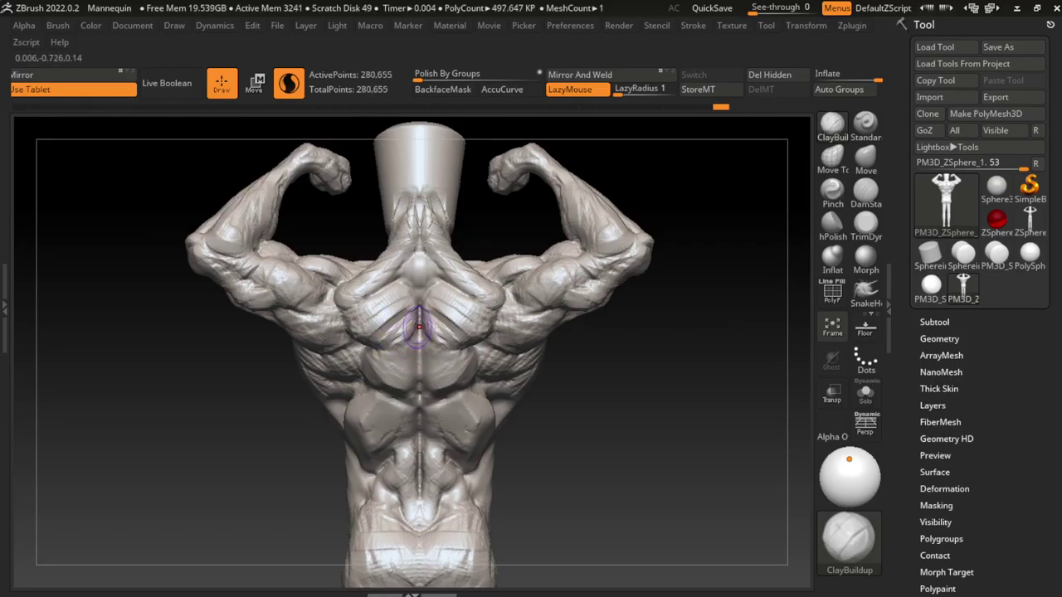
# Step: Sculpt along the spine, carve a mid-back groove, and build up the upper back near the shoulder blade
pyautogui.moveTo(415, 325)
pyautogui.mouseDown()
pyautogui.moveTo(393, 343)
pyautogui.moveTo(405, 377)
pyautogui.mouseUp()
pyautogui.moveTo(414, 332)
pyautogui.mouseDown()
pyautogui.moveTo(419, 344)
pyautogui.moveTo(356, 361)
pyautogui.moveTo(382, 370)
pyautogui.mouseUp()
pyautogui.click(865, 195)
pyautogui.moveTo(399, 309); pyautogui.dragTo(380, 336)
pyautogui.click(832, 125)
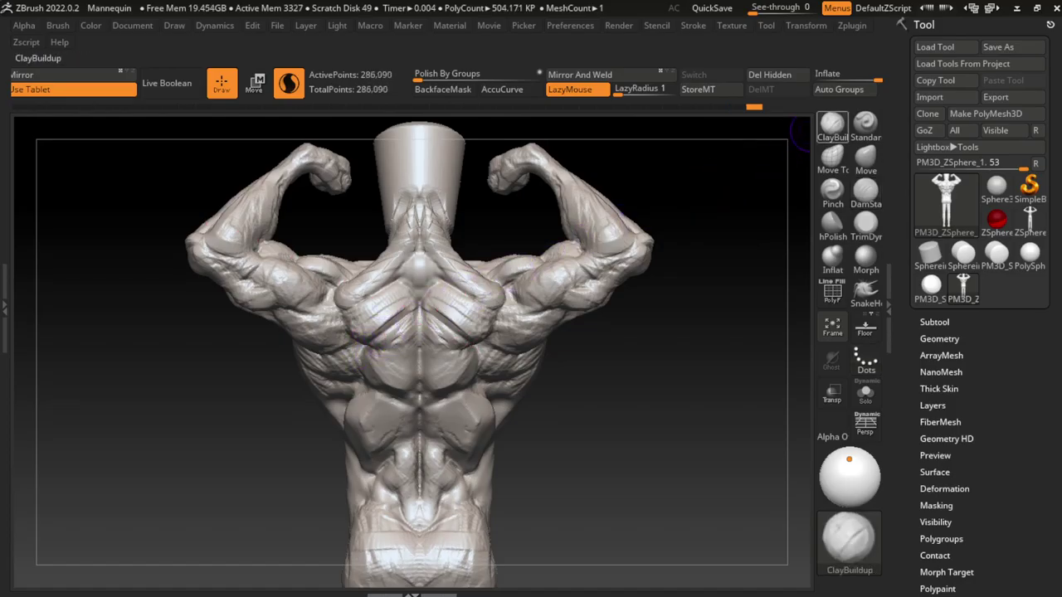
pyautogui.moveTo(406, 241)
pyautogui.mouseDown()
pyautogui.moveTo(392, 272)
pyautogui.moveTo(392, 326)
pyautogui.moveTo(380, 325)
pyautogui.moveTo(395, 312)
pyautogui.moveTo(398, 340)
pyautogui.moveTo(419, 319)
pyautogui.moveTo(383, 332)
pyautogui.moveTo(401, 284)
pyautogui.mouseUp()
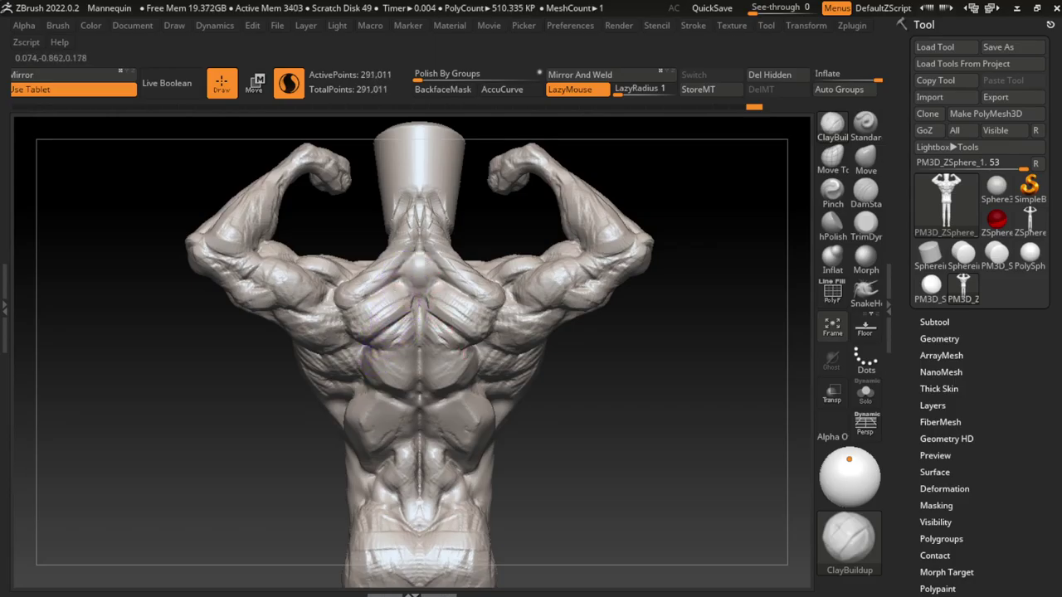
pyautogui.moveTo(390, 315); pyautogui.dragTo(370, 329)
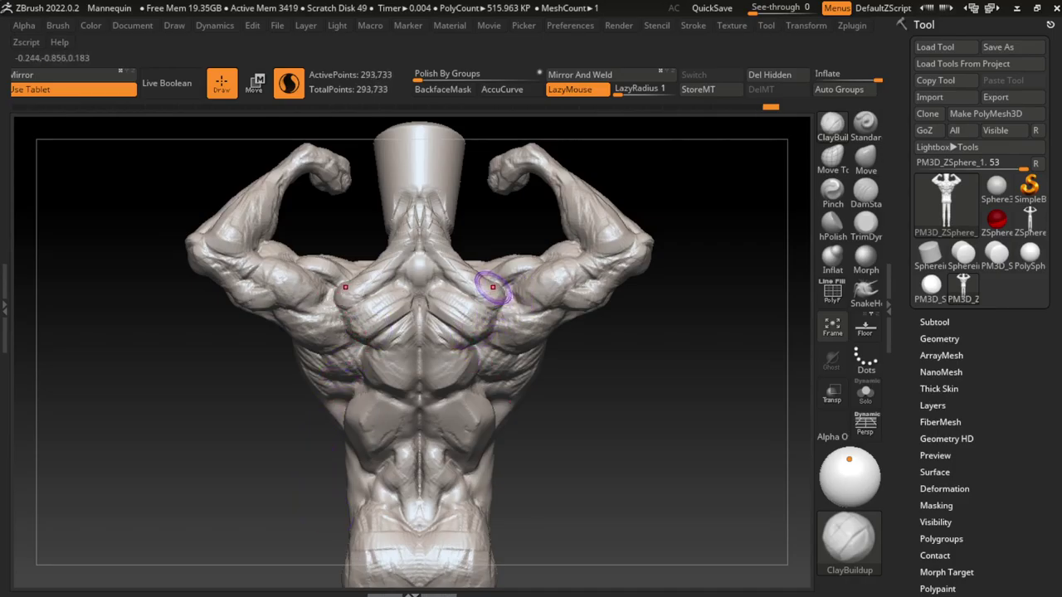
# Step: Shape the right shoulder blade and carve mirrored DamStandard creases over both shoulder blades
pyautogui.moveTo(482, 325)
pyautogui.mouseDown()
pyautogui.moveTo(494, 342)
pyautogui.moveTo(509, 310)
pyautogui.moveTo(529, 332)
pyautogui.moveTo(550, 303)
pyautogui.mouseUp()
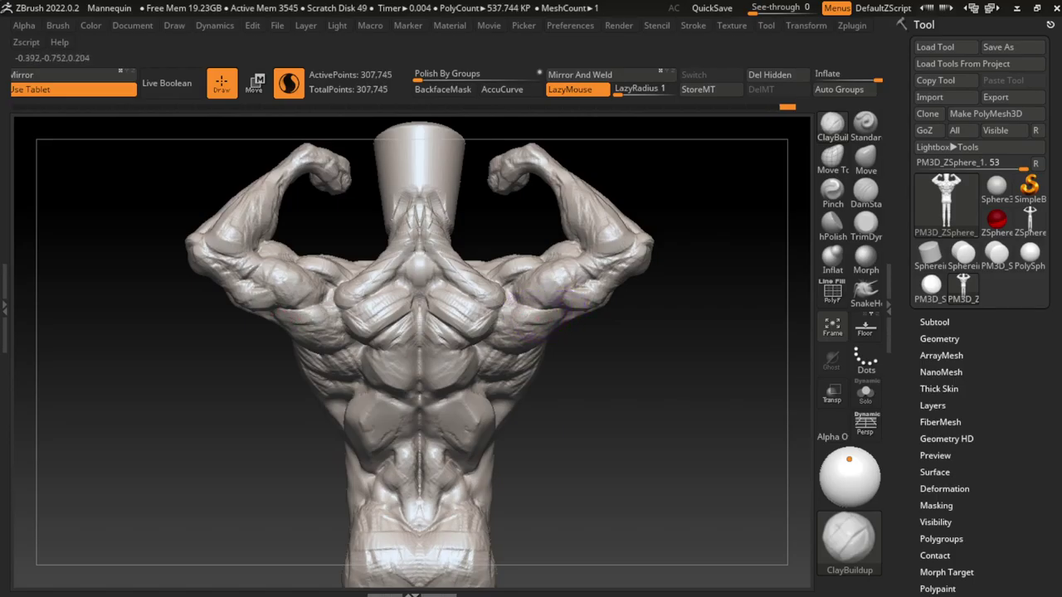
pyautogui.click(865, 191)
pyautogui.moveTo(508, 330)
pyautogui.mouseDown()
pyautogui.moveTo(539, 313)
pyautogui.moveTo(551, 317)
pyautogui.moveTo(543, 328)
pyautogui.mouseUp()
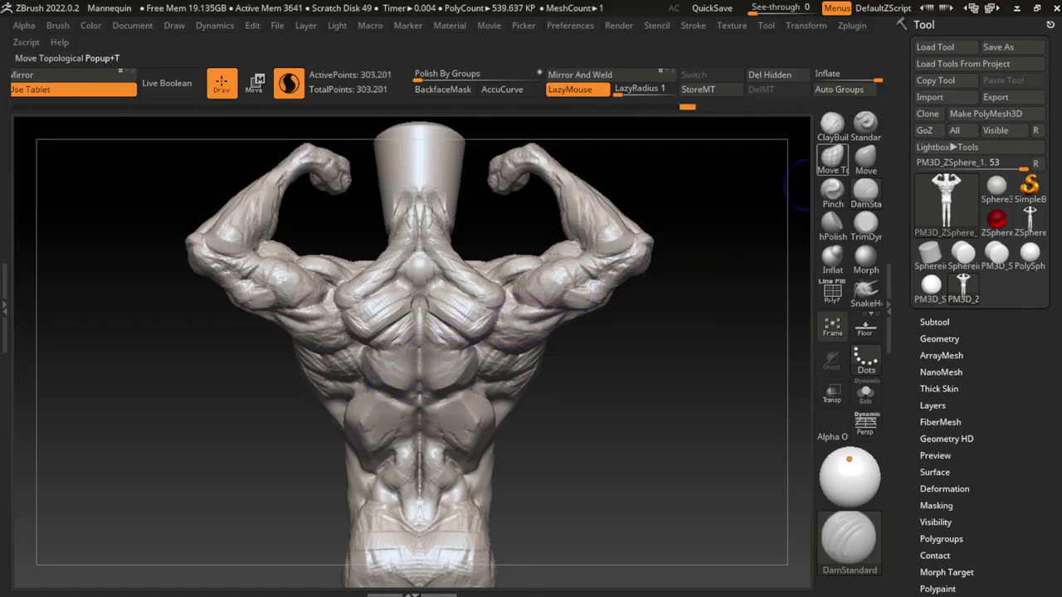
pyautogui.press('b')
pyautogui.press('c')
pyautogui.press('b')
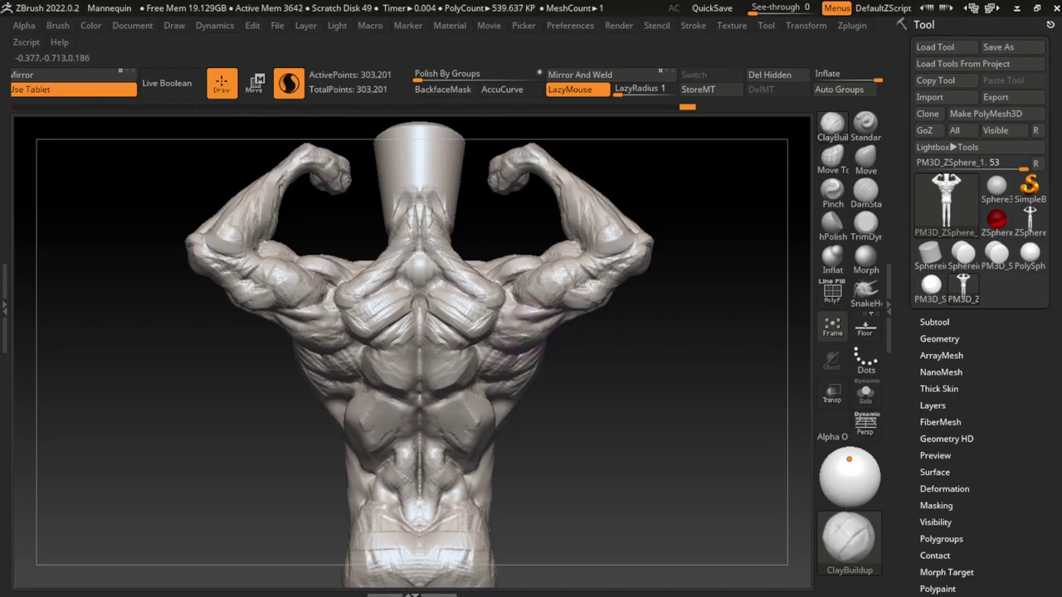
pyautogui.press('b')
pyautogui.press('d')
pyautogui.press('s')
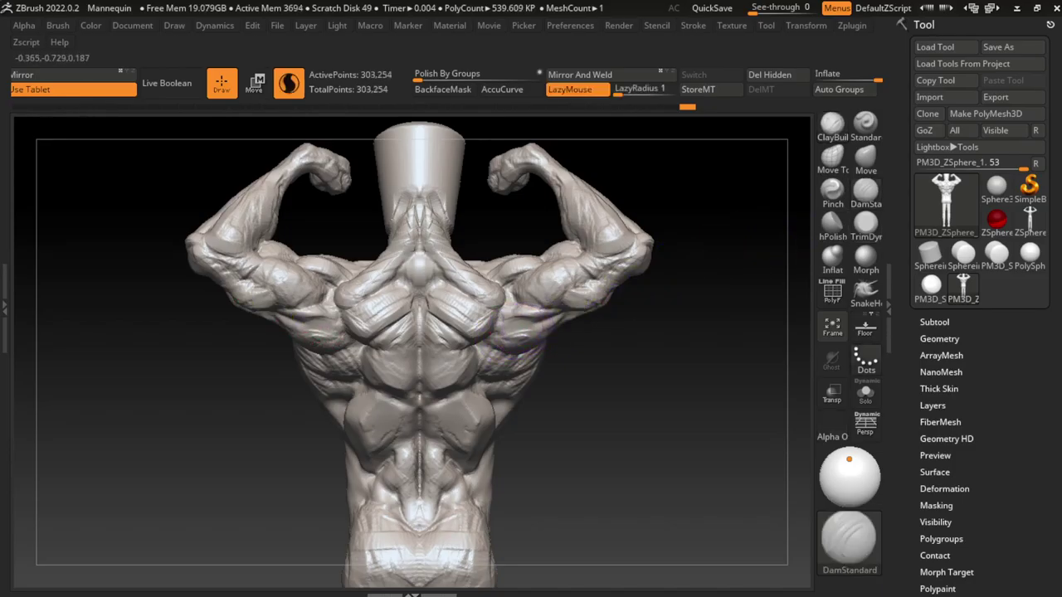
pyautogui.moveTo(518, 309)
pyautogui.mouseDown()
pyautogui.moveTo(499, 338)
pyautogui.moveTo(486, 332)
pyautogui.moveTo(491, 347)
pyautogui.mouseUp()
# Step: Build up clay mass on both shoulder blades with ClayBuildup
pyautogui.press('b')
pyautogui.press('c')
pyautogui.press('b')
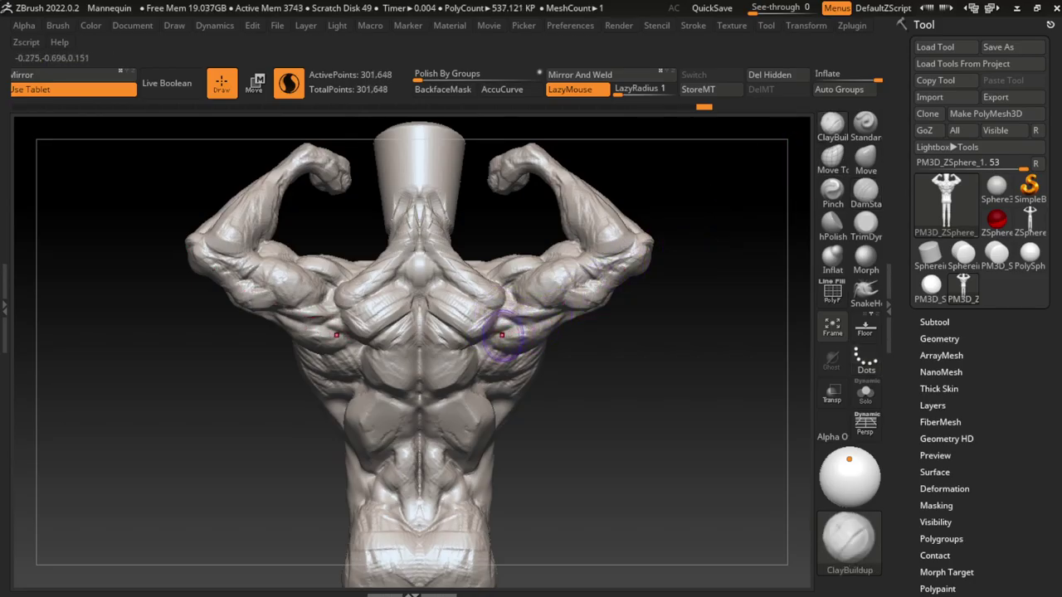
pyautogui.moveTo(505, 324)
pyautogui.mouseDown()
pyautogui.moveTo(513, 347)
pyautogui.moveTo(502, 337)
pyautogui.moveTo(533, 327)
pyautogui.moveTo(502, 356)
pyautogui.mouseUp()
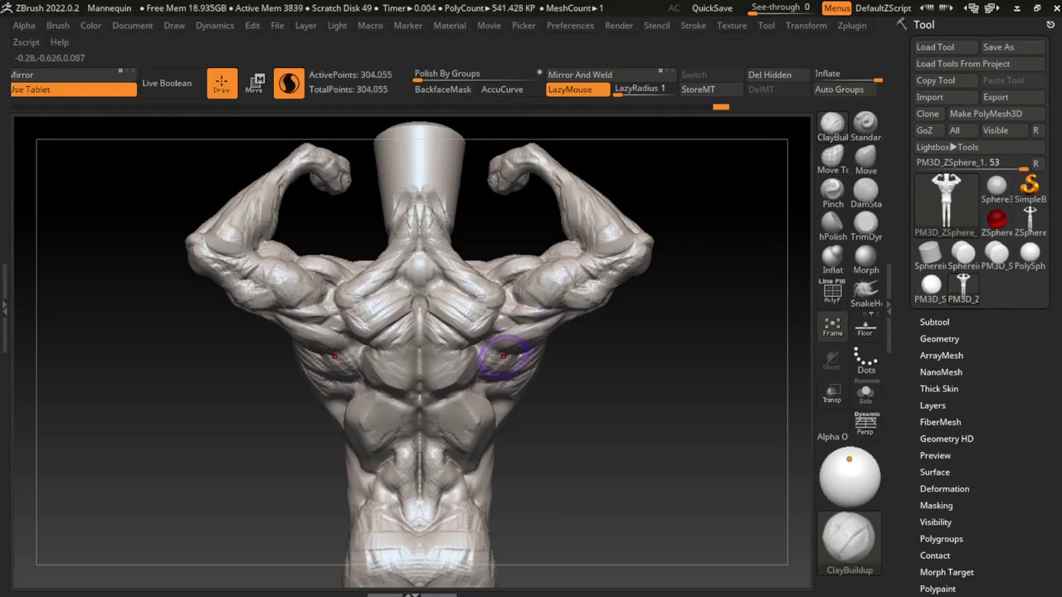
pyautogui.moveTo(549, 327)
pyautogui.mouseDown()
pyautogui.moveTo(506, 301)
pyautogui.moveTo(517, 329)
pyautogui.moveTo(531, 286)
pyautogui.moveTo(510, 282)
pyautogui.moveTo(527, 278)
pyautogui.moveTo(531, 299)
pyautogui.moveTo(510, 332)
pyautogui.moveTo(502, 286)
pyautogui.moveTo(510, 320)
pyautogui.moveTo(535, 273)
pyautogui.moveTo(495, 274)
pyautogui.moveTo(486, 235)
pyautogui.moveTo(497, 260)
pyautogui.mouseUp()
# Step: Add mass to the rear deltoids and upper arms, then carve a crease into both upper arms
pyautogui.moveTo(609, 220)
pyautogui.mouseDown()
pyautogui.moveTo(547, 268)
pyautogui.moveTo(576, 268)
pyautogui.moveTo(577, 293)
pyautogui.moveTo(574, 237)
pyautogui.moveTo(573, 266)
pyautogui.mouseUp()
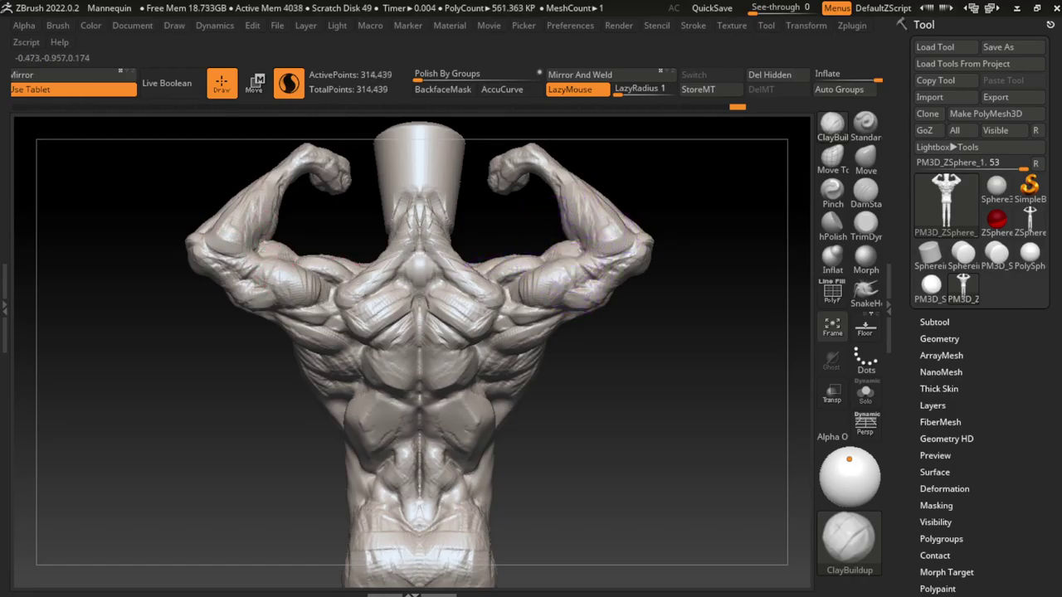
pyautogui.moveTo(635, 244)
pyautogui.mouseDown()
pyautogui.moveTo(618, 248)
pyautogui.moveTo(606, 236)
pyautogui.moveTo(581, 276)
pyautogui.moveTo(597, 266)
pyautogui.moveTo(541, 282)
pyautogui.mouseUp()
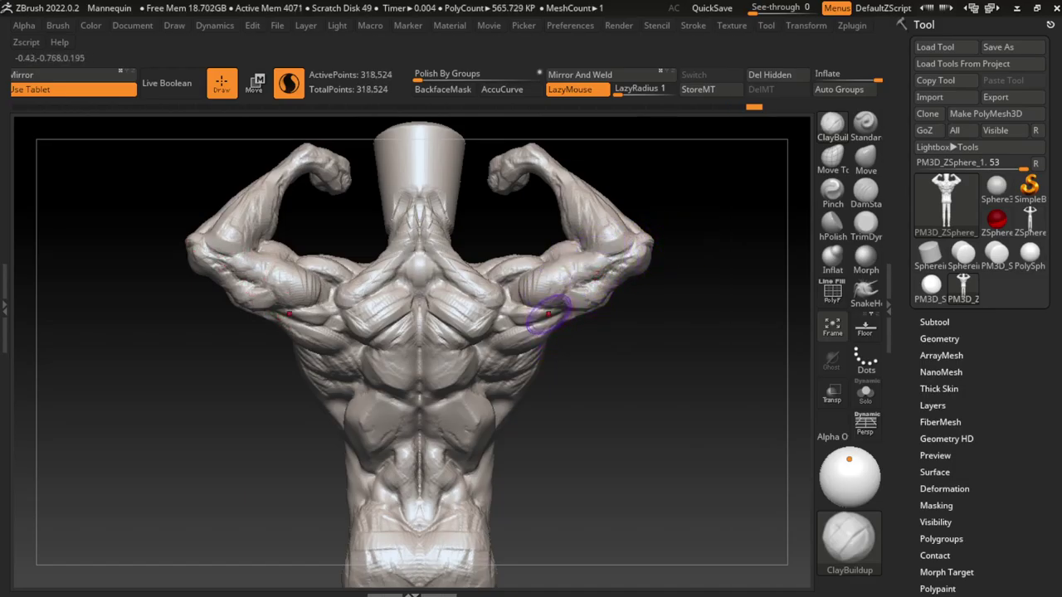
pyautogui.click(865, 192)
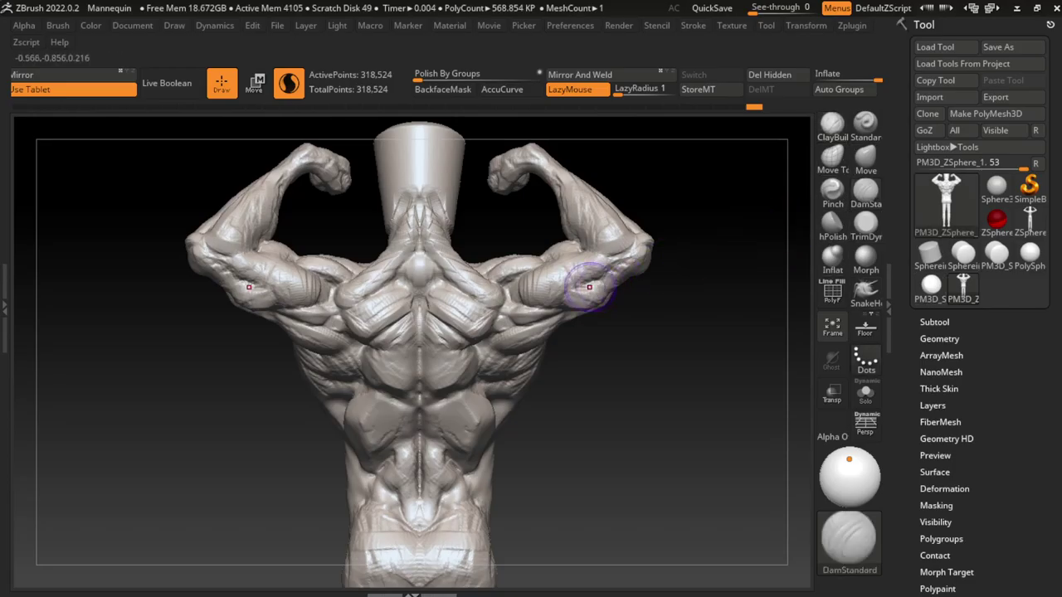
pyautogui.moveTo(569, 291)
pyautogui.mouseDown()
pyautogui.moveTo(551, 283)
pyautogui.moveTo(585, 267)
pyautogui.moveTo(554, 288)
pyautogui.moveTo(561, 275)
pyautogui.moveTo(576, 275)
pyautogui.moveTo(556, 284)
pyautogui.moveTo(561, 311)
pyautogui.moveTo(580, 282)
pyautogui.moveTo(531, 287)
pyautogui.moveTo(606, 267)
pyautogui.moveTo(647, 237)
pyautogui.mouseUp()
pyautogui.click(832, 126)
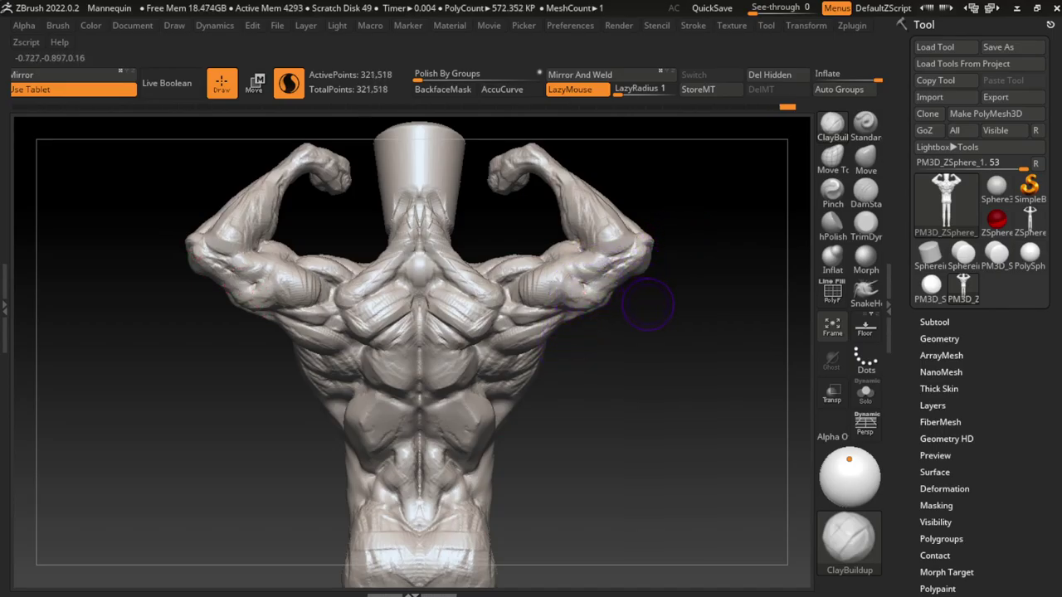
# Step: Undo the last two elbow strokes
pyautogui.moveTo(648, 304)
pyautogui.mouseDown()
pyautogui.moveTo(592, 290)
pyautogui.moveTo(606, 283)
pyautogui.mouseUp()
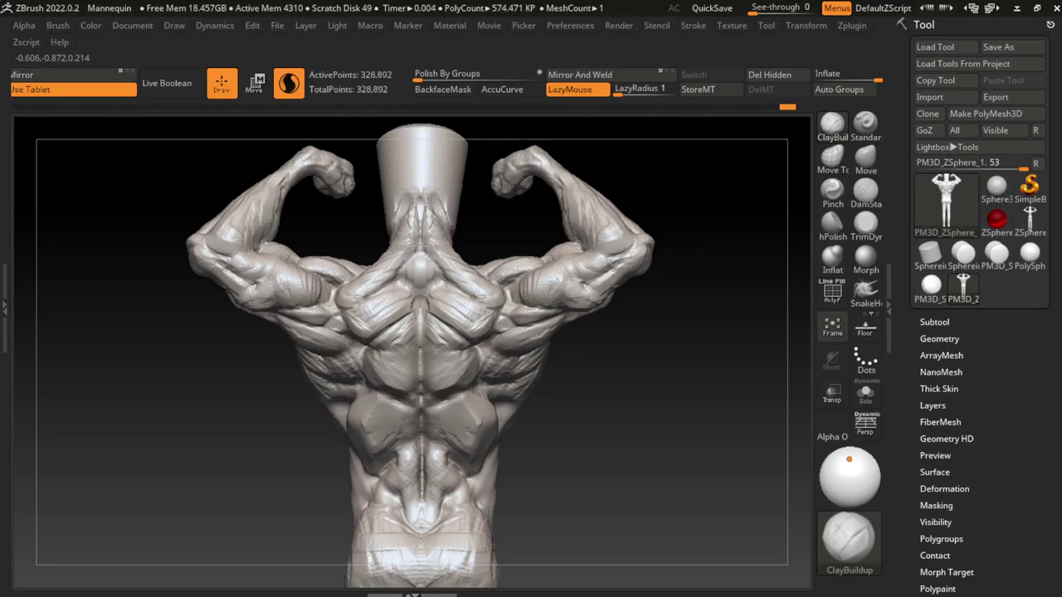
pyautogui.hotkey('ctrl', 'z')
pyautogui.hotkey('ctrl', 'z')
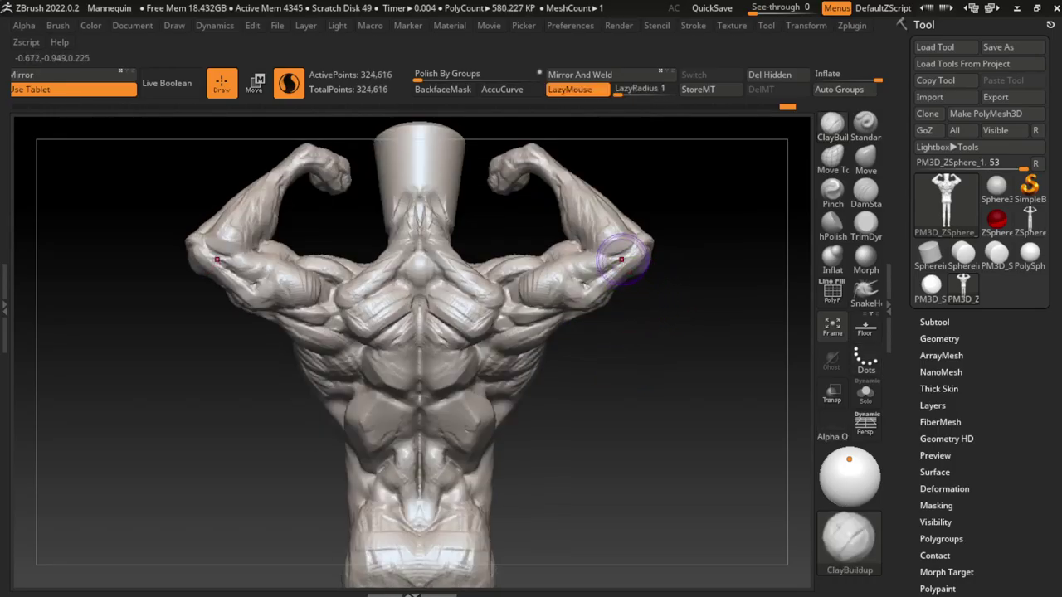
pyautogui.hotkey('ctrl', 'z')
pyautogui.hotkey('ctrl', 'z')
pyautogui.hotkey('ctrl', 'z')
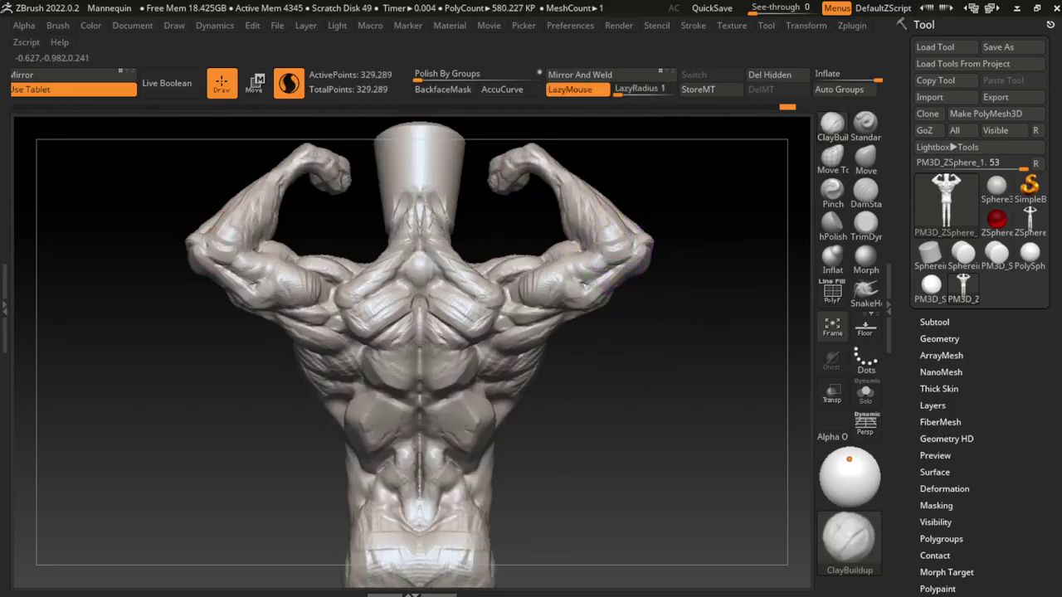
# Step: Build up mirrored clay along both forearms and elbows, then re-enable LazyMouse
pyautogui.moveTo(623, 245)
pyautogui.mouseDown()
pyautogui.moveTo(604, 230)
pyautogui.moveTo(581, 238)
pyautogui.moveTo(614, 249)
pyautogui.moveTo(564, 170)
pyautogui.moveTo(598, 224)
pyautogui.moveTo(631, 241)
pyautogui.moveTo(653, 287)
pyautogui.mouseUp()
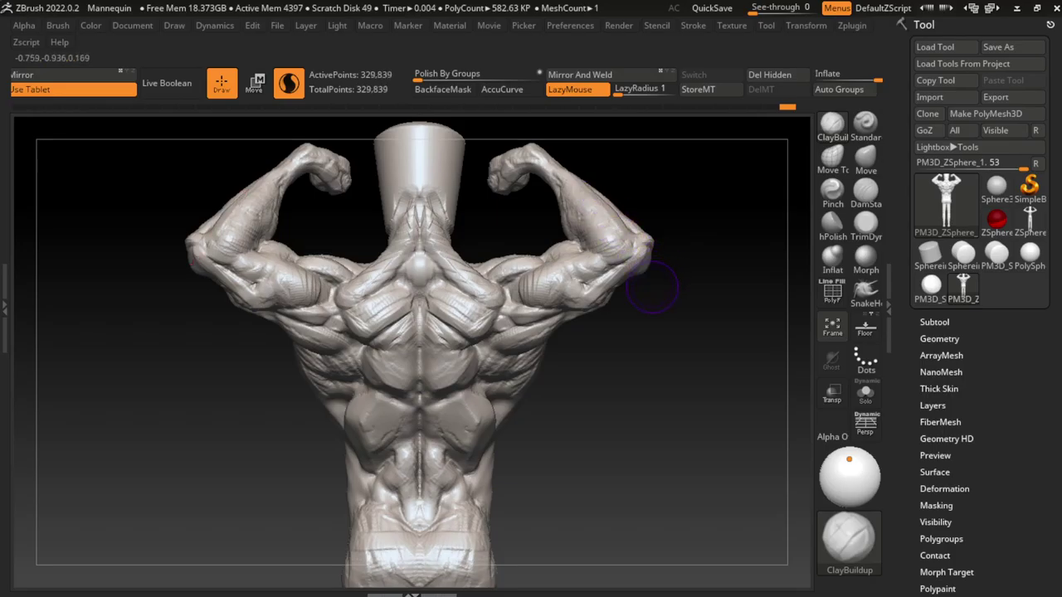
pyautogui.moveTo(624, 232)
pyautogui.mouseDown()
pyautogui.moveTo(605, 196)
pyautogui.moveTo(620, 217)
pyautogui.mouseUp()
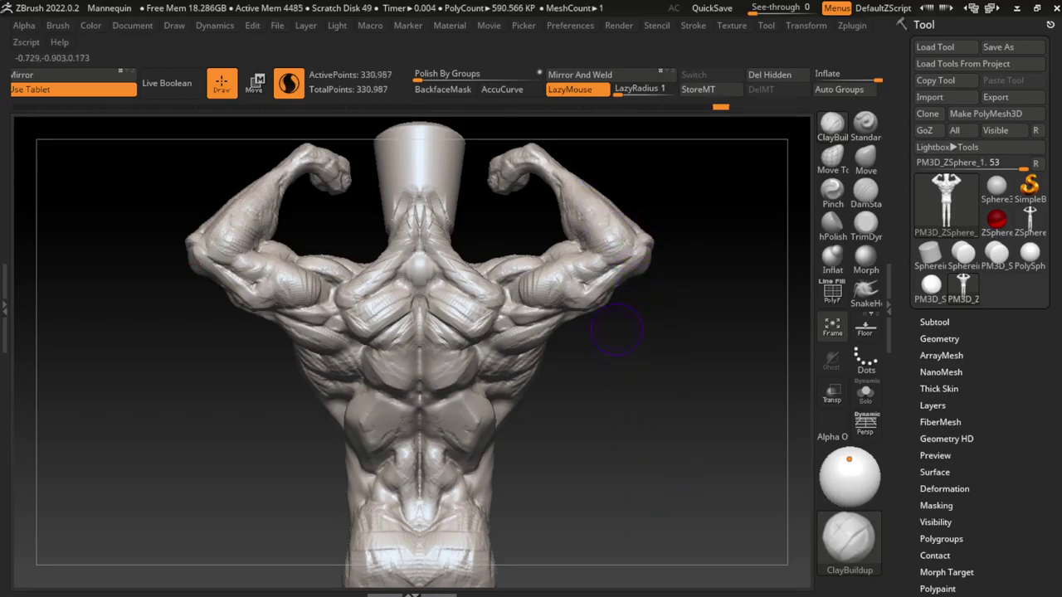
pyautogui.keyDown('shift'); pyautogui.moveTo(643, 250); pyautogui.dragTo(639, 268); pyautogui.keyUp('shift')
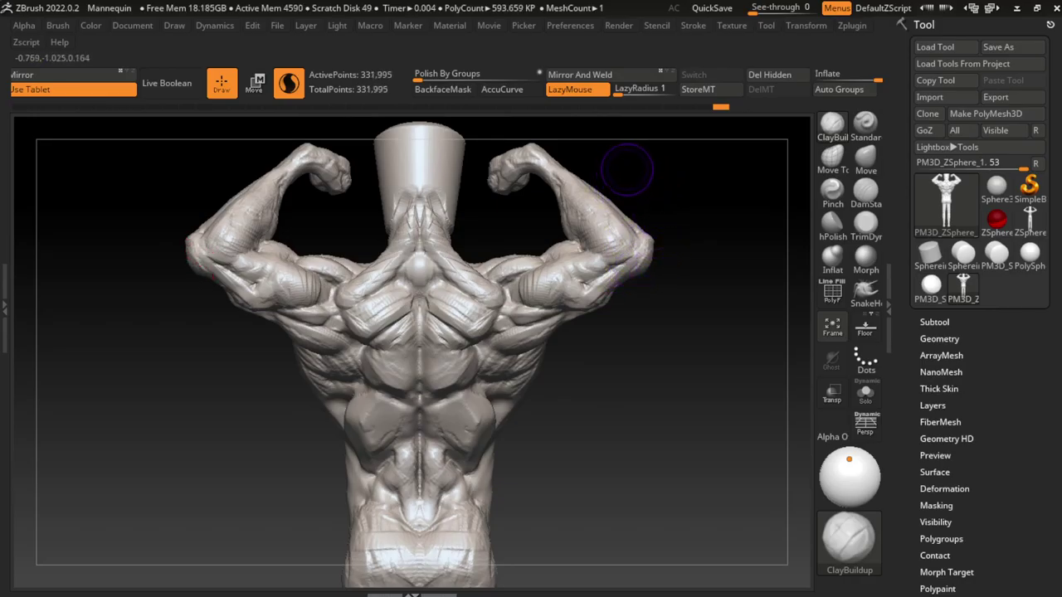
pyautogui.moveTo(642, 166)
pyautogui.keyDown('alt'); pyautogui.mouseDown()
pyautogui.moveTo(645, 194)
pyautogui.moveTo(614, 232)
pyautogui.moveTo(638, 207)
pyautogui.mouseUp(); pyautogui.keyUp('alt')
pyautogui.click(569, 88)
pyautogui.click(569, 89)
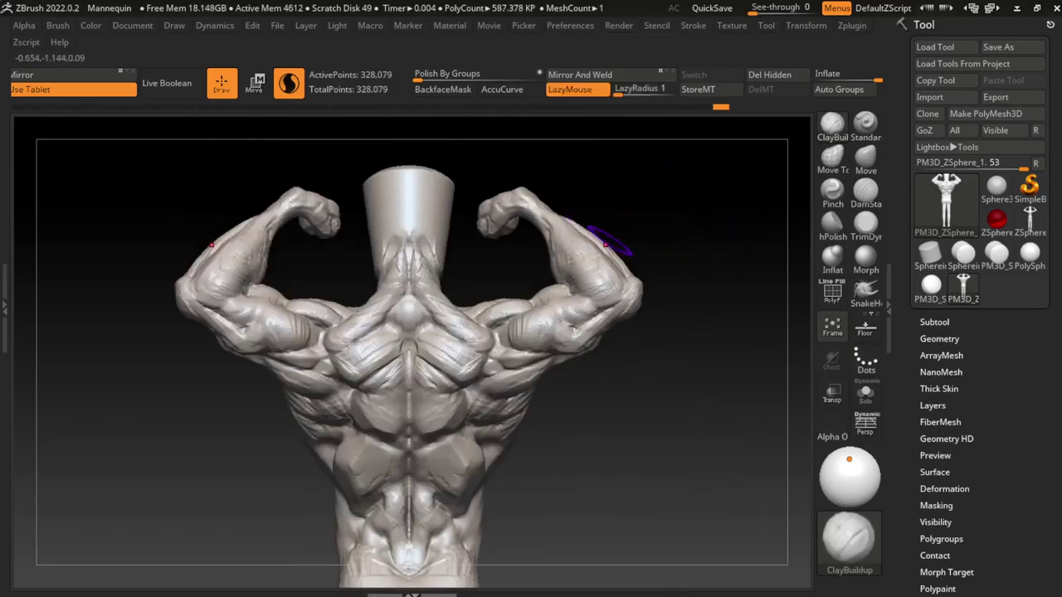
# Step: Add mirrored clay to the lats and along the spine, carving a small crease beside it
pyautogui.moveTo(686, 182)
pyautogui.mouseDown()
pyautogui.moveTo(619, 274)
pyautogui.moveTo(702, 275)
pyautogui.moveTo(639, 270)
pyautogui.moveTo(635, 290)
pyautogui.mouseUp()
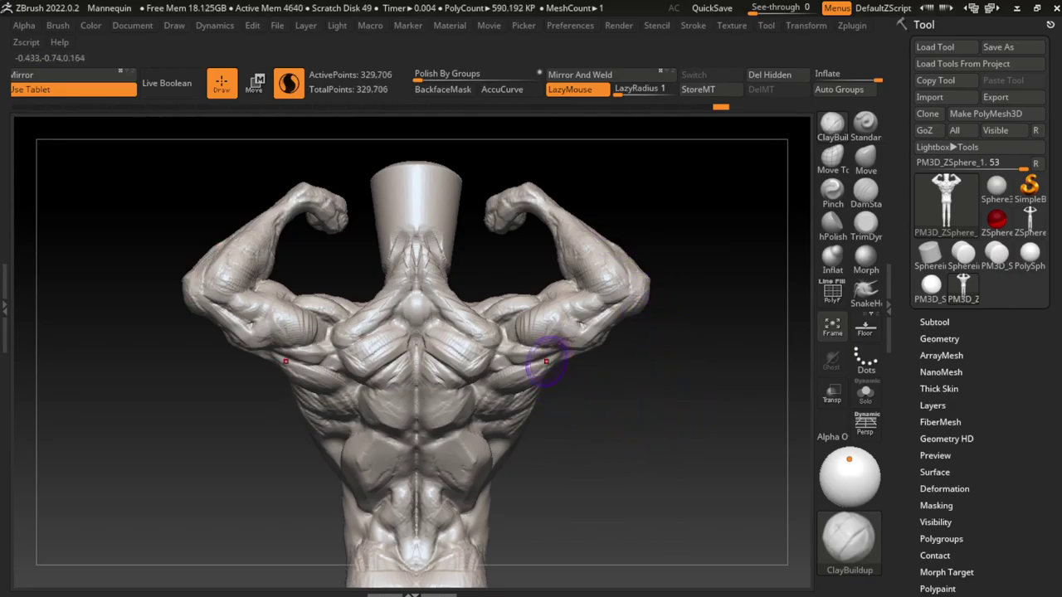
pyautogui.moveTo(546, 362)
pyautogui.mouseDown()
pyautogui.moveTo(514, 340)
pyautogui.moveTo(503, 346)
pyautogui.mouseUp()
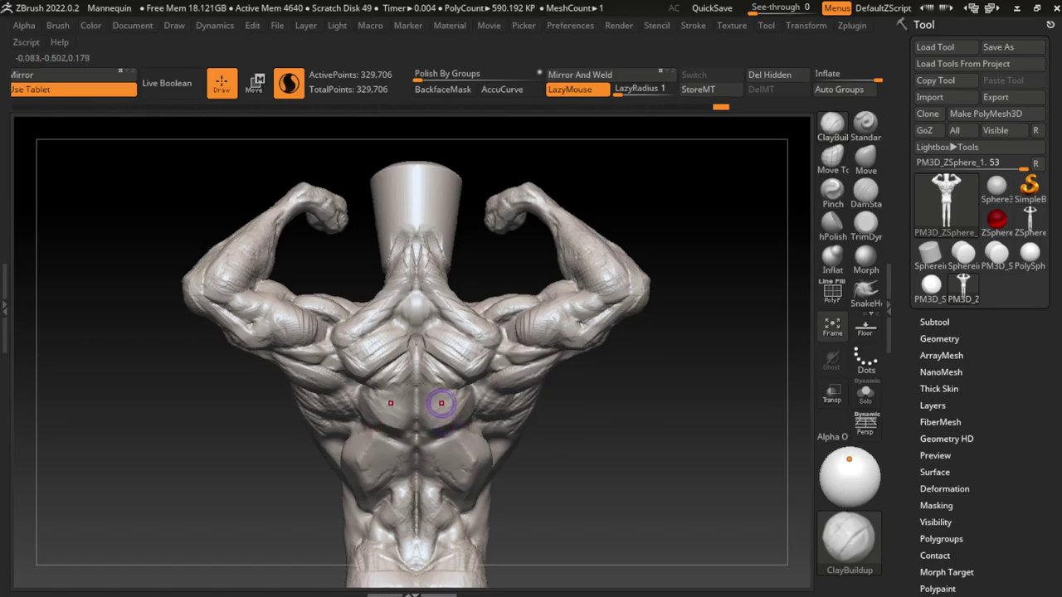
pyautogui.click(832, 124)
pyautogui.moveTo(408, 467); pyautogui.dragTo(461, 403)
pyautogui.press('b')
pyautogui.press('d')
pyautogui.press('s')
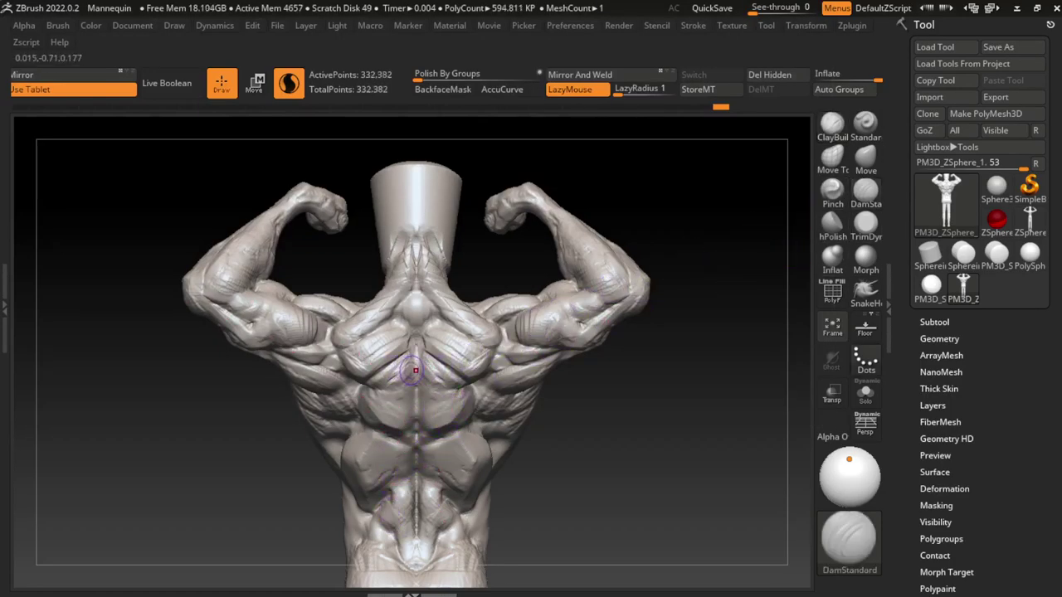
pyautogui.moveTo(429, 396); pyautogui.dragTo(376, 449)
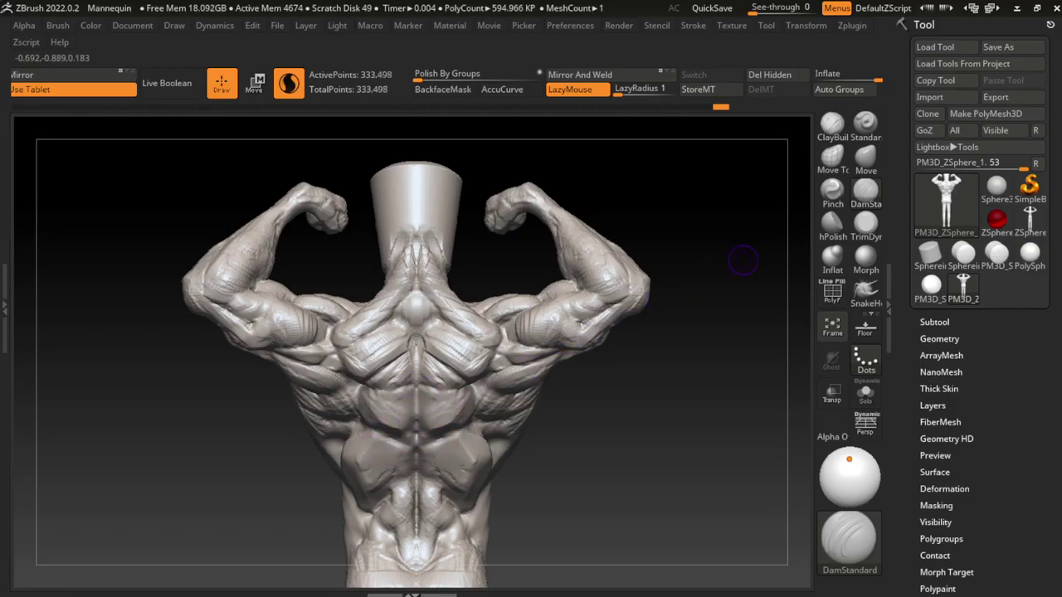
pyautogui.click(832, 124)
# Step: Build up mass on the mid-back and both sides of the lower back
pyautogui.moveTo(435, 399); pyautogui.dragTo(436, 424)
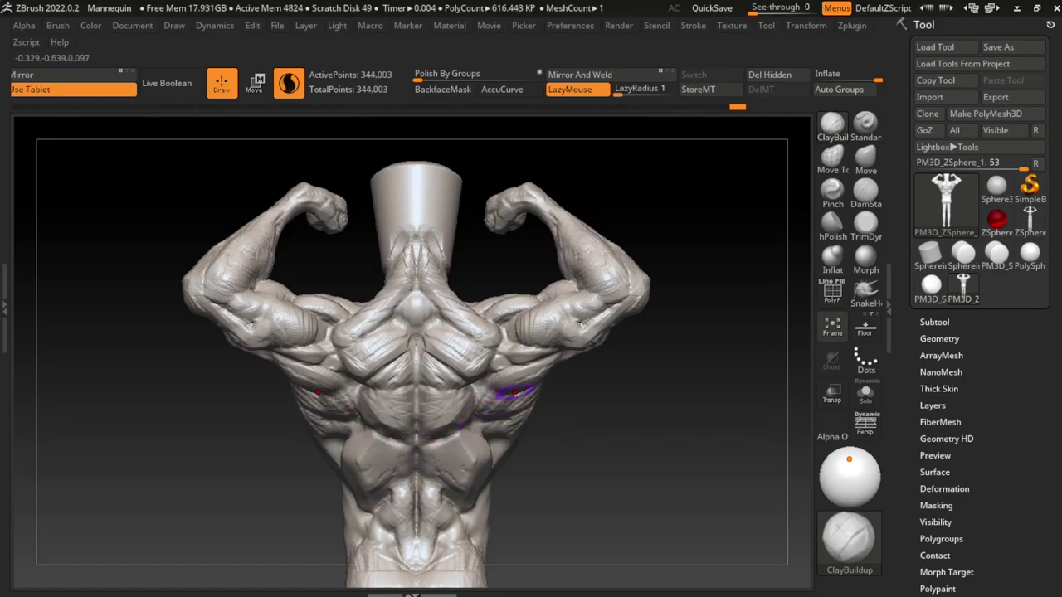
pyautogui.moveTo(465, 410); pyautogui.dragTo(469, 396)
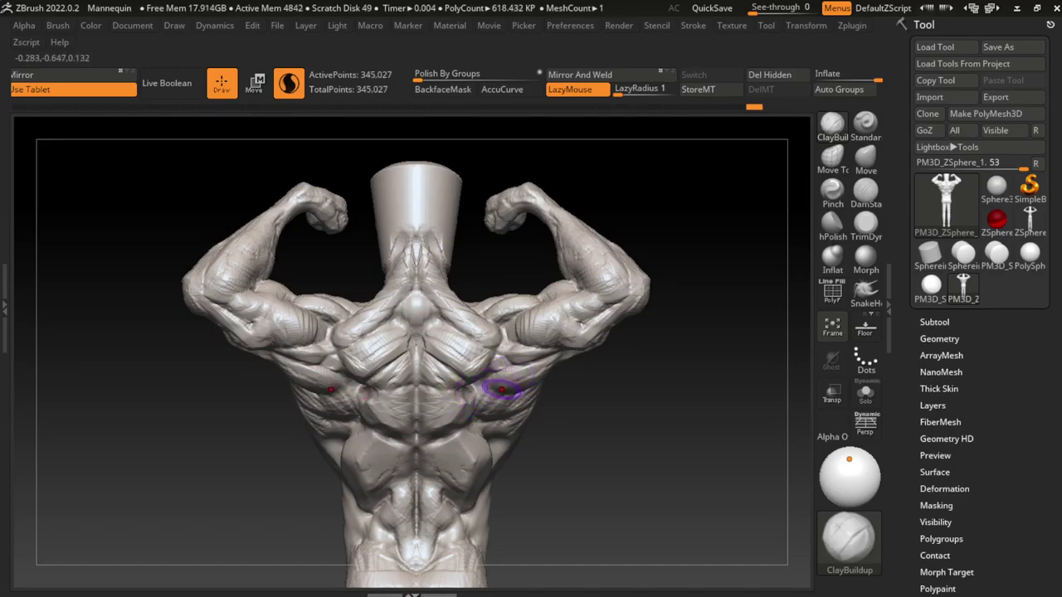
pyautogui.moveTo(457, 386)
pyautogui.mouseDown()
pyautogui.moveTo(448, 379)
pyautogui.moveTo(467, 401)
pyautogui.mouseUp()
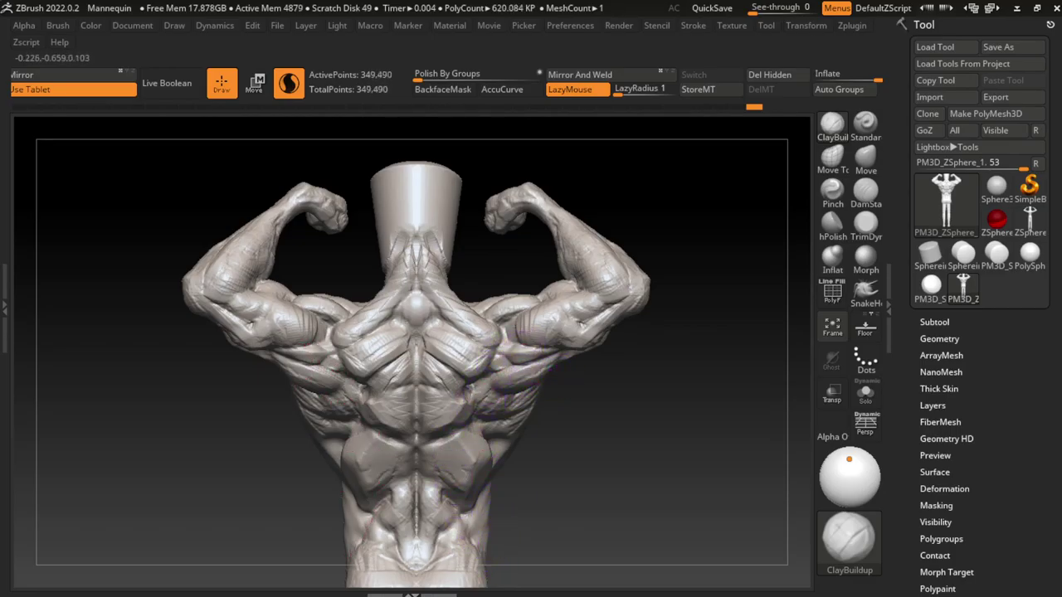
pyautogui.moveTo(473, 403); pyautogui.dragTo(479, 406)
pyautogui.moveTo(348, 395); pyautogui.dragTo(323, 403)
pyautogui.moveTo(488, 398)
pyautogui.mouseDown()
pyautogui.moveTo(463, 401)
pyautogui.moveTo(527, 400)
pyautogui.moveTo(474, 391)
pyautogui.moveTo(510, 390)
pyautogui.mouseUp()
pyautogui.press('b')
pyautogui.press('d')
pyautogui.press('s')
# Step: Undo stray lower-back strokes, then smooth and build up the lower back near the spine base
pyautogui.hotkey('ctrl', 'z')
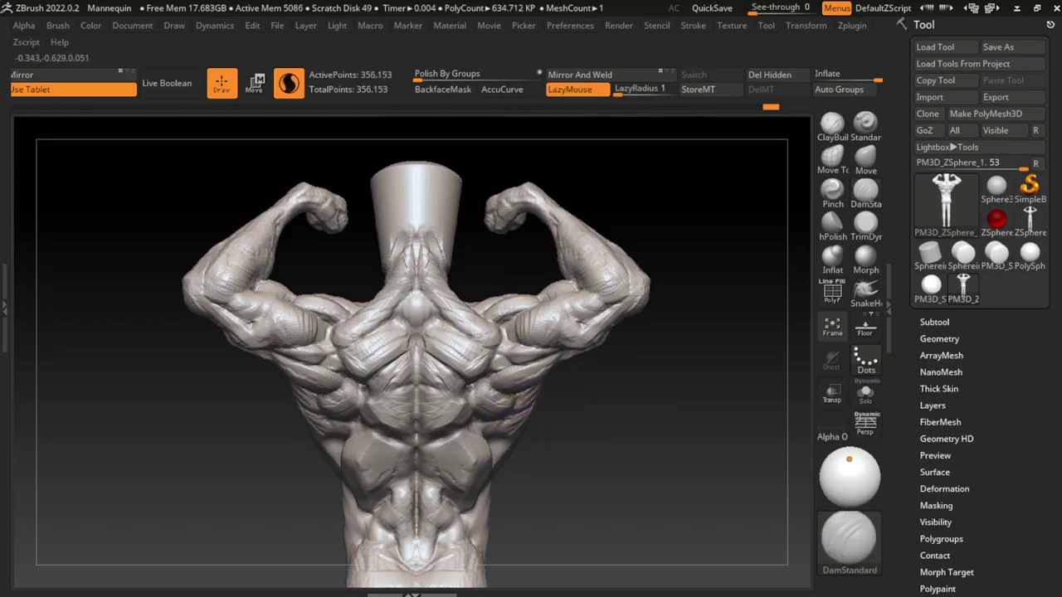
pyautogui.hotkey('ctrl', 'z')
pyautogui.press('l')
pyautogui.press('l')
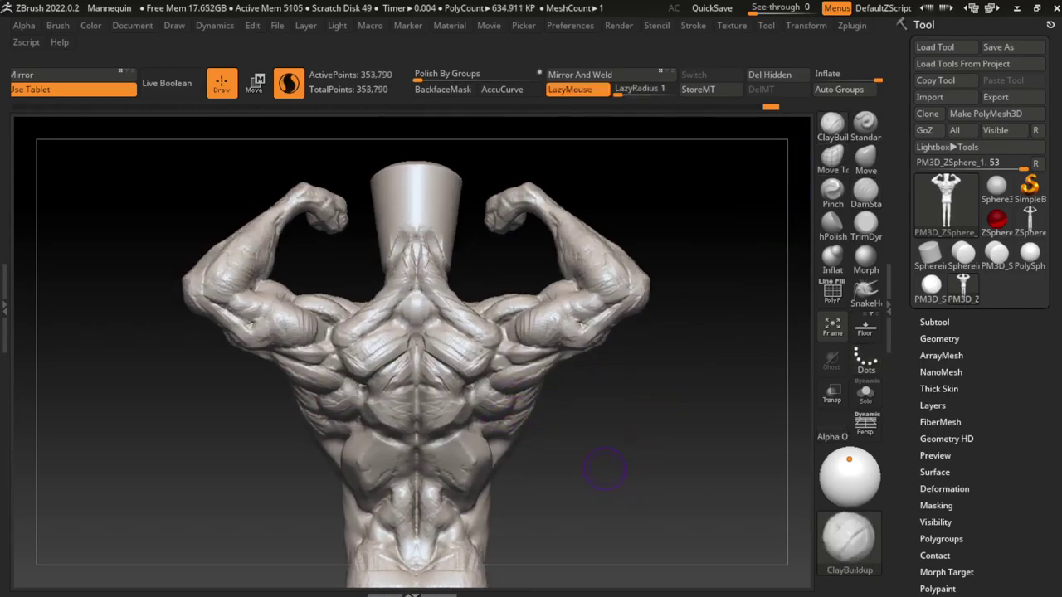
pyautogui.moveTo(564, 425)
pyautogui.mouseDown()
pyautogui.moveTo(531, 394)
pyautogui.moveTo(530, 409)
pyautogui.mouseUp()
pyautogui.hotkey('ctrl', 'z')
pyautogui.hotkey('ctrl', 'z')
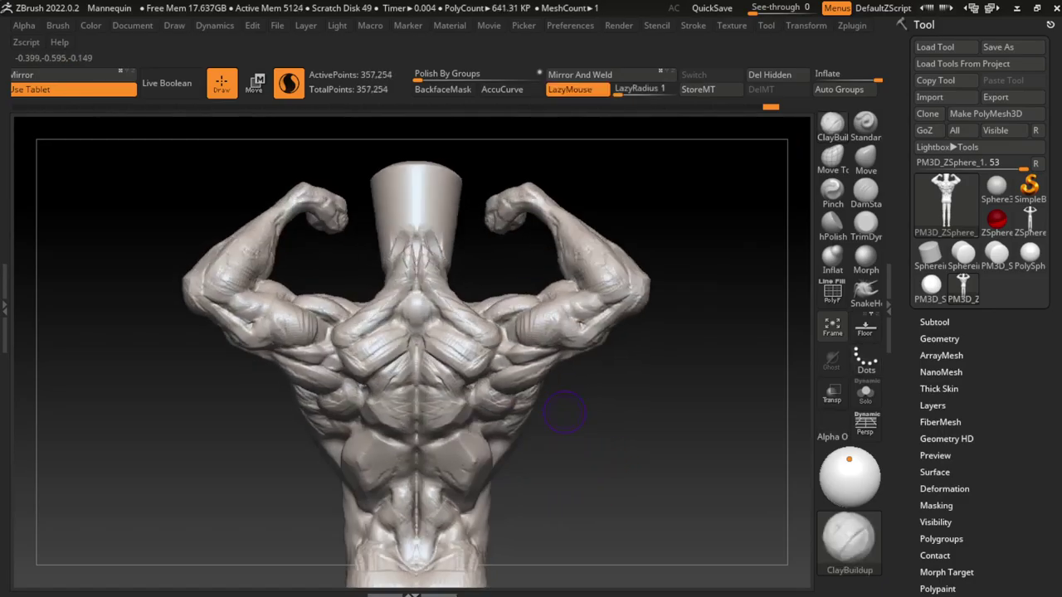
pyautogui.moveTo(498, 452)
pyautogui.keyDown('shift'); pyautogui.mouseDown()
pyautogui.moveTo(446, 427)
pyautogui.moveTo(485, 440)
pyautogui.mouseUp(); pyautogui.keyUp('shift')
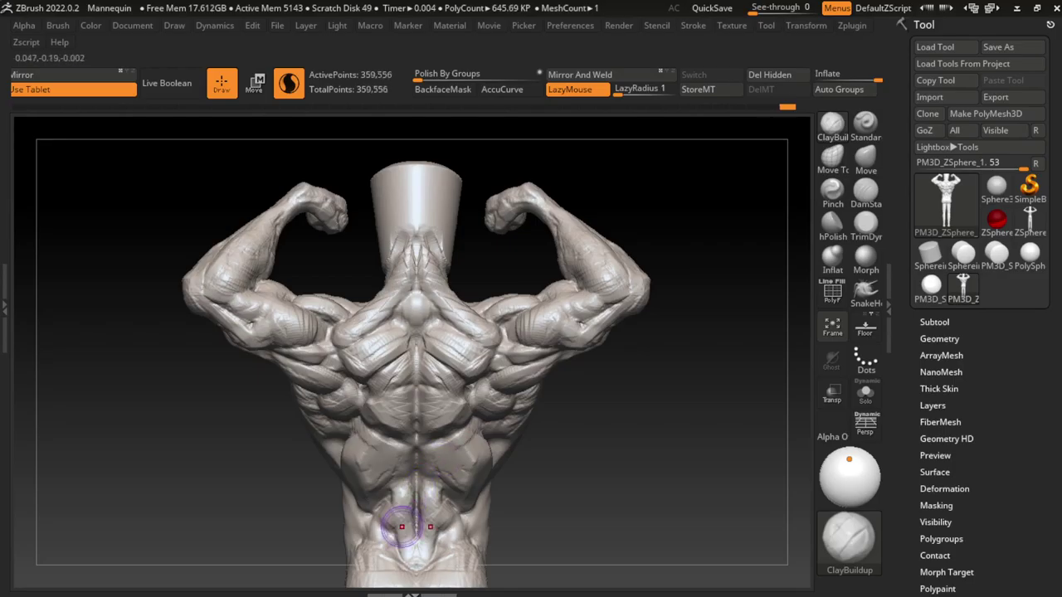
pyautogui.moveTo(380, 445); pyautogui.dragTo(394, 449)
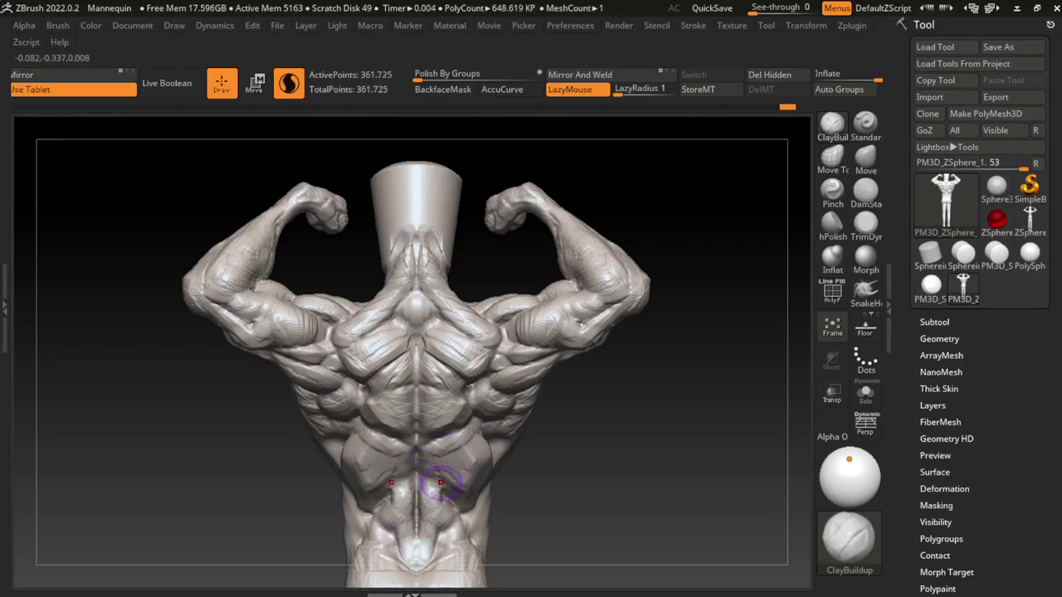
# Step: Carve mirrored creases into the lower back and build up the obliques on both sides
pyautogui.click(865, 222)
pyautogui.click(865, 193)
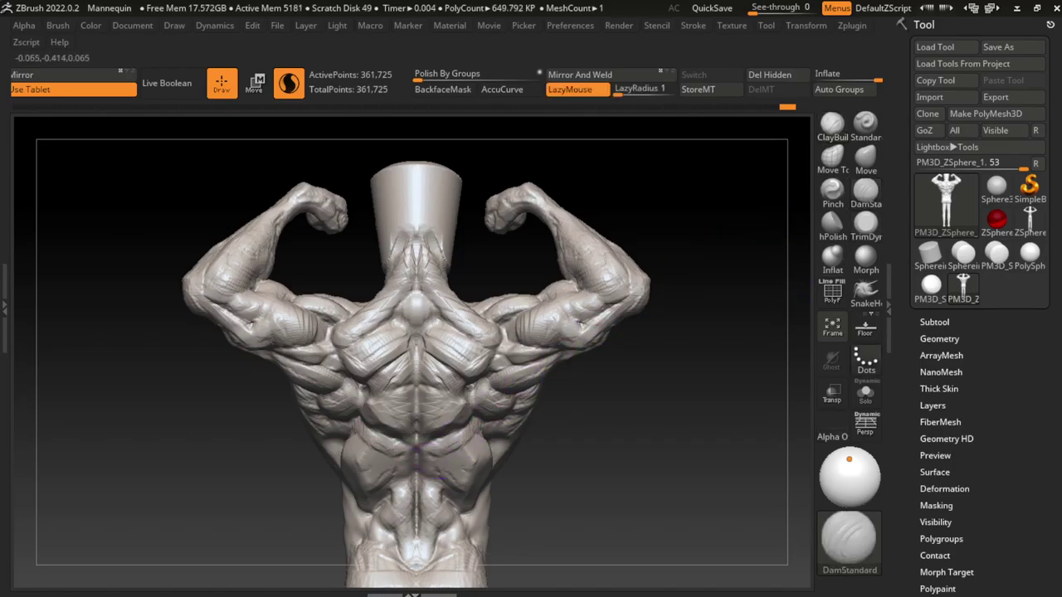
pyautogui.moveTo(415, 443); pyautogui.dragTo(438, 494)
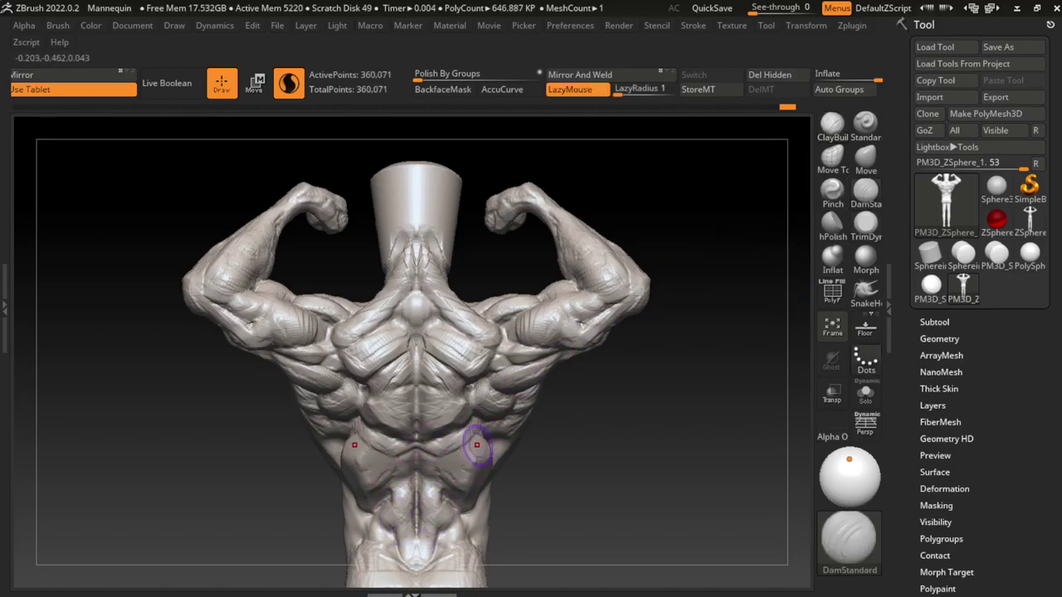
pyautogui.moveTo(469, 451)
pyautogui.mouseDown()
pyautogui.moveTo(483, 428)
pyautogui.moveTo(446, 457)
pyautogui.moveTo(495, 444)
pyautogui.mouseUp()
pyautogui.press('b')
pyautogui.press('c')
pyautogui.press('b')
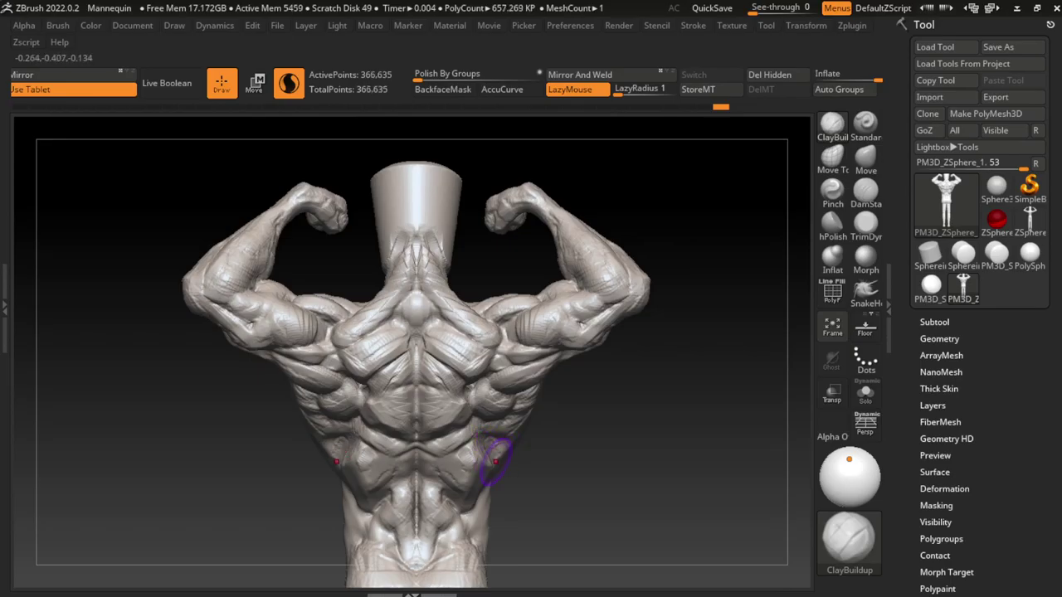
pyautogui.moveTo(496, 507)
pyautogui.mouseDown()
pyautogui.moveTo(481, 488)
pyautogui.moveTo(489, 457)
pyautogui.moveTo(477, 441)
pyautogui.moveTo(497, 448)
pyautogui.mouseUp()
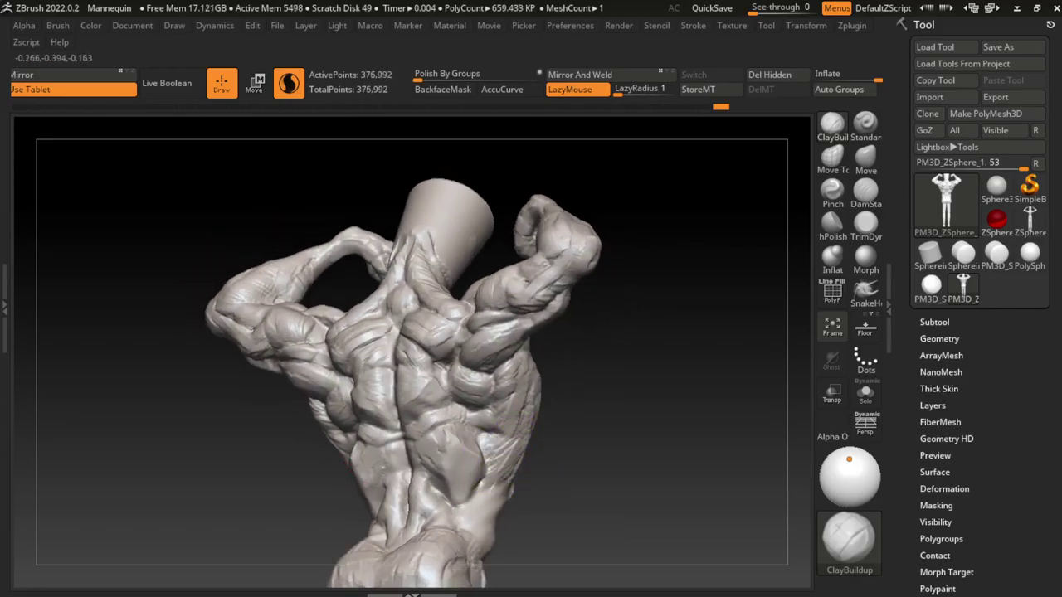
# Step: Add symmetric clay to the lower back, carve creases, and fill out its centre
pyautogui.keyDown('shift'); pyautogui.moveTo(548, 489); pyautogui.dragTo(564, 503); pyautogui.keyUp('shift')
pyautogui.moveTo(497, 514)
pyautogui.mouseDown()
pyautogui.moveTo(455, 517)
pyautogui.moveTo(462, 526)
pyautogui.moveTo(467, 508)
pyautogui.moveTo(472, 517)
pyautogui.moveTo(474, 474)
pyautogui.moveTo(453, 489)
pyautogui.moveTo(467, 502)
pyautogui.moveTo(386, 506)
pyautogui.moveTo(405, 494)
pyautogui.moveTo(387, 493)
pyautogui.moveTo(407, 508)
pyautogui.mouseUp()
pyautogui.press('b')
pyautogui.press('d')
pyautogui.press('s')
pyautogui.moveTo(694, 285); pyautogui.dragTo(680, 278)
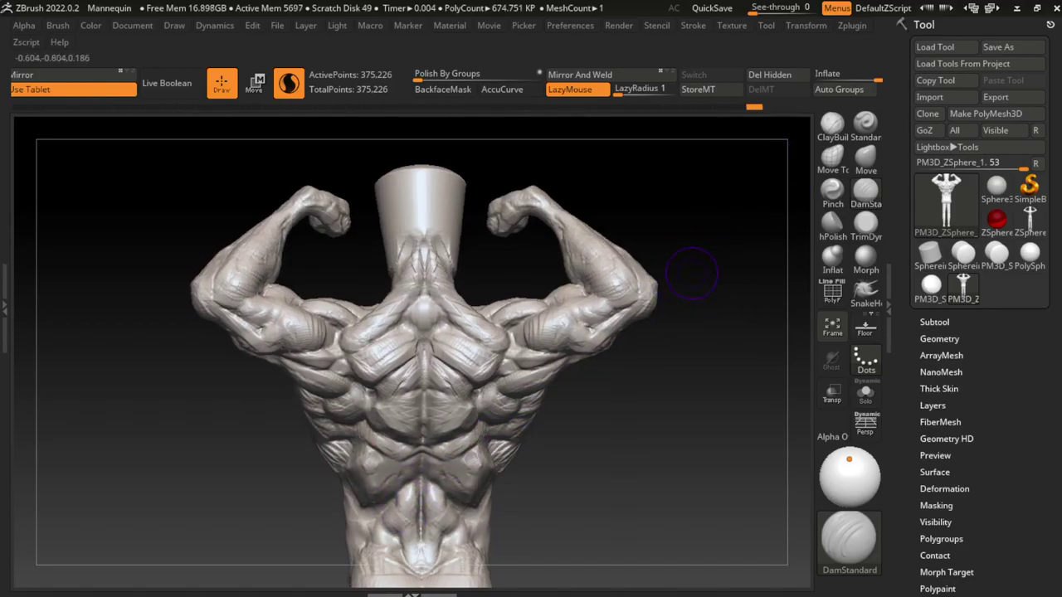
pyautogui.press('b')
pyautogui.press('c')
pyautogui.press('b')
pyautogui.moveTo(388, 453)
pyautogui.mouseDown()
pyautogui.moveTo(435, 459)
pyautogui.moveTo(355, 564)
pyautogui.mouseUp()
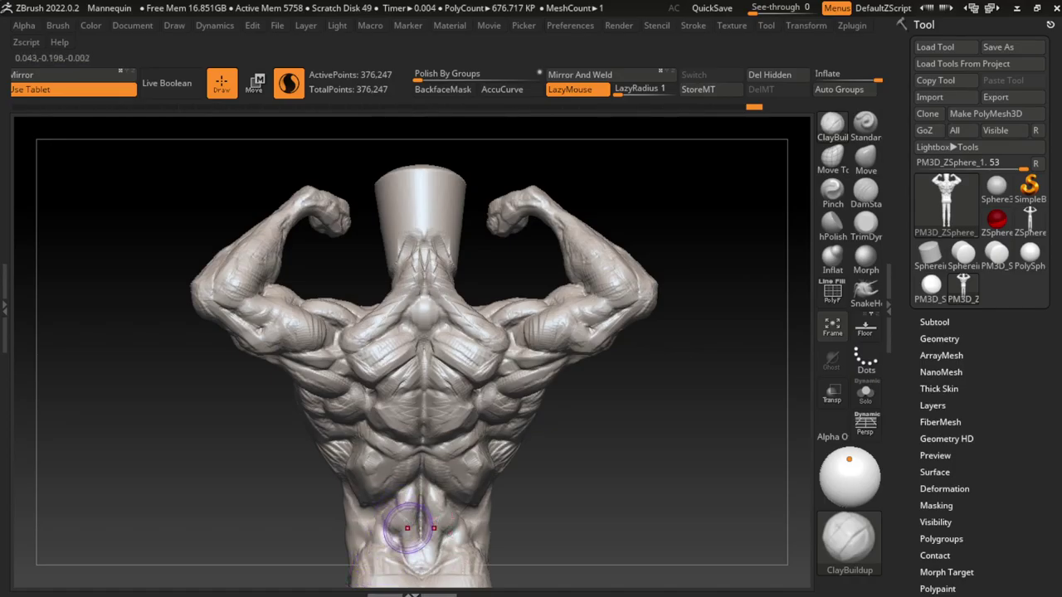
pyautogui.moveTo(408, 528)
pyautogui.mouseDown()
pyautogui.moveTo(409, 491)
pyautogui.moveTo(393, 537)
pyautogui.moveTo(407, 503)
pyautogui.moveTo(431, 498)
pyautogui.moveTo(379, 516)
pyautogui.moveTo(387, 509)
pyautogui.moveTo(406, 539)
pyautogui.moveTo(390, 515)
pyautogui.moveTo(458, 505)
pyautogui.moveTo(388, 499)
pyautogui.moveTo(376, 519)
pyautogui.mouseUp()
pyautogui.moveTo(458, 523)
pyautogui.mouseDown()
pyautogui.moveTo(404, 573)
pyautogui.moveTo(457, 543)
pyautogui.mouseUp()
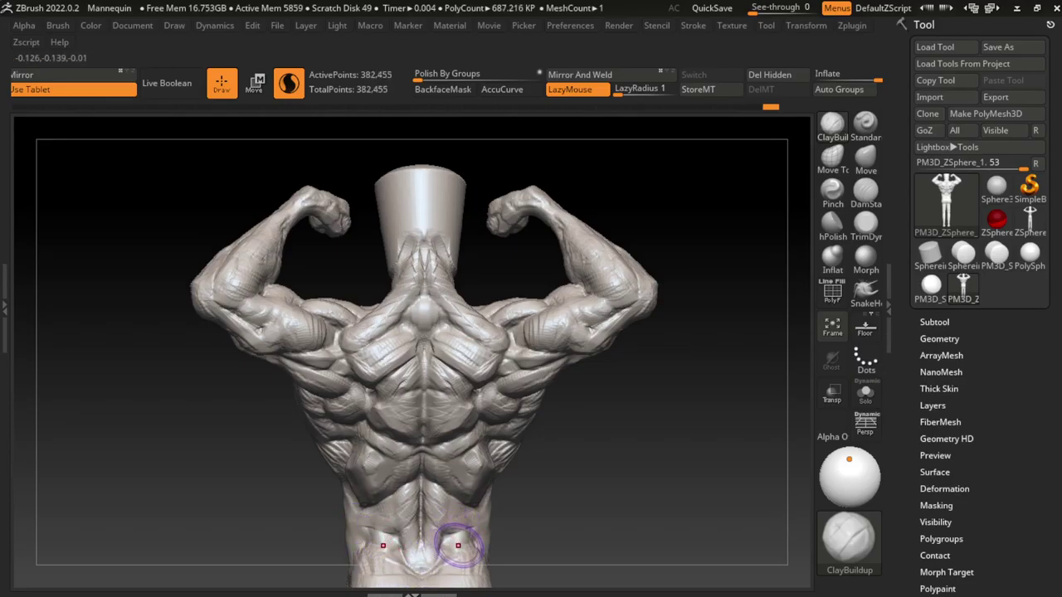
# Step: Carve a crease along the lower back and rebuild the lower-back muscles
pyautogui.press('b')
pyautogui.press('d')
pyautogui.press('s')
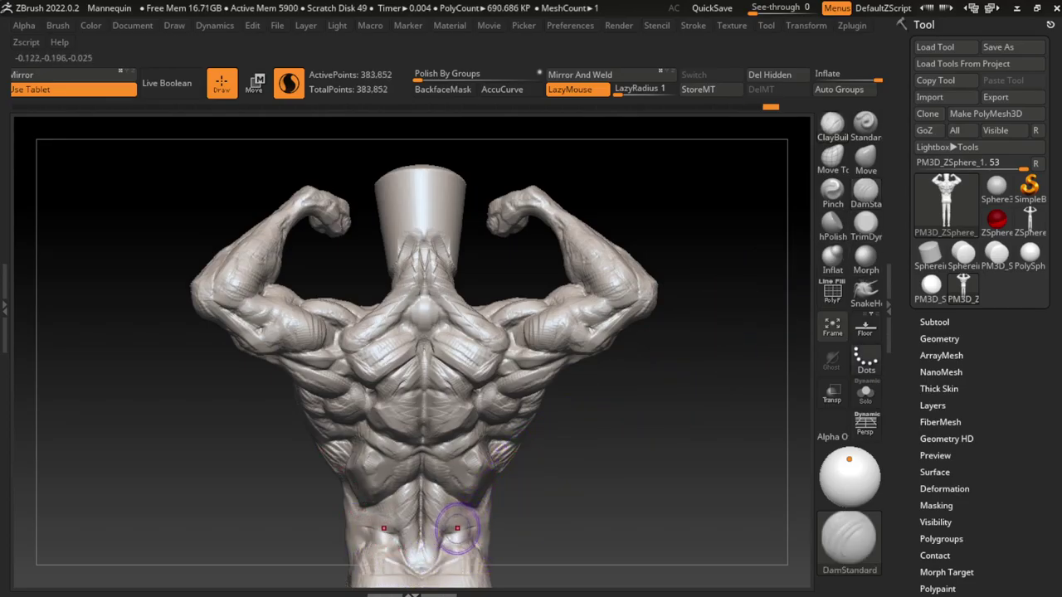
pyautogui.press('b')
pyautogui.press('c')
pyautogui.press('b')
pyautogui.moveTo(714, 398); pyautogui.dragTo(713, 440)
pyautogui.moveTo(448, 507); pyautogui.dragTo(473, 531)
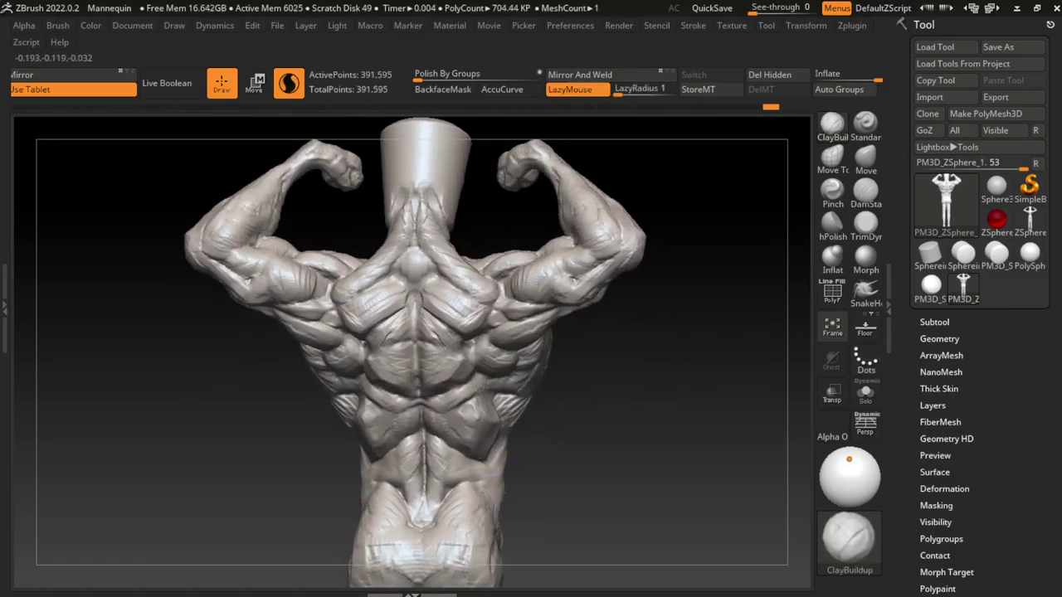
pyautogui.moveTo(468, 473); pyautogui.dragTo(490, 501)
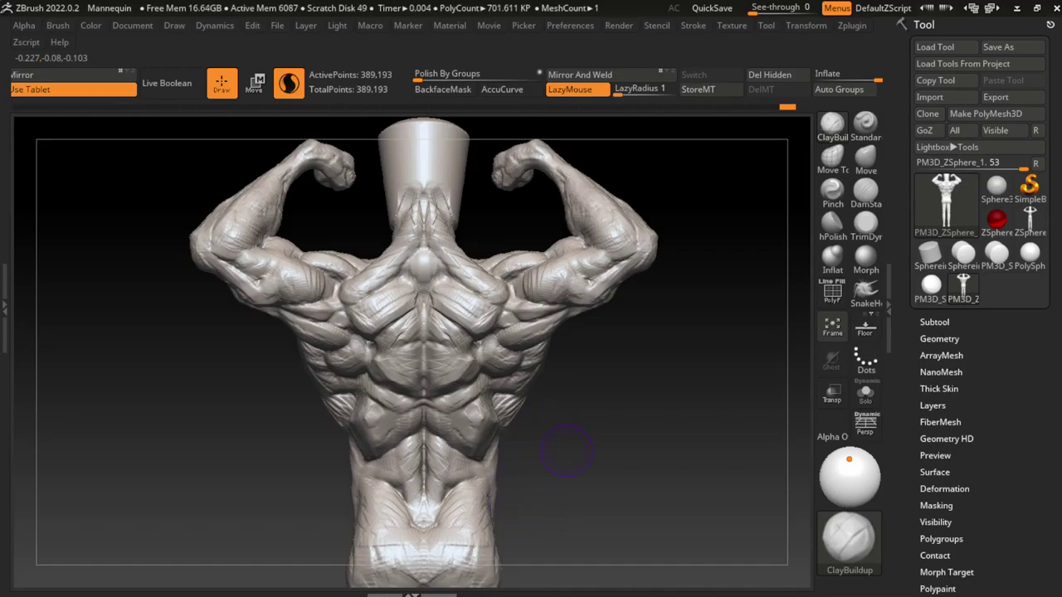
# Step: Build up and smooth the right side of the lower back, refining its surface
pyautogui.scroll(2, 565, 472)
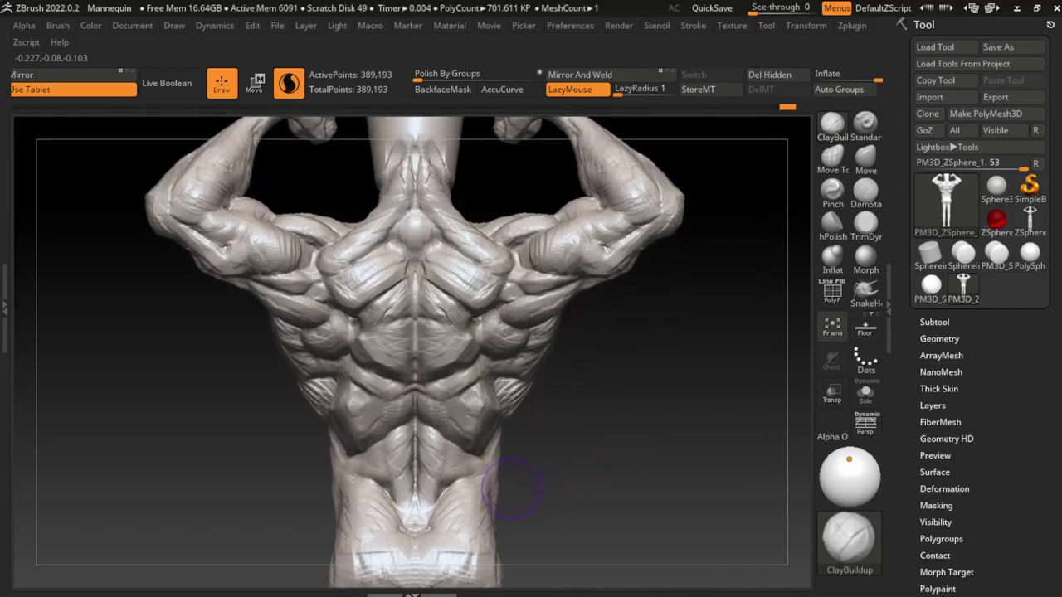
pyautogui.moveTo(523, 502)
pyautogui.mouseDown()
pyautogui.moveTo(481, 489)
pyautogui.moveTo(485, 452)
pyautogui.moveTo(525, 490)
pyautogui.moveTo(515, 465)
pyautogui.moveTo(534, 425)
pyautogui.moveTo(519, 448)
pyautogui.moveTo(510, 527)
pyautogui.mouseUp()
pyautogui.moveTo(572, 531)
pyautogui.mouseDown()
pyautogui.moveTo(611, 527)
pyautogui.moveTo(581, 506)
pyautogui.mouseUp()
pyautogui.moveTo(539, 452)
pyautogui.mouseDown()
pyautogui.moveTo(535, 502)
pyautogui.moveTo(548, 498)
pyautogui.moveTo(518, 479)
pyautogui.moveTo(533, 438)
pyautogui.moveTo(522, 384)
pyautogui.moveTo(531, 452)
pyautogui.moveTo(516, 502)
pyautogui.mouseUp()
pyautogui.keyDown('alt'); pyautogui.moveTo(572, 476); pyautogui.dragTo(560, 504); pyautogui.keyUp('alt')
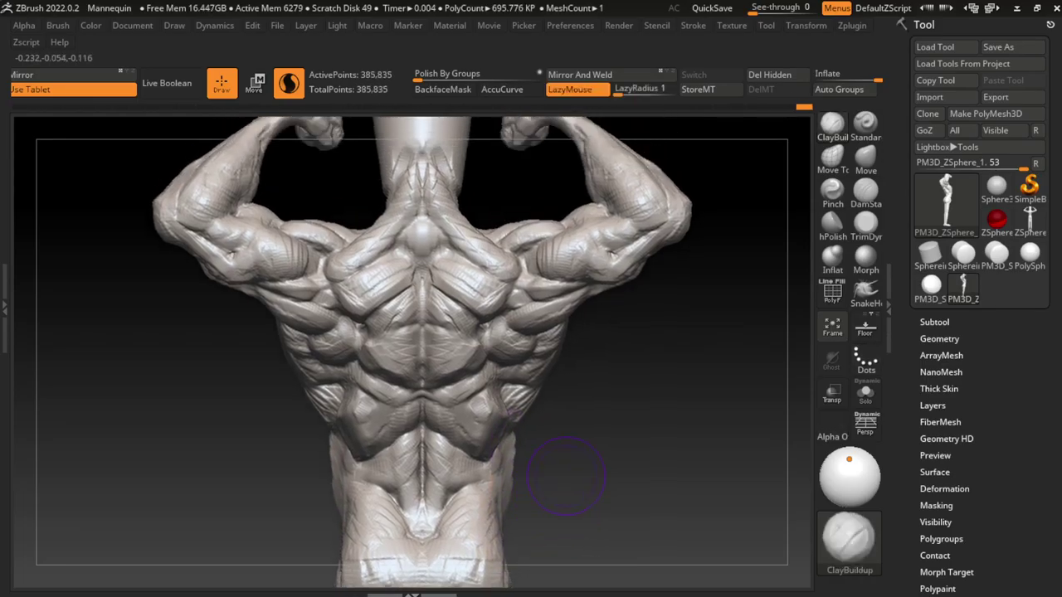
pyautogui.press('s')
pyautogui.moveTo(567, 468)
pyautogui.mouseDown()
pyautogui.moveTo(572, 444)
pyautogui.moveTo(581, 448)
pyautogui.moveTo(560, 461)
pyautogui.mouseUp()
pyautogui.press('s')
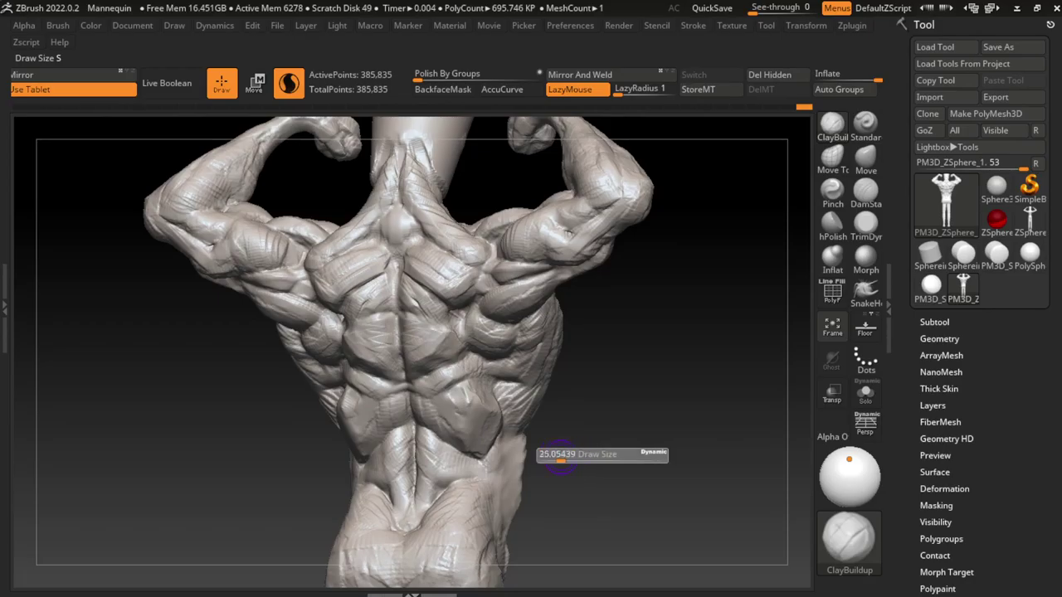
pyautogui.moveTo(520, 412); pyautogui.dragTo(509, 439)
pyautogui.moveTo(581, 465)
pyautogui.mouseDown()
pyautogui.moveTo(548, 428)
pyautogui.moveTo(477, 398)
pyautogui.mouseUp()
pyautogui.moveTo(477, 399)
pyautogui.keyDown('ctrl'); pyautogui.mouseDown(button='right')
pyautogui.moveTo(561, 458)
pyautogui.moveTo(547, 461)
pyautogui.moveTo(514, 423)
pyautogui.mouseUp(button='right'); pyautogui.keyUp('ctrl')
# Step: Sculpt the right upper back and shoulder with mirrored clay strokes
pyautogui.moveTo(466, 375)
pyautogui.mouseDown()
pyautogui.moveTo(464, 365)
pyautogui.moveTo(464, 380)
pyautogui.moveTo(476, 377)
pyautogui.moveTo(453, 362)
pyautogui.moveTo(481, 373)
pyautogui.moveTo(474, 385)
pyautogui.mouseUp()
pyautogui.moveTo(487, 347); pyautogui.dragTo(489, 352)
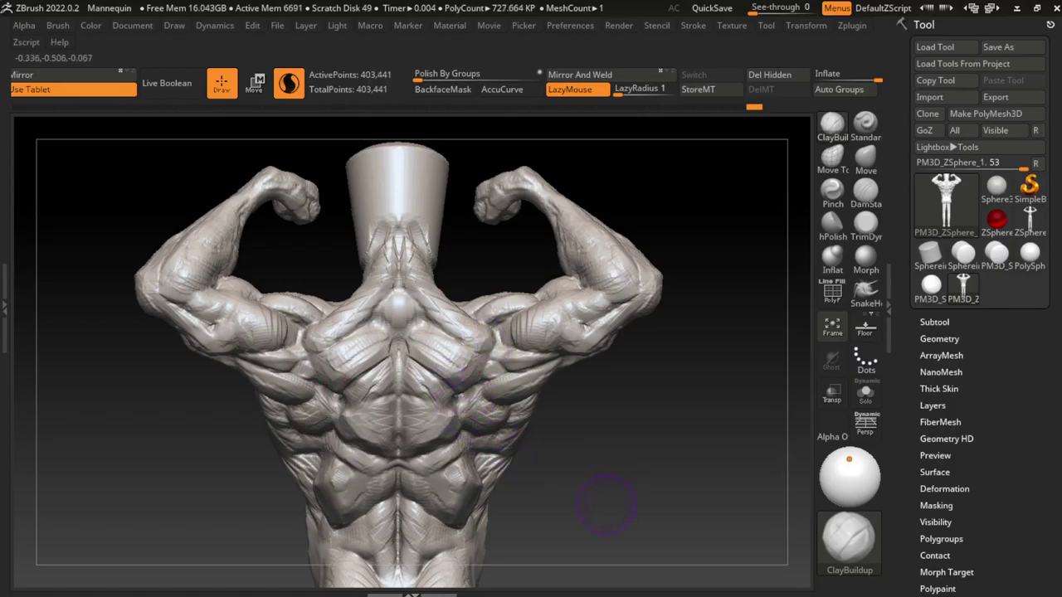
pyautogui.keyDown('alt'); pyautogui.moveTo(606, 504); pyautogui.dragTo(626, 442); pyautogui.keyUp('alt')
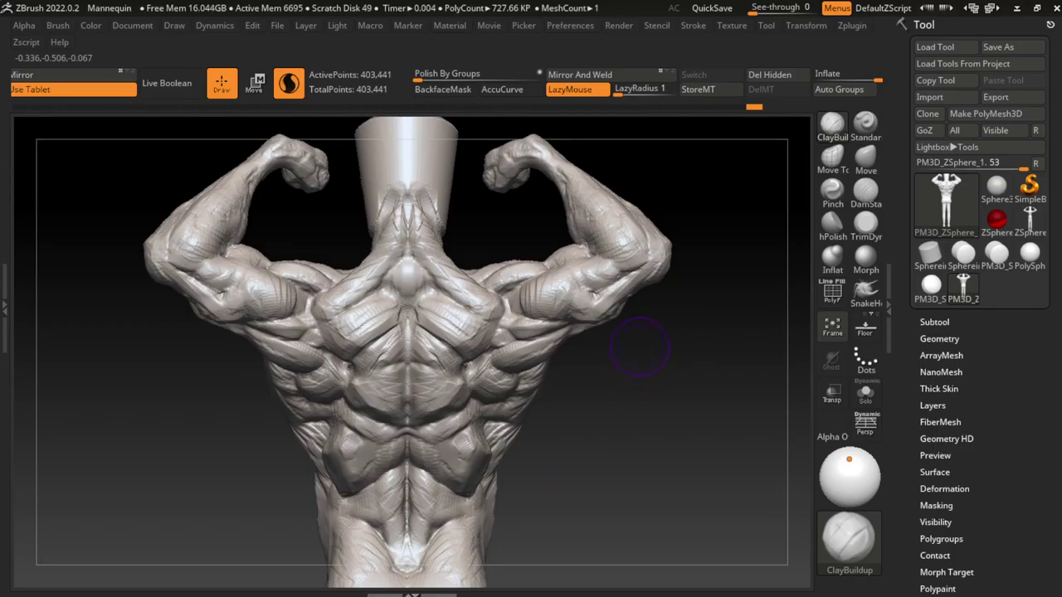
pyautogui.moveTo(539, 264); pyautogui.dragTo(508, 290)
pyautogui.moveTo(581, 327)
pyautogui.mouseDown()
pyautogui.moveTo(548, 282)
pyautogui.moveTo(520, 300)
pyautogui.mouseUp()
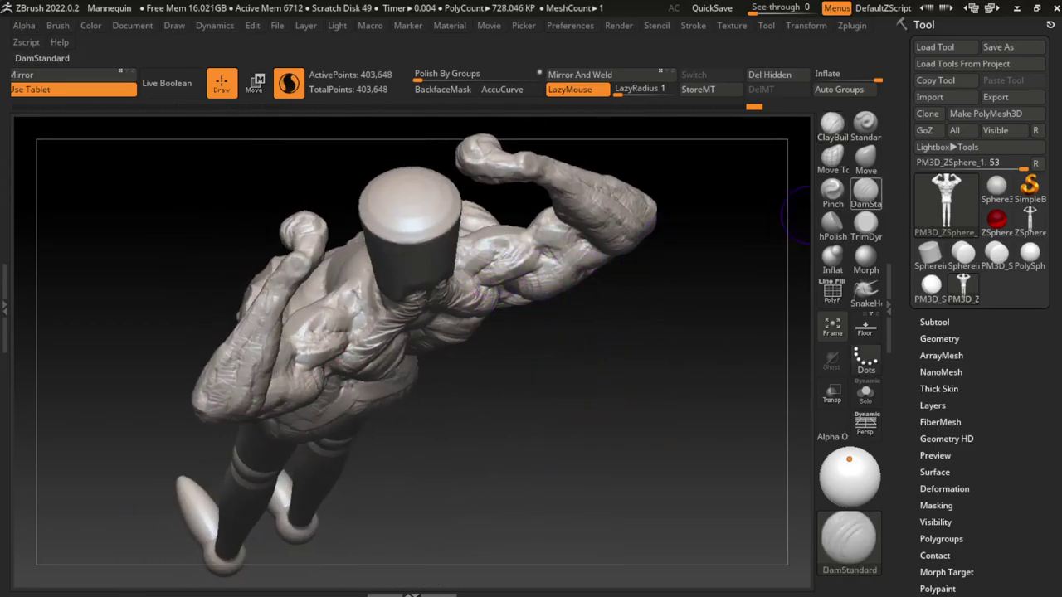
# Step: Carve a small crease on the upper back and fill out the right shoulder muscle
pyautogui.press('b')
pyautogui.press('d')
pyautogui.press('s')
pyautogui.moveTo(499, 260); pyautogui.dragTo(511, 271)
pyautogui.moveTo(640, 368)
pyautogui.keyDown('shift'); pyautogui.mouseDown()
pyautogui.moveTo(636, 331)
pyautogui.moveTo(498, 291)
pyautogui.mouseUp(); pyautogui.keyUp('shift')
pyautogui.press('b')
pyautogui.press('c')
pyautogui.press('b')
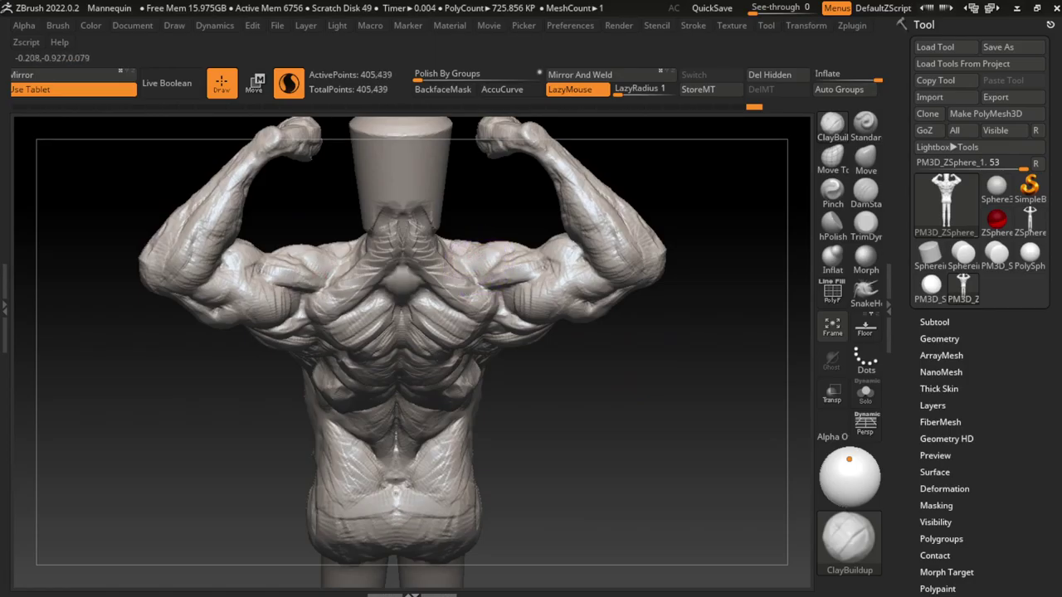
pyautogui.keyDown('shift'); pyautogui.moveTo(580, 332); pyautogui.dragTo(608, 352); pyautogui.keyUp('shift')
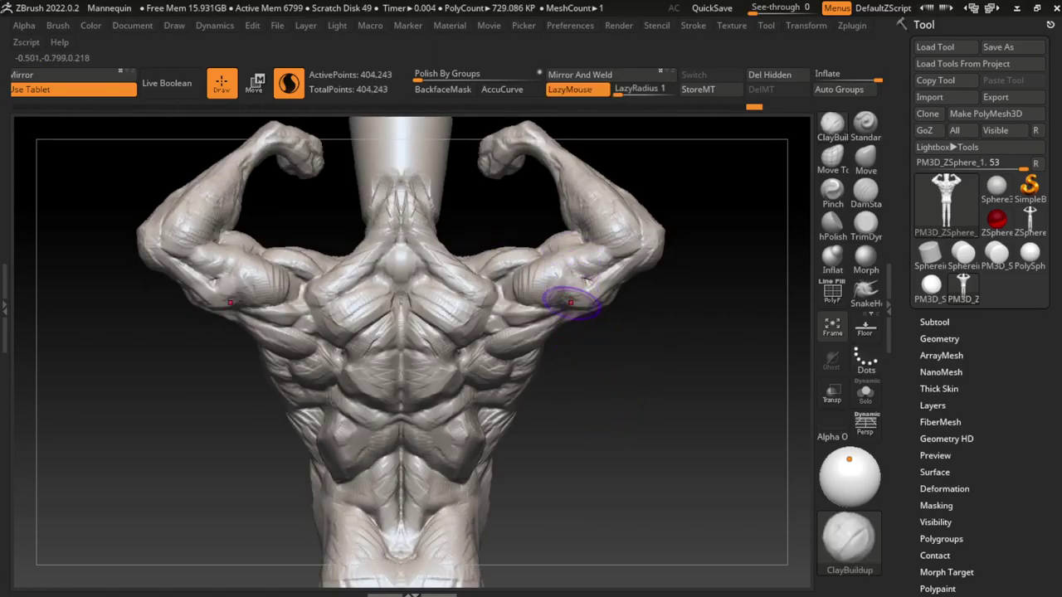
pyautogui.moveTo(529, 292)
pyautogui.mouseDown()
pyautogui.moveTo(572, 249)
pyautogui.moveTo(556, 282)
pyautogui.mouseUp()
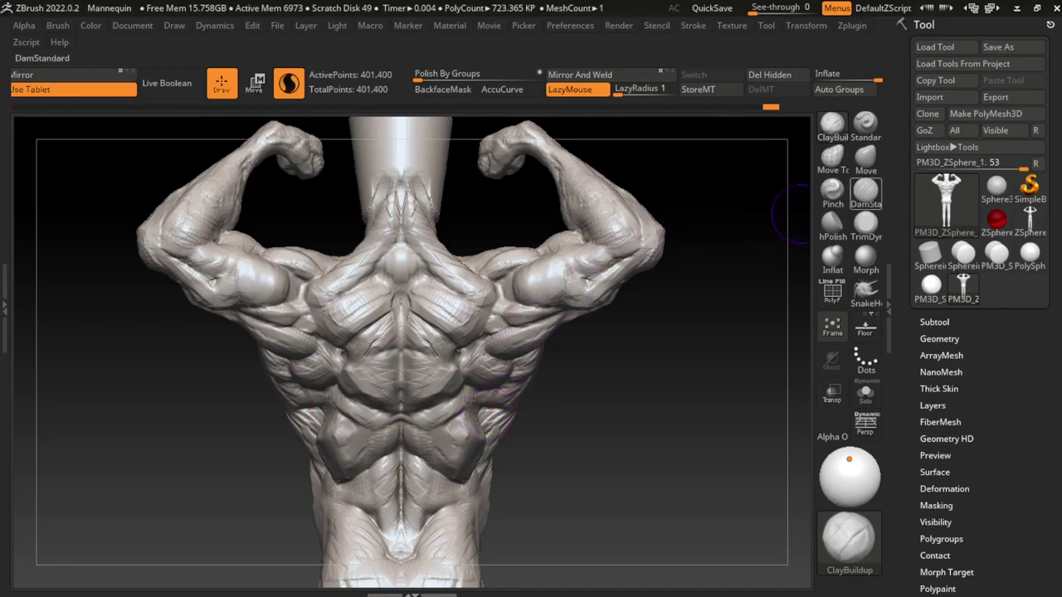
# Step: Carve a shoulder separation line, then add clay to the right deltoid and elbow area
pyautogui.press('b')
pyautogui.press('d')
pyautogui.press('s')
pyautogui.moveTo(509, 291)
pyautogui.mouseDown()
pyautogui.moveTo(510, 274)
pyautogui.moveTo(510, 394)
pyautogui.mouseUp()
pyautogui.press('b')
pyautogui.press('c')
pyautogui.press('b')
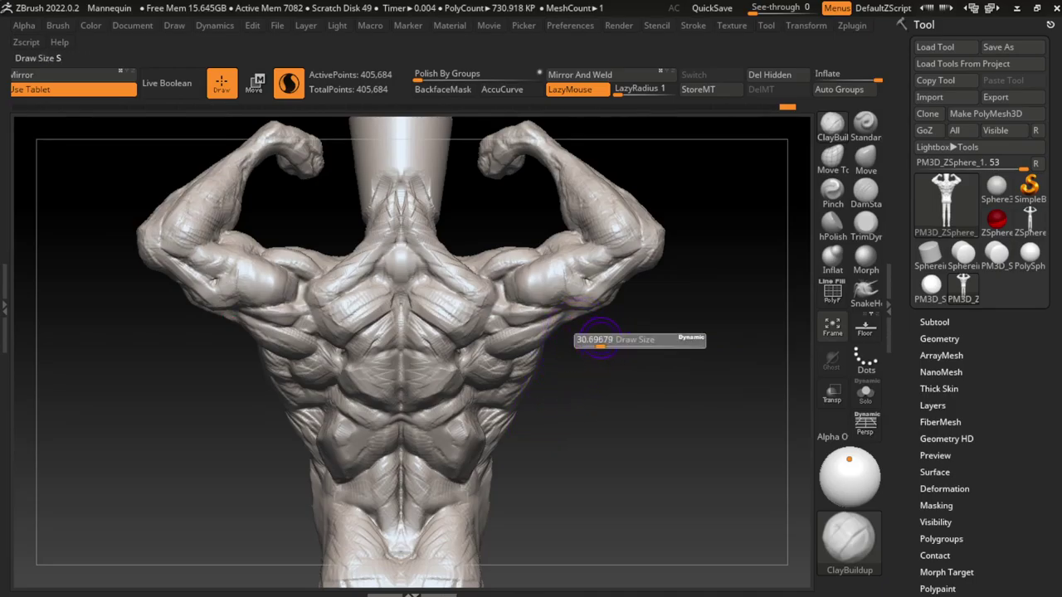
pyautogui.moveTo(557, 273)
pyautogui.mouseDown()
pyautogui.moveTo(570, 298)
pyautogui.moveTo(591, 284)
pyautogui.moveTo(557, 281)
pyautogui.moveTo(571, 301)
pyautogui.moveTo(581, 290)
pyautogui.moveTo(572, 255)
pyautogui.moveTo(593, 224)
pyautogui.moveTo(564, 287)
pyautogui.moveTo(580, 296)
pyautogui.mouseUp()
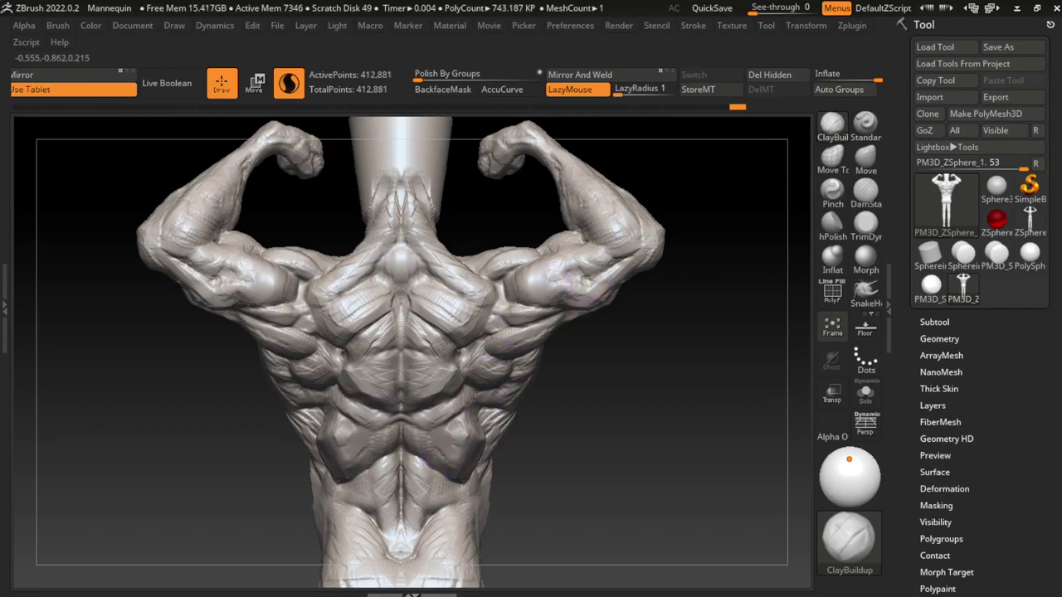
pyautogui.moveTo(618, 261)
pyautogui.mouseDown()
pyautogui.moveTo(604, 248)
pyautogui.moveTo(680, 212)
pyautogui.mouseUp()
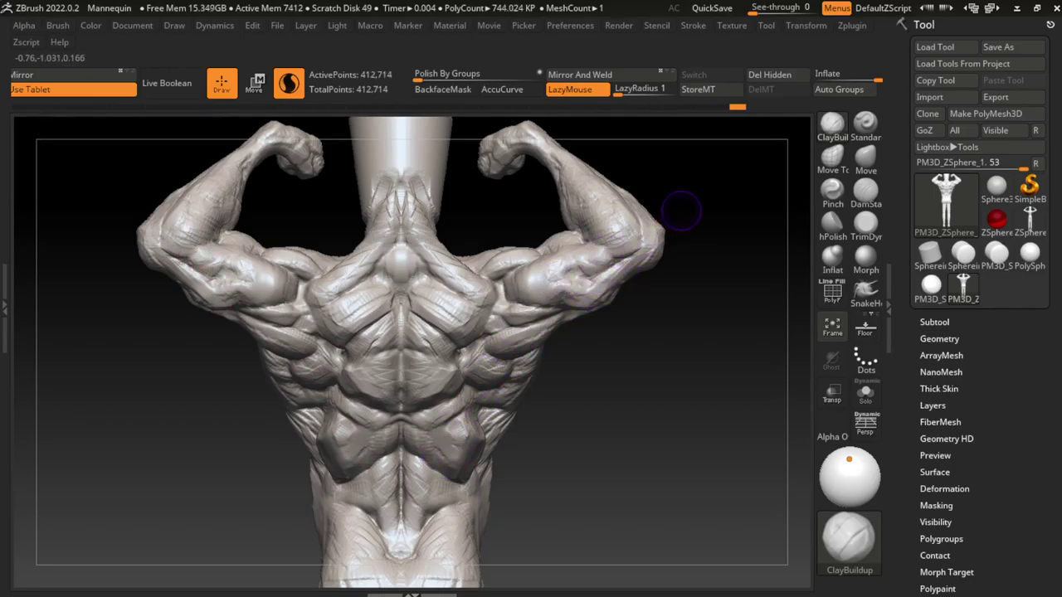
# Step: Carve separations along the right shoulder and upper arm, then build up both deltoids
pyautogui.click(865, 191)
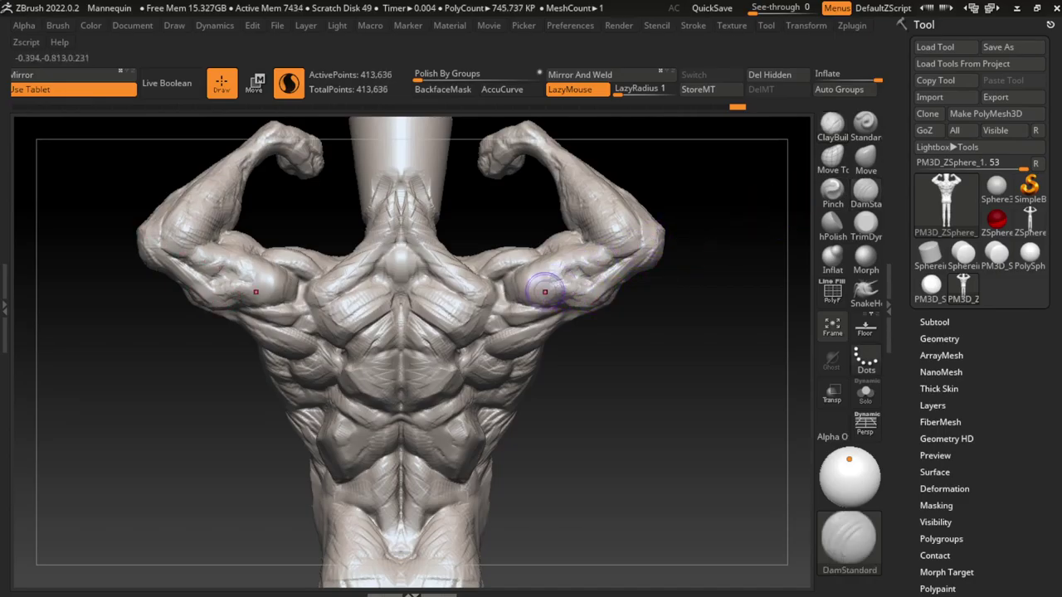
pyautogui.moveTo(545, 285); pyautogui.dragTo(518, 328)
pyautogui.moveTo(564, 286); pyautogui.dragTo(547, 306)
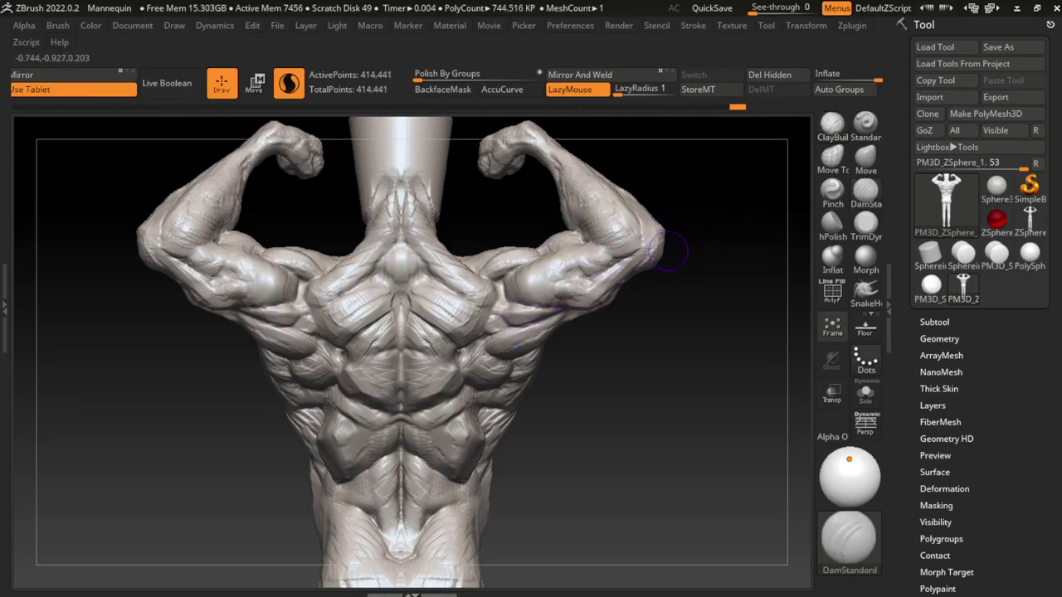
pyautogui.click(832, 126)
pyautogui.moveTo(528, 323)
pyautogui.mouseDown()
pyautogui.moveTo(585, 263)
pyautogui.moveTo(605, 279)
pyautogui.moveTo(570, 258)
pyautogui.moveTo(603, 276)
pyautogui.moveTo(593, 269)
pyautogui.moveTo(575, 286)
pyautogui.mouseUp()
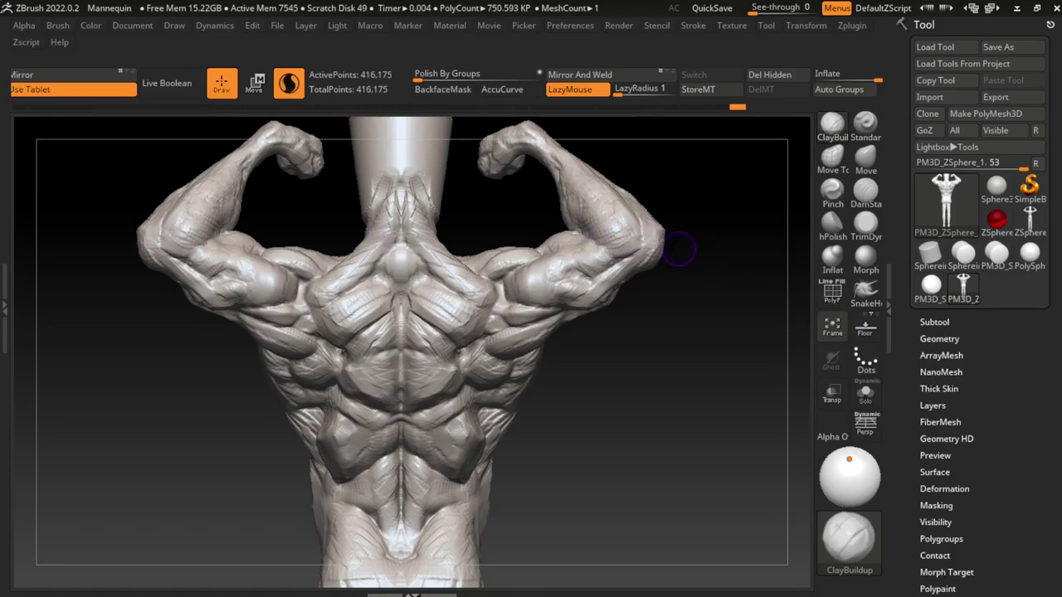
pyautogui.moveTo(583, 234)
pyautogui.mouseDown()
pyautogui.moveTo(591, 252)
pyautogui.moveTo(597, 244)
pyautogui.moveTo(579, 235)
pyautogui.mouseUp()
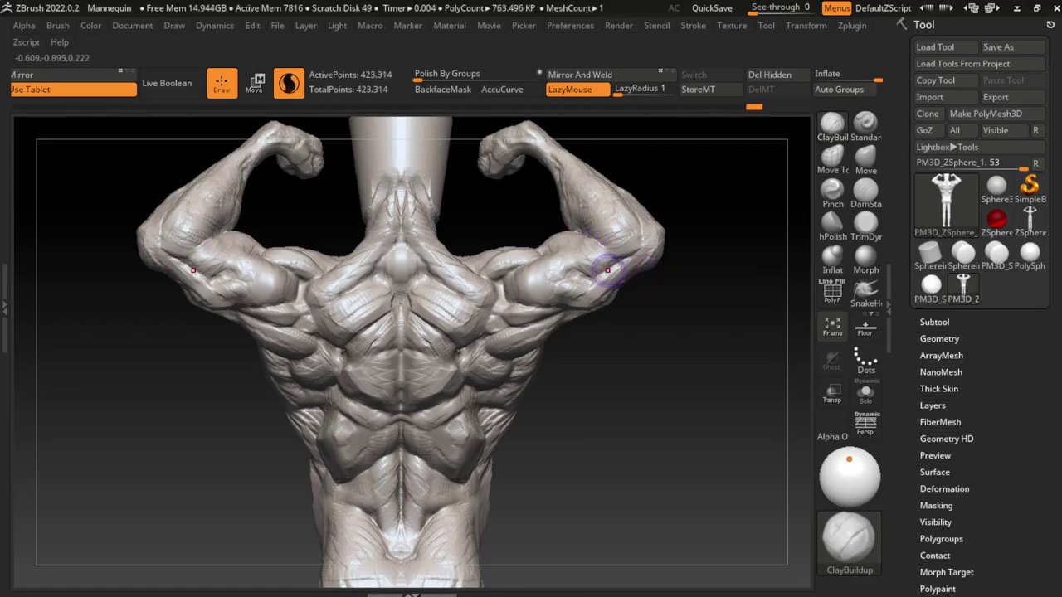
pyautogui.moveTo(635, 214); pyautogui.dragTo(666, 246)
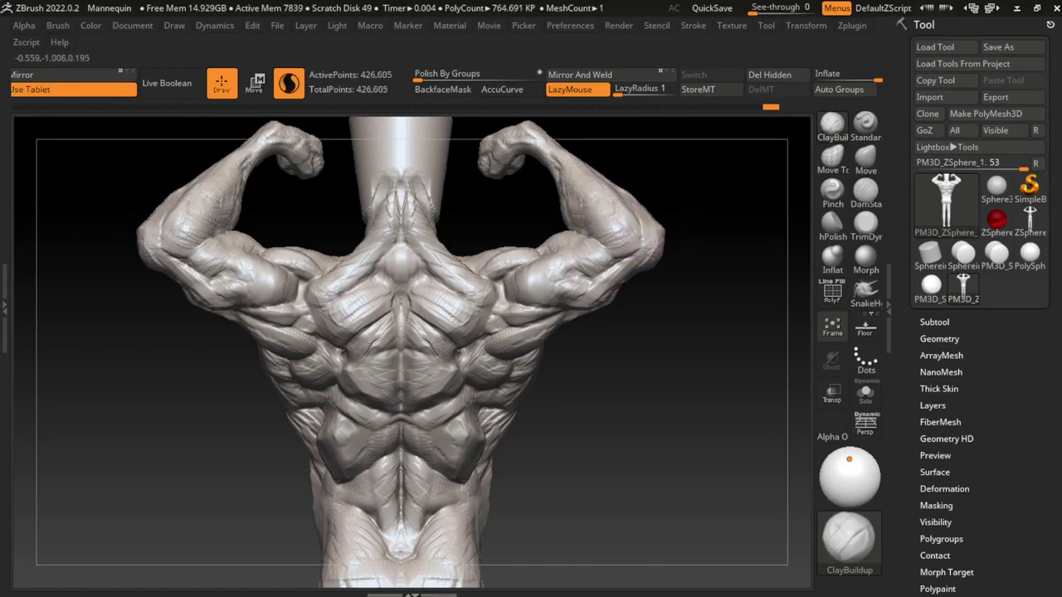
pyautogui.moveTo(584, 227)
pyautogui.mouseDown()
pyautogui.moveTo(578, 204)
pyautogui.moveTo(627, 266)
pyautogui.mouseUp()
# Step: Smooth the right deltoid and carve a separation line into it
pyautogui.press('shift')
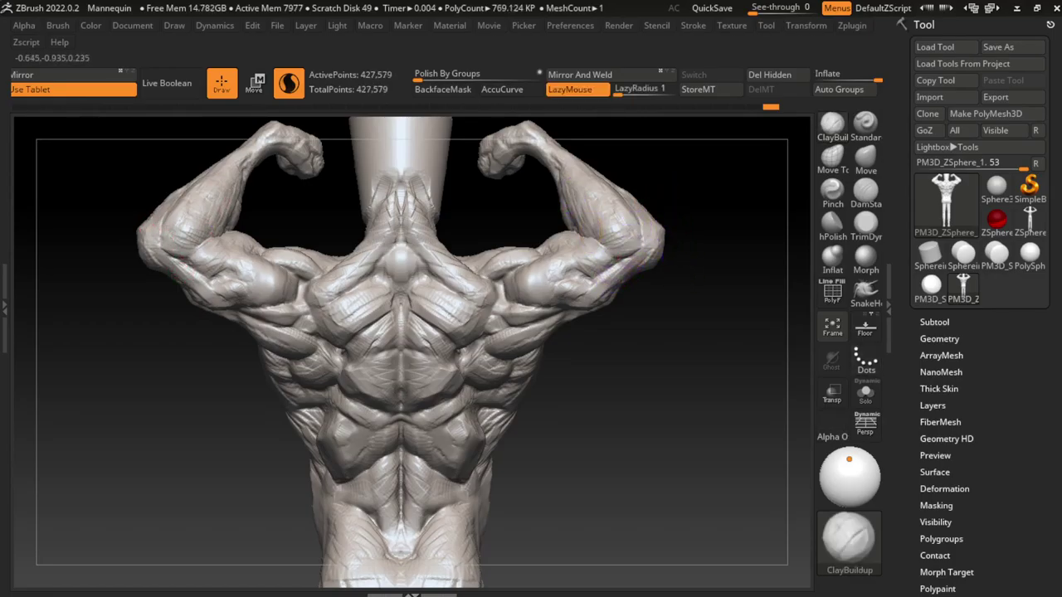
pyautogui.moveTo(655, 228); pyautogui.dragTo(644, 249)
pyautogui.press('s')
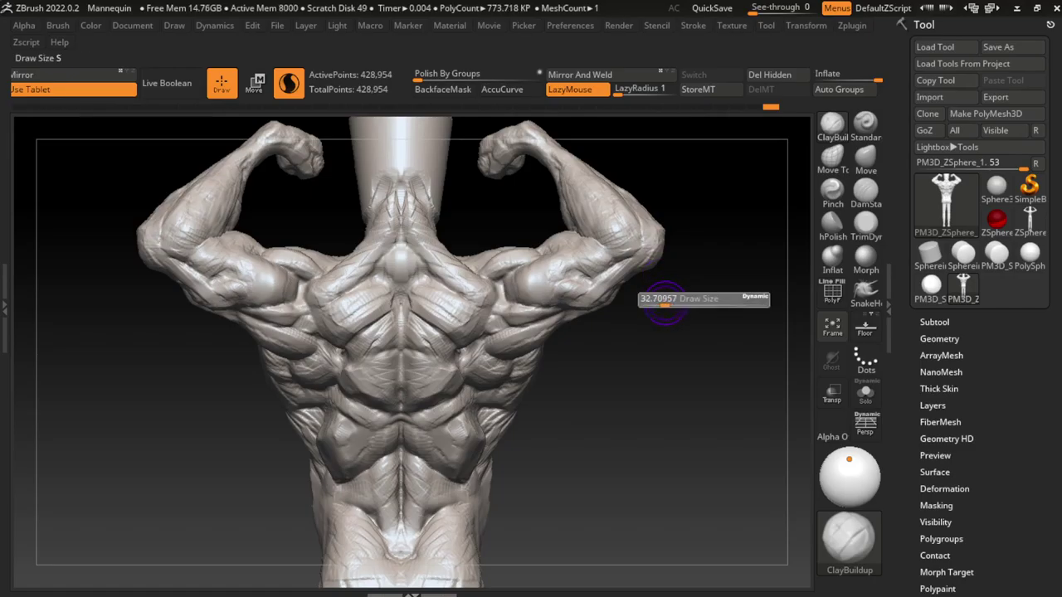
pyautogui.press('b')
pyautogui.press('d')
pyautogui.press('s')
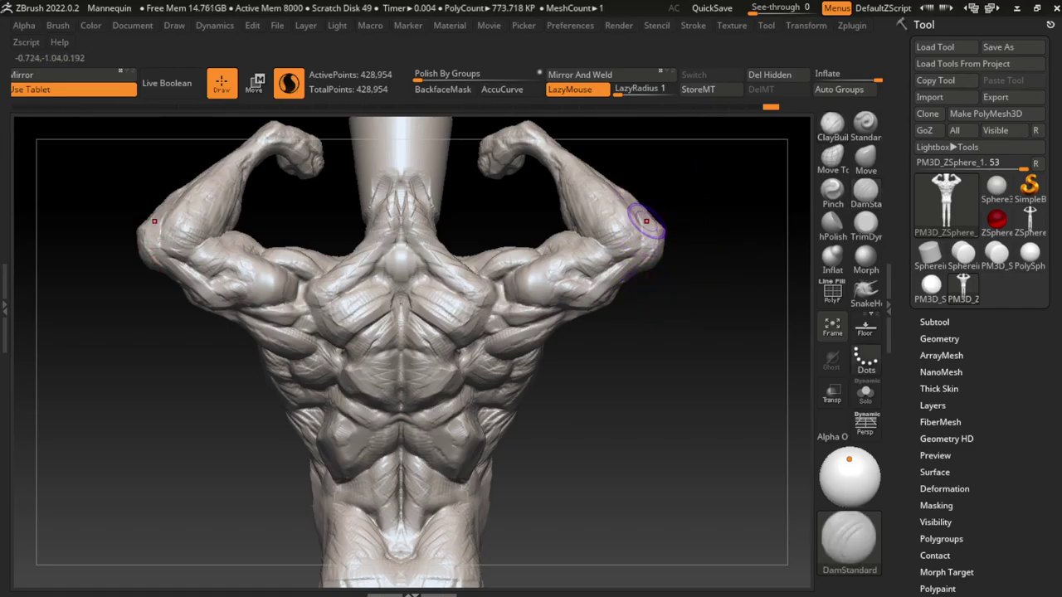
pyautogui.moveTo(647, 220)
pyautogui.mouseDown()
pyautogui.moveTo(635, 247)
pyautogui.moveTo(644, 249)
pyautogui.mouseUp()
pyautogui.press('b')
pyautogui.press('c')
pyautogui.press('b')
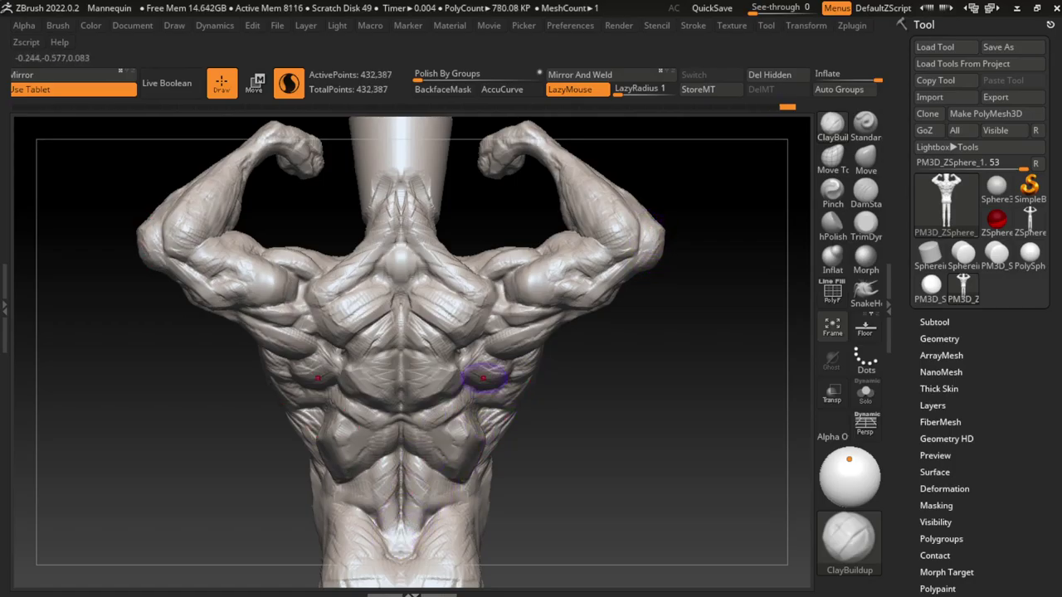
# Step: Build up the mirrored deltoids, undoing one stray stroke and refining their shape
pyautogui.moveTo(640, 209); pyautogui.dragTo(642, 249)
pyautogui.moveTo(639, 187); pyautogui.dragTo(638, 253)
pyautogui.moveTo(631, 217); pyautogui.dragTo(629, 239)
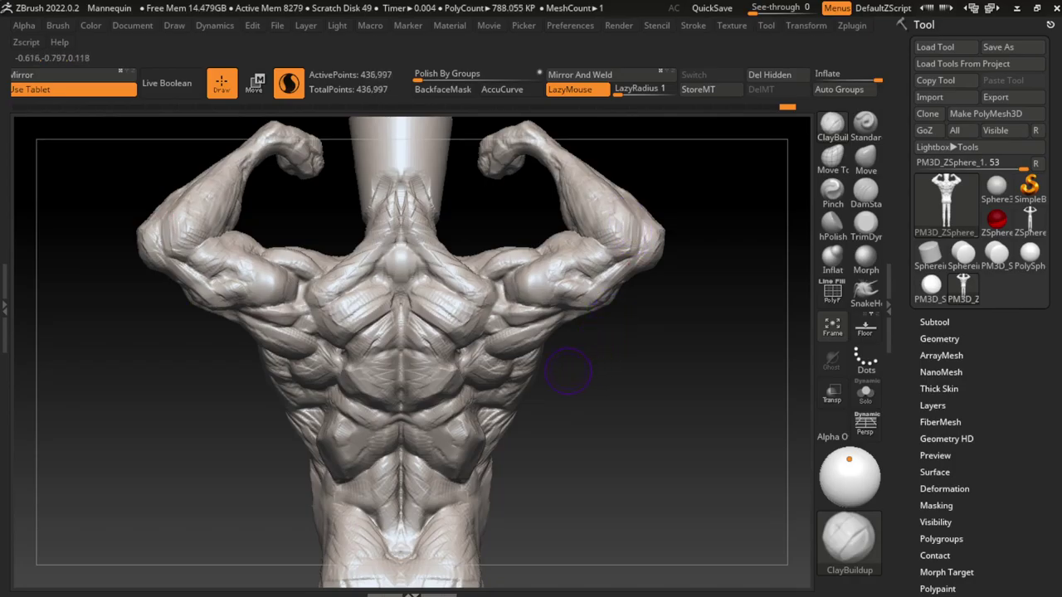
pyautogui.moveTo(621, 351); pyautogui.dragTo(630, 398)
pyautogui.moveTo(602, 259)
pyautogui.mouseDown()
pyautogui.moveTo(606, 290)
pyautogui.moveTo(634, 282)
pyautogui.mouseUp()
pyautogui.hotkey('ctrl', 'z')
pyautogui.hotkey('ctrl', 'z')
pyautogui.moveTo(659, 208)
pyautogui.mouseDown()
pyautogui.moveTo(661, 243)
pyautogui.moveTo(640, 268)
pyautogui.moveTo(661, 246)
pyautogui.moveTo(631, 268)
pyautogui.moveTo(661, 240)
pyautogui.moveTo(653, 260)
pyautogui.moveTo(719, 325)
pyautogui.mouseUp()
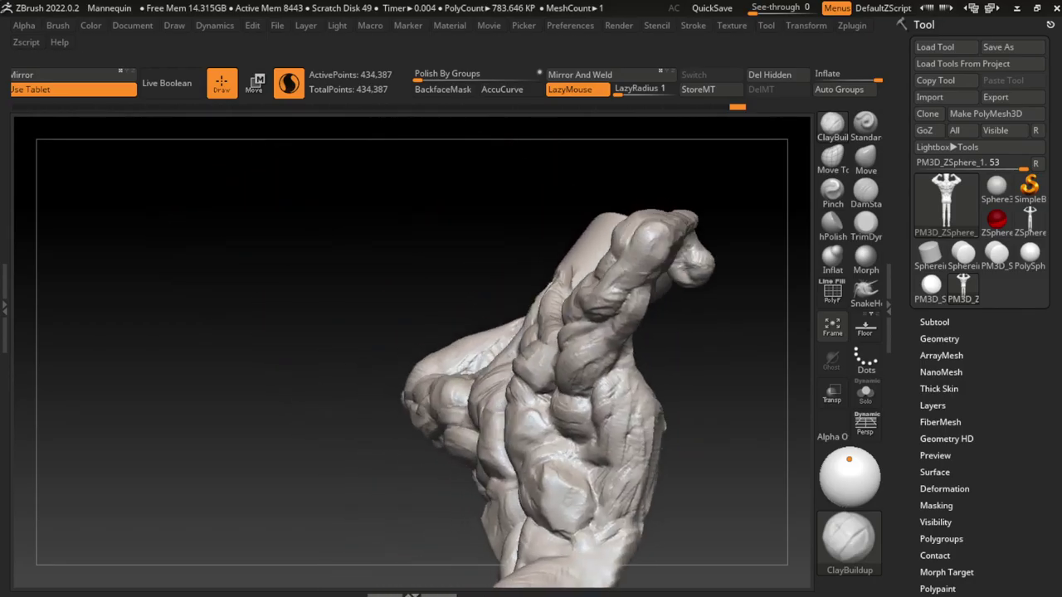
# Step: From a straight back view, build up mirrored ClayBuildup clay at the right armpit
pyautogui.press('b')
pyautogui.press('m')
pyautogui.press('v')
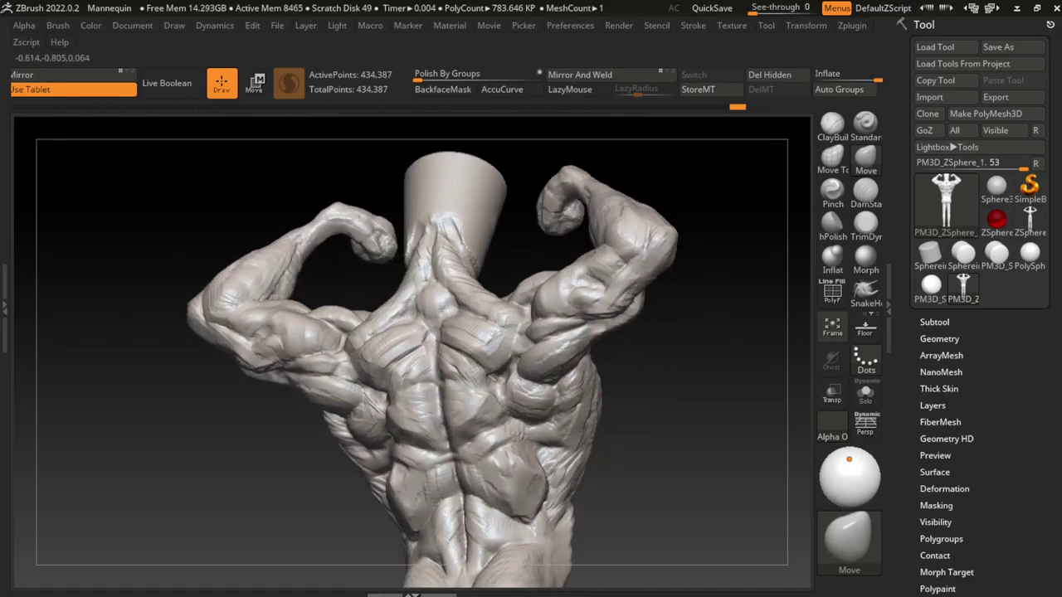
pyautogui.moveTo(647, 357)
pyautogui.keyDown('shift'); pyautogui.mouseDown()
pyautogui.moveTo(688, 360)
pyautogui.moveTo(660, 365)
pyautogui.mouseUp(); pyautogui.keyUp('shift')
pyautogui.press('s')
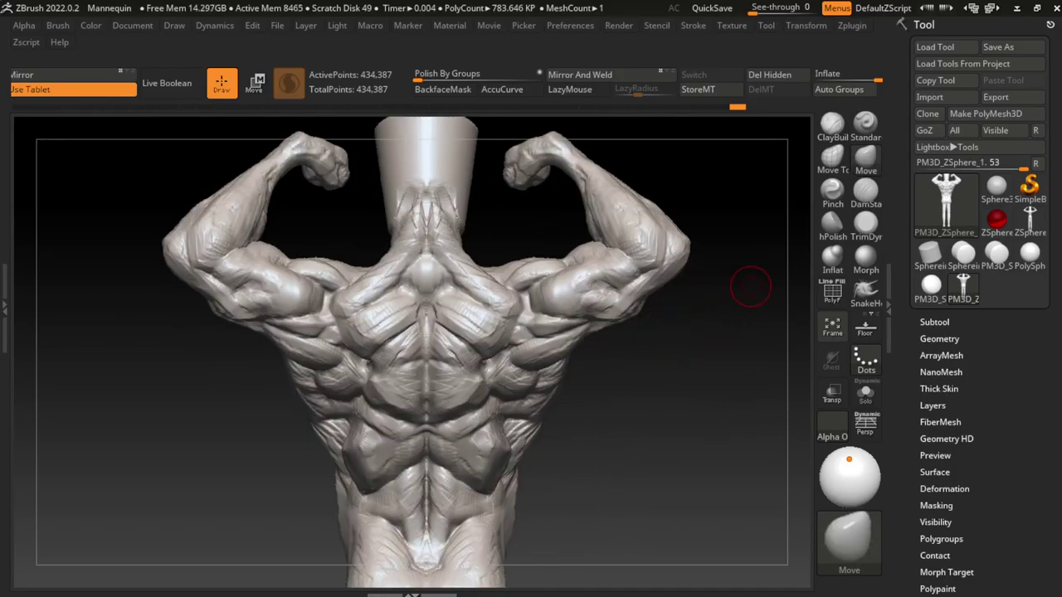
pyautogui.press('b')
pyautogui.press('t')
pyautogui.press('d')
pyautogui.press('b')
pyautogui.press('c')
pyautogui.press('b')
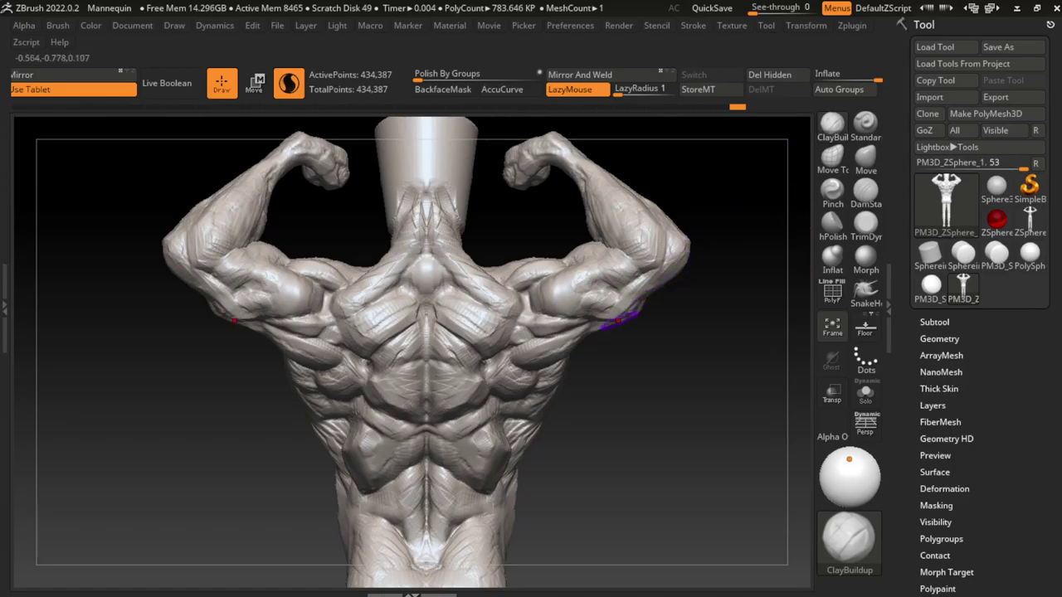
pyautogui.moveTo(637, 310)
pyautogui.mouseDown()
pyautogui.moveTo(629, 315)
pyautogui.moveTo(639, 321)
pyautogui.moveTo(604, 310)
pyautogui.moveTo(638, 286)
pyautogui.mouseUp()
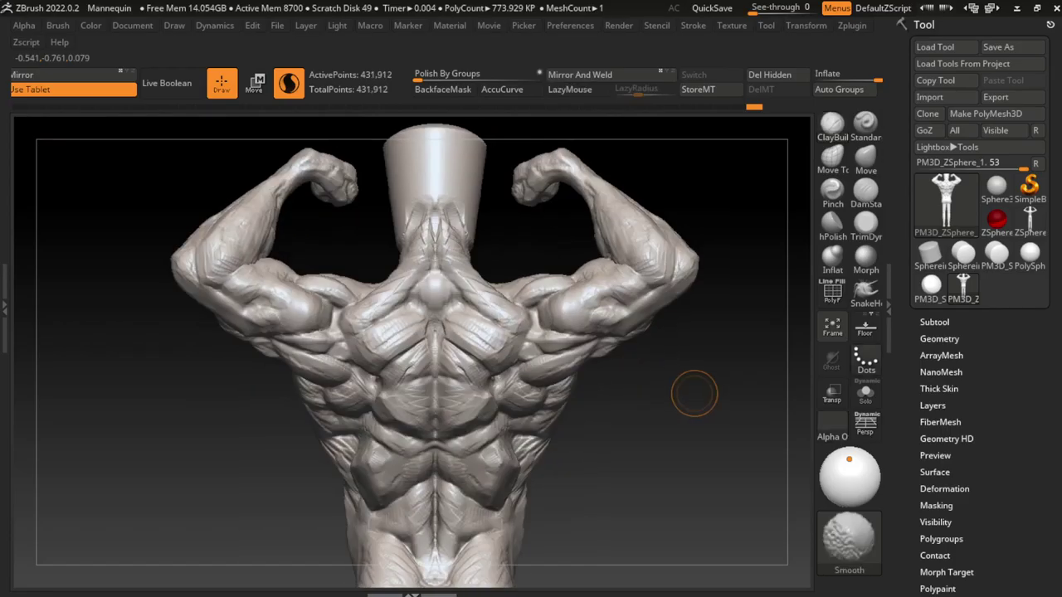
pyautogui.press('shift')
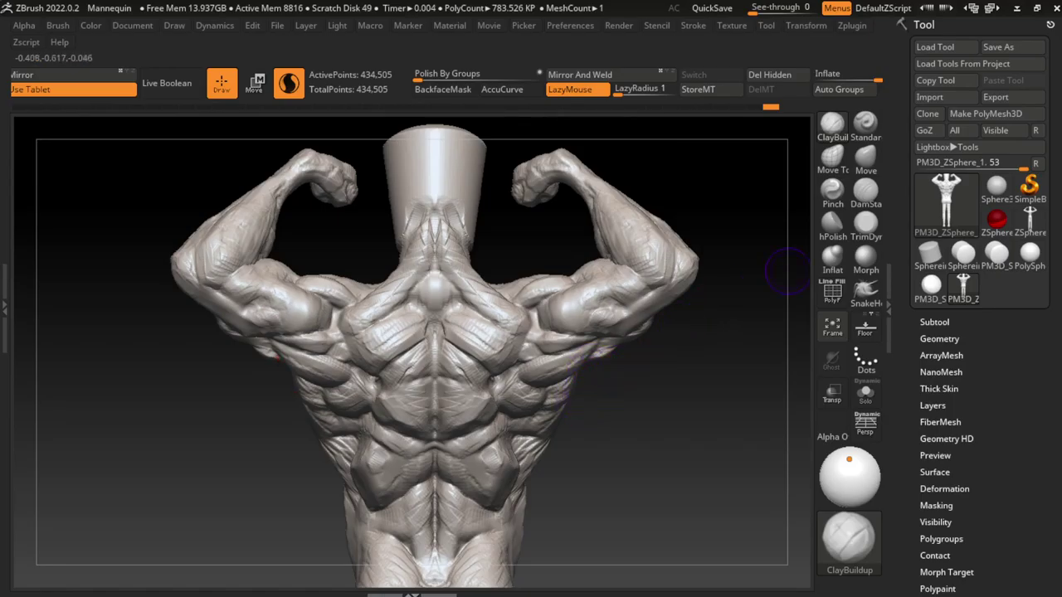
# Step: Build up clay on both shoulder blades and the right lower back with ClayBuildup
pyautogui.click(865, 195)
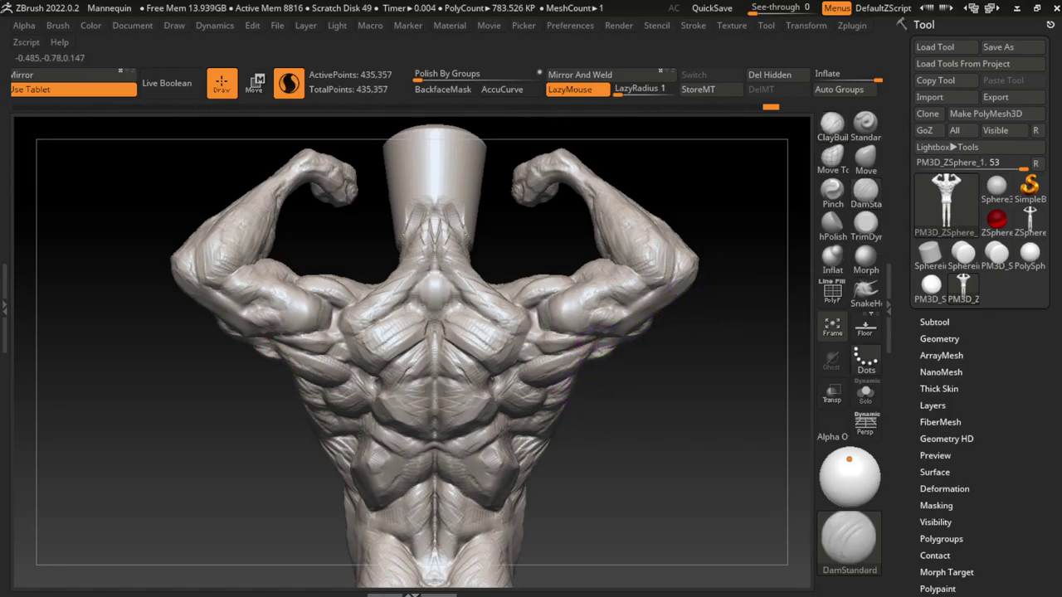
pyautogui.click(832, 125)
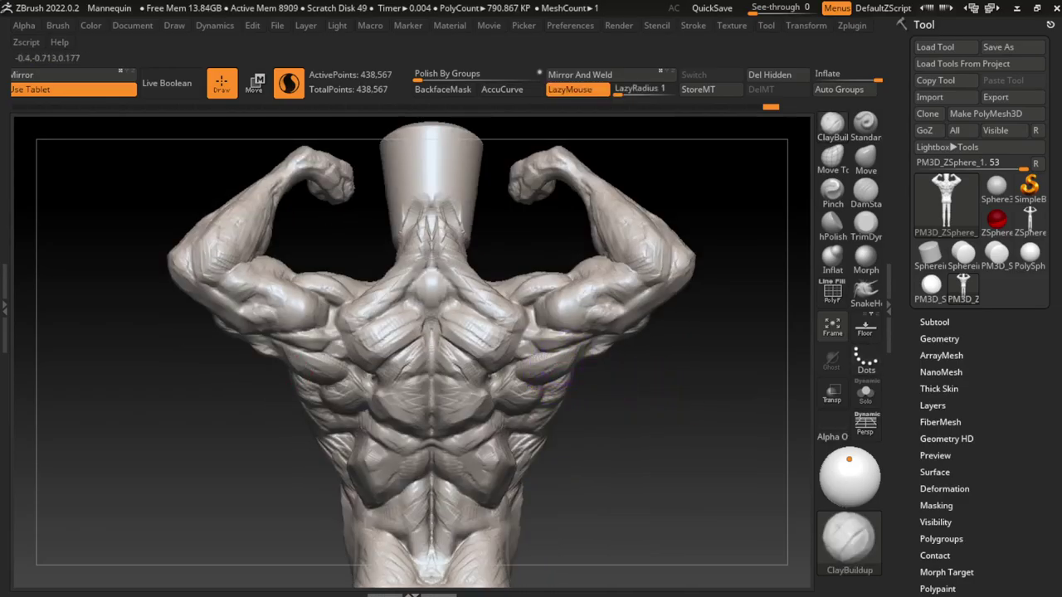
pyautogui.moveTo(282, 347)
pyautogui.mouseDown()
pyautogui.moveTo(293, 372)
pyautogui.moveTo(304, 362)
pyautogui.mouseUp()
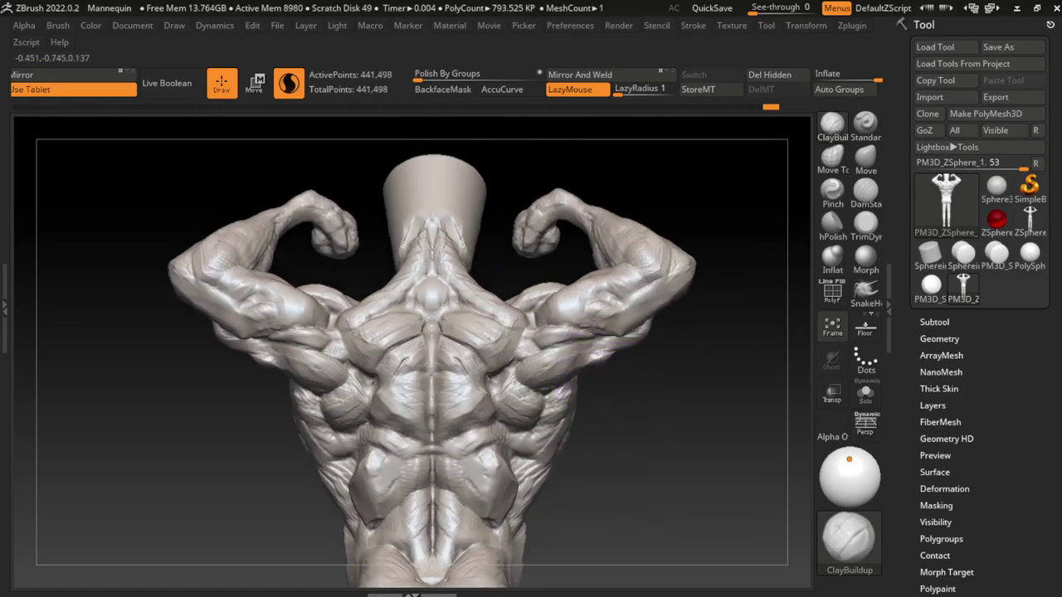
pyautogui.moveTo(541, 355); pyautogui.dragTo(558, 380)
pyautogui.moveTo(624, 415)
pyautogui.mouseDown()
pyautogui.moveTo(622, 390)
pyautogui.moveTo(554, 385)
pyautogui.moveTo(557, 371)
pyautogui.mouseUp()
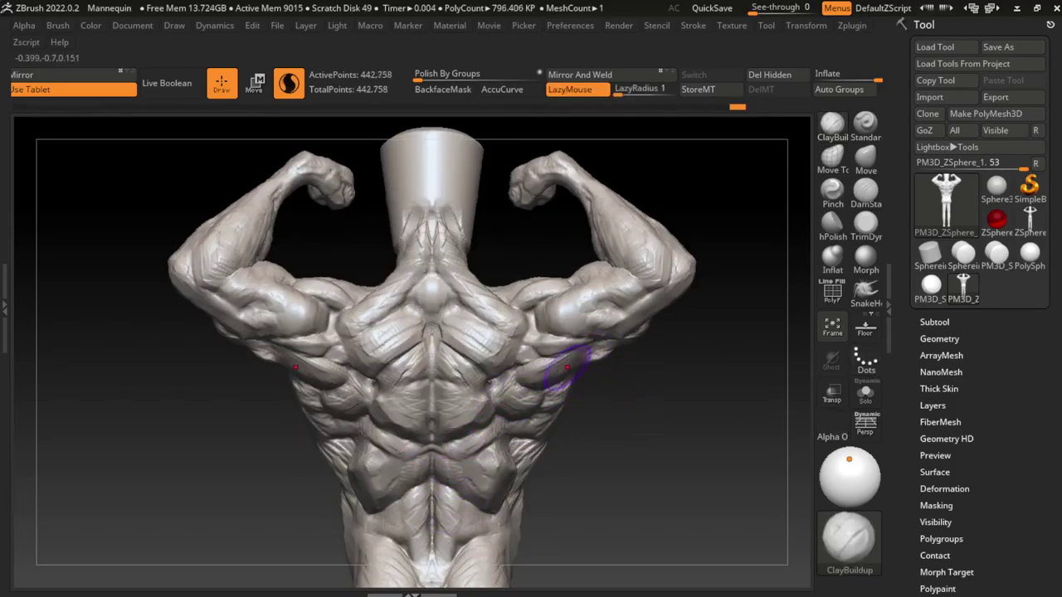
pyautogui.moveTo(477, 448)
pyautogui.mouseDown()
pyautogui.moveTo(506, 426)
pyautogui.moveTo(491, 402)
pyautogui.mouseUp()
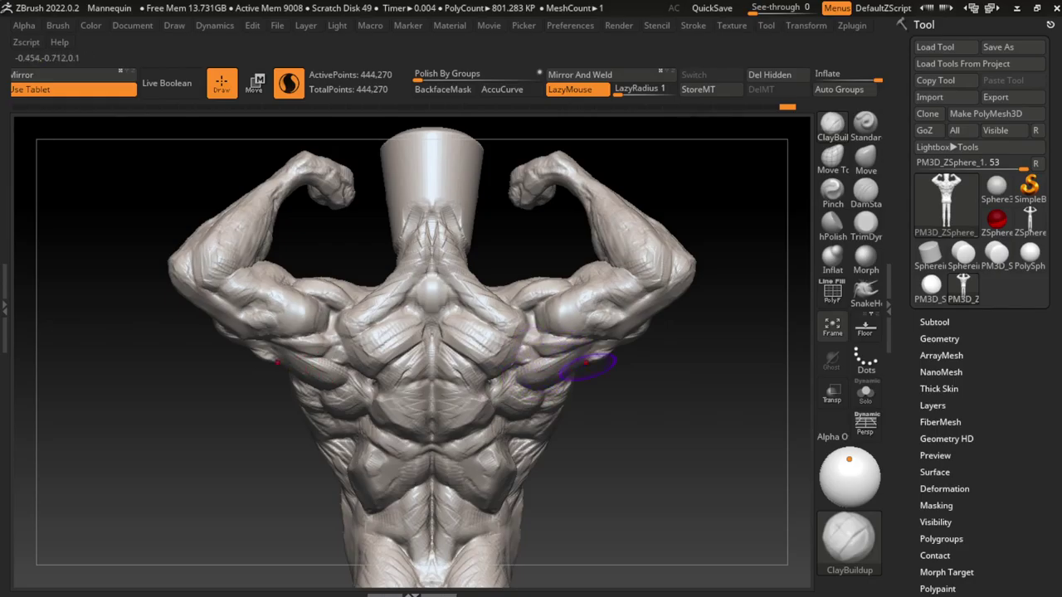
# Step: Carve mirrored creases into the mid-back with DamStandard
pyautogui.click(865, 195)
pyautogui.moveTo(539, 341); pyautogui.dragTo(544, 359)
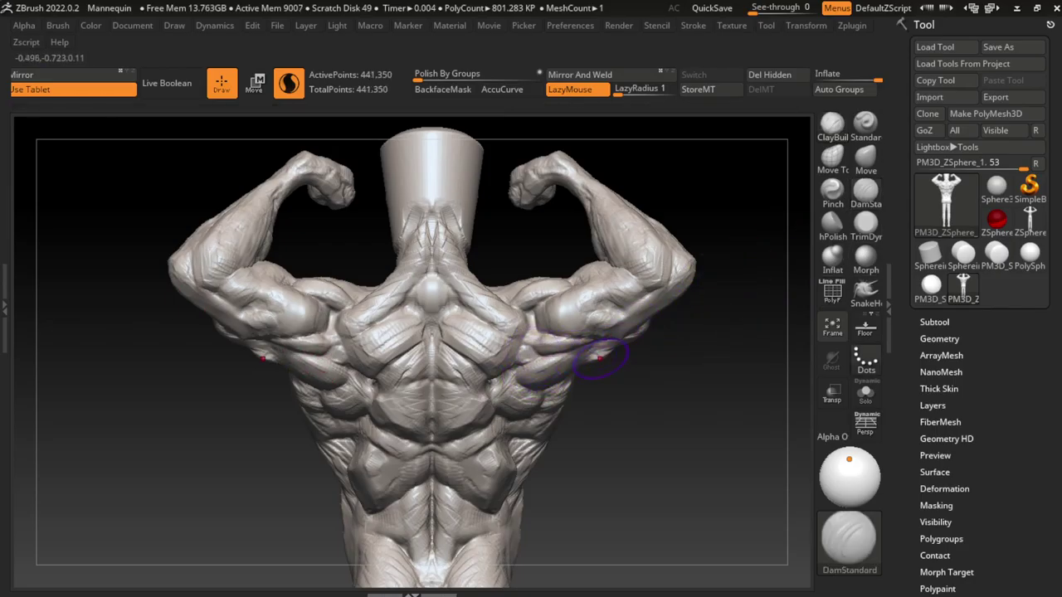
pyautogui.press('s')
# Step: Add more ClayBuildup mass to both sides of the upper back from a straight back view
pyautogui.click(832, 126)
pyautogui.moveTo(746, 191)
pyautogui.mouseDown()
pyautogui.moveTo(730, 274)
pyautogui.moveTo(535, 349)
pyautogui.moveTo(564, 347)
pyautogui.moveTo(546, 348)
pyautogui.mouseUp()
pyautogui.moveTo(664, 497); pyautogui.dragTo(647, 436)
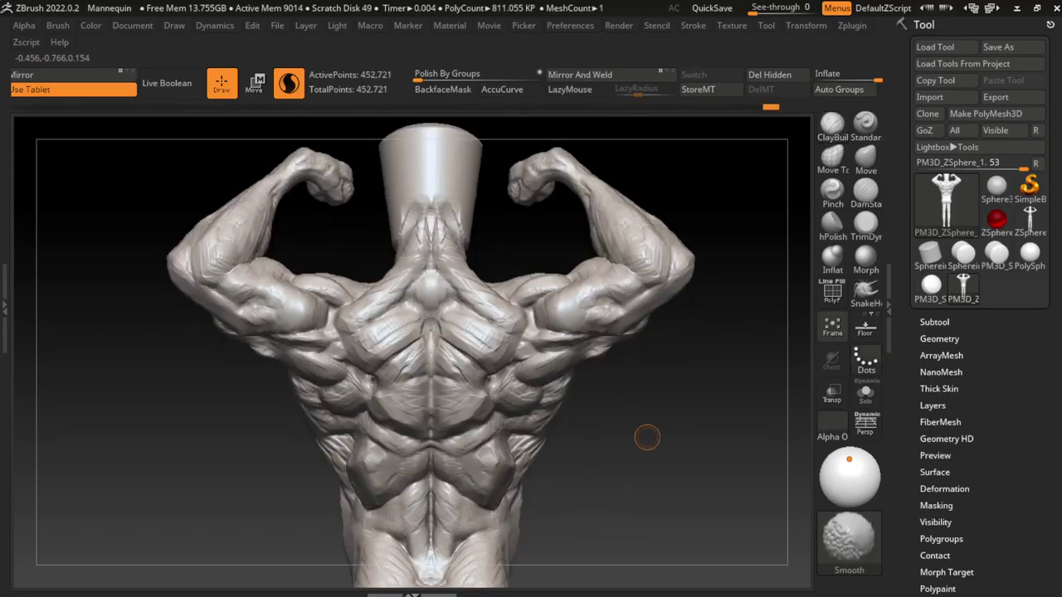
pyautogui.moveTo(534, 351); pyautogui.dragTo(538, 347)
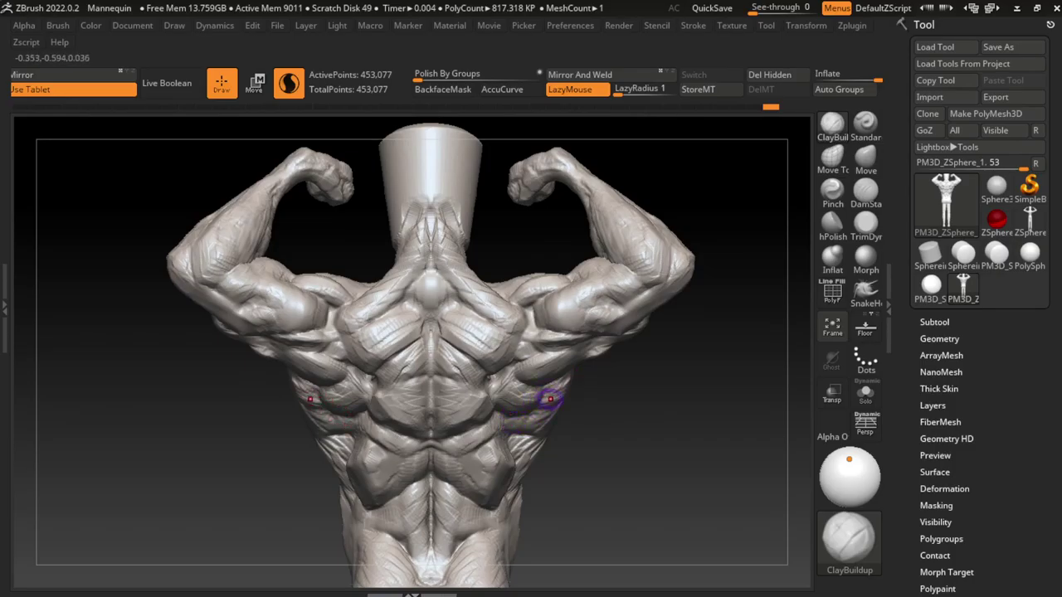
pyautogui.moveTo(567, 350); pyautogui.dragTo(556, 375)
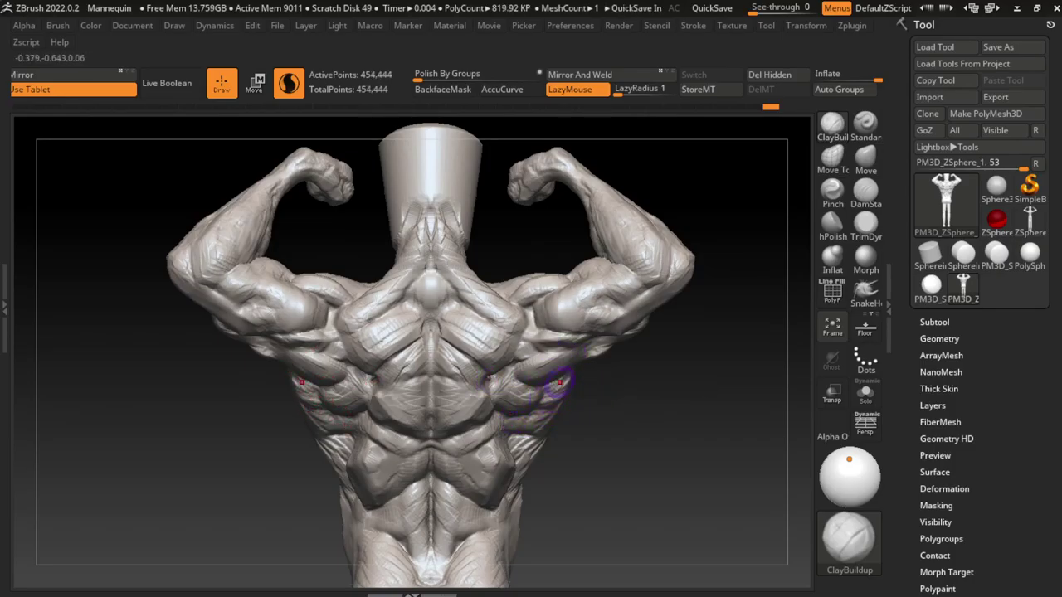
pyautogui.moveTo(516, 373); pyautogui.dragTo(518, 374)
pyautogui.moveTo(517, 375)
pyautogui.mouseDown(button='right')
pyautogui.moveTo(531, 390)
pyautogui.moveTo(522, 373)
pyautogui.mouseUp(button='right')
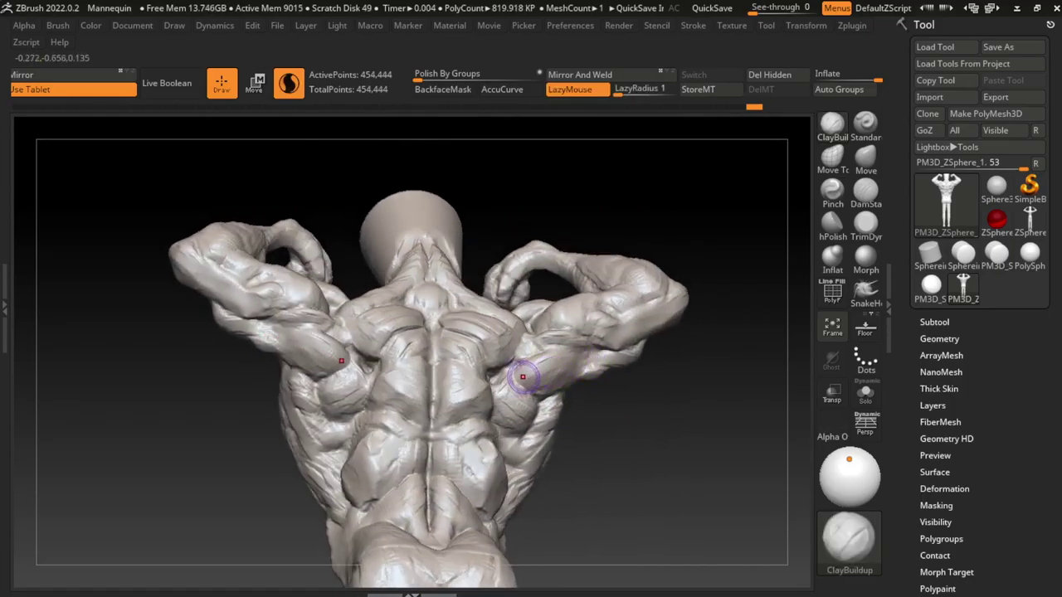
# Step: Build up the upper lats on both sides with mirrored ClayBuildup strokes
pyautogui.moveTo(530, 379)
pyautogui.mouseDown()
pyautogui.moveTo(544, 428)
pyautogui.moveTo(539, 380)
pyautogui.mouseUp()
pyautogui.moveTo(564, 406); pyautogui.dragTo(529, 392, button='right')
pyautogui.moveTo(529, 392); pyautogui.dragTo(506, 378)
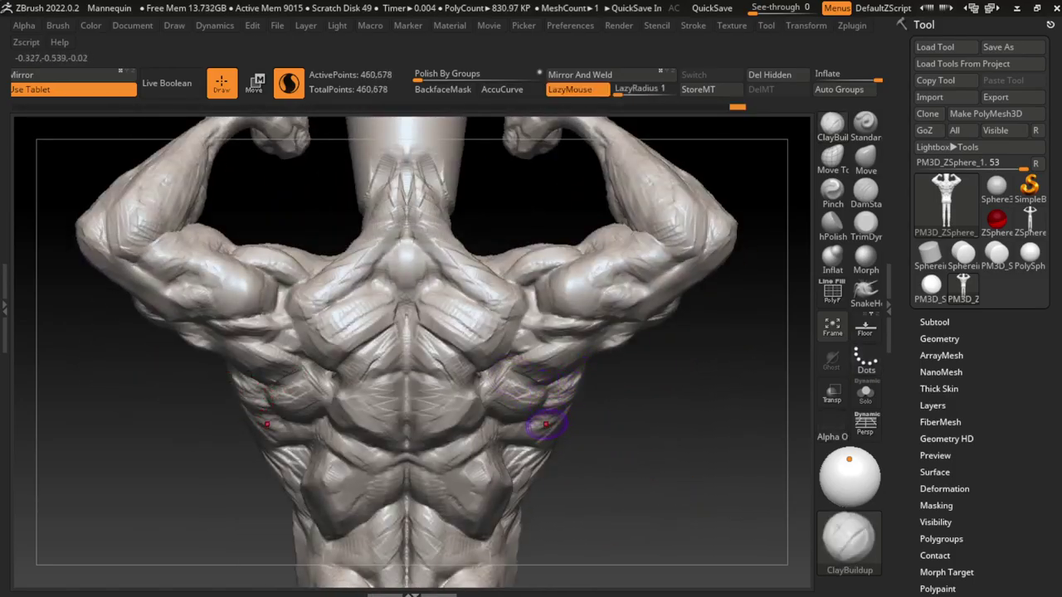
pyautogui.moveTo(537, 383); pyautogui.dragTo(543, 371)
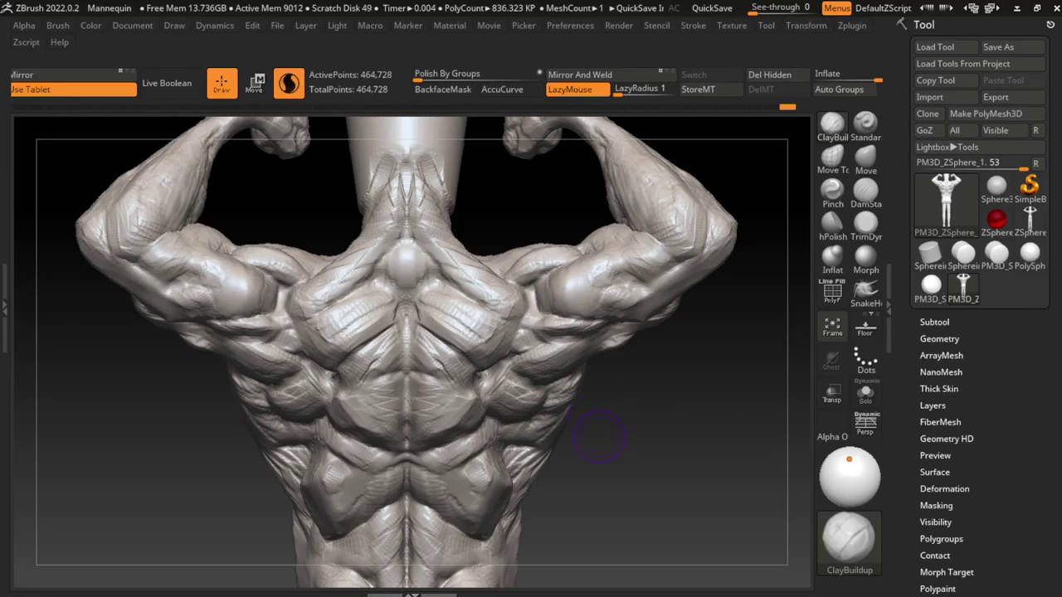
pyautogui.moveTo(563, 390)
pyautogui.mouseDown()
pyautogui.moveTo(552, 406)
pyautogui.moveTo(564, 384)
pyautogui.moveTo(558, 399)
pyautogui.mouseUp()
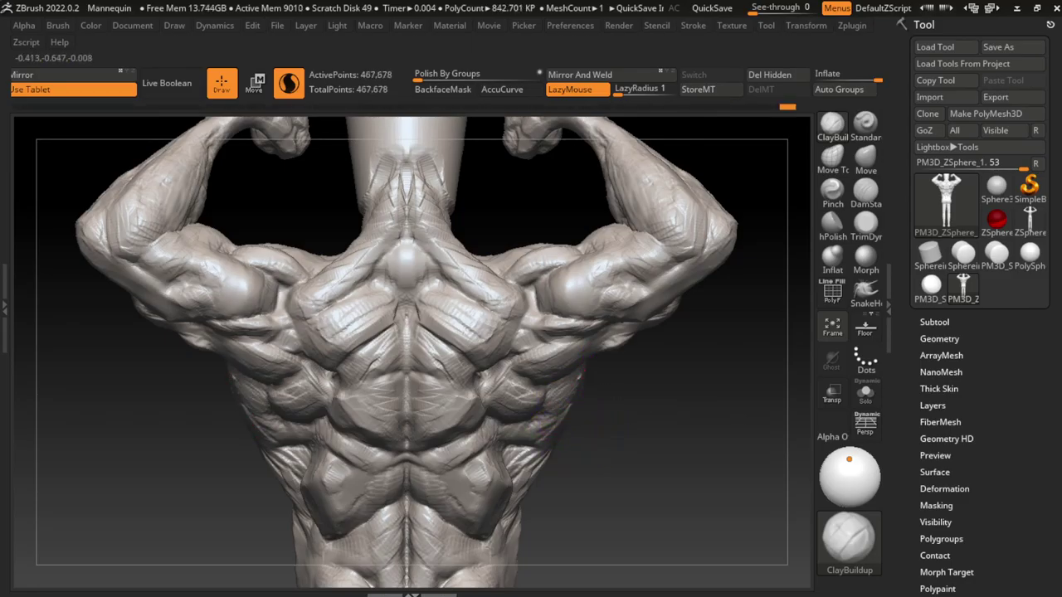
# Step: Add mirrored mass to the lower lats and both sides of the lower back
pyautogui.moveTo(497, 522); pyautogui.dragTo(456, 544)
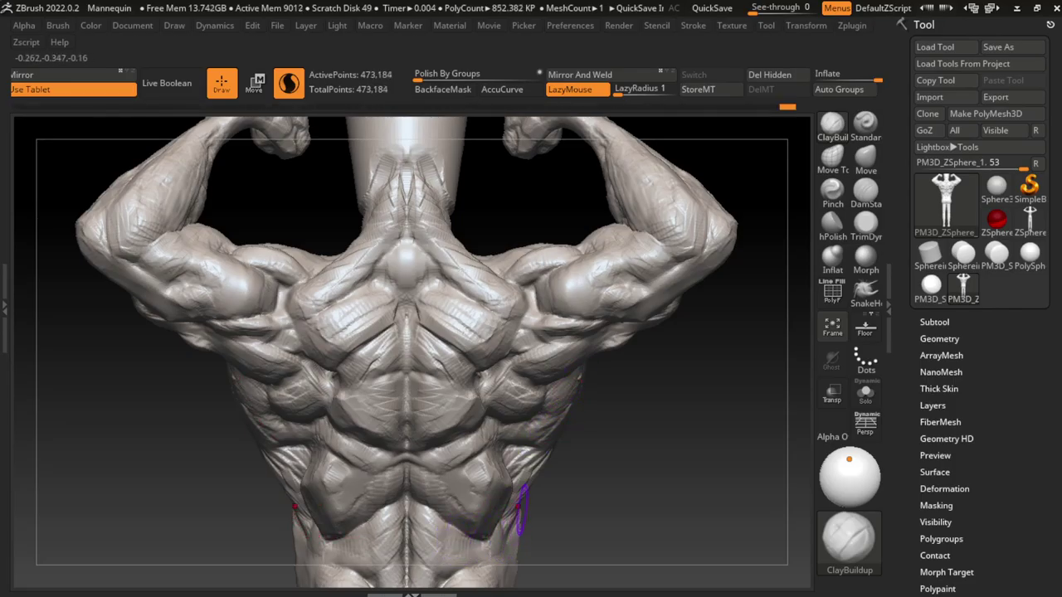
pyautogui.moveTo(548, 456)
pyautogui.mouseDown()
pyautogui.moveTo(552, 432)
pyautogui.moveTo(526, 451)
pyautogui.mouseUp()
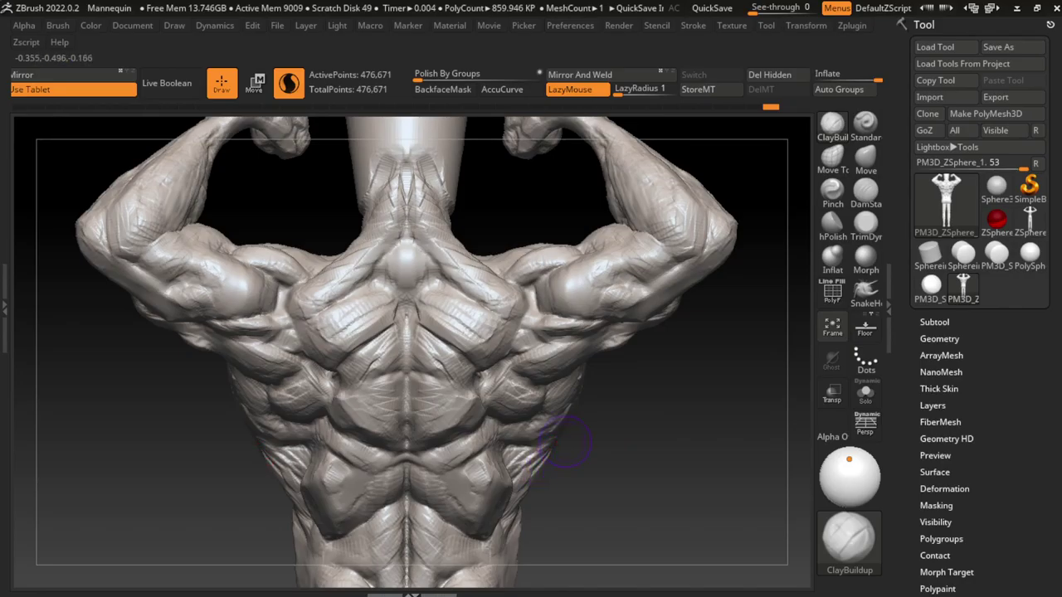
pyautogui.moveTo(533, 459)
pyautogui.mouseDown()
pyautogui.moveTo(523, 481)
pyautogui.moveTo(515, 458)
pyautogui.moveTo(524, 498)
pyautogui.moveTo(521, 477)
pyautogui.moveTo(544, 447)
pyautogui.mouseUp()
pyautogui.moveTo(545, 464); pyautogui.dragTo(604, 502, button='right')
pyautogui.moveTo(531, 506)
pyautogui.mouseDown()
pyautogui.moveTo(519, 481)
pyautogui.moveTo(543, 467)
pyautogui.moveTo(509, 564)
pyautogui.moveTo(516, 450)
pyautogui.moveTo(508, 513)
pyautogui.moveTo(515, 483)
pyautogui.mouseUp()
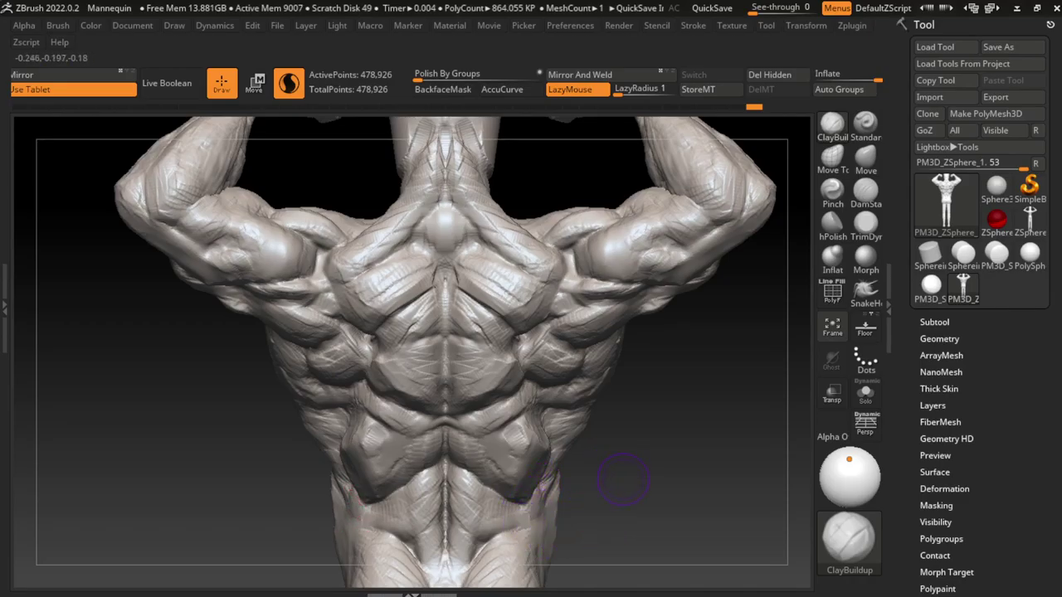
# Step: Zoom out to frame the whole flexing figure and select the Move brush
pyautogui.keyDown('alt'); pyautogui.moveTo(625, 483); pyautogui.dragTo(599, 489); pyautogui.keyUp('alt')
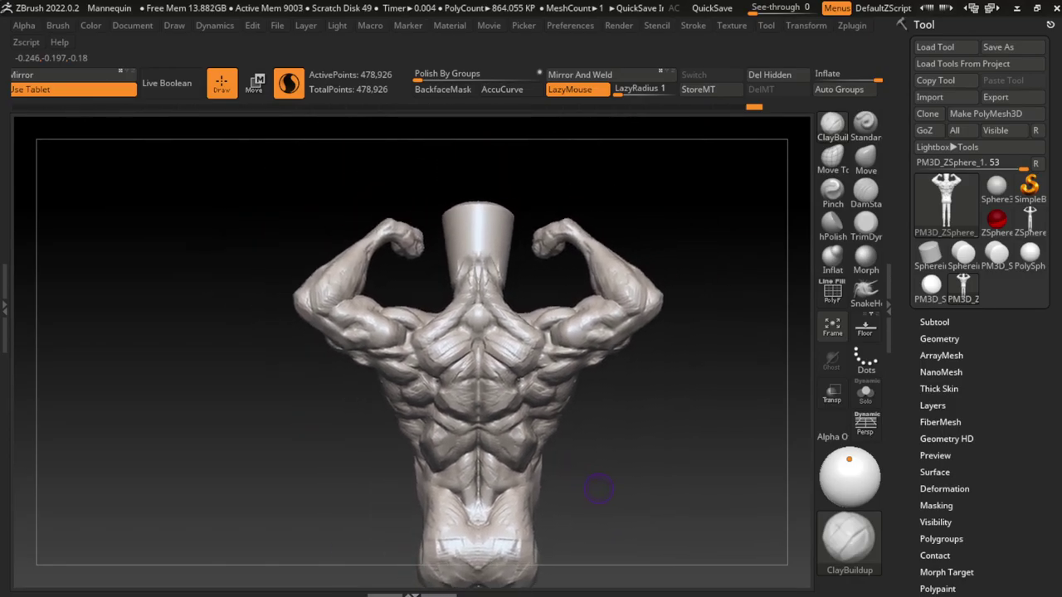
pyautogui.click(866, 156)
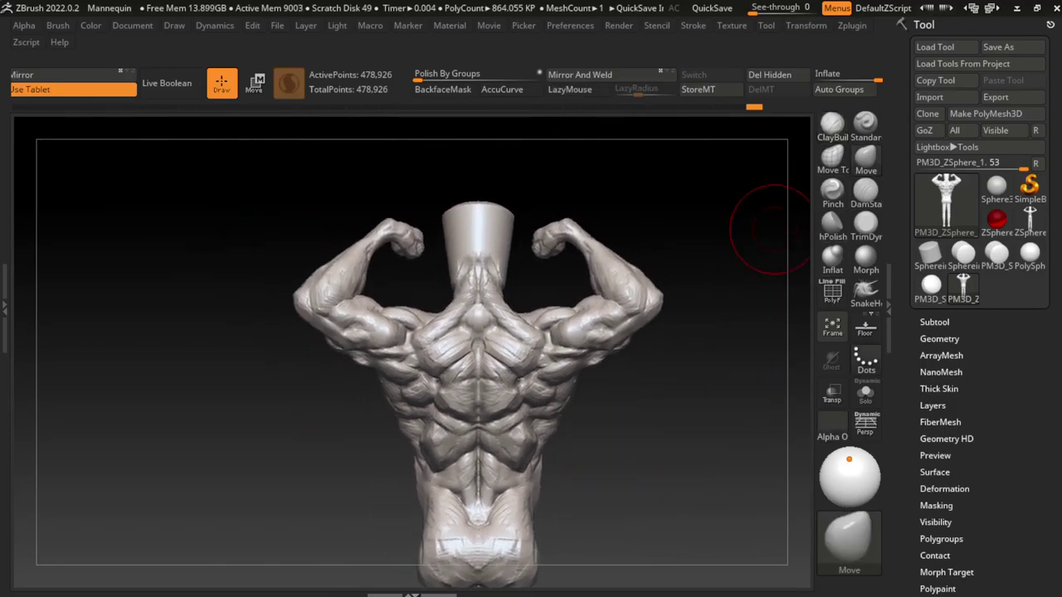
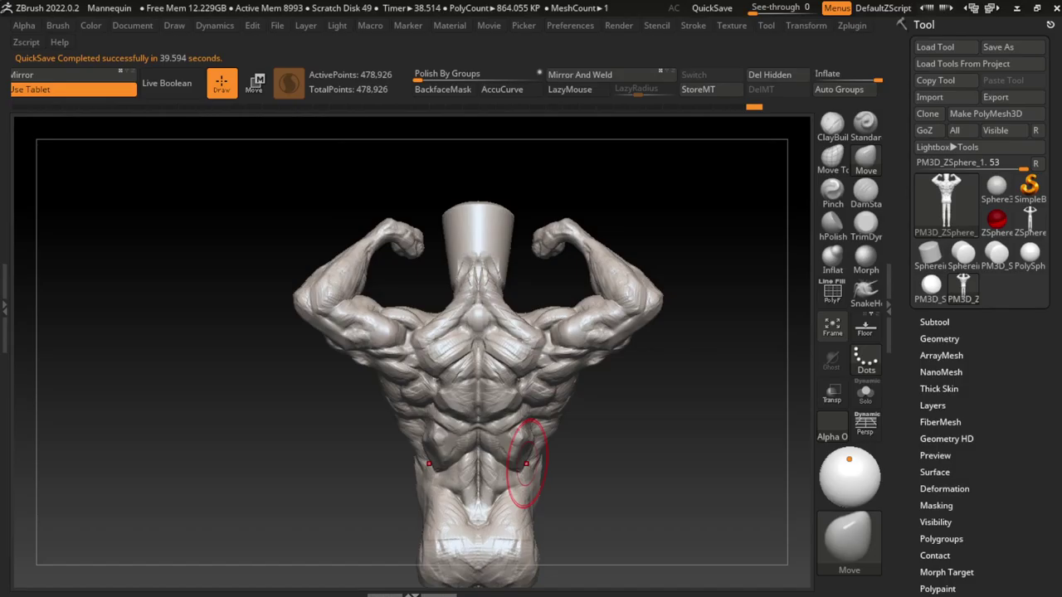
# Step: Undo the last back change and smooth the lower back on both sides of the spine
pyautogui.hotkey('ctrl', 'z')
pyautogui.moveTo(531, 435)
pyautogui.keyDown('shift'); pyautogui.mouseDown()
pyautogui.moveTo(535, 483)
pyautogui.moveTo(539, 440)
pyautogui.moveTo(539, 458)
pyautogui.moveTo(510, 490)
pyautogui.mouseUp(); pyautogui.keyUp('shift')
pyautogui.keyDown('shift'); pyautogui.moveTo(539, 436); pyautogui.dragTo(518, 490); pyautogui.keyUp('shift')
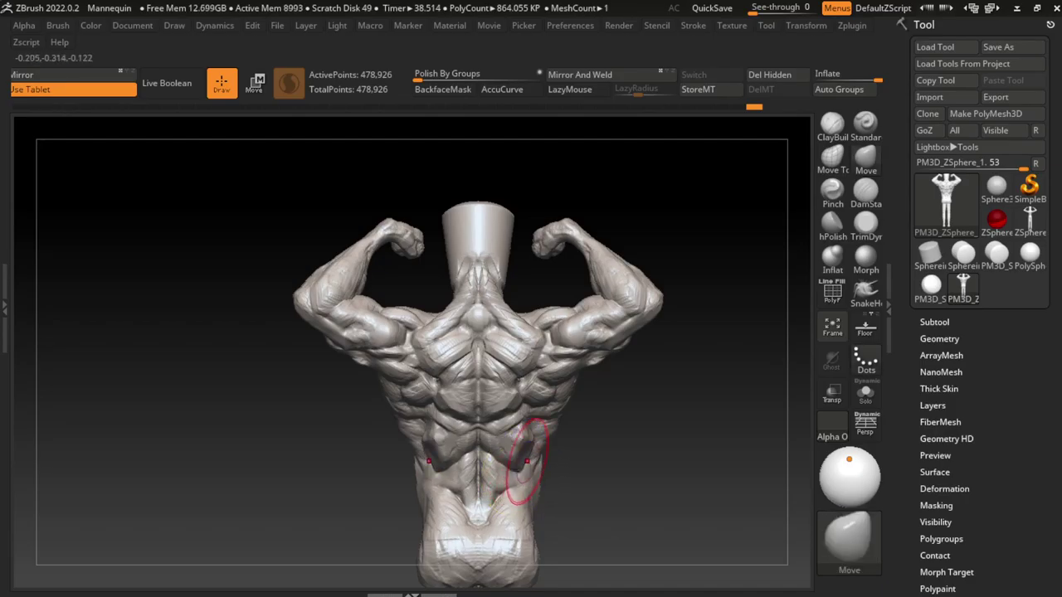
pyautogui.moveTo(533, 450)
pyautogui.keyDown('shift'); pyautogui.mouseDown()
pyautogui.moveTo(526, 465)
pyautogui.moveTo(535, 425)
pyautogui.mouseUp(); pyautogui.keyUp('shift')
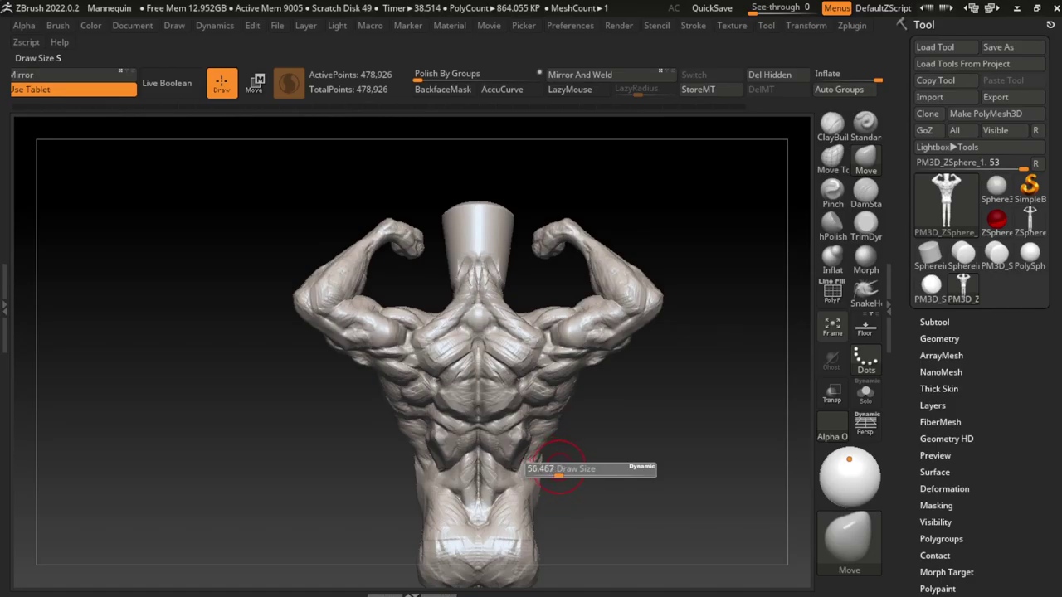
pyautogui.keyDown('shift'); pyautogui.moveTo(489, 465); pyautogui.dragTo(510, 493); pyautogui.keyUp('shift')
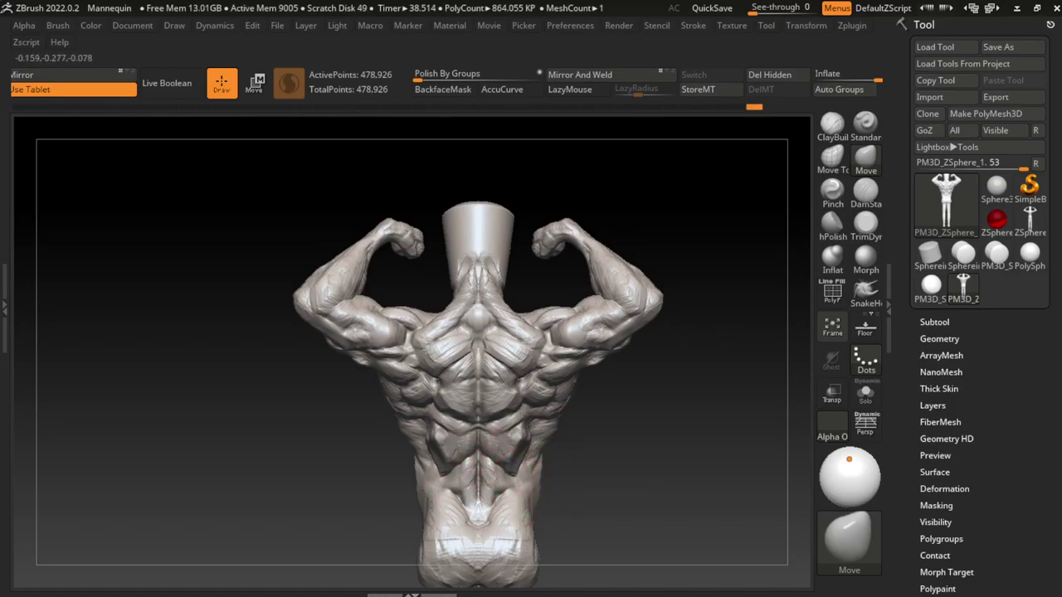
# Step: Switch to ClayBuildup, zoom in, and build clay on both lower-back sides with X symmetry
pyautogui.press('b')
pyautogui.press('c')
pyautogui.press('b')
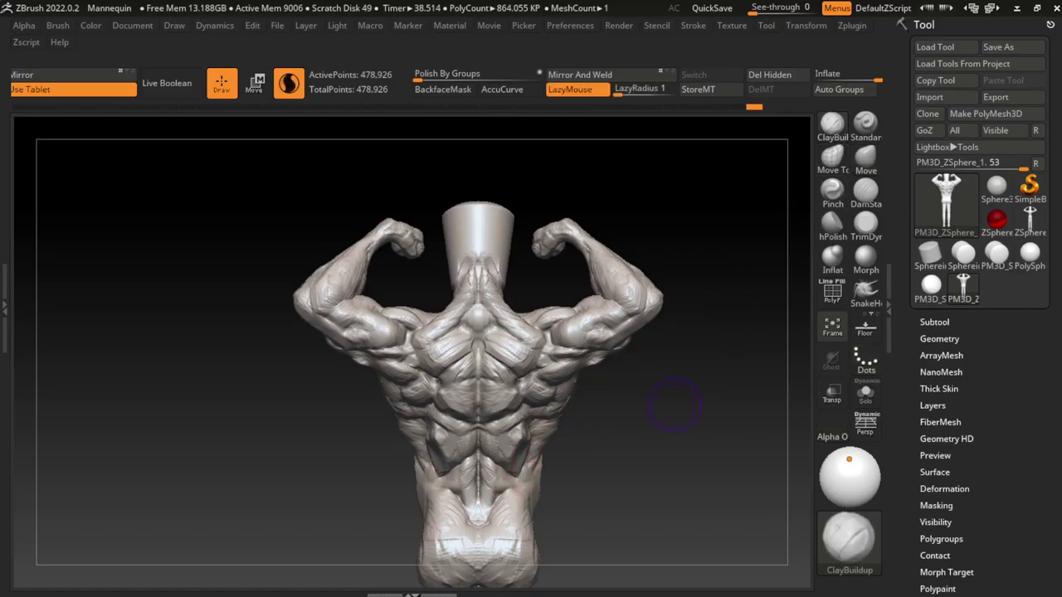
pyautogui.press('s')
pyautogui.keyDown('ctrl'); pyautogui.moveTo(581, 472); pyautogui.dragTo(531, 465, button='right'); pyautogui.keyUp('ctrl')
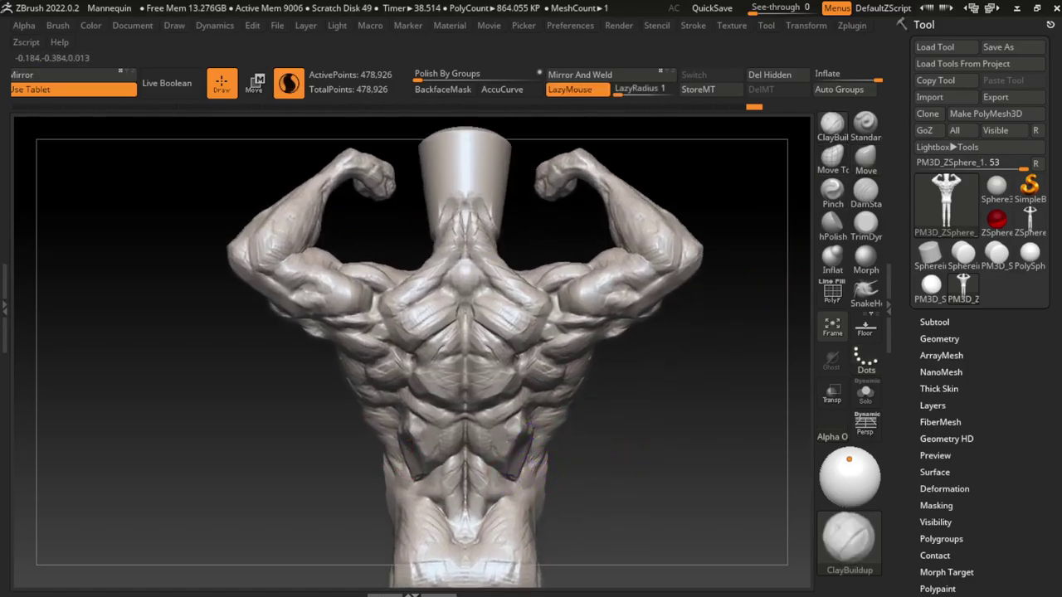
pyautogui.moveTo(530, 431)
pyautogui.mouseDown()
pyautogui.moveTo(495, 450)
pyautogui.moveTo(522, 444)
pyautogui.moveTo(510, 469)
pyautogui.moveTo(529, 527)
pyautogui.mouseUp()
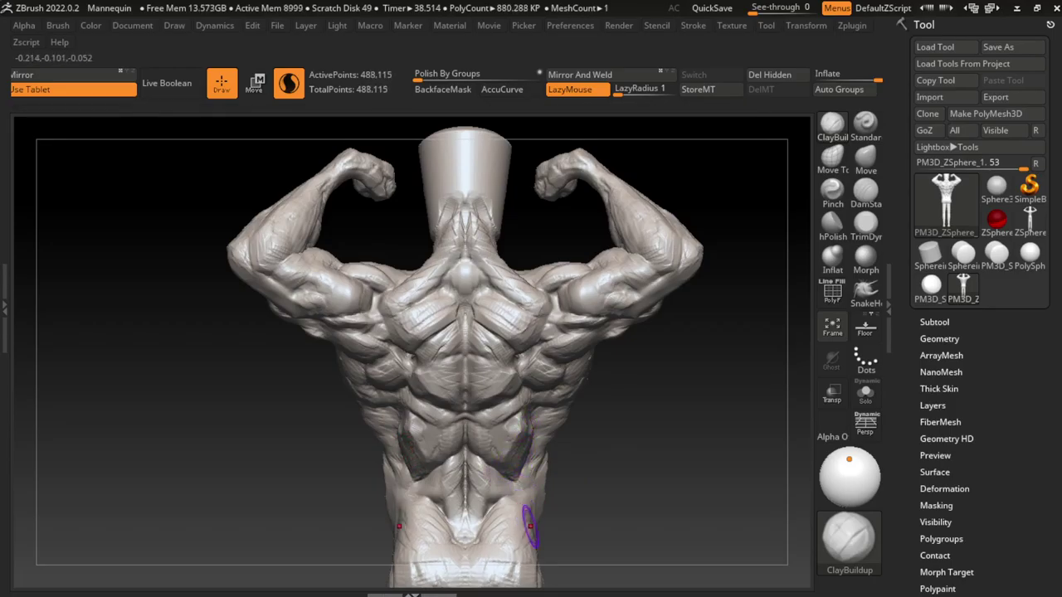
# Step: Orbit around the torso to check the lower back, then return to the straight back view
pyautogui.moveTo(597, 515); pyautogui.dragTo(448, 490)
pyautogui.click(865, 155)
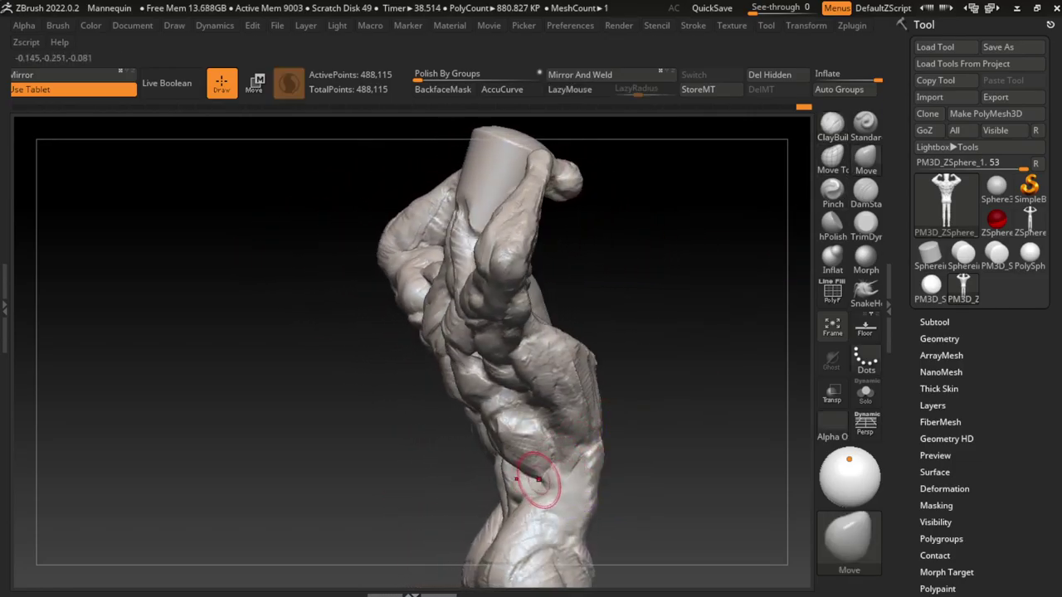
pyautogui.moveTo(680, 464); pyautogui.dragTo(721, 461)
pyautogui.keyDown('shift'); pyautogui.moveTo(647, 457); pyautogui.dragTo(603, 452); pyautogui.keyUp('shift')
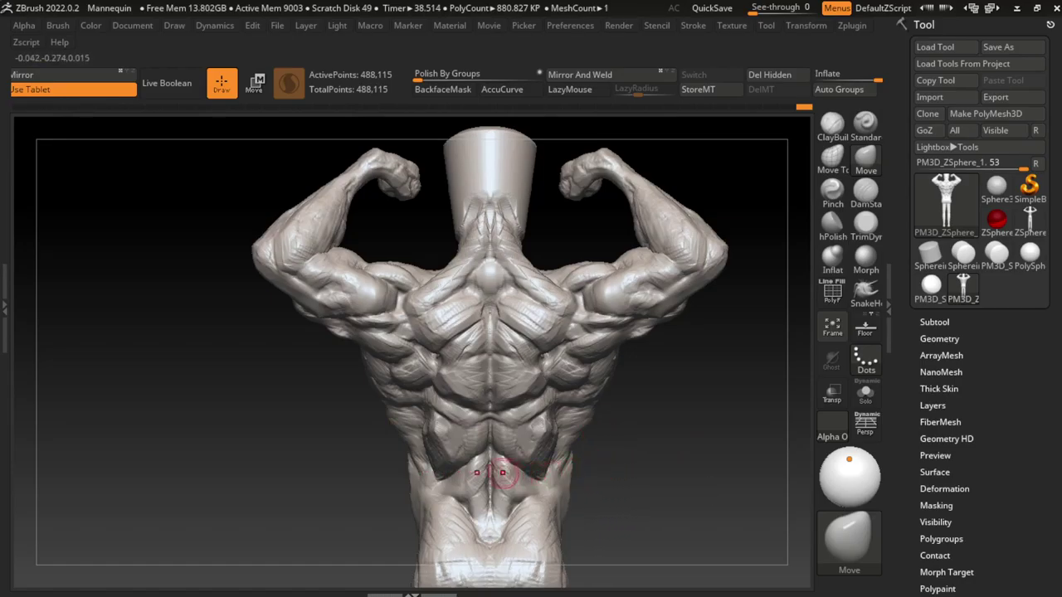
# Step: Add ClayBuildup strokes on the lower back, beside the mid-back spine and lower-right back
pyautogui.click(832, 125)
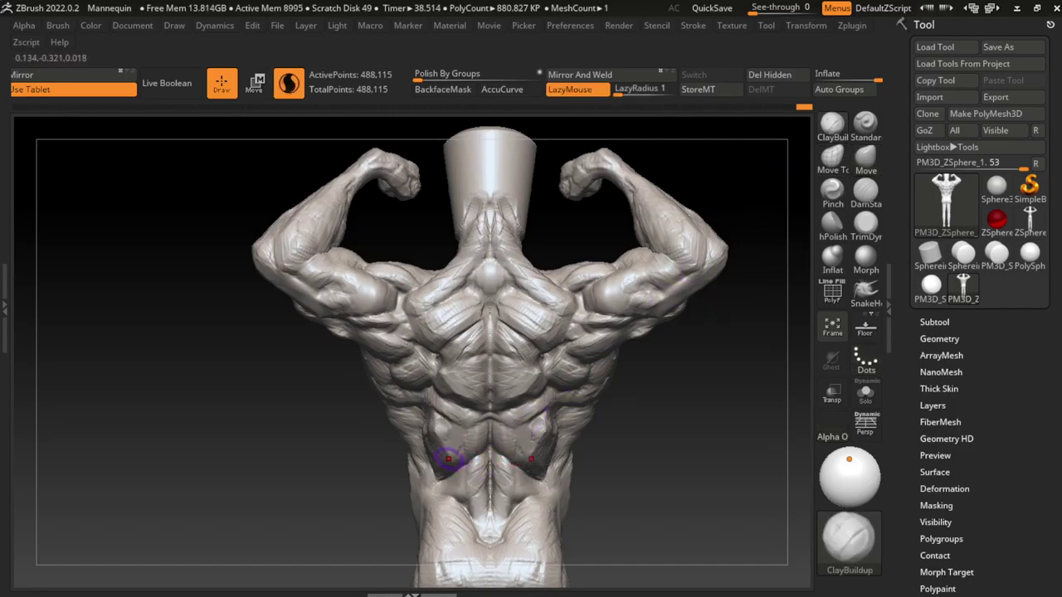
pyautogui.moveTo(445, 452)
pyautogui.mouseDown()
pyautogui.moveTo(436, 469)
pyautogui.moveTo(470, 463)
pyautogui.moveTo(486, 431)
pyautogui.moveTo(498, 432)
pyautogui.mouseUp()
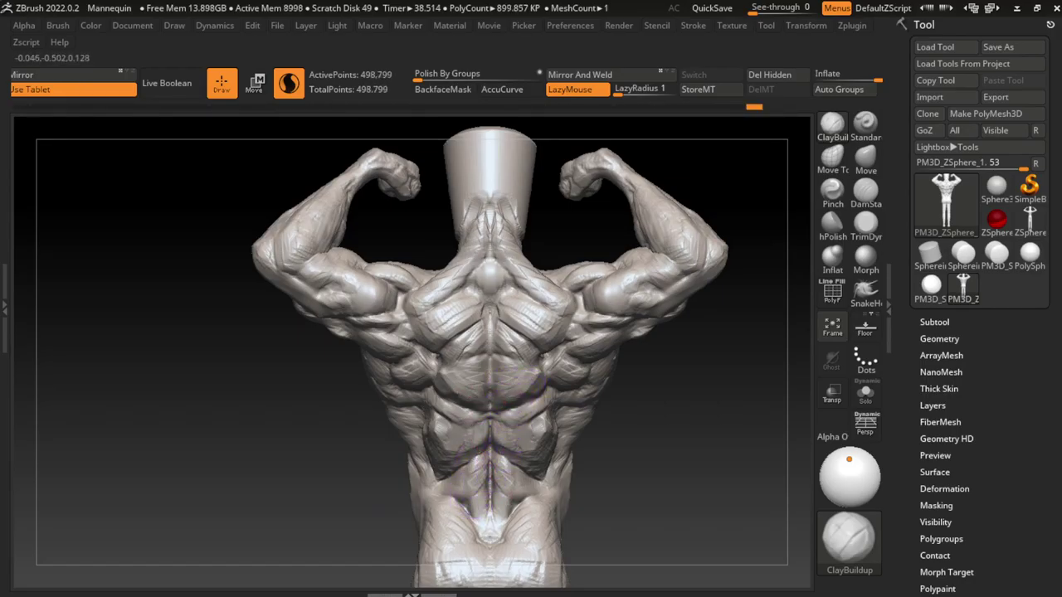
pyautogui.moveTo(502, 404)
pyautogui.mouseDown()
pyautogui.moveTo(489, 400)
pyautogui.moveTo(531, 403)
pyautogui.mouseUp()
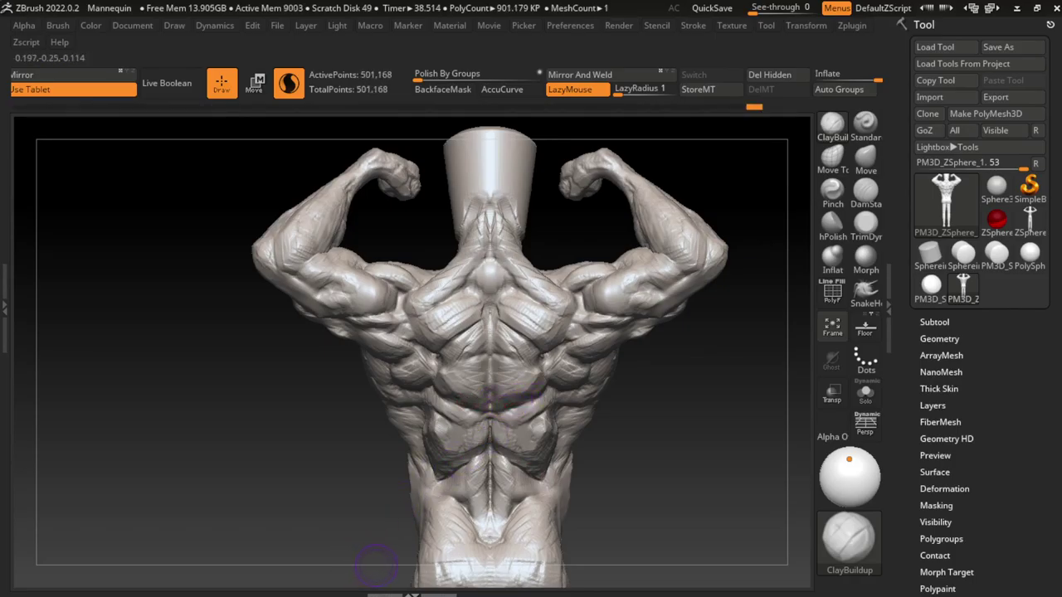
pyautogui.moveTo(508, 428); pyautogui.dragTo(535, 423)
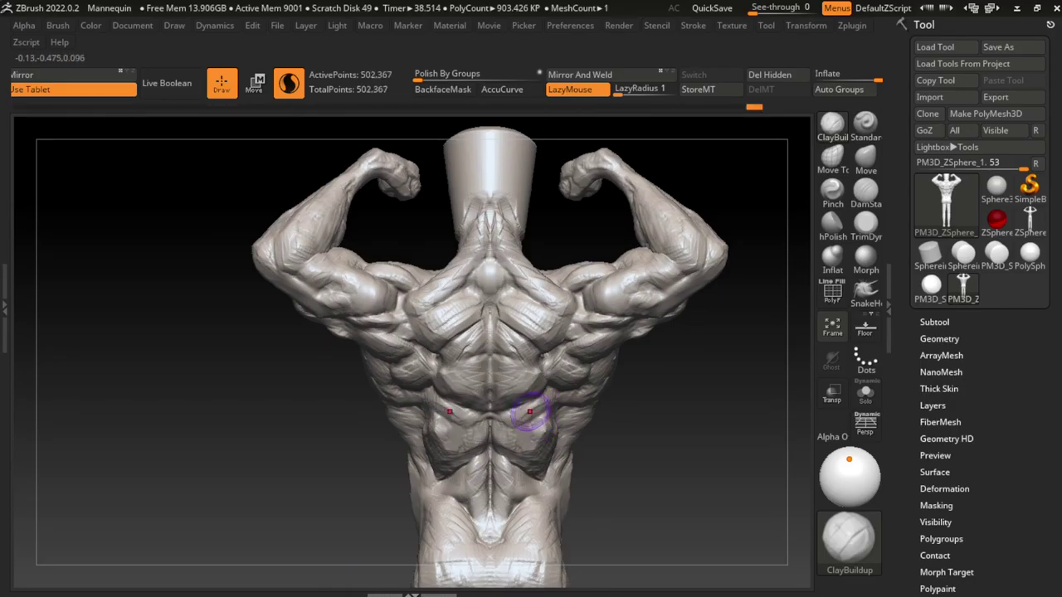
# Step: Undo the lower-right clay stroke and reshape the lower back symmetrically
pyautogui.press('ctrl')
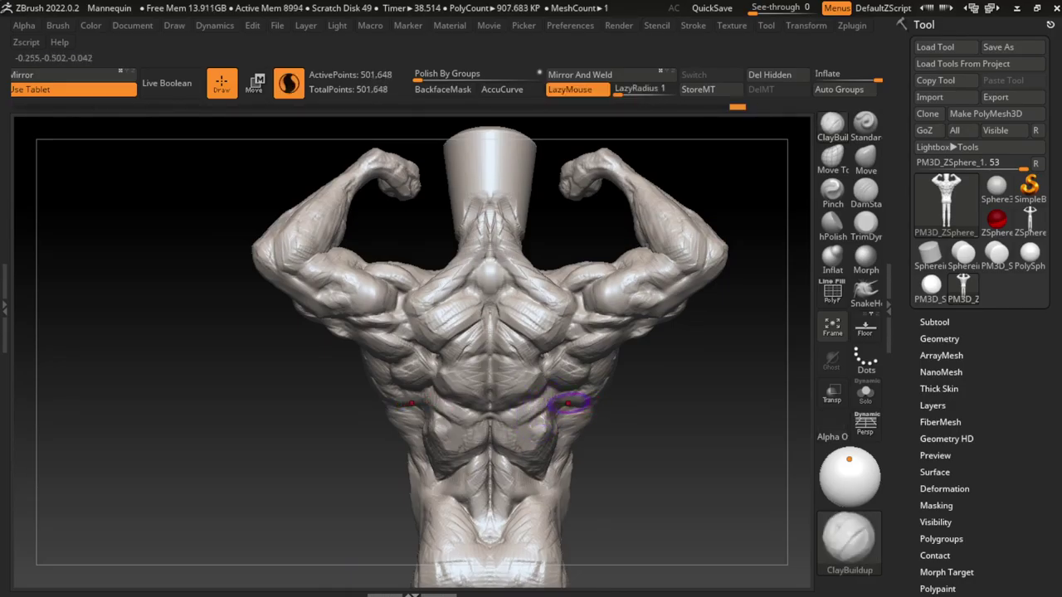
pyautogui.hotkey('ctrl', 'z')
pyautogui.moveTo(531, 417)
pyautogui.mouseDown()
pyautogui.moveTo(539, 424)
pyautogui.moveTo(523, 432)
pyautogui.moveTo(534, 433)
pyautogui.moveTo(531, 419)
pyautogui.moveTo(583, 428)
pyautogui.moveTo(564, 409)
pyautogui.mouseUp()
pyautogui.press('b')
pyautogui.press('c')
pyautogui.press('b')
pyautogui.click(865, 193)
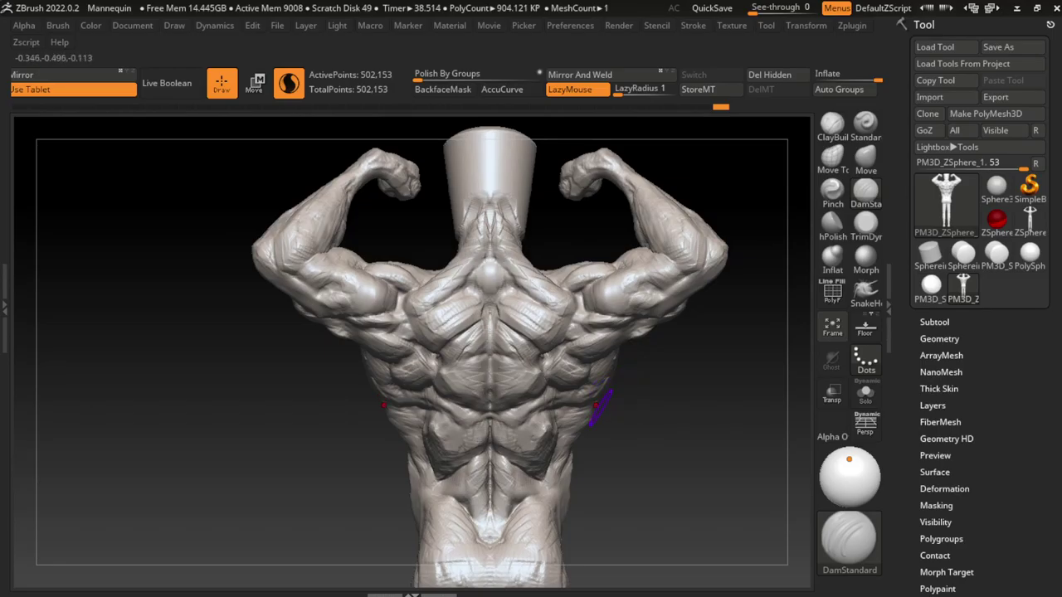
# Step: Carve a DamStandard crease on the lower-right back
pyautogui.moveTo(535, 469)
pyautogui.mouseDown()
pyautogui.moveTo(534, 450)
pyautogui.moveTo(550, 438)
pyautogui.moveTo(540, 415)
pyautogui.moveTo(584, 416)
pyautogui.mouseUp()
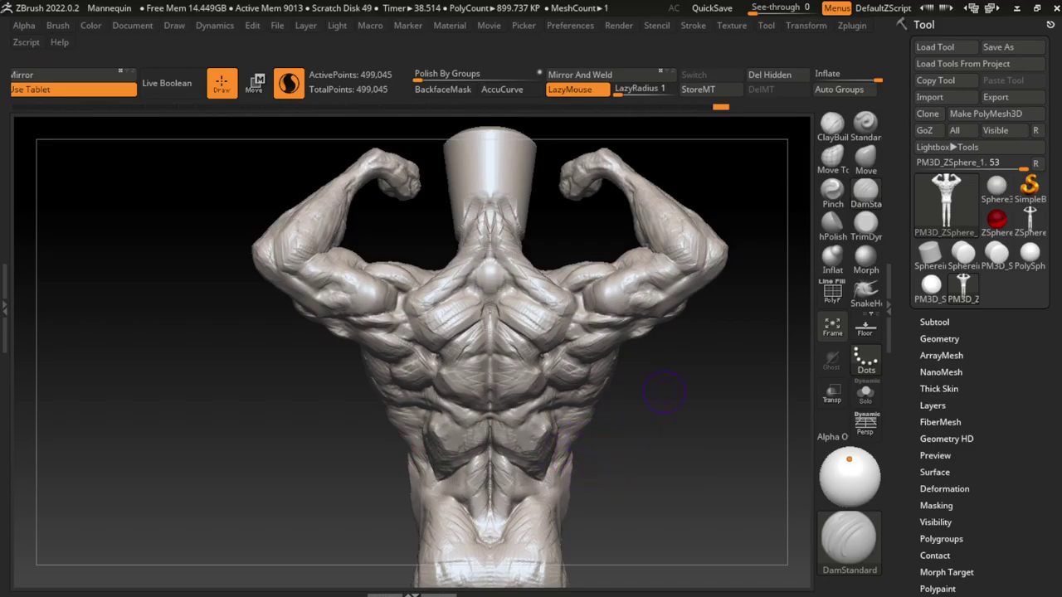
pyautogui.press('b')
pyautogui.press('m')
pyautogui.press('v')
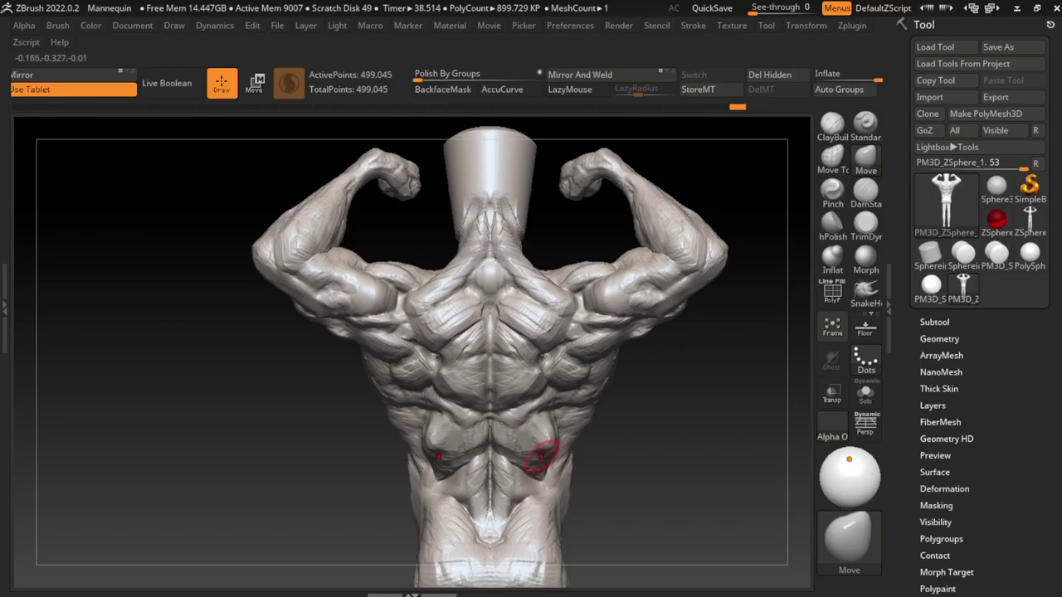
# Step: Build small ClayBuildup strokes across the lower back, smooth them, and sculpt a stroke upward
pyautogui.press('b')
pyautogui.press('c')
pyautogui.press('b')
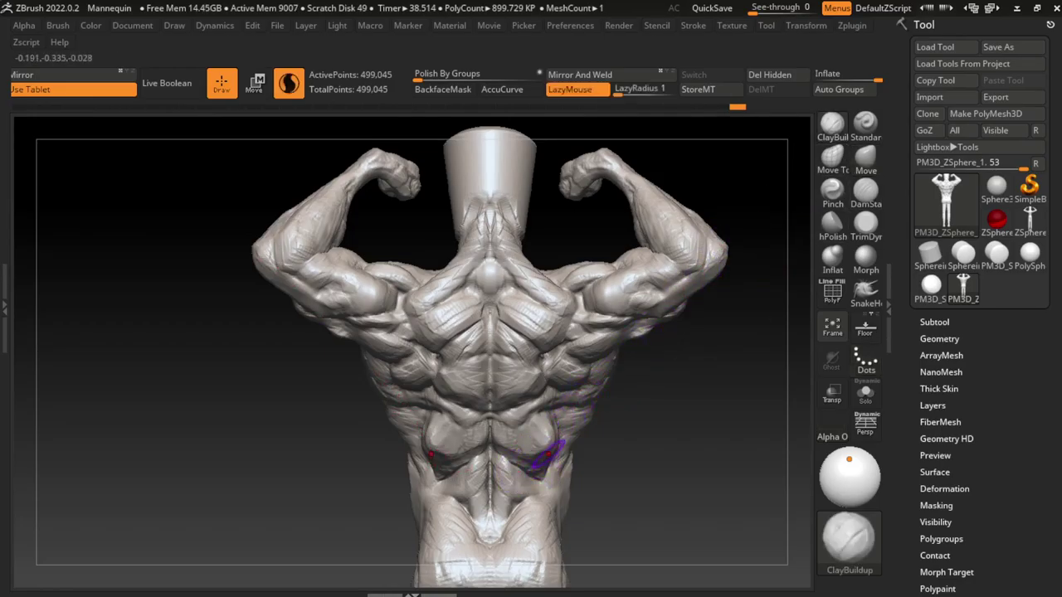
pyautogui.moveTo(547, 437); pyautogui.dragTo(543, 435)
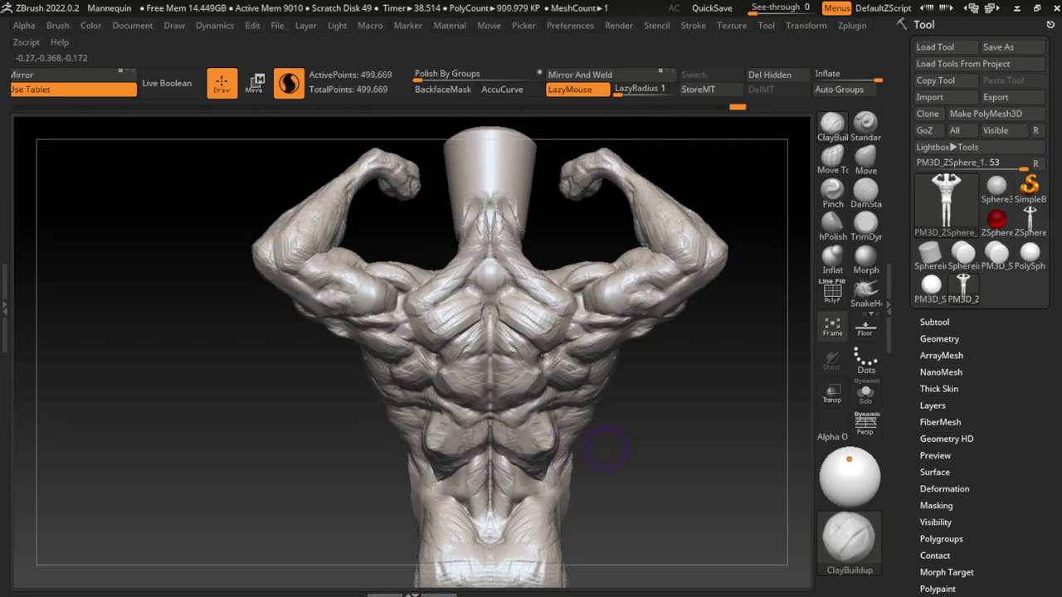
pyautogui.moveTo(541, 431); pyautogui.dragTo(545, 428, button='right')
pyautogui.moveTo(546, 428)
pyautogui.mouseDown()
pyautogui.moveTo(541, 440)
pyautogui.moveTo(670, 433)
pyautogui.mouseUp()
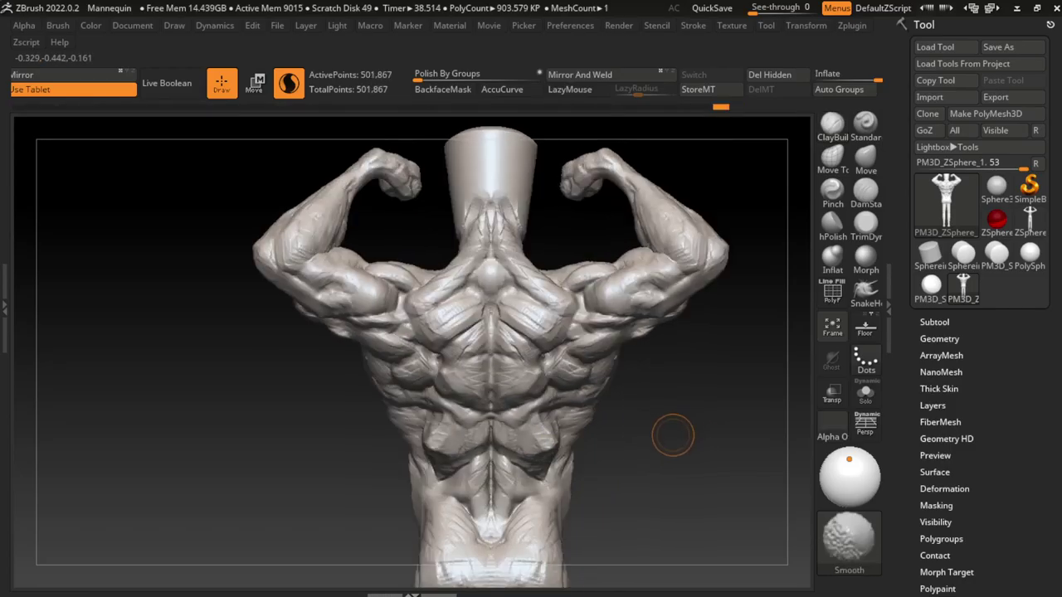
pyautogui.moveTo(551, 452); pyautogui.dragTo(558, 432)
pyautogui.moveTo(569, 509)
pyautogui.mouseDown()
pyautogui.moveTo(567, 466)
pyautogui.moveTo(559, 427)
pyautogui.mouseUp()
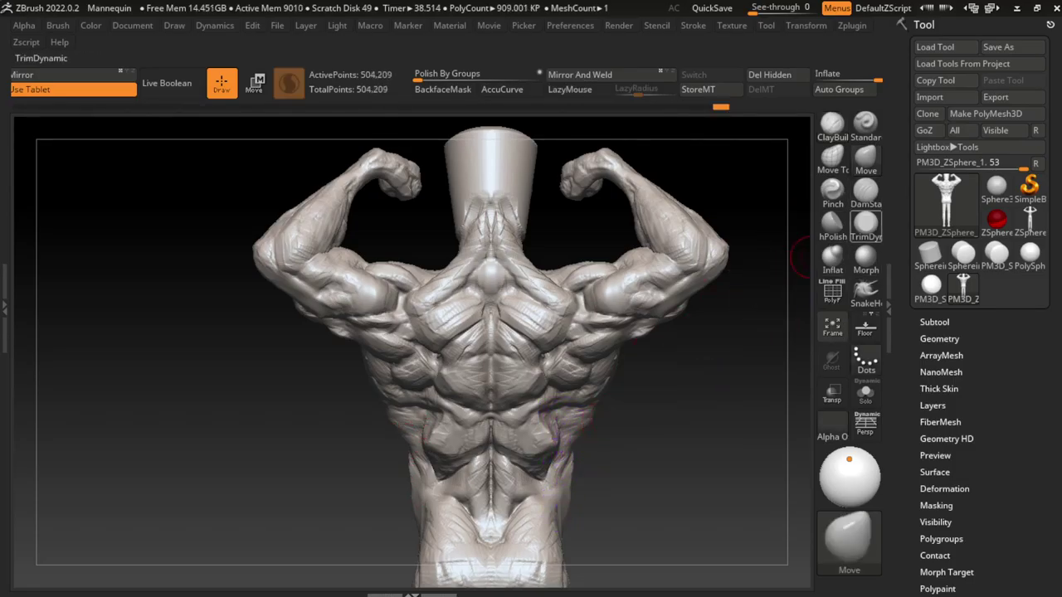
# Step: Resize the DamStandard brush and carve two strokes into the lower back
pyautogui.click(865, 199)
pyautogui.press('s')
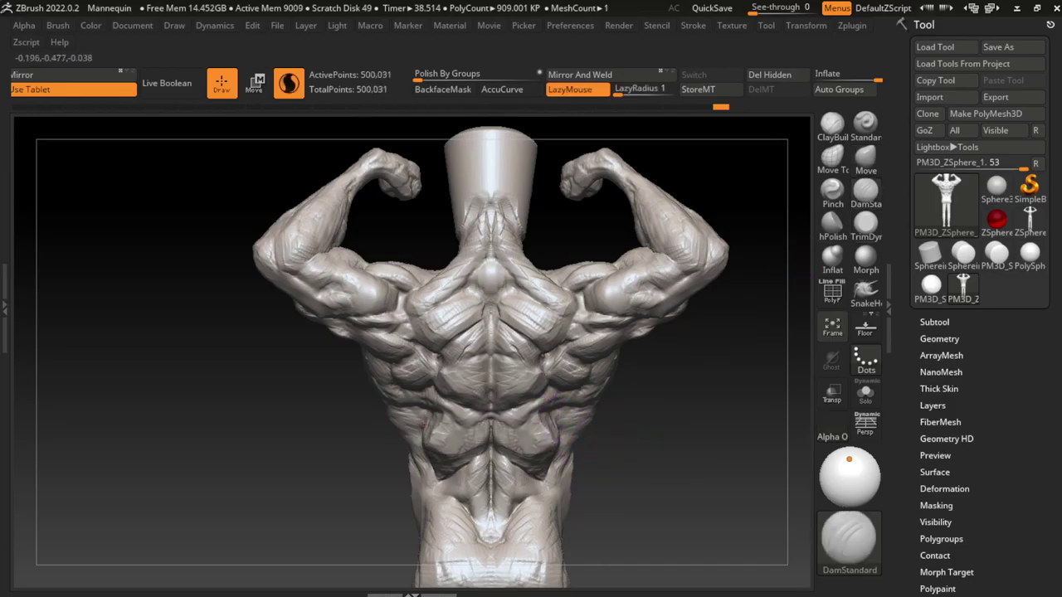
pyautogui.moveTo(547, 464); pyautogui.dragTo(555, 431)
pyautogui.moveTo(564, 481); pyautogui.dragTo(572, 448)
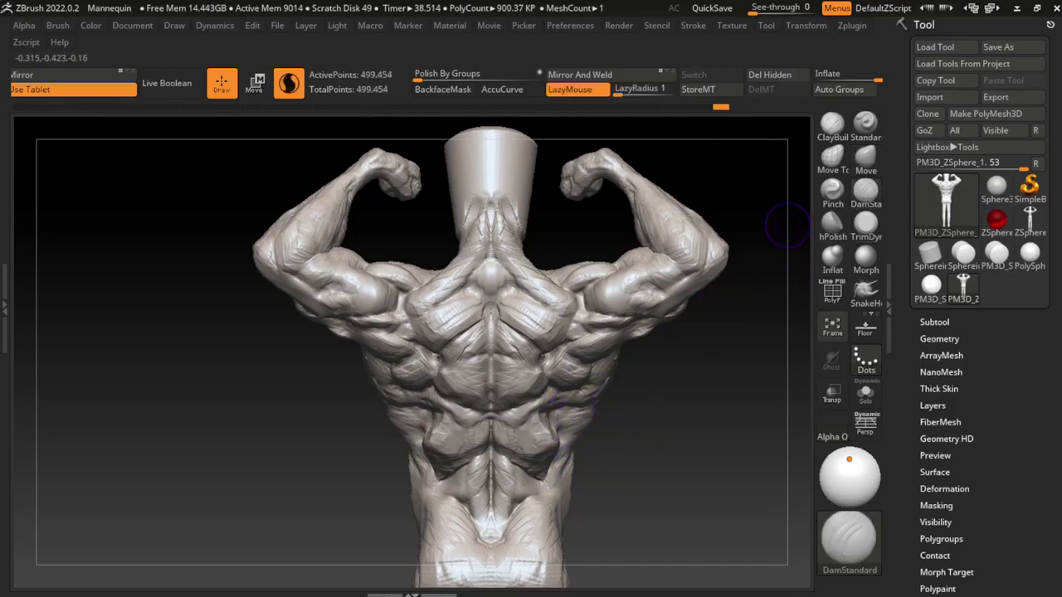
# Step: Build up both sides of the lower back with several ClayBuildup strokes from a three-quarter view
pyautogui.click(832, 125)
pyautogui.moveTo(688, 438)
pyautogui.mouseDown()
pyautogui.moveTo(571, 440)
pyautogui.moveTo(591, 421)
pyautogui.mouseUp()
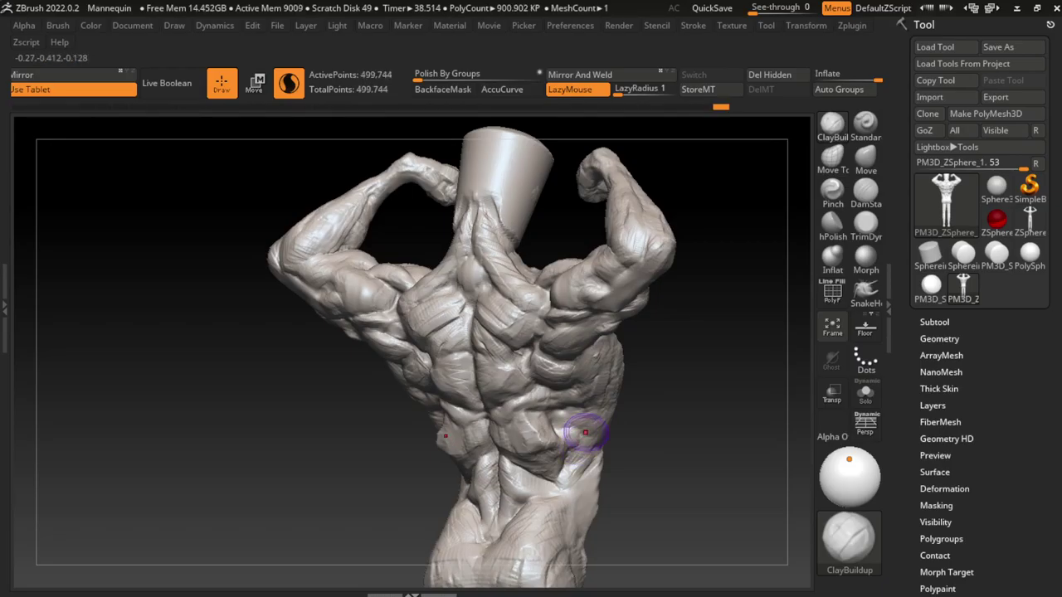
pyautogui.keyDown('shift'); pyautogui.moveTo(591, 421); pyautogui.dragTo(580, 436, button='right'); pyautogui.keyUp('shift')
pyautogui.moveTo(573, 439)
pyautogui.mouseDown()
pyautogui.moveTo(571, 415)
pyautogui.moveTo(576, 423)
pyautogui.mouseUp()
pyautogui.keyDown('alt'); pyautogui.moveTo(633, 458); pyautogui.dragTo(588, 434, button='right'); pyautogui.keyUp('alt')
pyautogui.moveTo(588, 434)
pyautogui.mouseDown()
pyautogui.moveTo(581, 419)
pyautogui.moveTo(585, 440)
pyautogui.mouseUp()
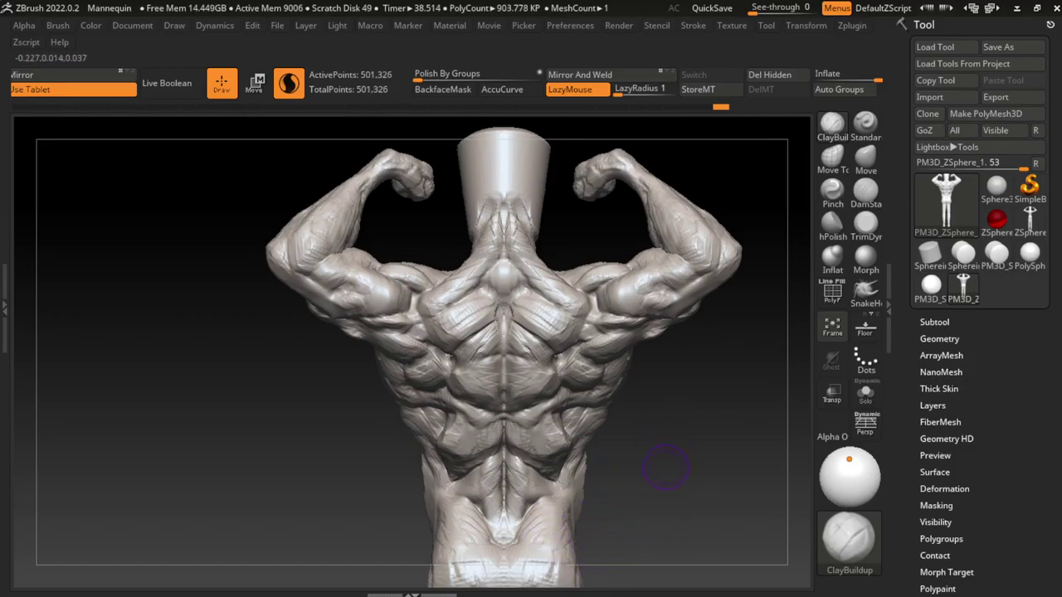
pyautogui.moveTo(485, 476); pyautogui.dragTo(447, 431)
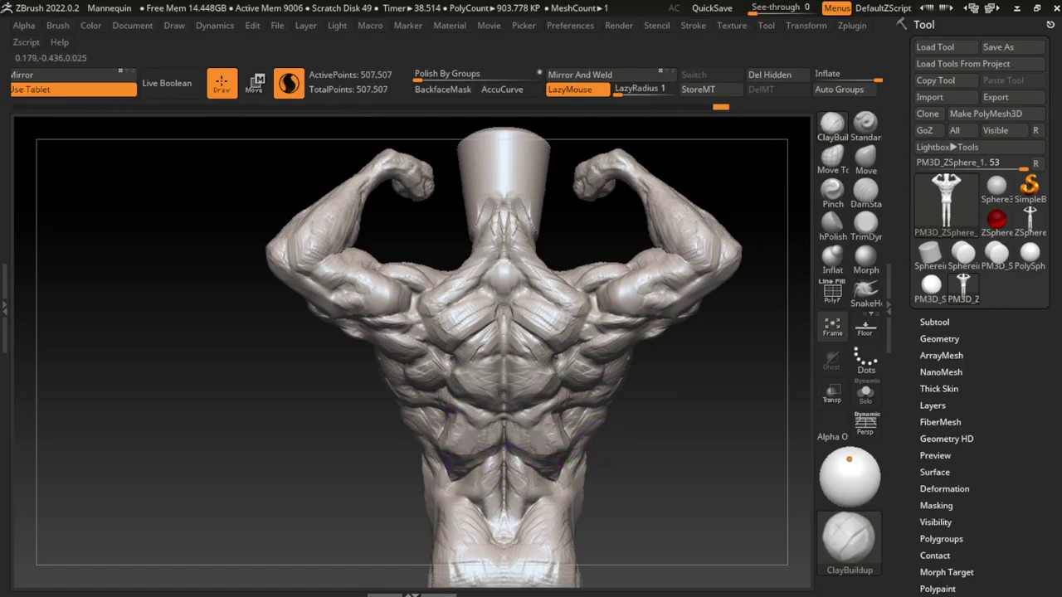
pyautogui.moveTo(454, 419)
pyautogui.mouseDown()
pyautogui.moveTo(435, 480)
pyautogui.moveTo(570, 439)
pyautogui.moveTo(446, 440)
pyautogui.moveTo(409, 543)
pyautogui.moveTo(493, 569)
pyautogui.moveTo(569, 509)
pyautogui.moveTo(564, 438)
pyautogui.moveTo(532, 547)
pyautogui.moveTo(587, 519)
pyautogui.mouseUp()
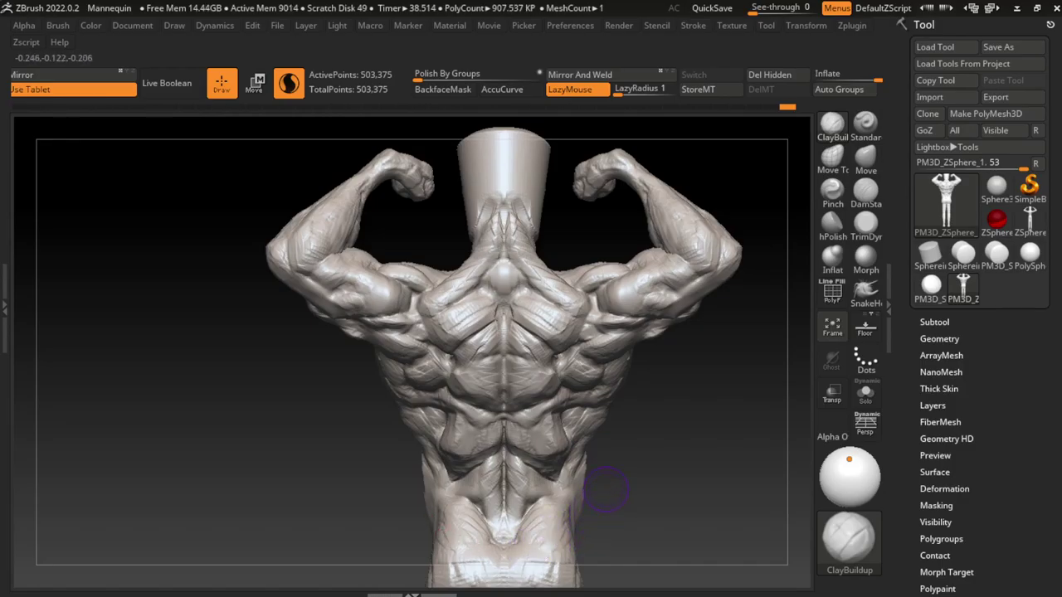
# Step: Cut a sharper DamStandard groove into the lower back from a three-quarter view
pyautogui.click(865, 193)
pyautogui.moveTo(249, 464); pyautogui.dragTo(481, 431)
pyautogui.moveTo(647, 432); pyautogui.dragTo(693, 404)
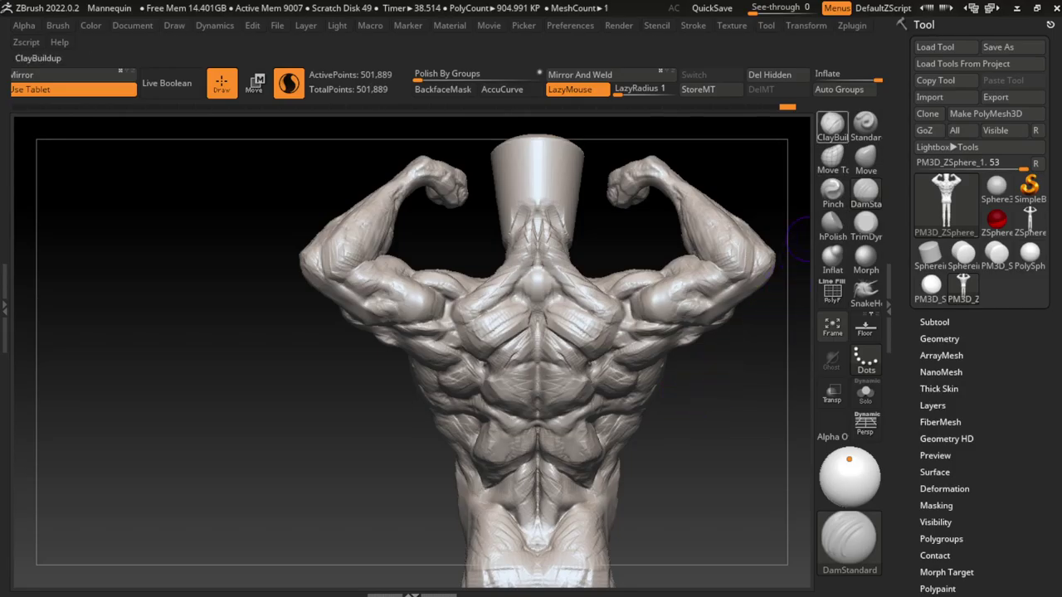
# Step: Add small ClayBuildup strokes on the back, undo one, and pan up to the lower back
pyautogui.click(832, 124)
pyautogui.moveTo(797, 315); pyautogui.dragTo(792, 356)
pyautogui.moveTo(580, 477); pyautogui.dragTo(590, 485)
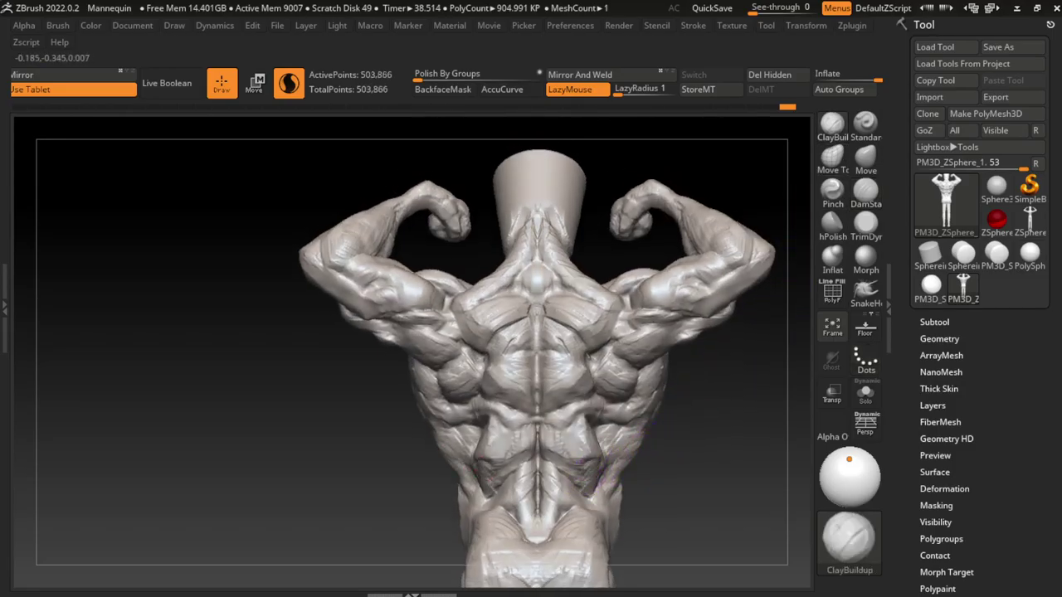
pyautogui.hotkey('ctrl', 'z')
pyautogui.click(865, 156)
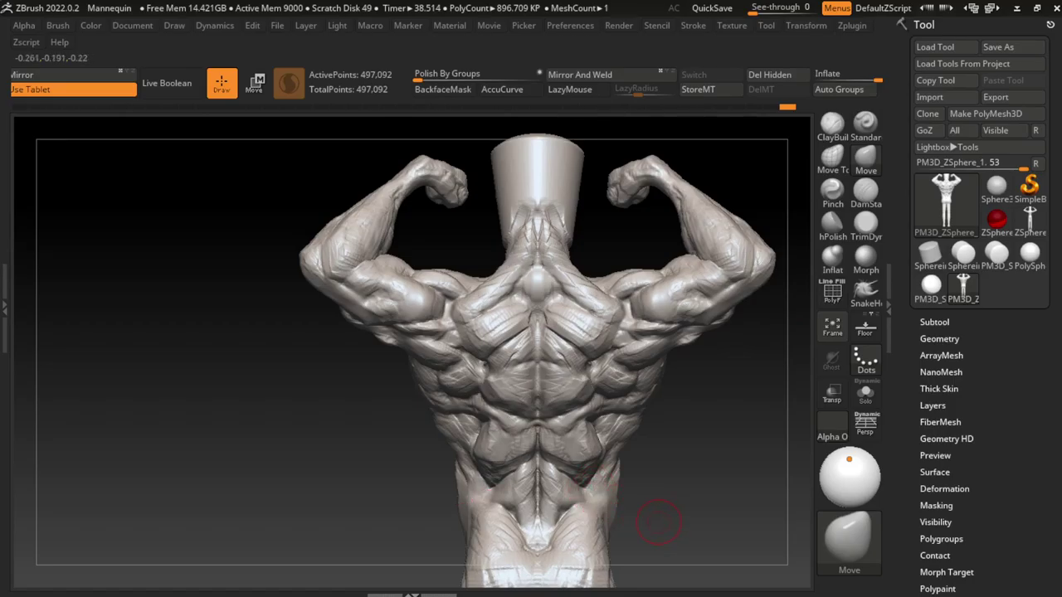
pyautogui.keyDown('alt'); pyautogui.moveTo(648, 545); pyautogui.dragTo(648, 508); pyautogui.keyUp('alt')
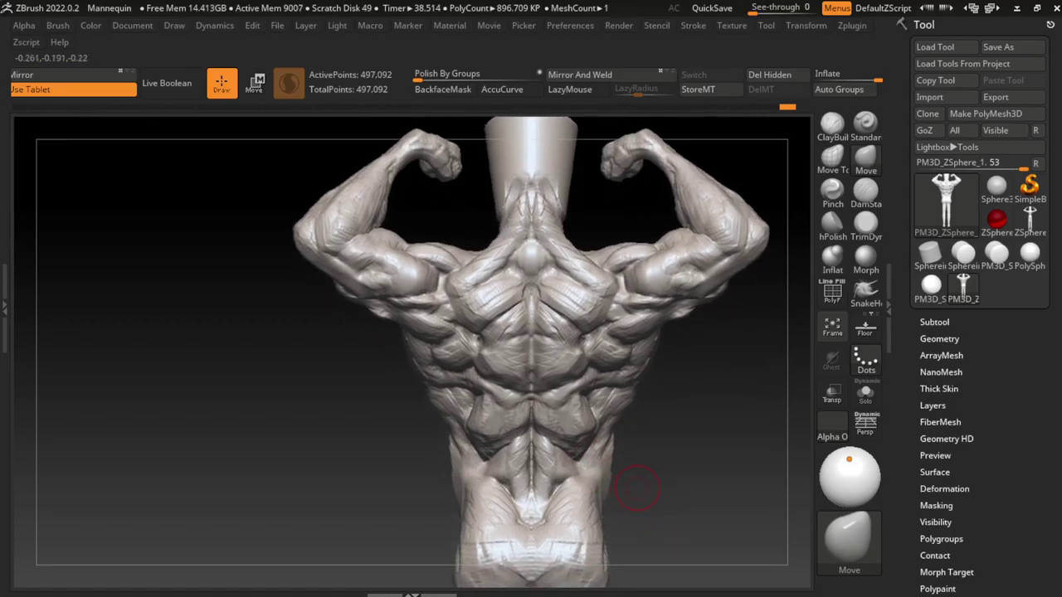
# Step: Sculpt and reshape the lower-back muscles just above the waist with ClayBuildup
pyautogui.press('b')
pyautogui.press('d')
pyautogui.press('s')
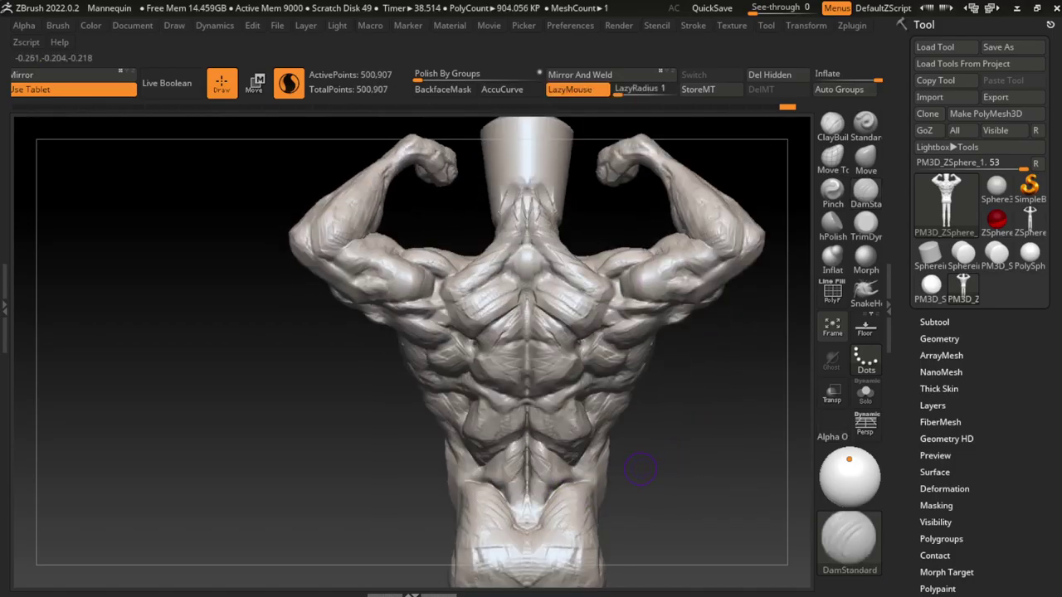
pyautogui.press('b')
pyautogui.press('c')
pyautogui.press('b')
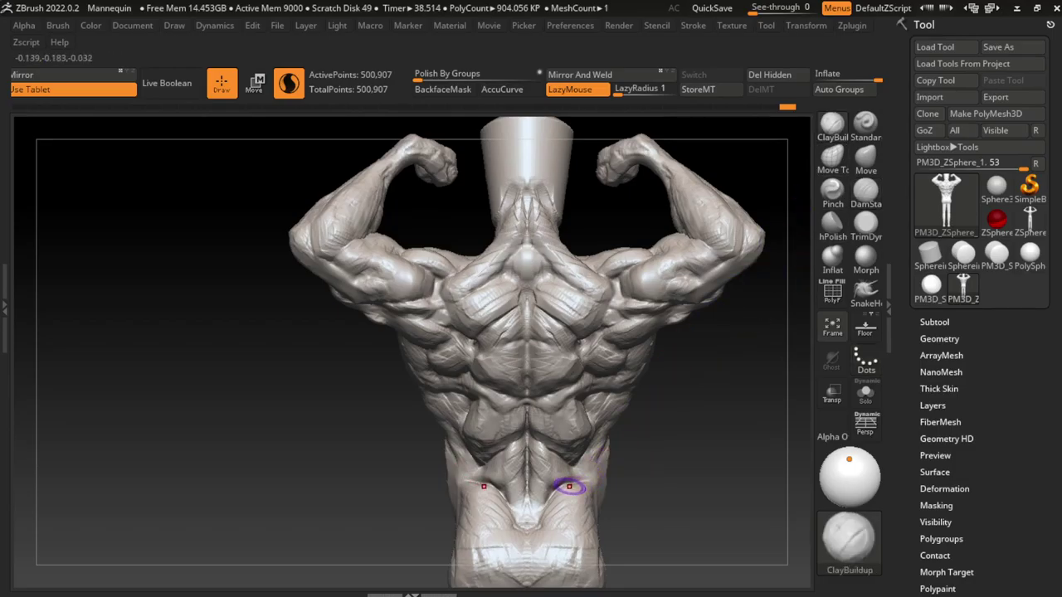
pyautogui.moveTo(564, 479)
pyautogui.mouseDown()
pyautogui.moveTo(580, 485)
pyautogui.moveTo(572, 491)
pyautogui.mouseUp()
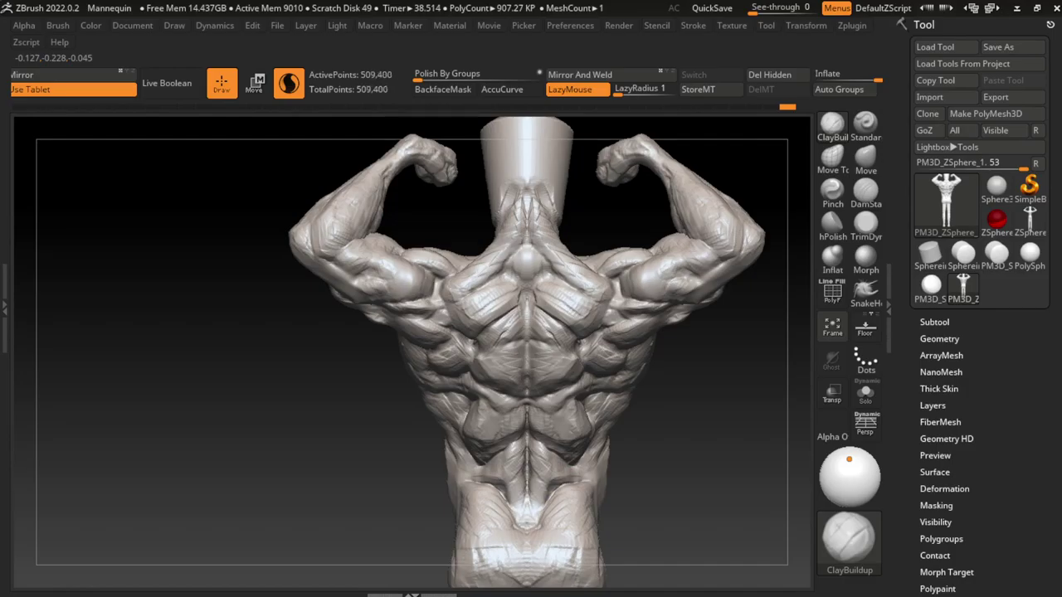
pyautogui.moveTo(506, 456)
pyautogui.mouseDown()
pyautogui.moveTo(525, 480)
pyautogui.moveTo(591, 489)
pyautogui.mouseUp()
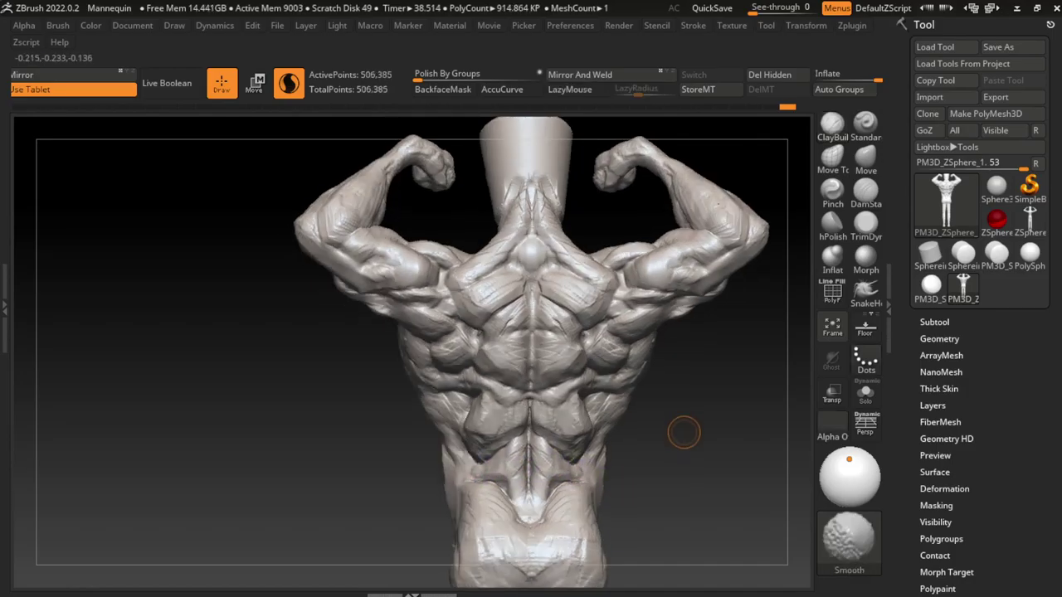
# Step: Build small forms on the lower back, undo one, and rework it with repeated strokes
pyautogui.keyDown('alt'); pyautogui.moveTo(668, 477); pyautogui.dragTo(644, 485); pyautogui.keyUp('alt')
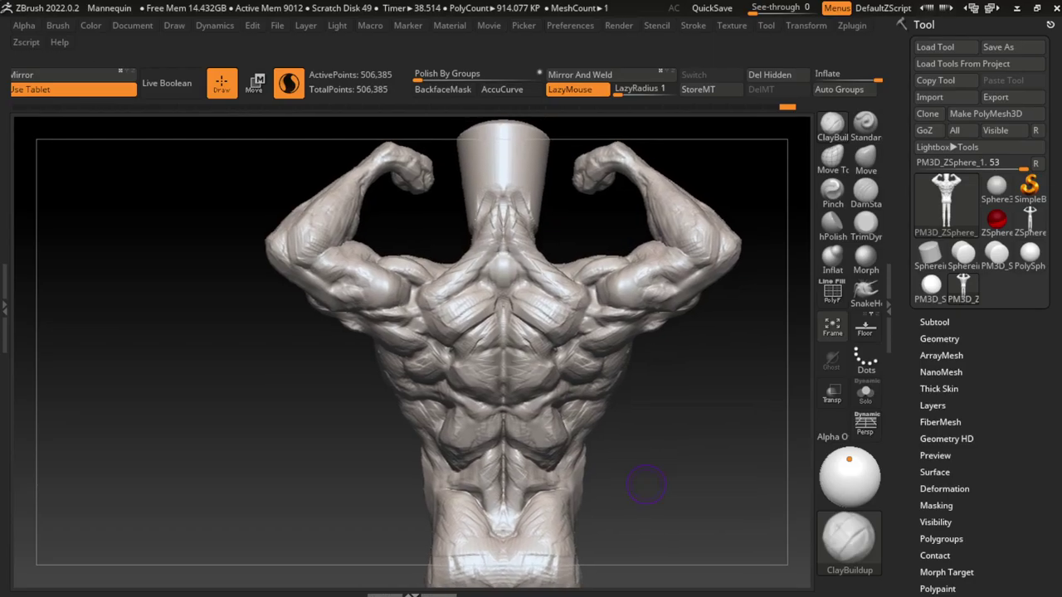
pyautogui.moveTo(505, 526)
pyautogui.mouseDown()
pyautogui.moveTo(516, 516)
pyautogui.moveTo(508, 536)
pyautogui.moveTo(514, 521)
pyautogui.mouseUp()
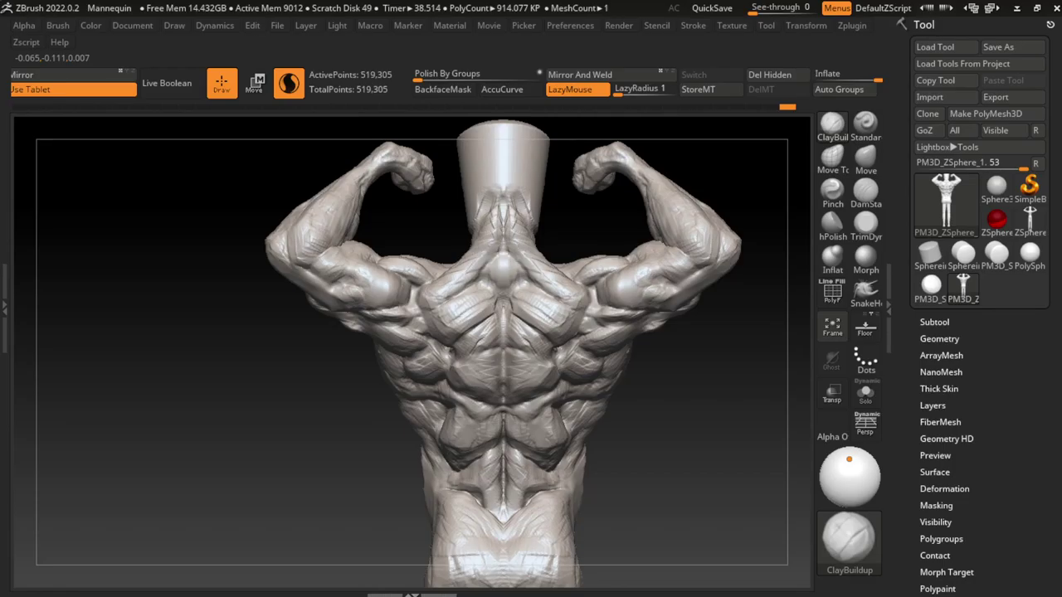
pyautogui.hotkey('ctrl', 'z')
pyautogui.moveTo(503, 538)
pyautogui.mouseDown()
pyautogui.moveTo(507, 551)
pyautogui.moveTo(481, 537)
pyautogui.moveTo(528, 539)
pyautogui.moveTo(503, 543)
pyautogui.moveTo(500, 521)
pyautogui.moveTo(508, 543)
pyautogui.moveTo(537, 495)
pyautogui.moveTo(542, 502)
pyautogui.mouseUp()
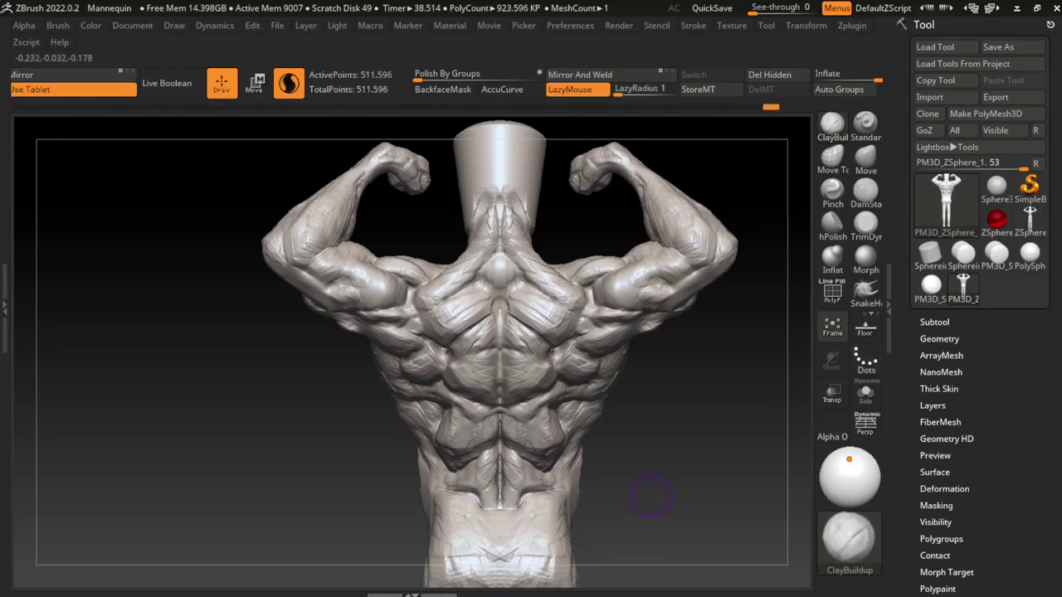
# Step: Undo recent strokes, smooth the lower back, and build clay on the lower back and right hip
pyautogui.hotkey('ctrl', 'z')
pyautogui.moveTo(544, 500); pyautogui.dragTo(550, 485)
pyautogui.press('shift')
pyautogui.press('l')
pyautogui.moveTo(639, 493); pyautogui.dragTo(635, 390)
pyautogui.moveTo(551, 477)
pyautogui.mouseDown()
pyautogui.moveTo(544, 438)
pyautogui.moveTo(545, 481)
pyautogui.moveTo(526, 474)
pyautogui.moveTo(541, 459)
pyautogui.moveTo(523, 454)
pyautogui.mouseUp()
pyautogui.keyDown('ctrl'); pyautogui.moveTo(523, 454); pyautogui.dragTo(517, 490, button='right'); pyautogui.keyUp('ctrl')
pyautogui.moveTo(517, 490); pyautogui.dragTo(539, 471)
# Step: Zoom out to the whole back and set a smaller DamStandard brush size
pyautogui.keyDown('ctrl'); pyautogui.moveTo(618, 429); pyautogui.dragTo(619, 490, button='right'); pyautogui.keyUp('ctrl')
pyautogui.keyDown('ctrl'); pyautogui.moveTo(466, 542); pyautogui.dragTo(654, 470, button='right'); pyautogui.keyUp('ctrl')
pyautogui.press('s')
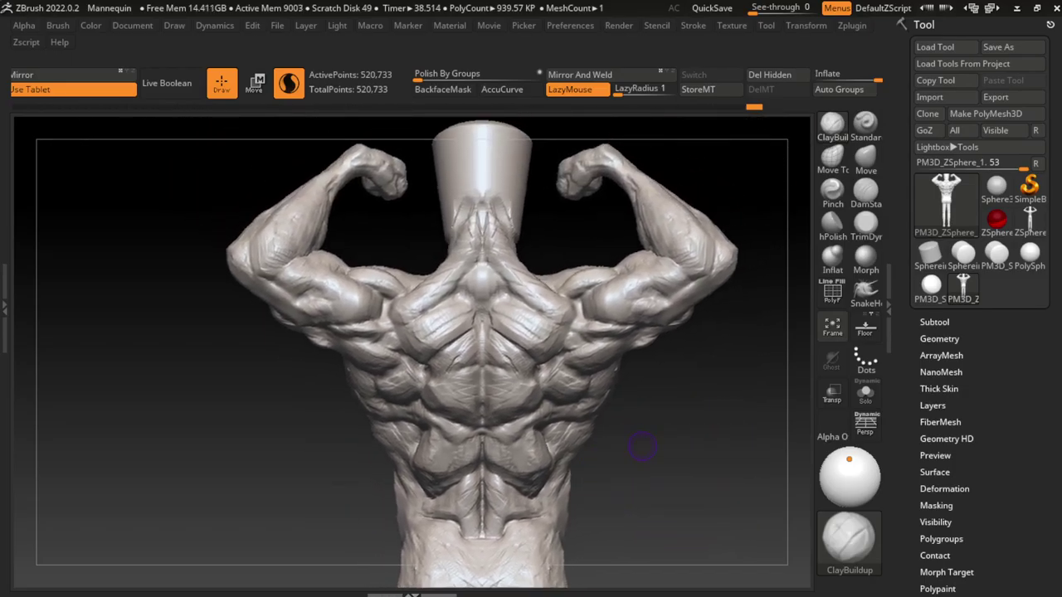
pyautogui.click(865, 193)
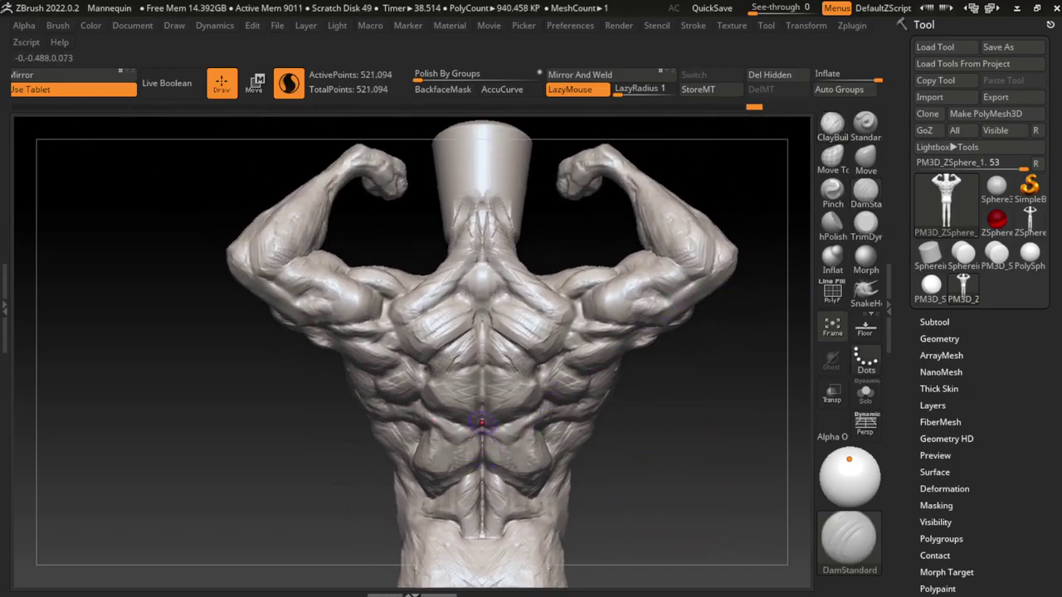
pyautogui.moveTo(481, 423)
pyautogui.mouseDown(button='right')
pyautogui.moveTo(478, 438)
pyautogui.moveTo(476, 426)
pyautogui.mouseUp(button='right')
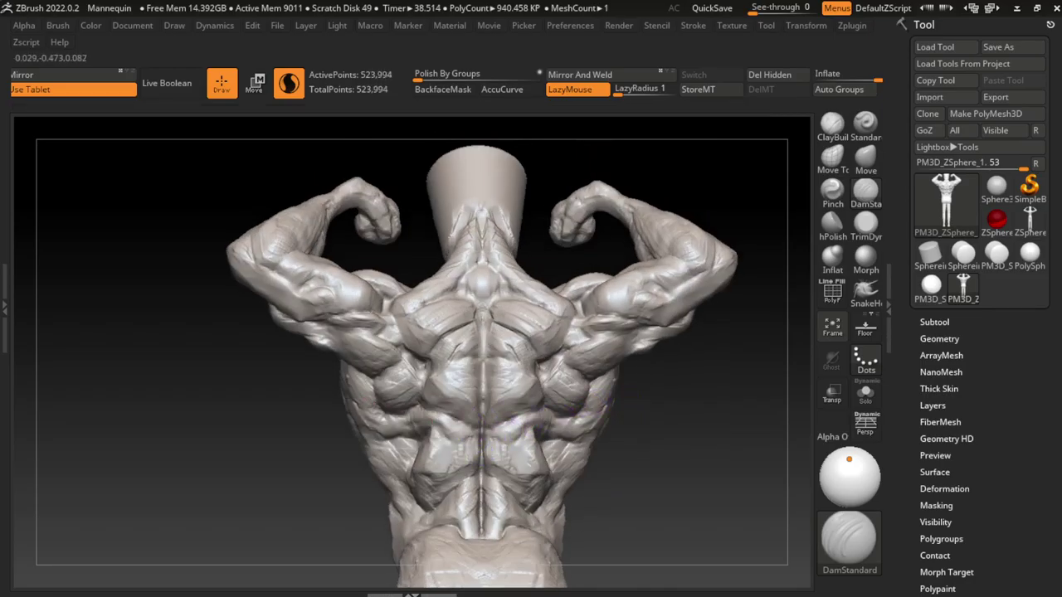
pyautogui.moveTo(554, 450); pyautogui.dragTo(634, 461, button='right')
pyautogui.press('s')
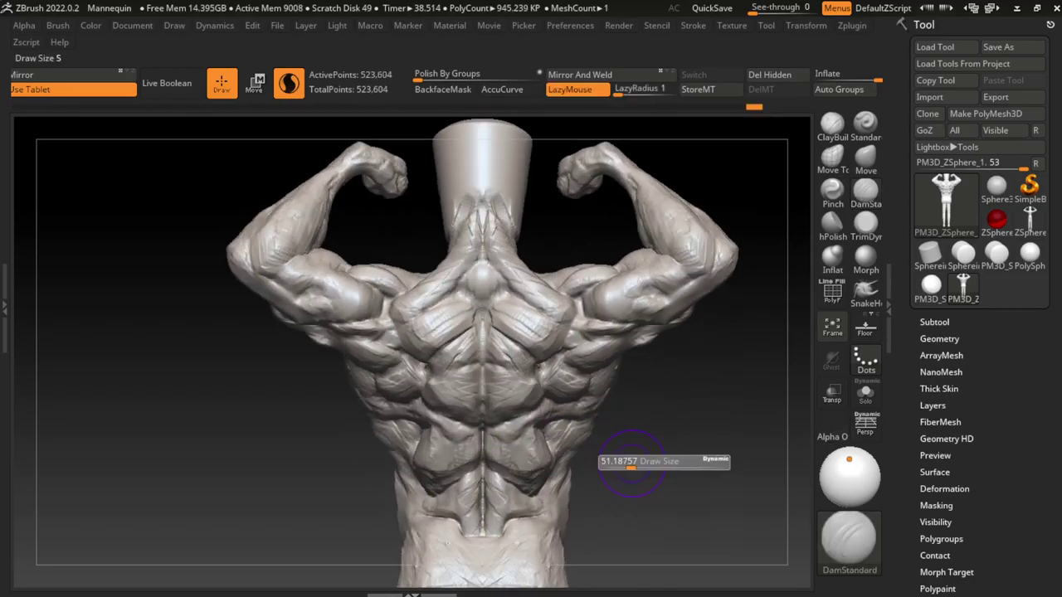
pyautogui.moveTo(639, 508); pyautogui.dragTo(618, 508)
pyautogui.press('s')
pyautogui.click(630, 428)
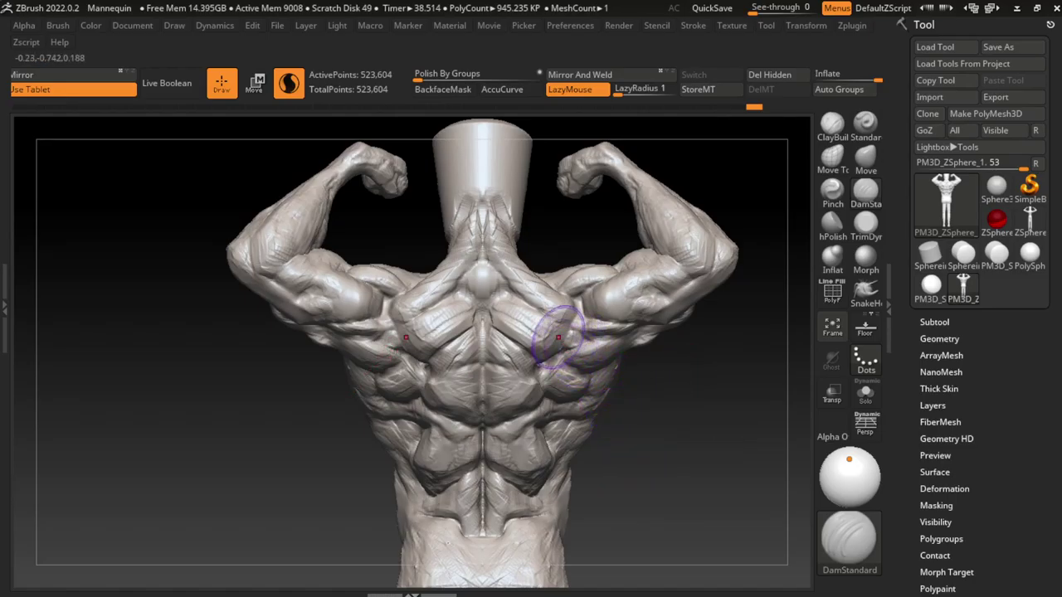
# Step: Build up the upper back on both sides and carve crease lines across it, undoing one stroke
pyautogui.click(832, 125)
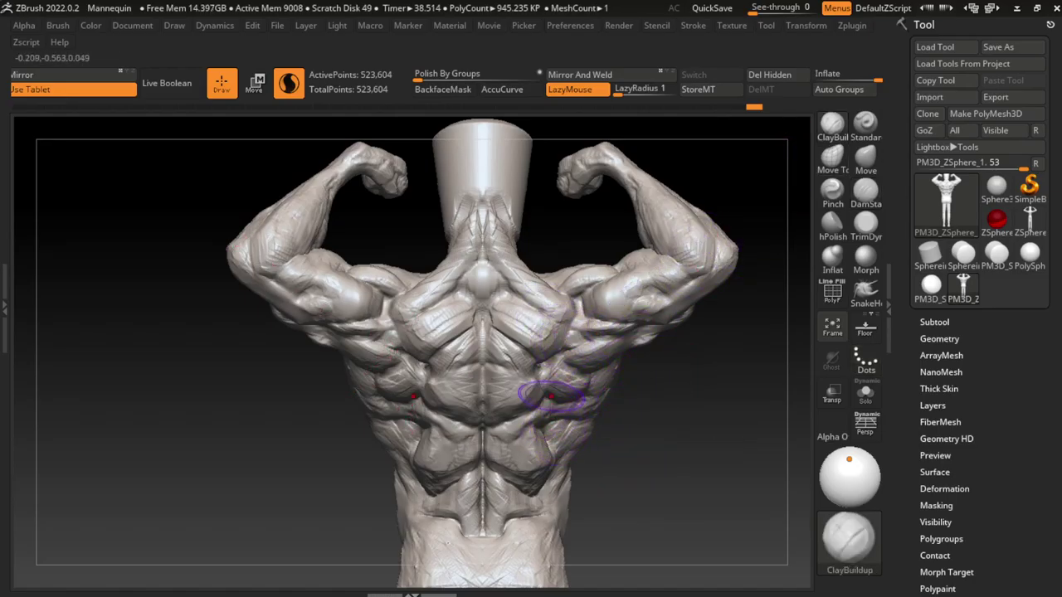
pyautogui.moveTo(530, 305)
pyautogui.mouseDown()
pyautogui.moveTo(556, 332)
pyautogui.moveTo(544, 309)
pyautogui.mouseUp()
pyautogui.click(865, 192)
pyautogui.moveTo(581, 274); pyautogui.dragTo(631, 261)
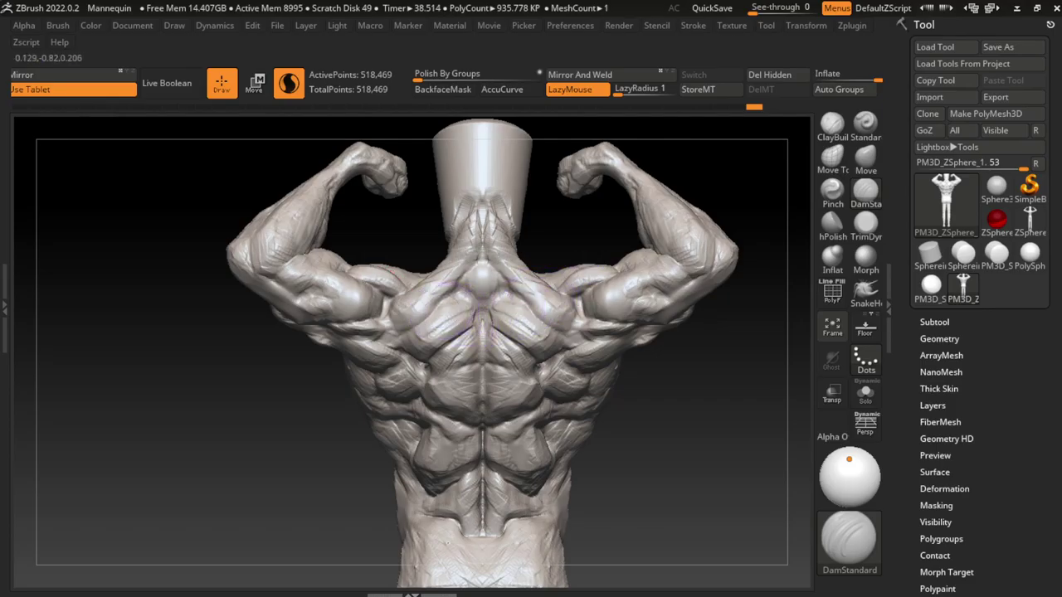
pyautogui.click(832, 124)
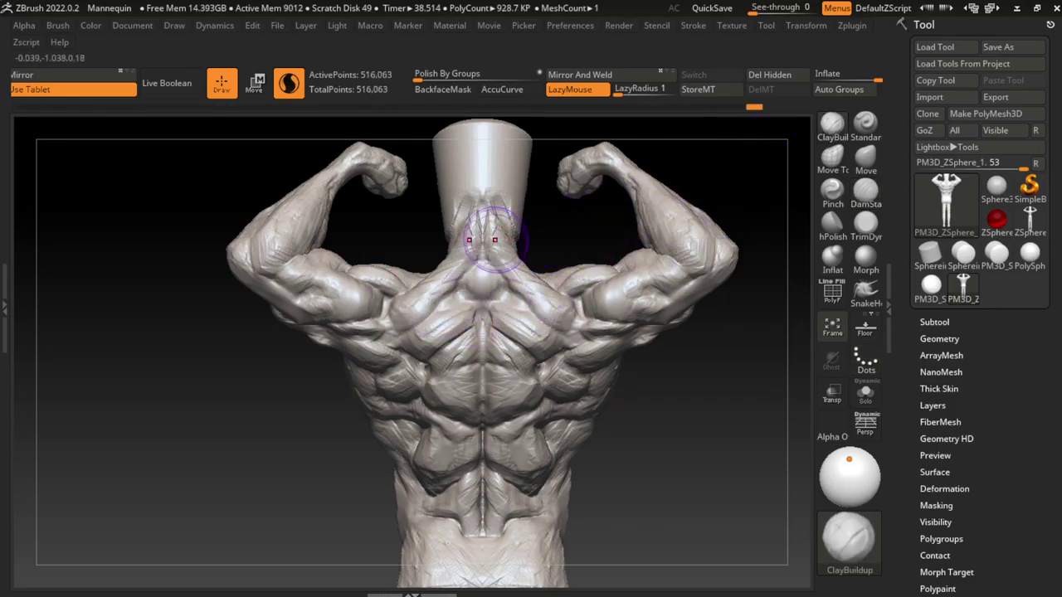
pyautogui.moveTo(485, 249)
pyautogui.mouseDown()
pyautogui.moveTo(458, 265)
pyautogui.moveTo(481, 319)
pyautogui.moveTo(449, 322)
pyautogui.moveTo(440, 292)
pyautogui.mouseUp()
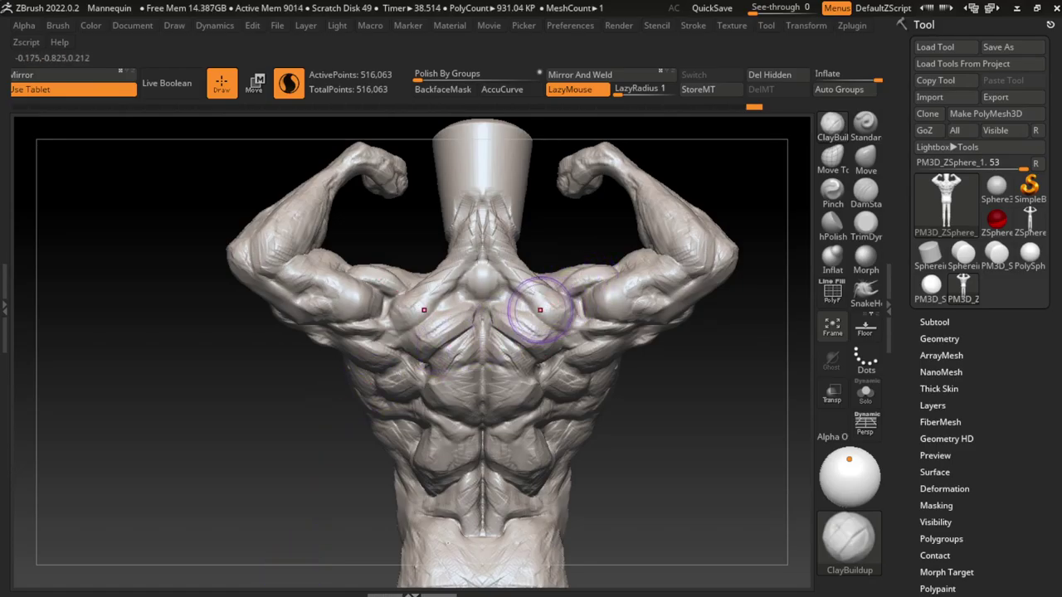
pyautogui.hotkey('ctrl', 'z')
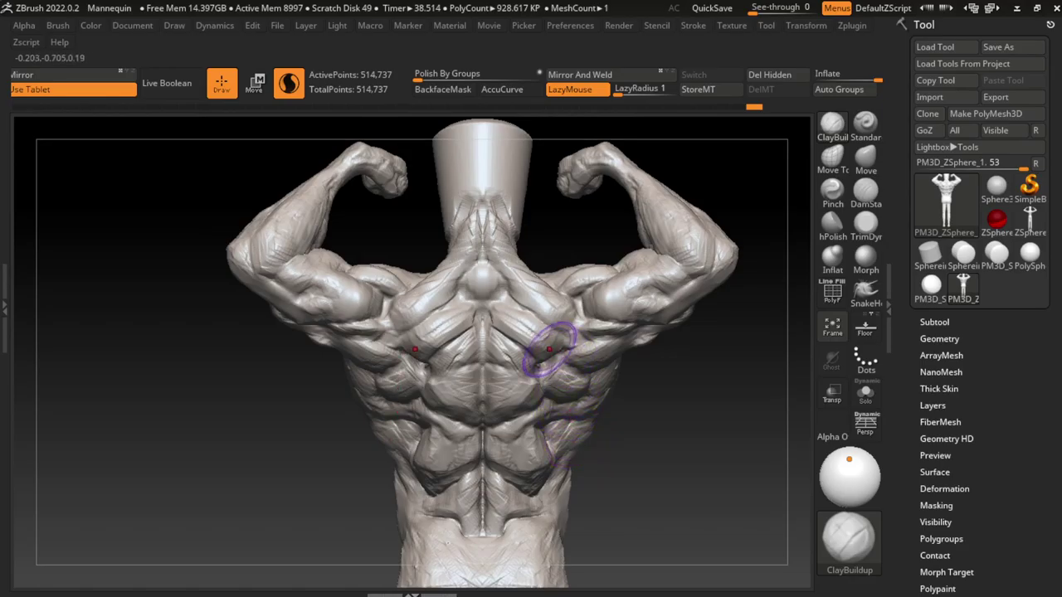
# Step: Build clay on the upper back near the neck and toward the trapezius, undoing the last stroke
pyautogui.press('b')
pyautogui.press('m')
pyautogui.press('v')
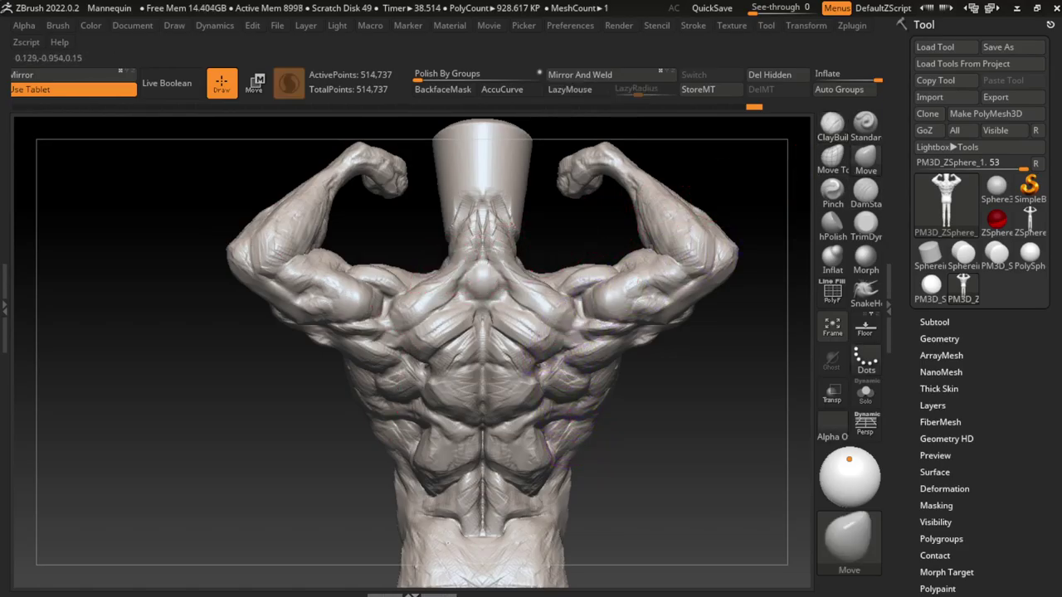
pyautogui.click(832, 125)
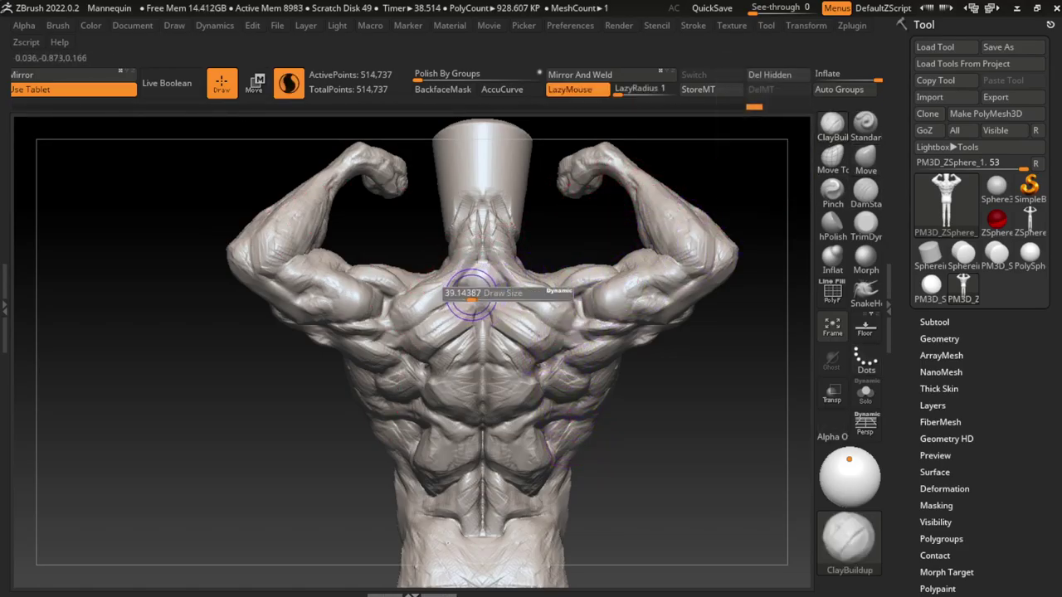
pyautogui.moveTo(526, 277)
pyautogui.mouseDown()
pyautogui.moveTo(448, 287)
pyautogui.moveTo(393, 329)
pyautogui.mouseUp()
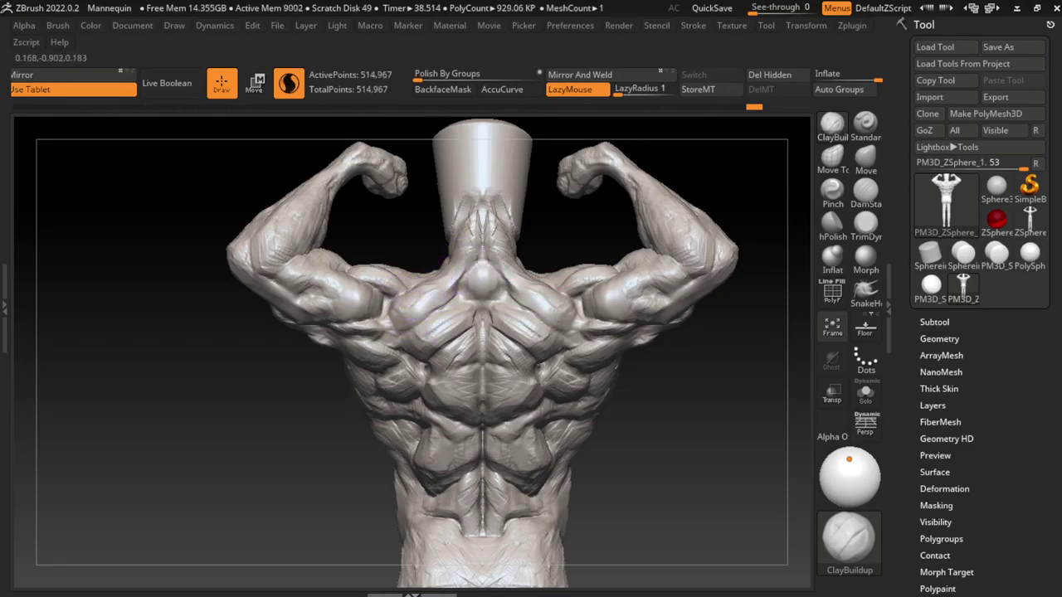
pyautogui.moveTo(448, 378)
pyautogui.mouseDown()
pyautogui.moveTo(450, 351)
pyautogui.moveTo(545, 293)
pyautogui.moveTo(526, 274)
pyautogui.moveTo(519, 218)
pyautogui.moveTo(515, 249)
pyautogui.moveTo(508, 237)
pyautogui.moveTo(513, 249)
pyautogui.moveTo(547, 240)
pyautogui.moveTo(505, 237)
pyautogui.mouseUp()
pyautogui.hotkey('ctrl', 'z')
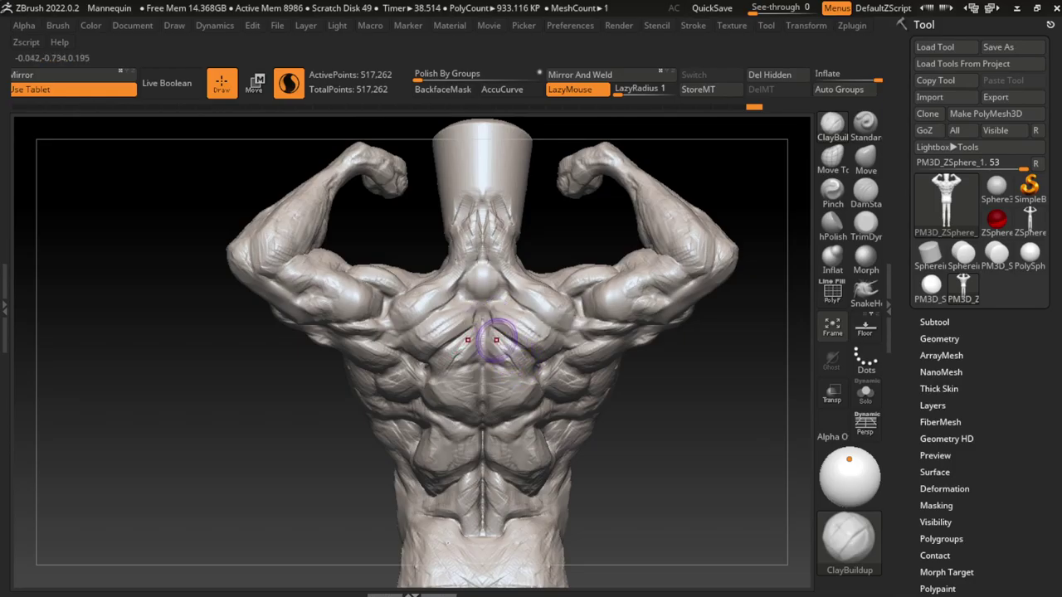
# Step: Carve the neck and upper-spine centre line with DamStandard
pyautogui.press('b')
pyautogui.press('d')
pyautogui.press('s')
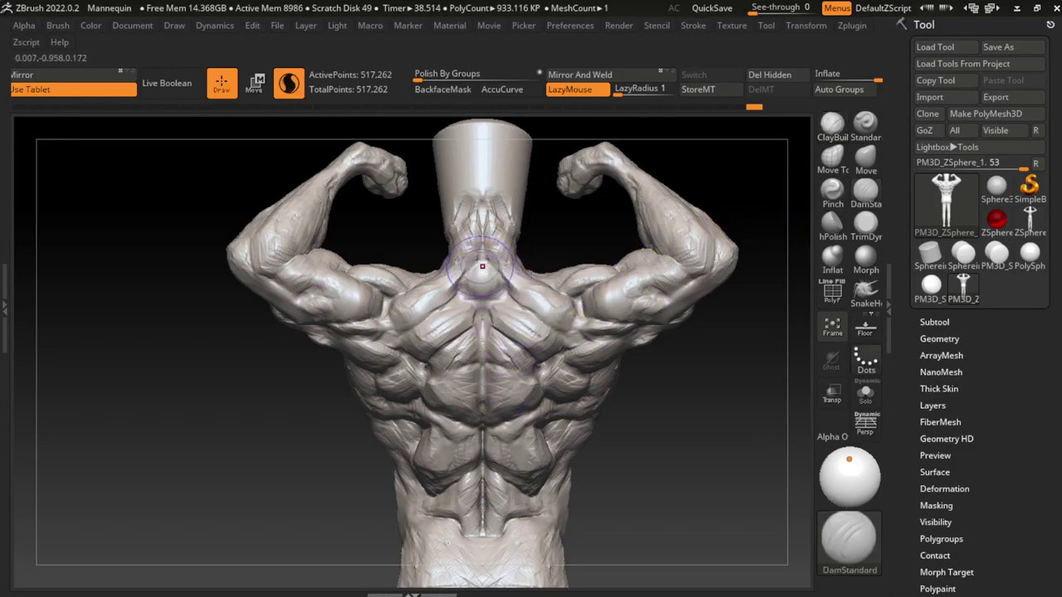
pyautogui.moveTo(481, 267)
pyautogui.mouseDown()
pyautogui.moveTo(481, 241)
pyautogui.moveTo(472, 290)
pyautogui.moveTo(464, 285)
pyautogui.moveTo(481, 332)
pyautogui.moveTo(470, 300)
pyautogui.mouseUp()
# Step: Build up and reshape the upper-back centre and neck forms, then step back to the earlier rough version
pyautogui.click(832, 125)
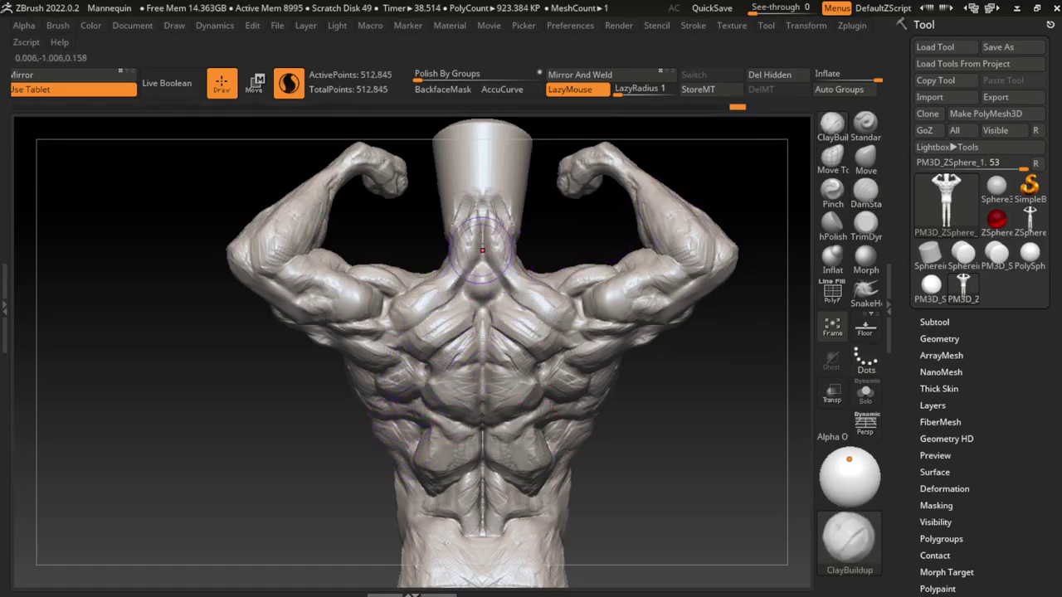
pyautogui.moveTo(482, 232)
pyautogui.mouseDown()
pyautogui.moveTo(482, 286)
pyautogui.moveTo(506, 286)
pyautogui.moveTo(479, 282)
pyautogui.moveTo(477, 303)
pyautogui.mouseUp()
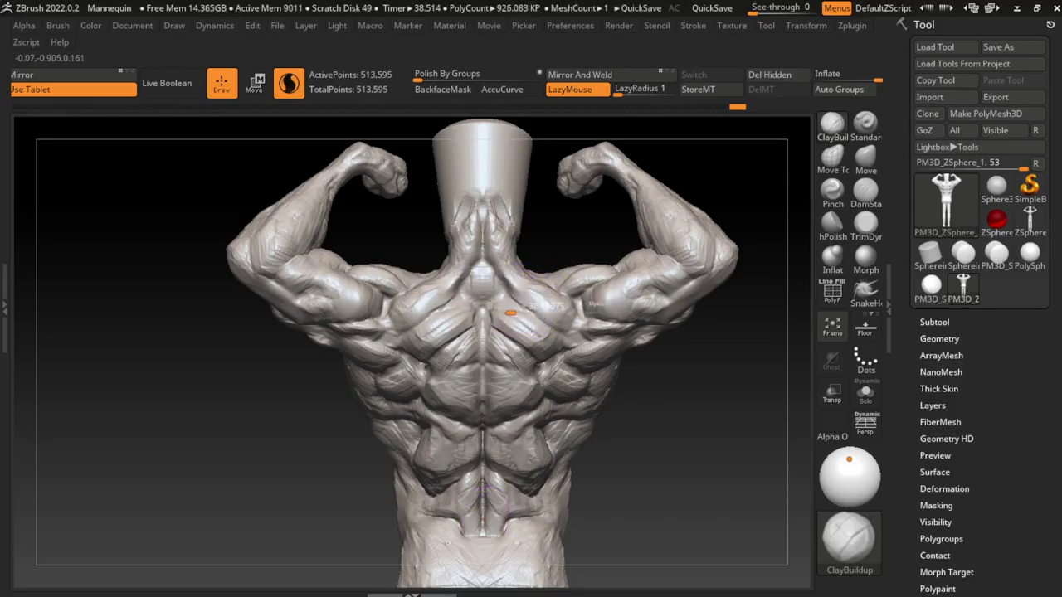
pyautogui.moveTo(484, 229); pyautogui.dragTo(511, 313)
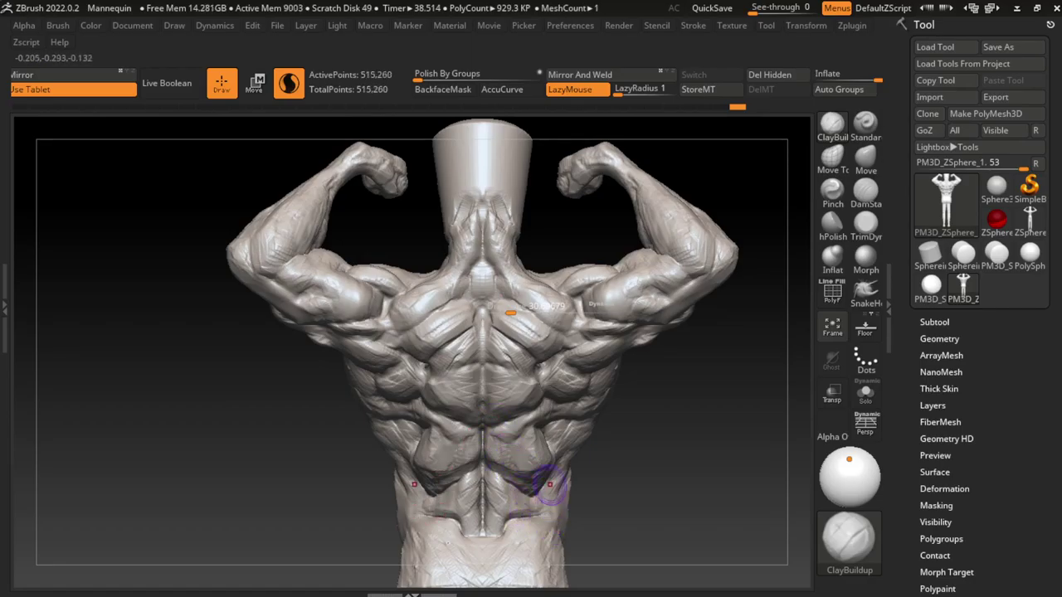
pyautogui.moveTo(507, 314); pyautogui.dragTo(486, 273)
pyautogui.moveTo(514, 349); pyautogui.dragTo(702, 447)
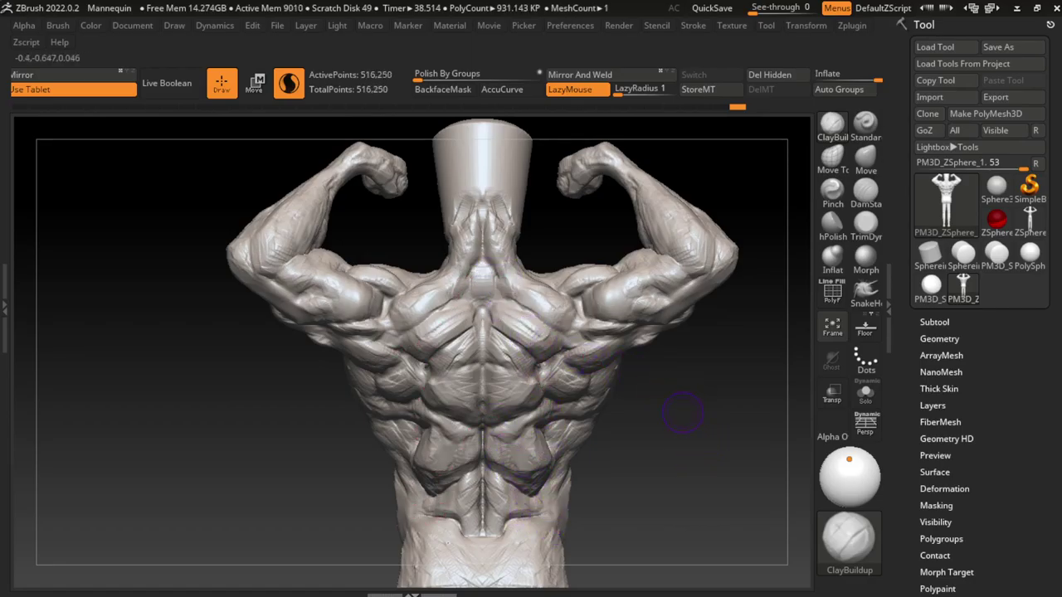
pyautogui.hotkey('ctrl', 'z')
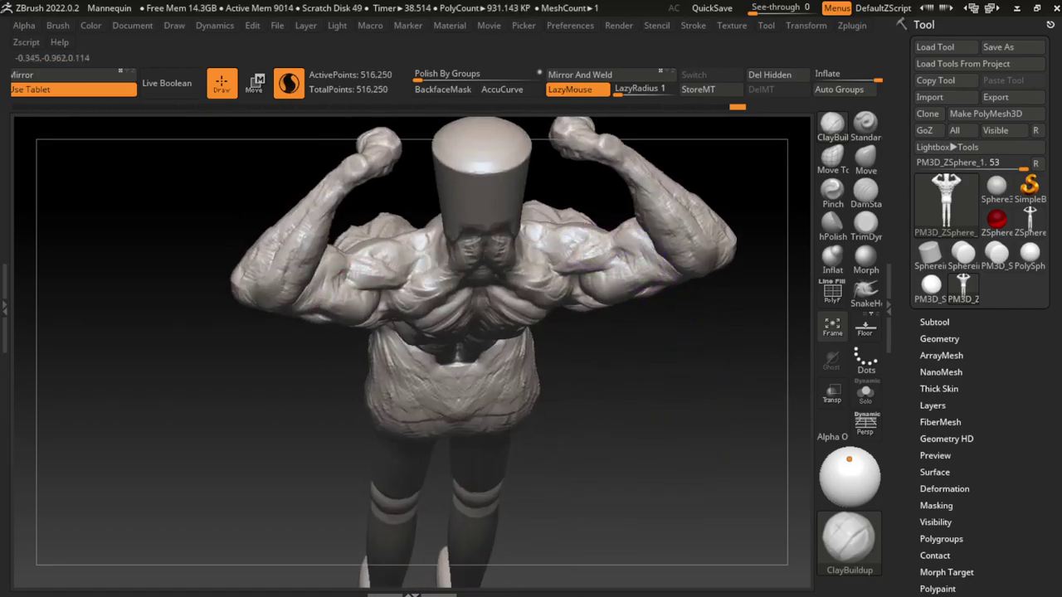
# Step: Sculpt and smooth the left shoulder, comparing it against the earlier rough version
pyautogui.moveTo(586, 240); pyautogui.dragTo(579, 264)
pyautogui.hotkey('ctrl', 'shift', 'z')
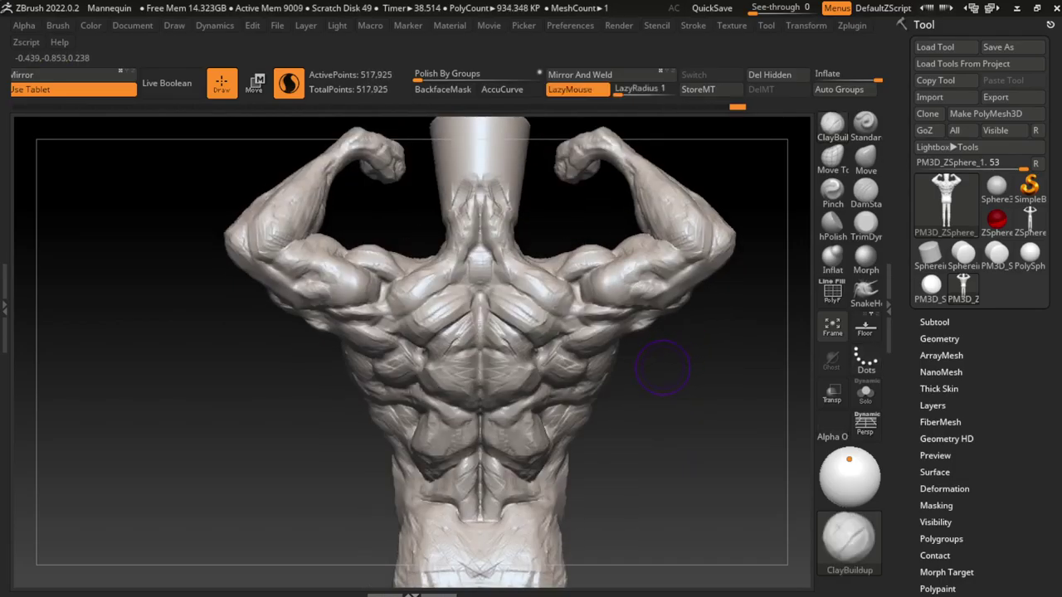
pyautogui.moveTo(585, 255)
pyautogui.mouseDown()
pyautogui.moveTo(624, 266)
pyautogui.moveTo(639, 338)
pyautogui.mouseUp()
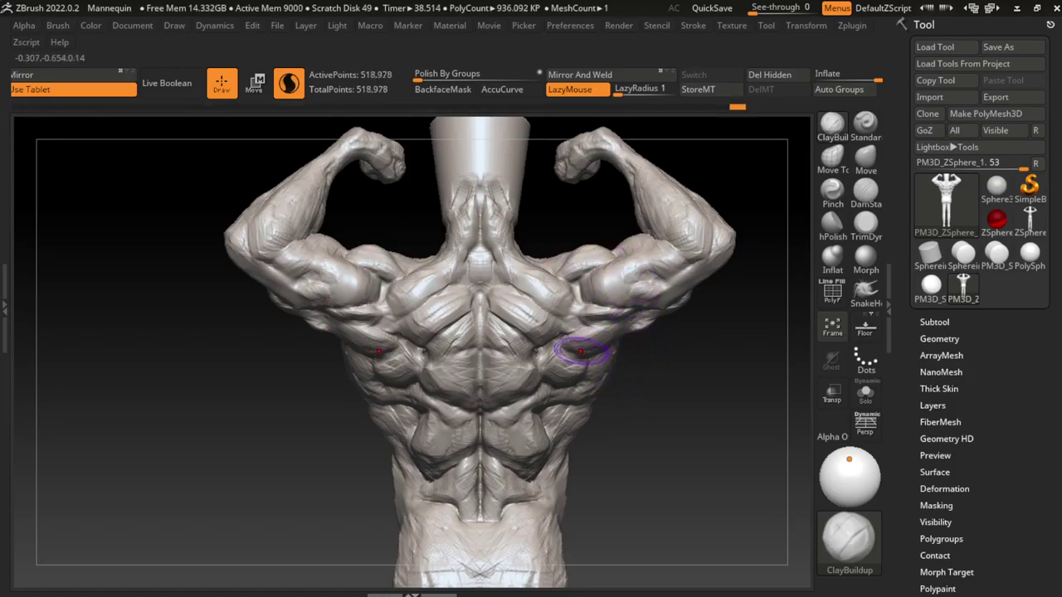
pyautogui.hotkey('ctrl', 'z')
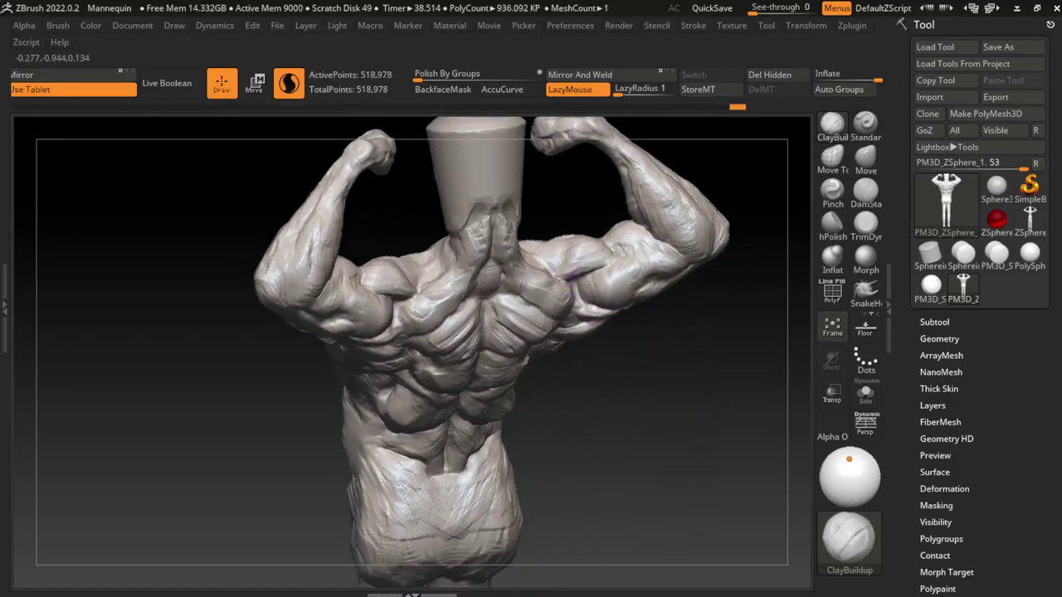
pyautogui.hotkey('ctrl', 'shift', 'z')
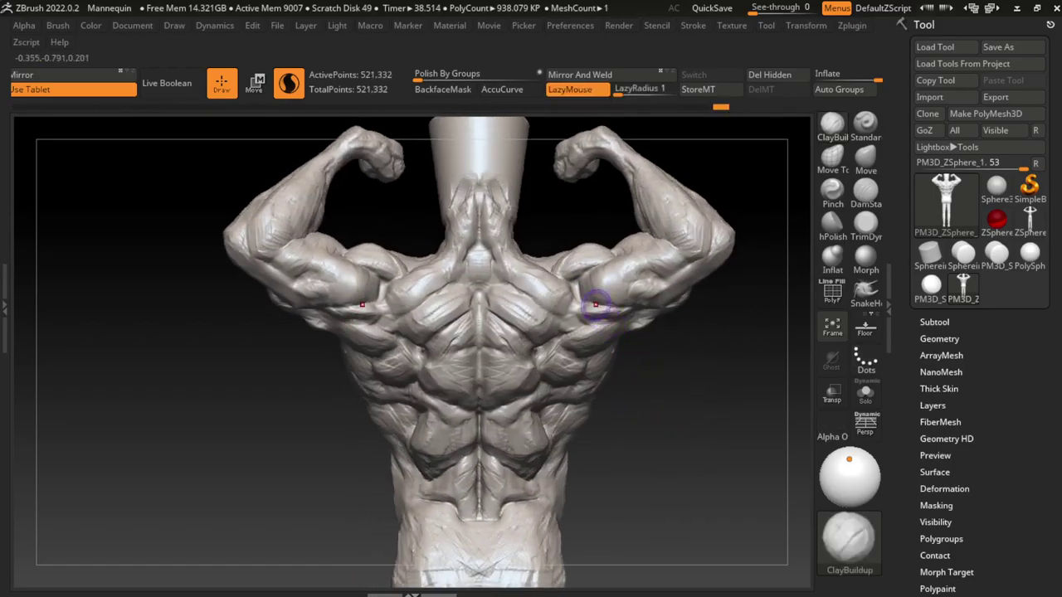
# Step: Build up the upper back and left shoulder, inspect other angles, and undo several strokes
pyautogui.moveTo(562, 267)
pyautogui.mouseDown()
pyautogui.moveTo(581, 332)
pyautogui.moveTo(577, 275)
pyautogui.moveTo(590, 264)
pyautogui.moveTo(618, 282)
pyautogui.mouseUp()
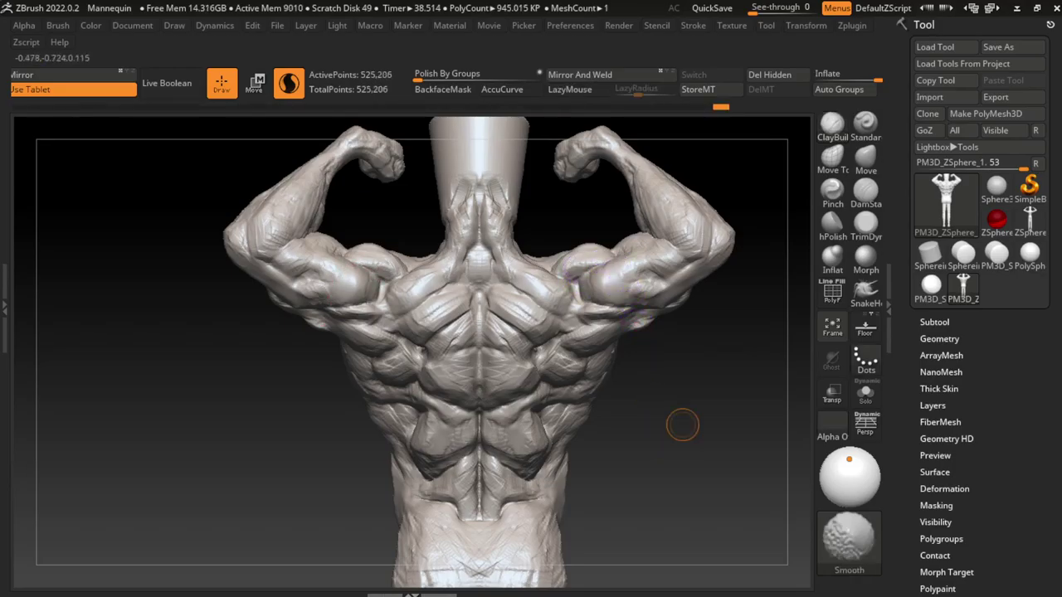
pyautogui.moveTo(687, 367); pyautogui.dragTo(685, 406)
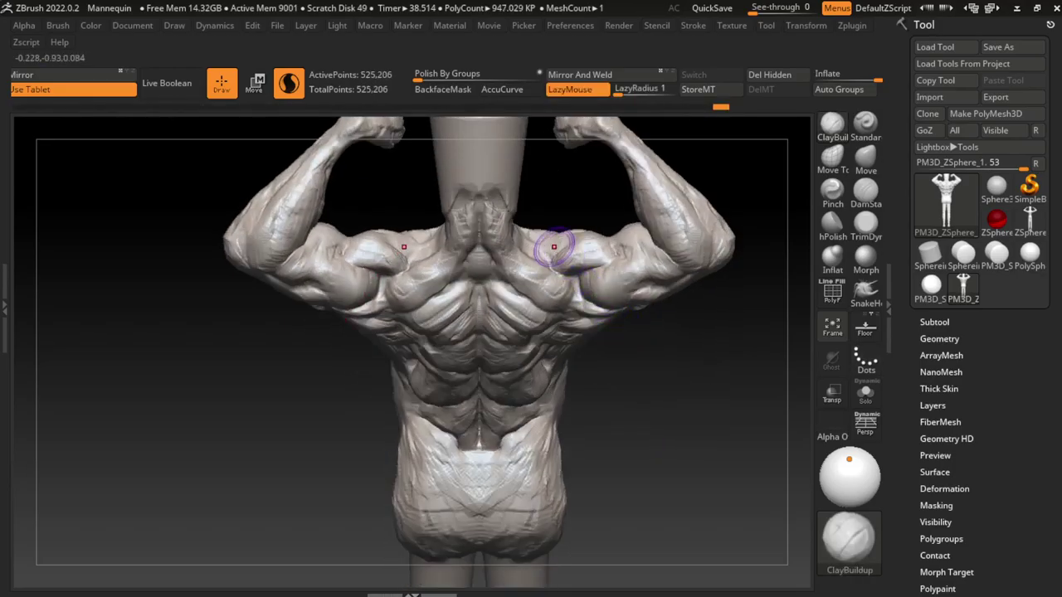
pyautogui.moveTo(636, 299); pyautogui.dragTo(683, 379)
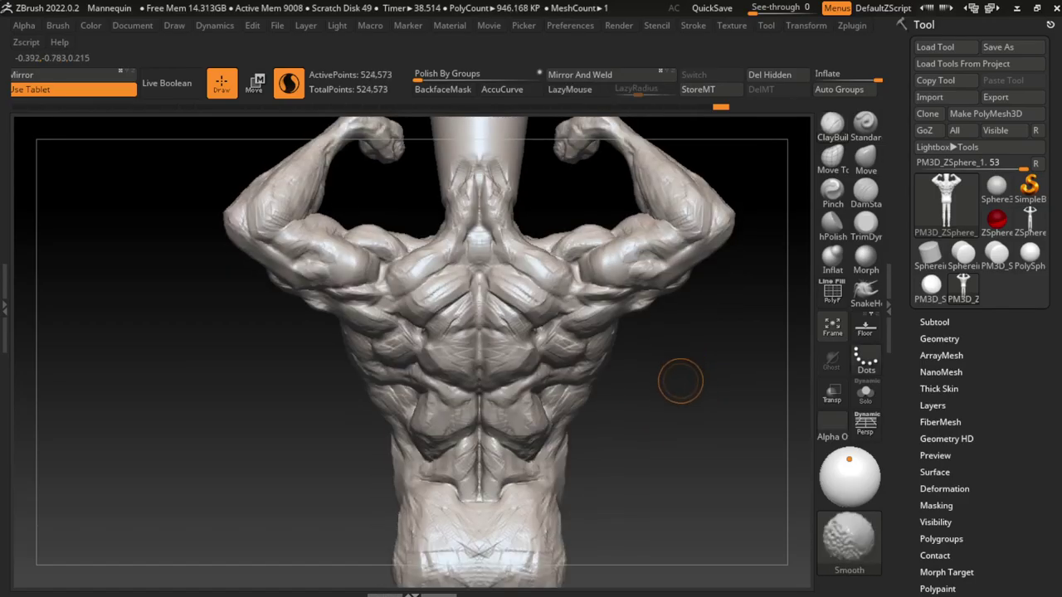
pyautogui.moveTo(573, 287)
pyautogui.mouseDown()
pyautogui.moveTo(526, 237)
pyautogui.moveTo(419, 244)
pyautogui.mouseUp()
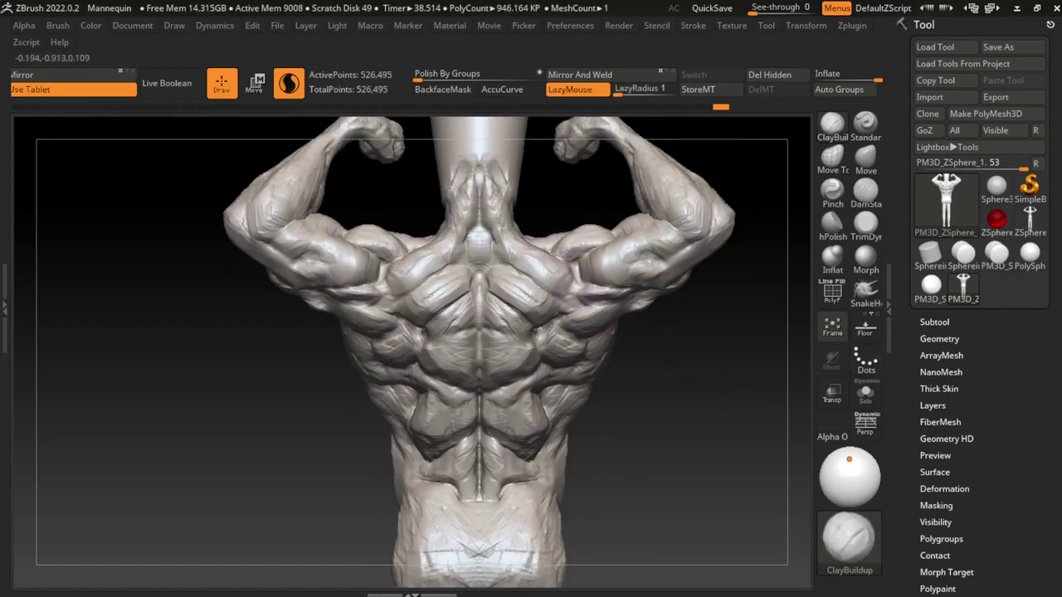
pyautogui.hotkey('ctrl', 'z')
pyautogui.hotkey('ctrl', 'z')
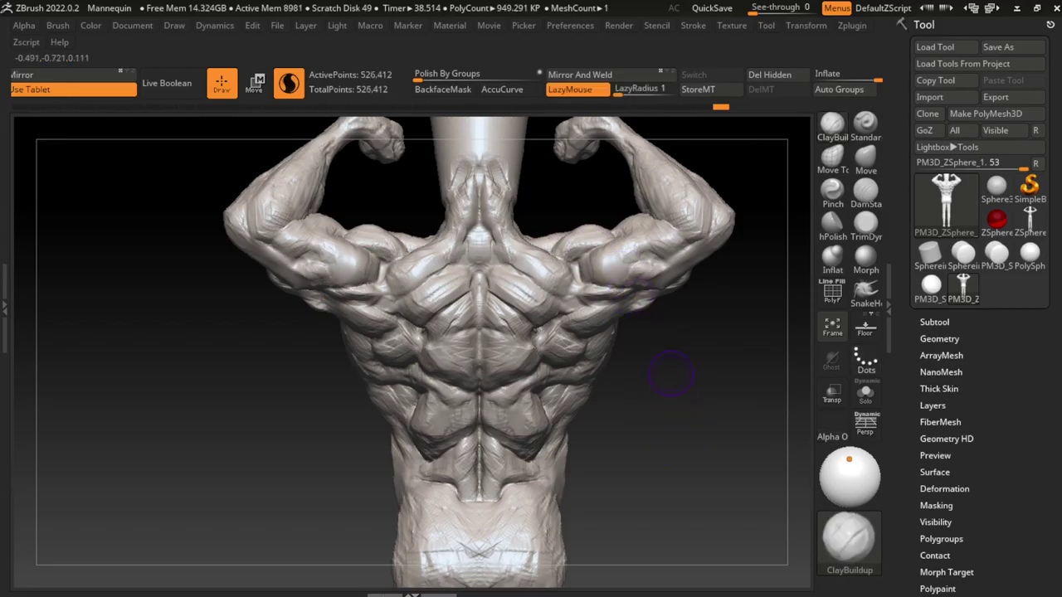
pyautogui.moveTo(680, 357); pyautogui.dragTo(749, 367)
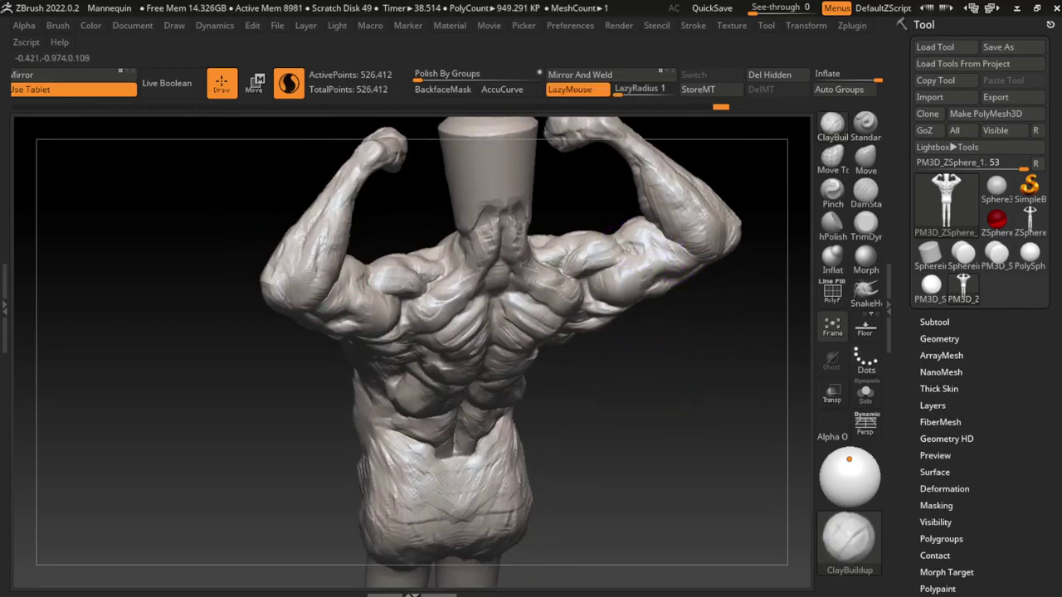
pyautogui.hotkey('ctrl', 'z')
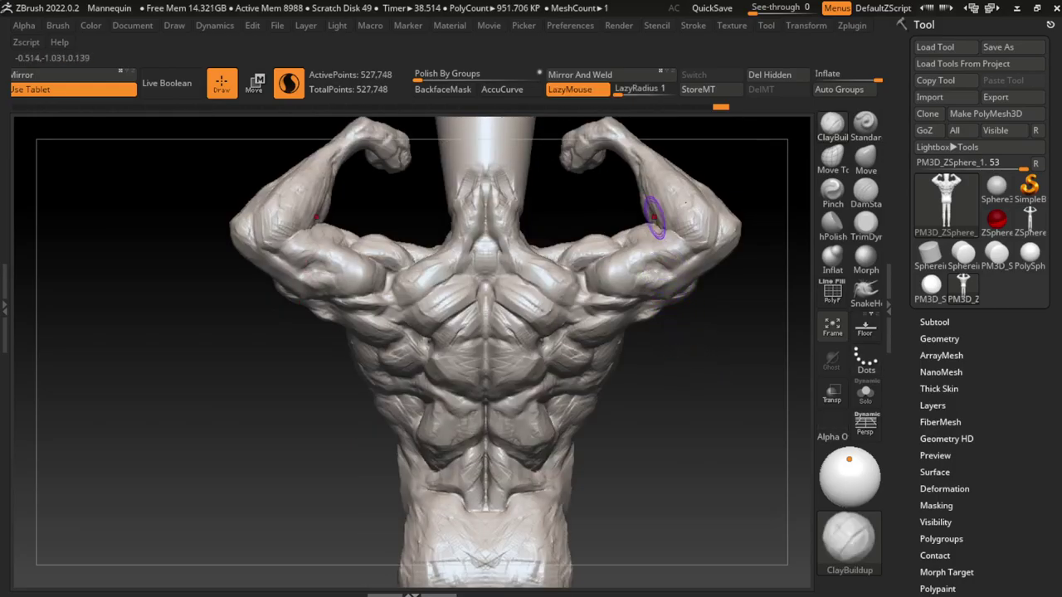
pyautogui.hotkey('ctrl', 'z')
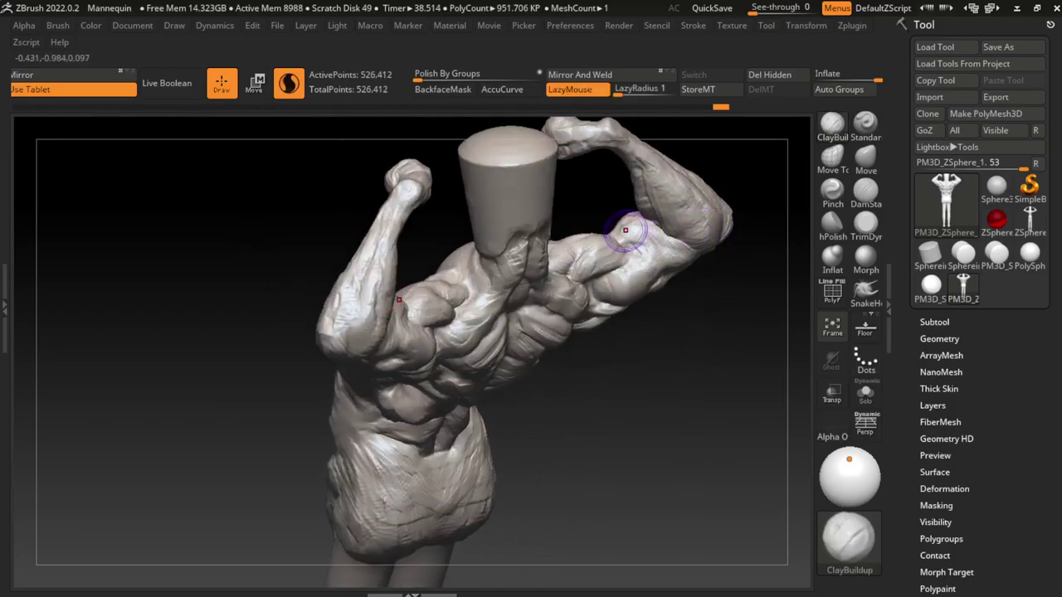
pyautogui.hotkey('ctrl', 'z')
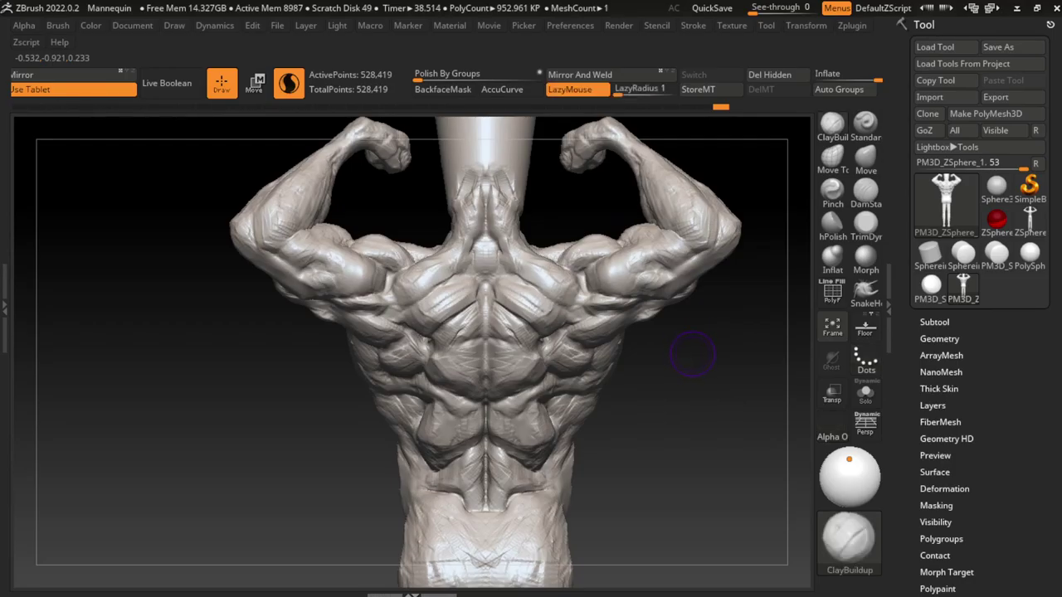
# Step: Try building up and smoothing the left deltoid, undoing both attempts
pyautogui.moveTo(664, 245); pyautogui.dragTo(620, 239)
pyautogui.hotkey('ctrl', 'z')
pyautogui.hotkey('ctrl', 'z')
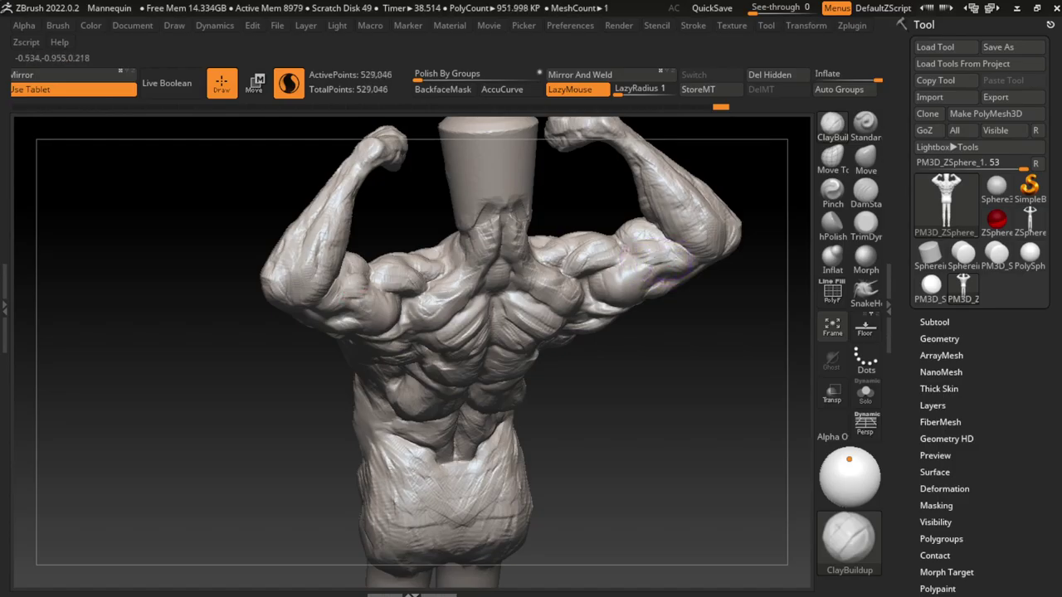
pyautogui.keyDown('shift'); pyautogui.moveTo(659, 248); pyautogui.dragTo(680, 258); pyautogui.keyUp('shift')
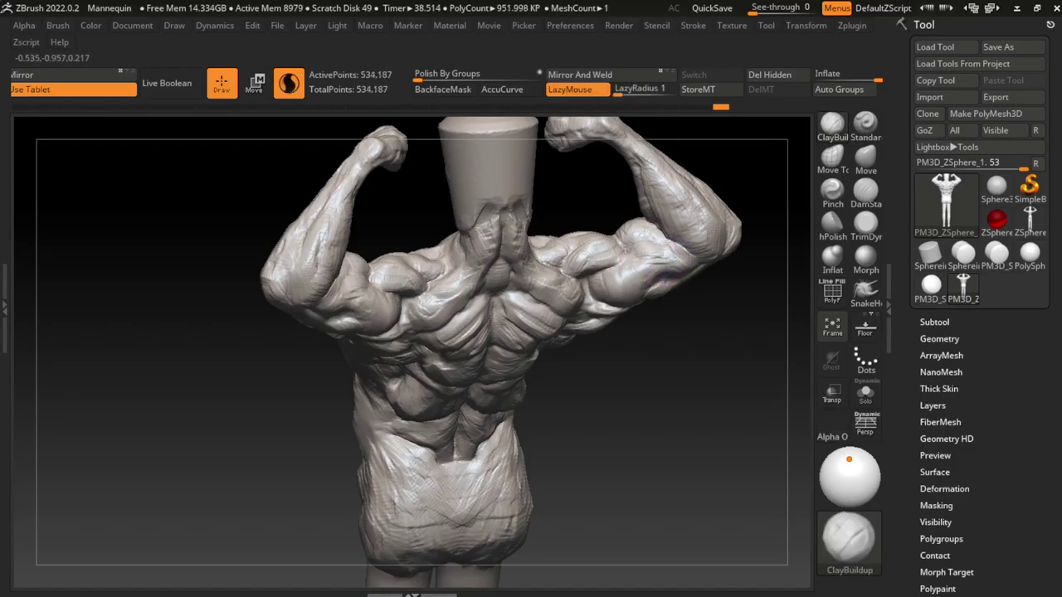
pyautogui.hotkey('ctrl', 'z')
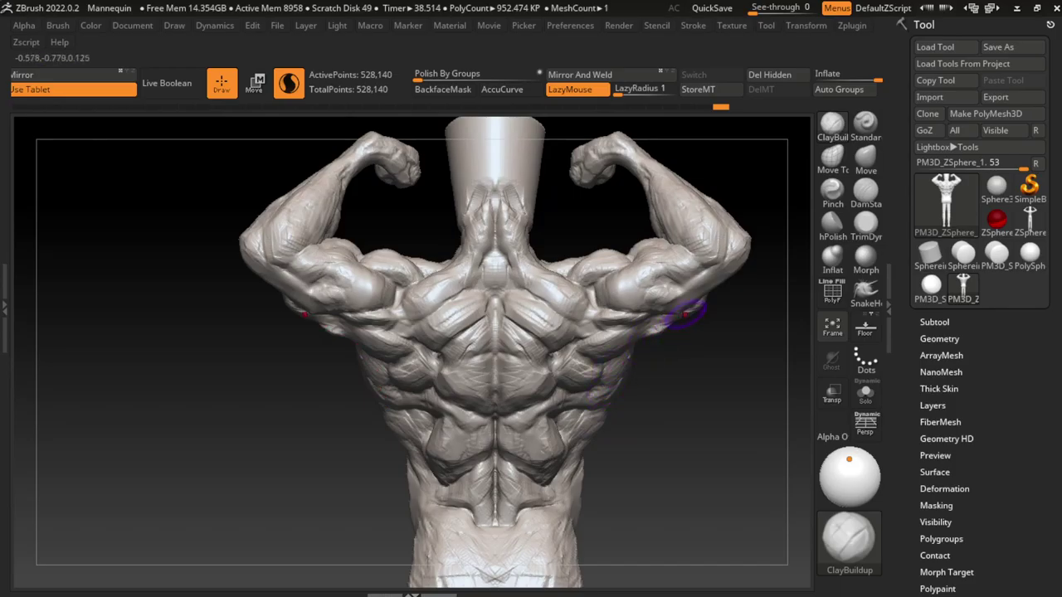
# Step: Carve crisp DamStandard separation creases into the left deltoid
pyautogui.click(865, 193)
pyautogui.moveTo(668, 254); pyautogui.dragTo(695, 271)
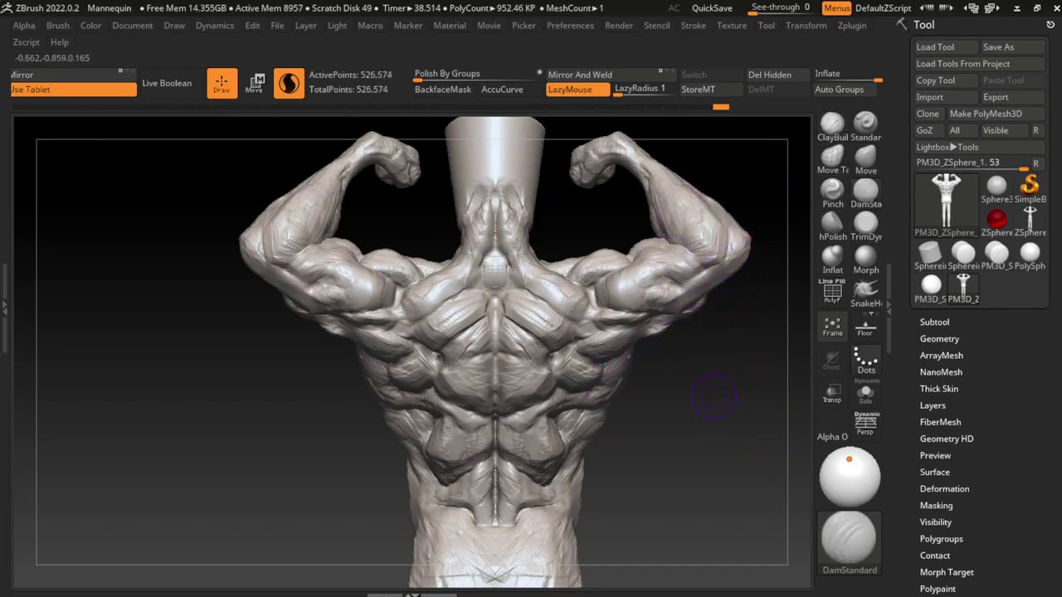
pyautogui.moveTo(698, 258); pyautogui.dragTo(688, 256)
pyautogui.keyDown('alt'); pyautogui.moveTo(652, 448); pyautogui.dragTo(643, 410); pyautogui.keyUp('alt')
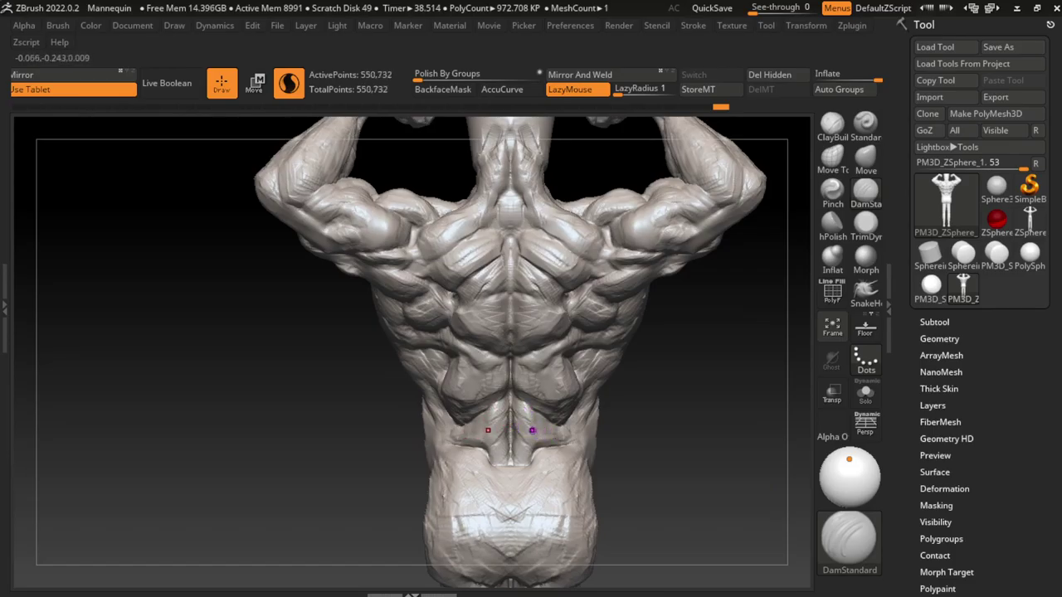
# Step: Add short crease strokes on the lower back, undoing one of them
pyautogui.moveTo(531, 430); pyautogui.dragTo(536, 430)
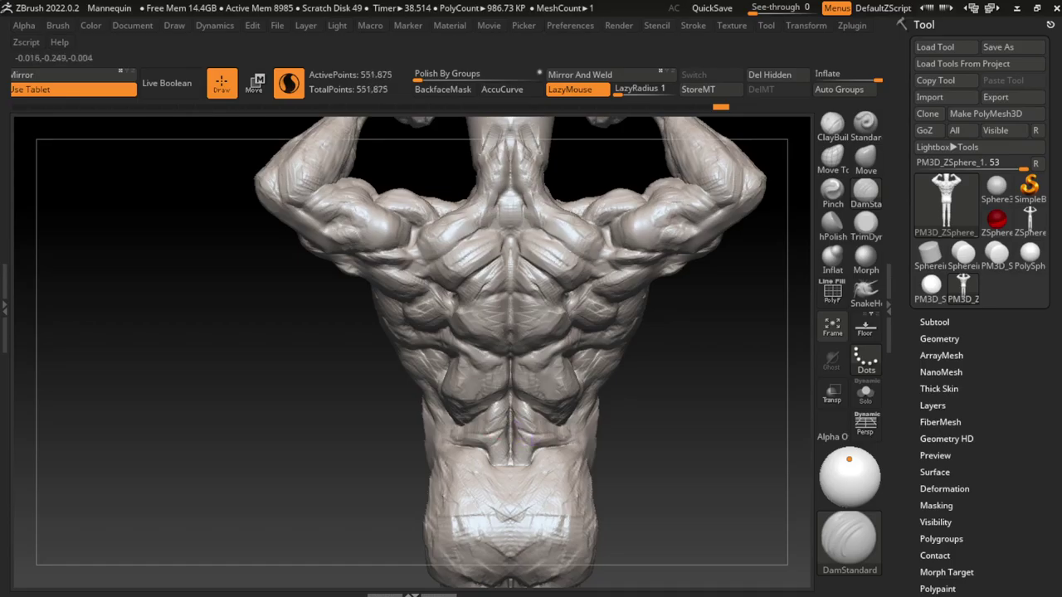
pyautogui.moveTo(522, 428); pyautogui.dragTo(508, 430)
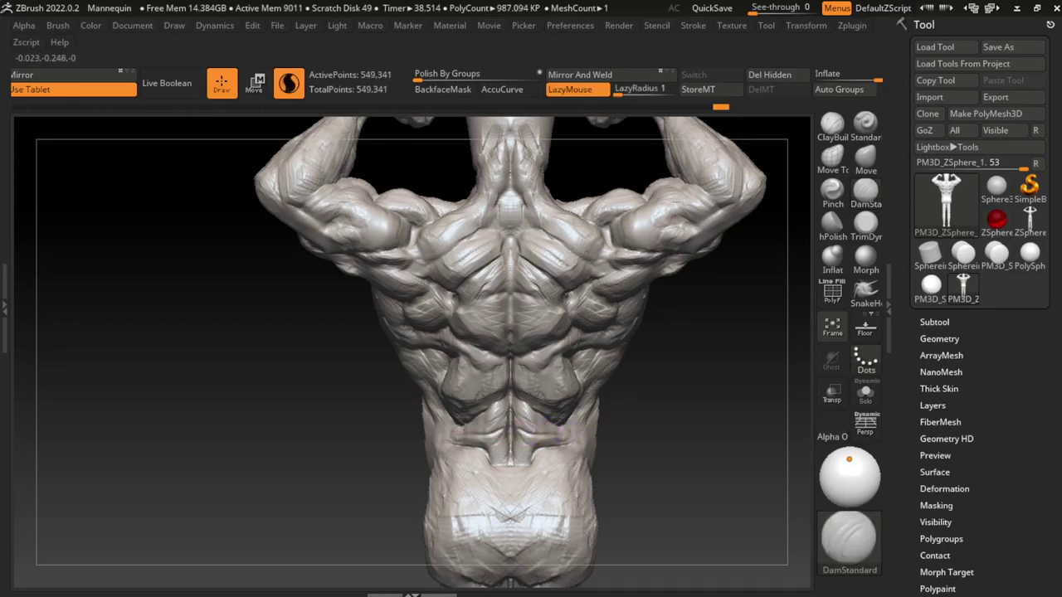
pyautogui.press('b')
pyautogui.press('s')
pyautogui.press('t')
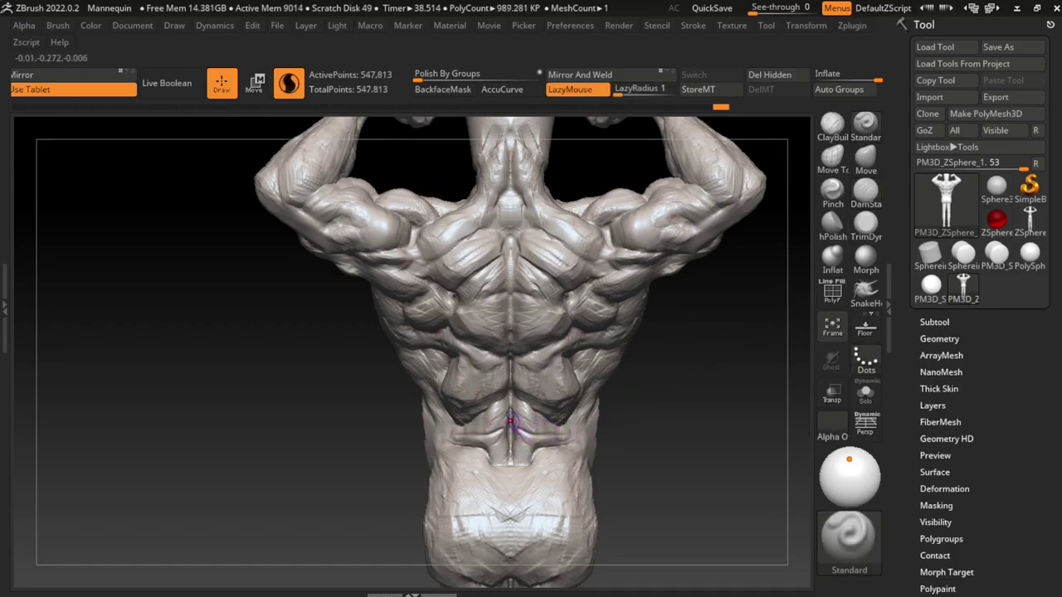
pyautogui.hotkey('ctrl', 'z')
pyautogui.moveTo(552, 386)
pyautogui.mouseDown()
pyautogui.moveTo(545, 452)
pyautogui.moveTo(553, 435)
pyautogui.mouseUp()
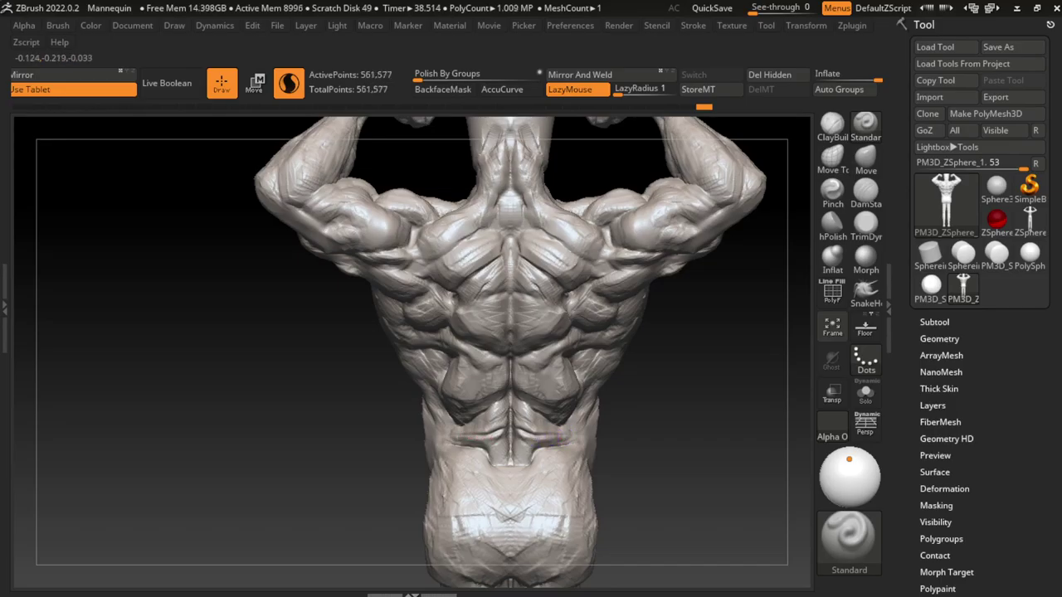
# Step: Carve a DamStandard crease just above the waist and build up the lower back
pyautogui.press('b')
pyautogui.press('d')
pyautogui.press('s')
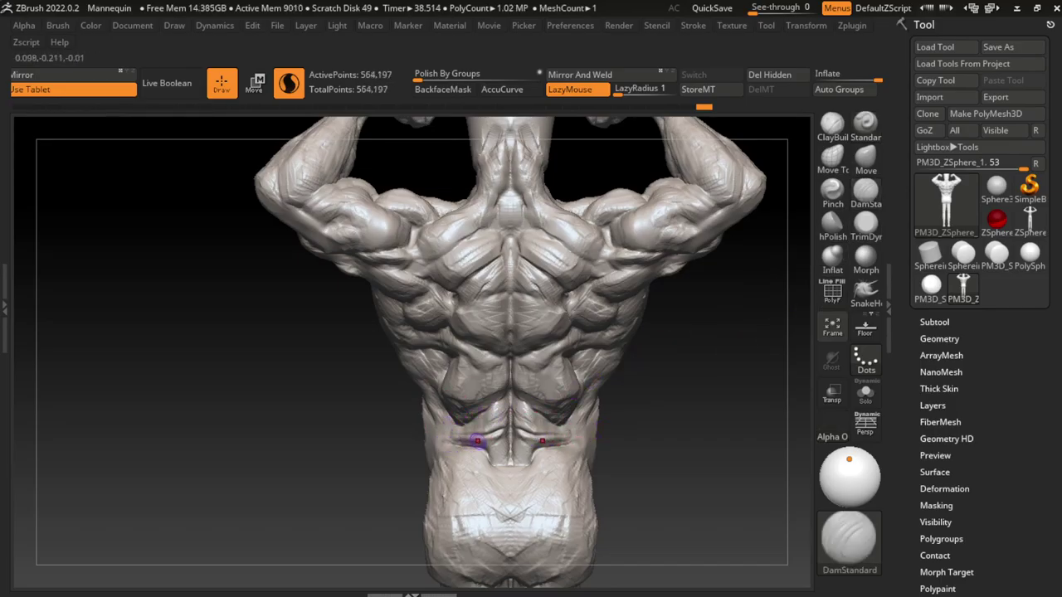
pyautogui.moveTo(489, 424)
pyautogui.mouseDown()
pyautogui.moveTo(463, 432)
pyautogui.moveTo(493, 440)
pyautogui.mouseUp()
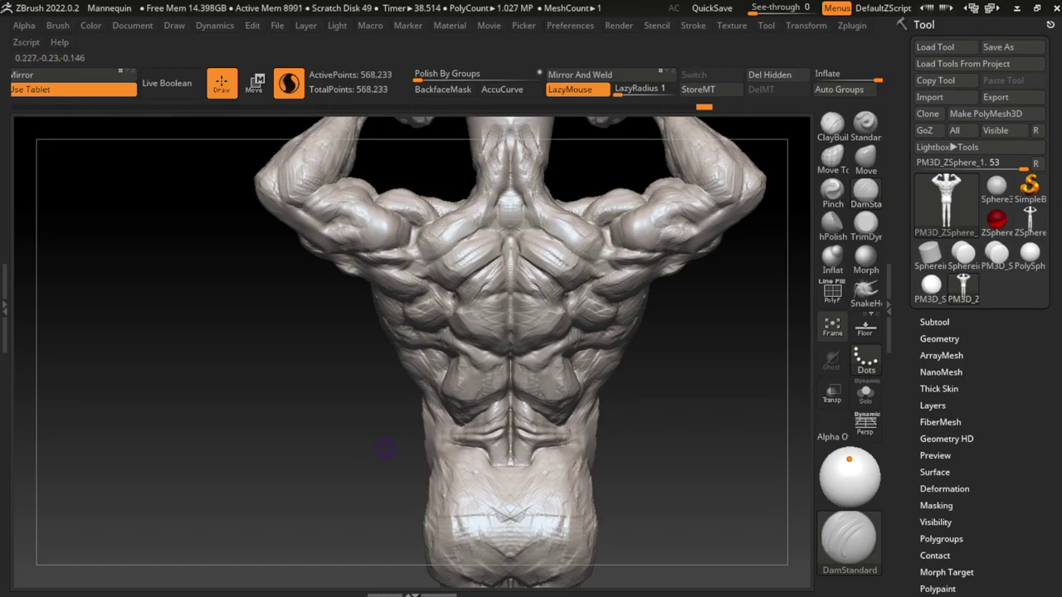
pyautogui.moveTo(498, 424)
pyautogui.mouseDown()
pyautogui.moveTo(511, 389)
pyautogui.moveTo(525, 412)
pyautogui.moveTo(492, 426)
pyautogui.moveTo(511, 401)
pyautogui.moveTo(498, 425)
pyautogui.mouseUp()
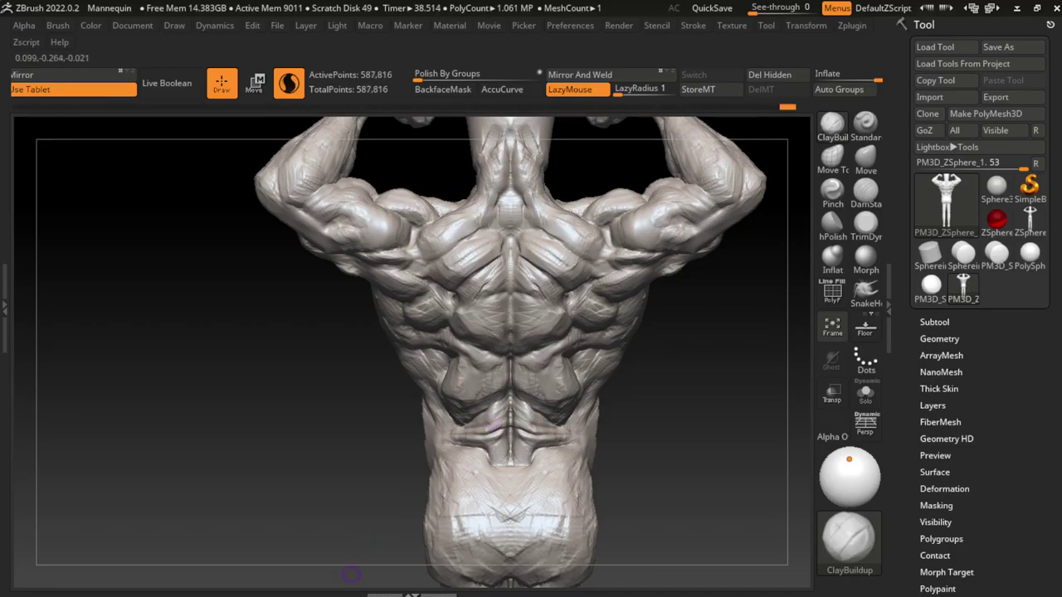
# Step: Pinch sharper creases into the lower back and tighten the lower right abdomen
pyautogui.click(832, 196)
pyautogui.moveTo(487, 427)
pyautogui.mouseDown()
pyautogui.moveTo(496, 430)
pyautogui.moveTo(489, 448)
pyautogui.moveTo(493, 433)
pyautogui.mouseUp()
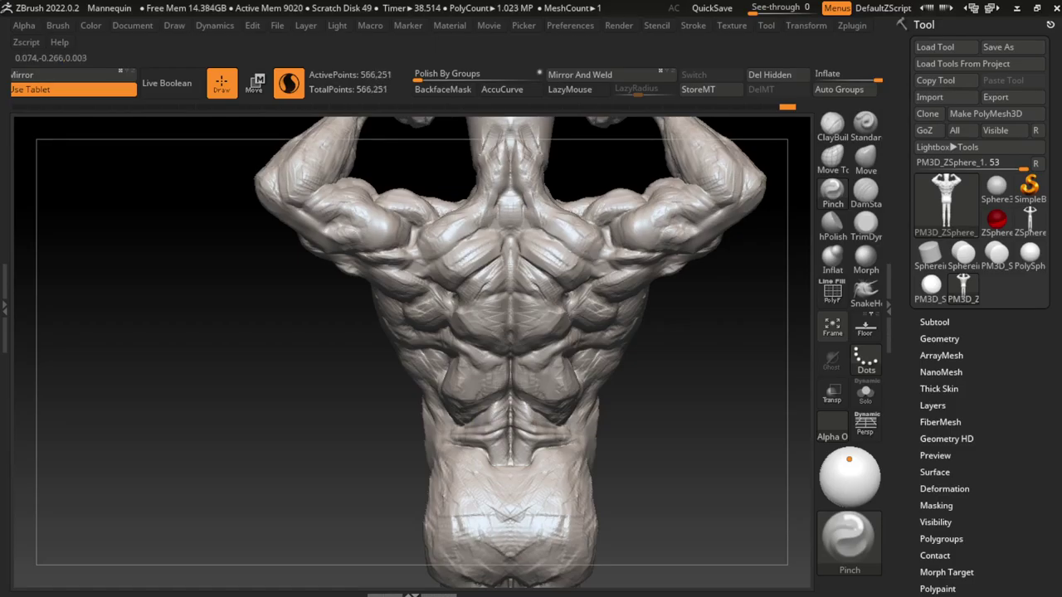
pyautogui.moveTo(553, 462); pyautogui.dragTo(569, 439)
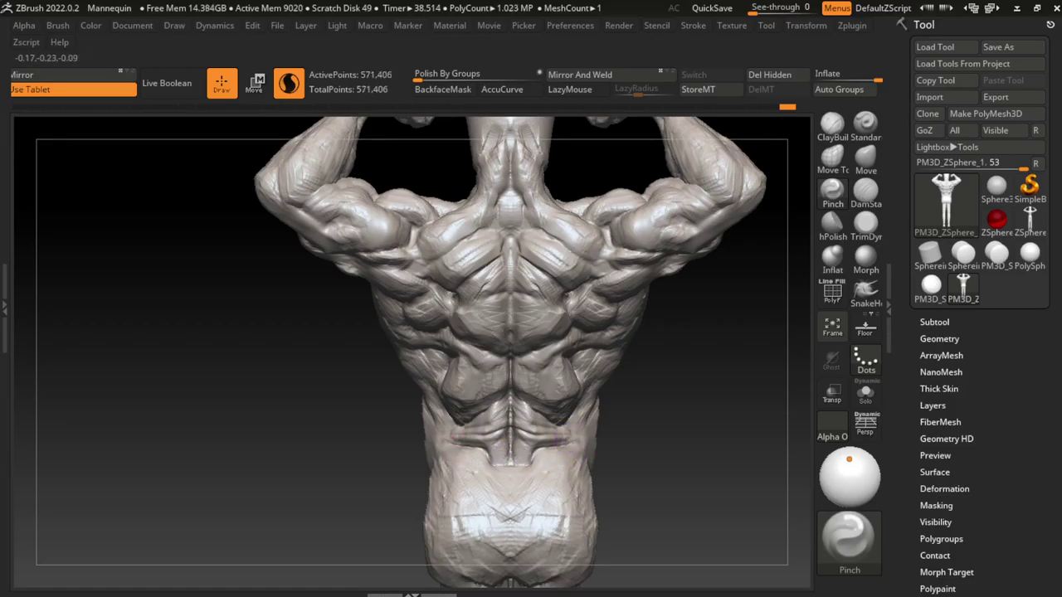
pyautogui.moveTo(594, 521); pyautogui.dragTo(731, 475)
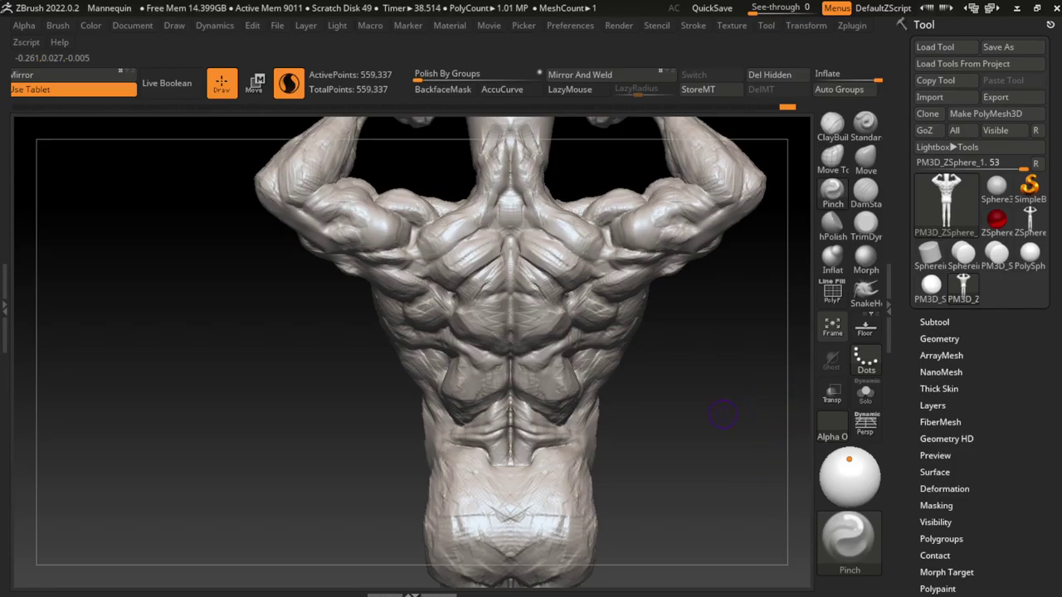
# Step: Fill the seam across the lower abdomen with ClayBuildup along the midline
pyautogui.click(832, 124)
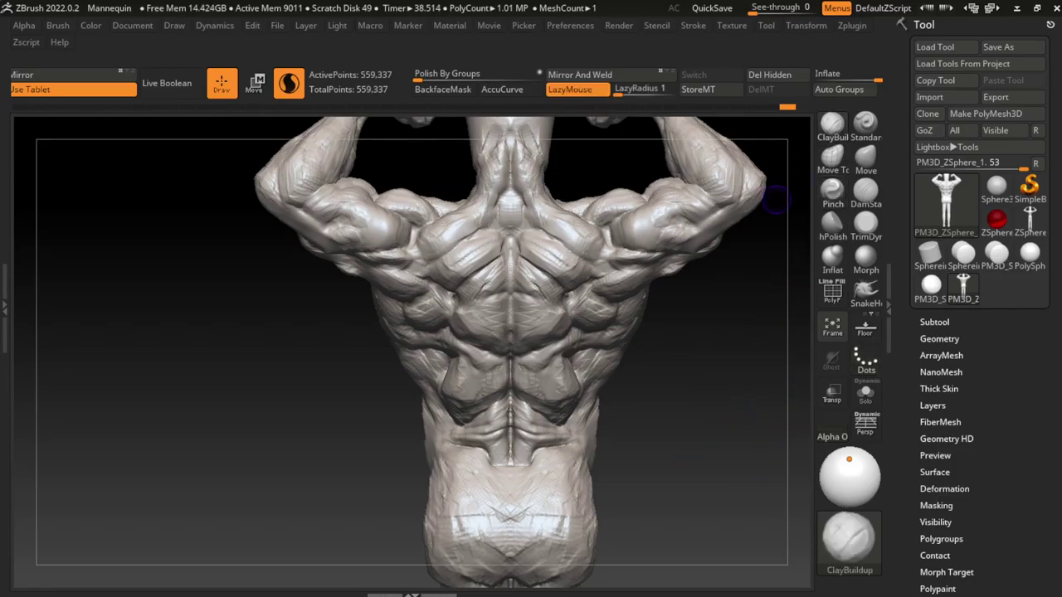
pyautogui.click(538, 448)
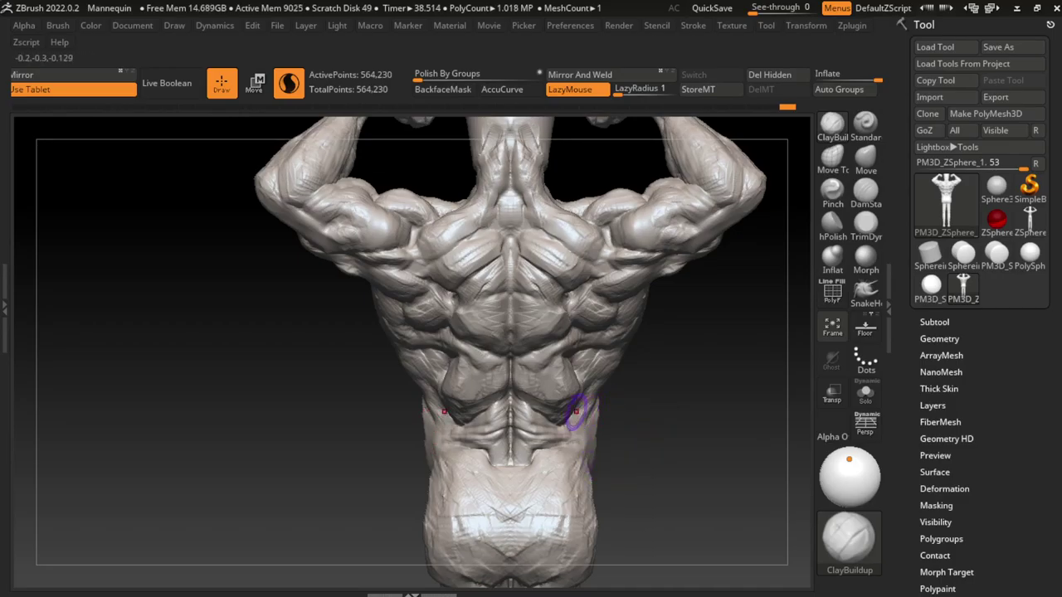
pyautogui.moveTo(655, 398)
pyautogui.mouseDown()
pyautogui.moveTo(579, 408)
pyautogui.moveTo(572, 393)
pyautogui.moveTo(592, 387)
pyautogui.mouseUp()
pyautogui.moveTo(691, 432); pyautogui.dragTo(657, 440)
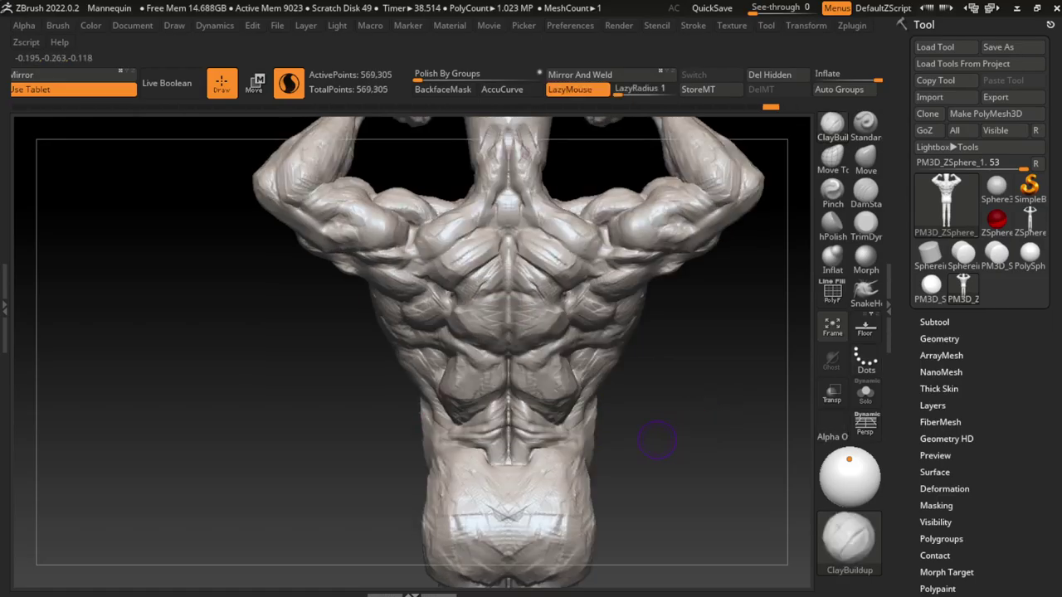
pyautogui.keyDown('alt'); pyautogui.moveTo(691, 407); pyautogui.dragTo(680, 462); pyautogui.keyUp('alt')
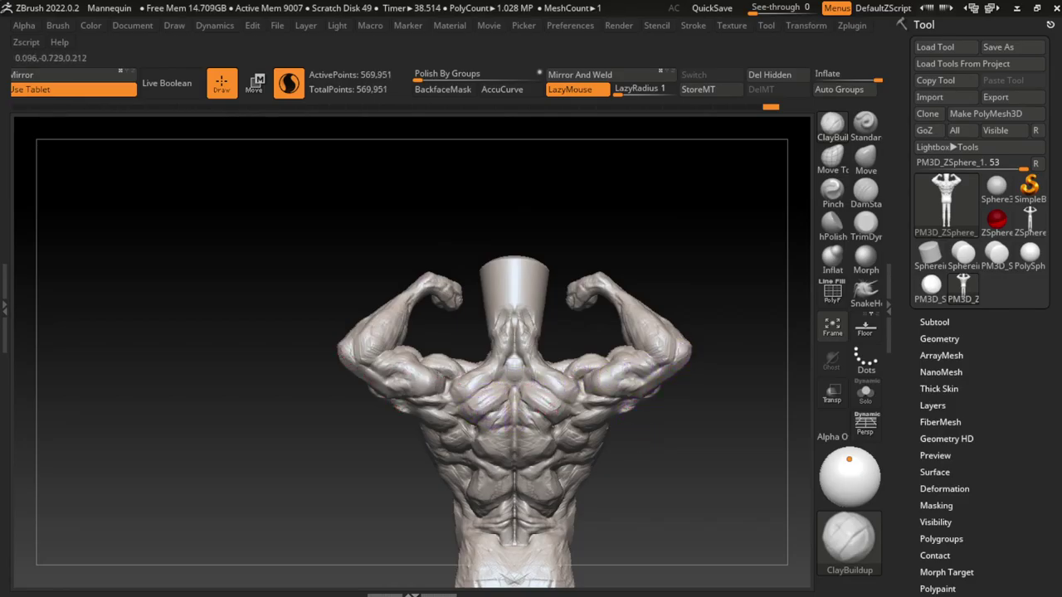
pyautogui.moveTo(501, 408)
pyautogui.mouseDown()
pyautogui.moveTo(528, 417)
pyautogui.moveTo(485, 374)
pyautogui.moveTo(464, 382)
pyautogui.moveTo(467, 365)
pyautogui.mouseUp()
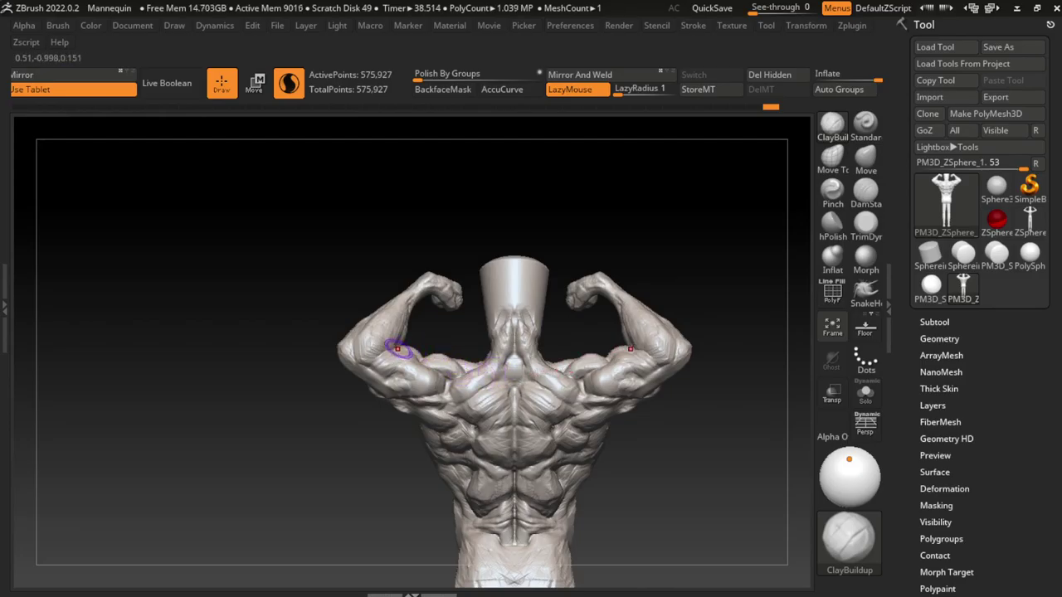
# Step: Build up the left shoulder and right upper arm, undoing the unwanted strokes
pyautogui.moveTo(396, 369); pyautogui.dragTo(448, 370)
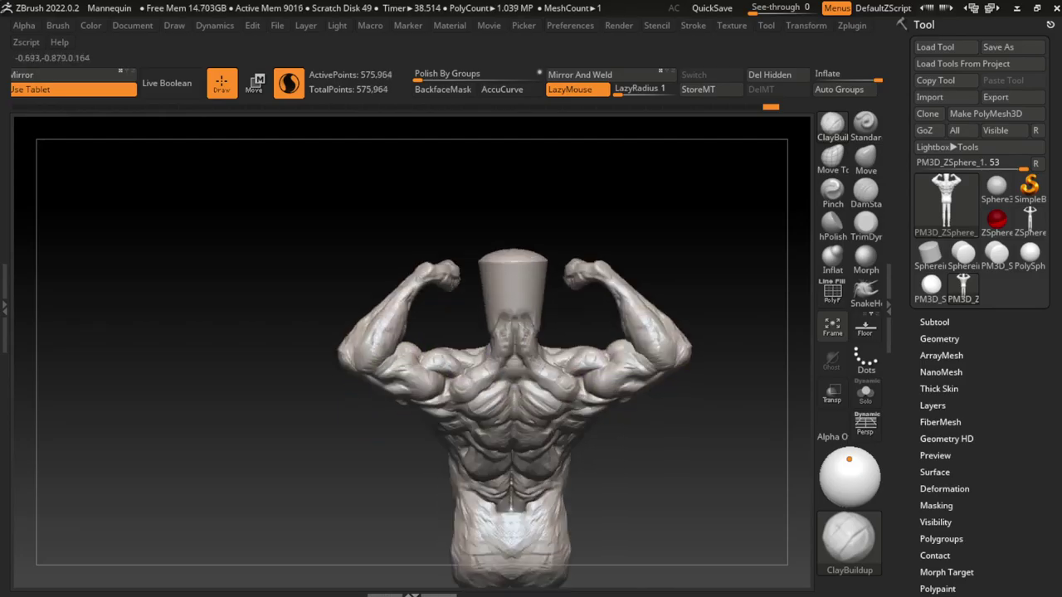
pyautogui.moveTo(572, 369); pyautogui.dragTo(581, 363, button='right')
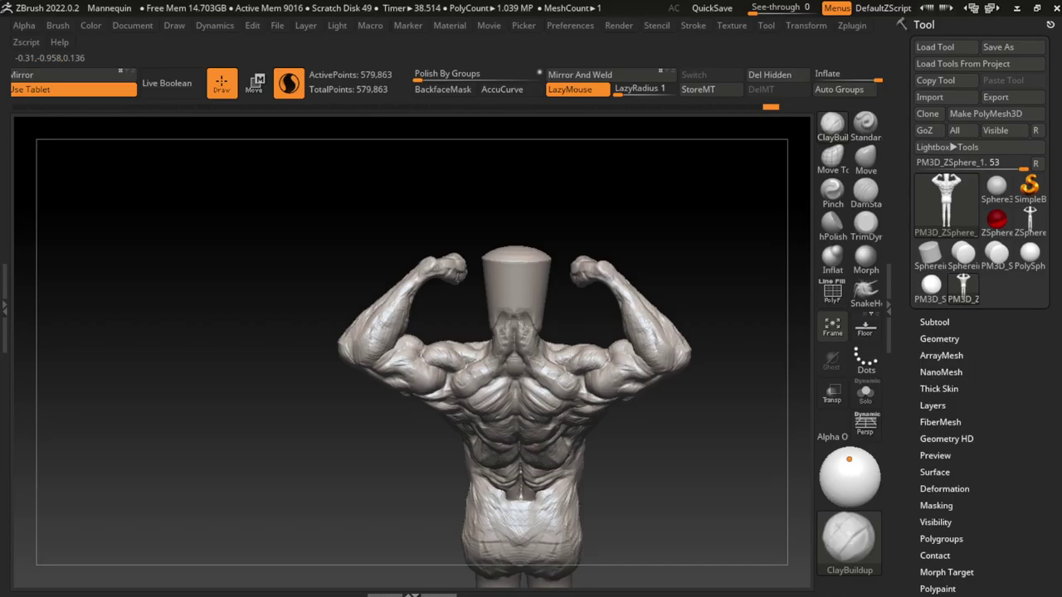
pyautogui.hotkey('ctrl', 'z')
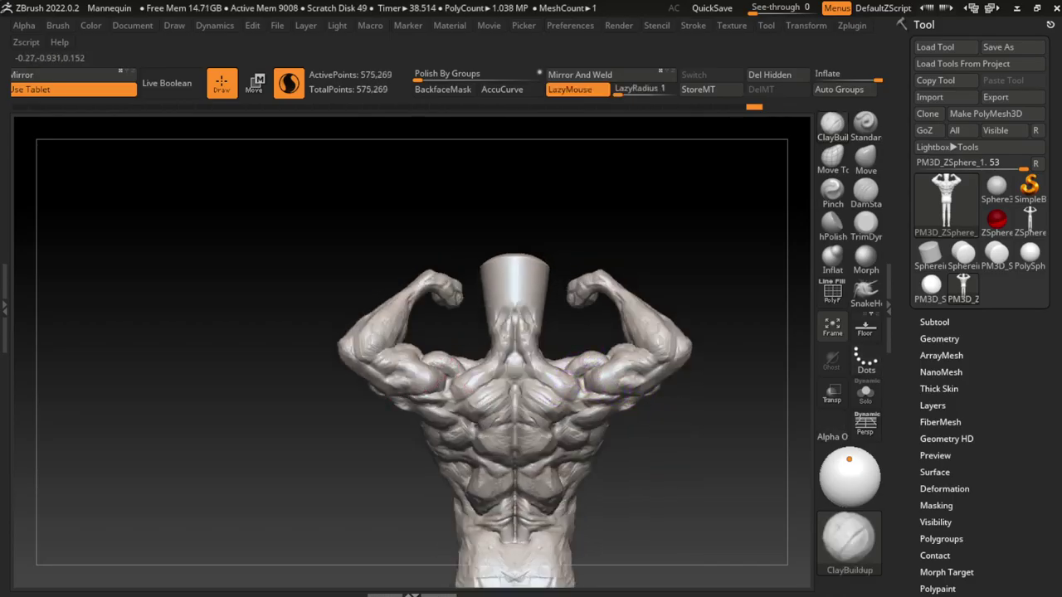
pyautogui.hotkey('ctrl', 'z')
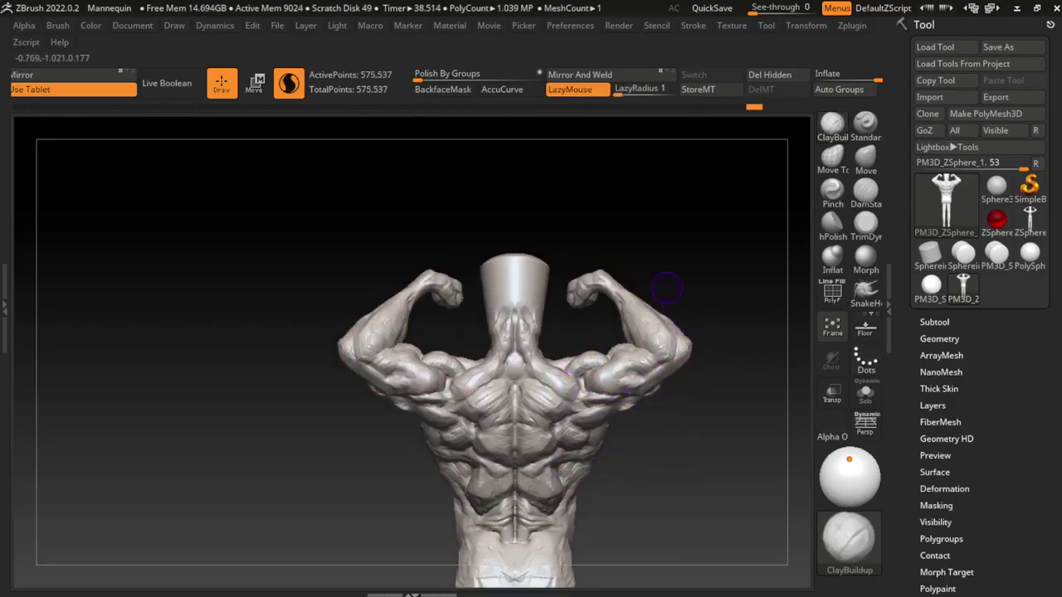
pyautogui.moveTo(611, 293); pyautogui.dragTo(600, 266)
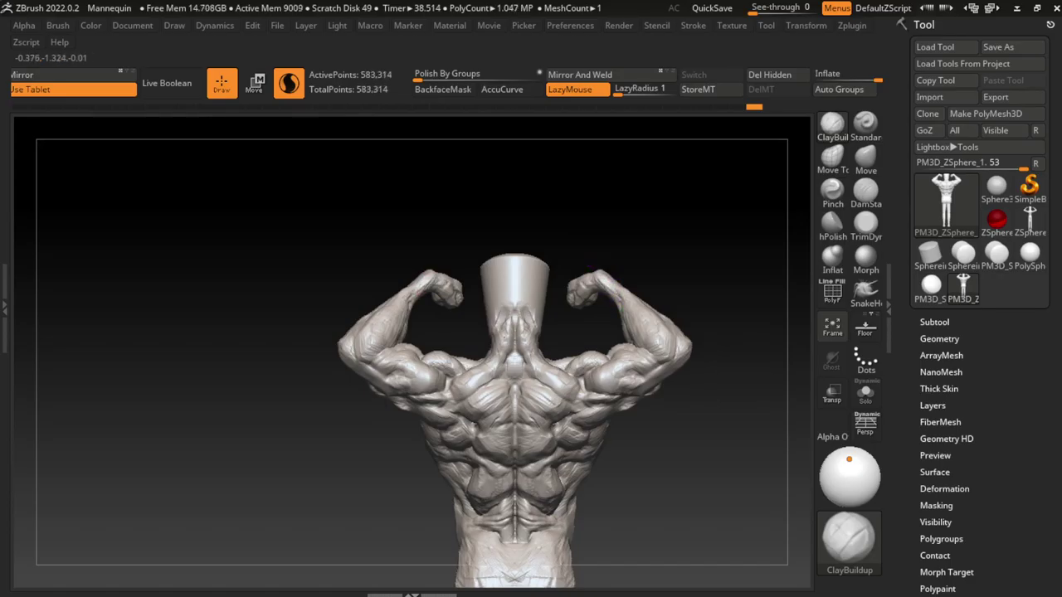
pyautogui.hotkey('ctrl', 'z')
pyautogui.moveTo(597, 282); pyautogui.dragTo(594, 284)
pyautogui.hotkey('ctrl', 'z')
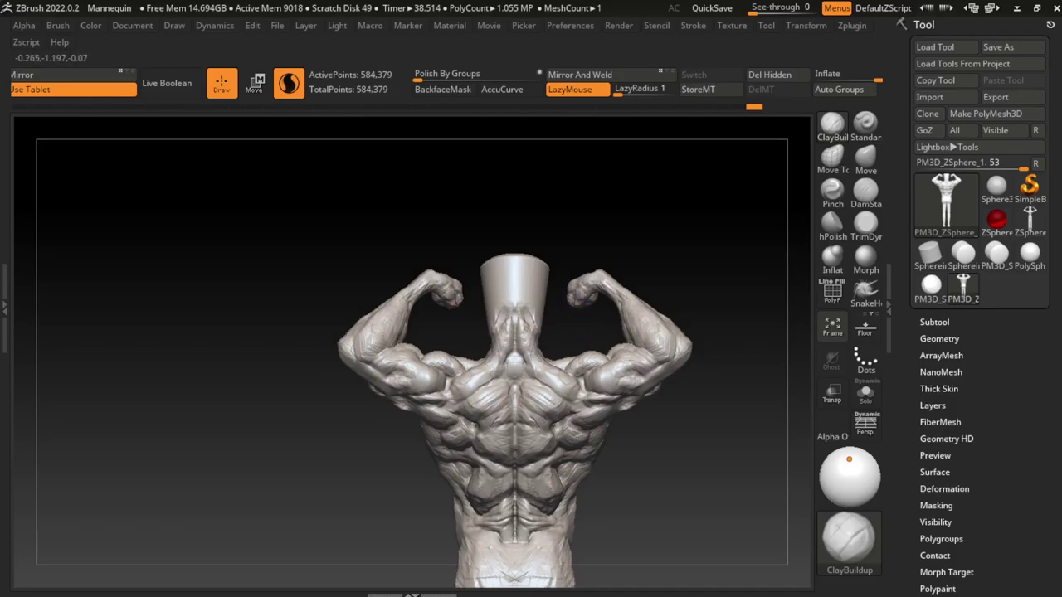
# Step: Return to a straight back view, zoom in on the arms, and select DamStandard
pyautogui.moveTo(572, 368); pyautogui.dragTo(730, 374)
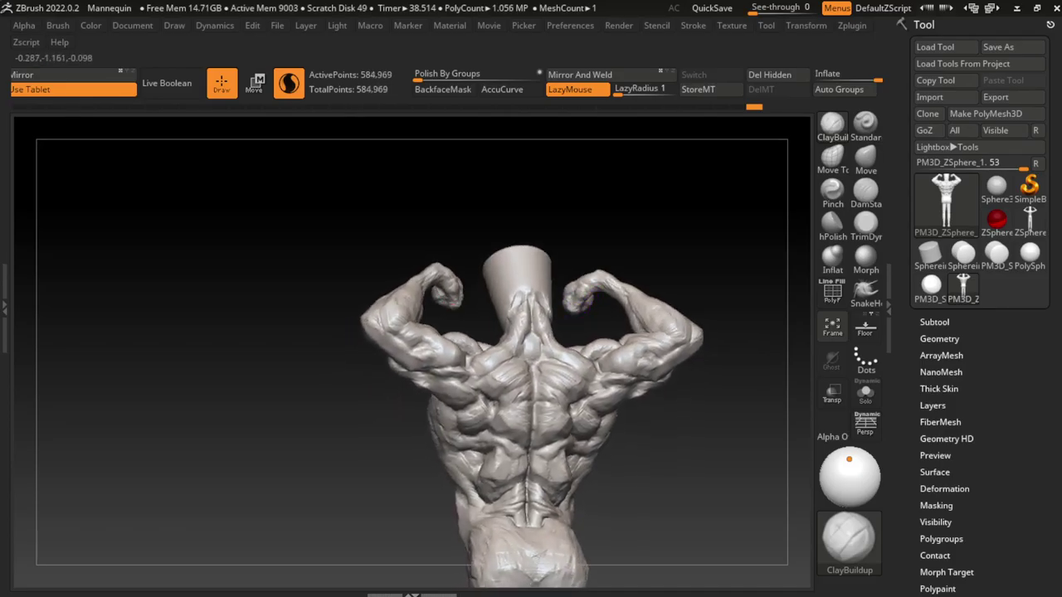
pyautogui.moveTo(573, 304)
pyautogui.mouseDown()
pyautogui.moveTo(583, 328)
pyautogui.moveTo(569, 317)
pyautogui.moveTo(550, 355)
pyautogui.mouseUp()
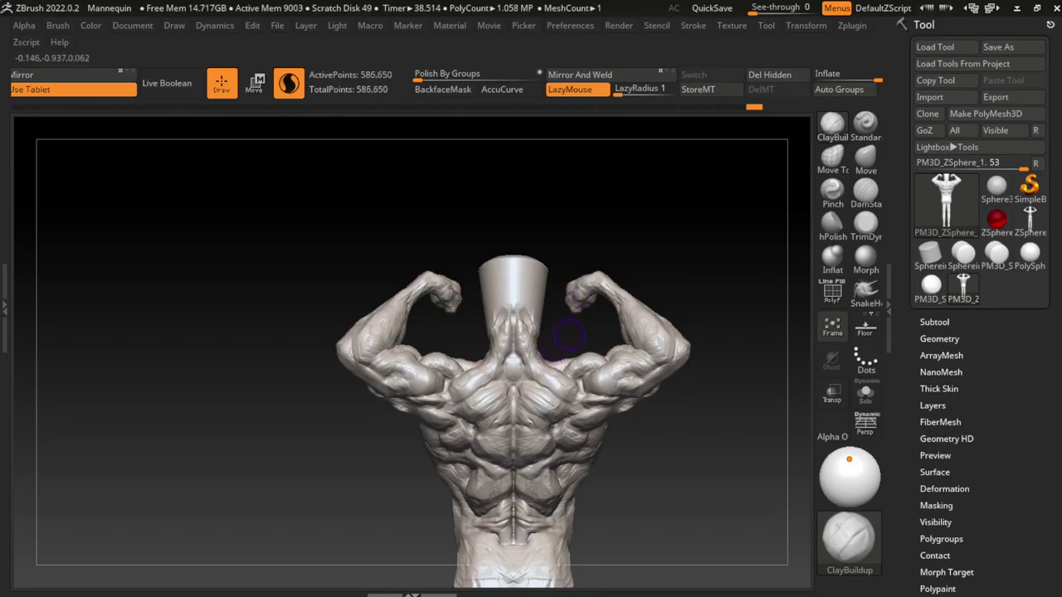
pyautogui.scroll(3, 568, 334)
pyautogui.press('b')
pyautogui.press('d')
pyautogui.press('s')
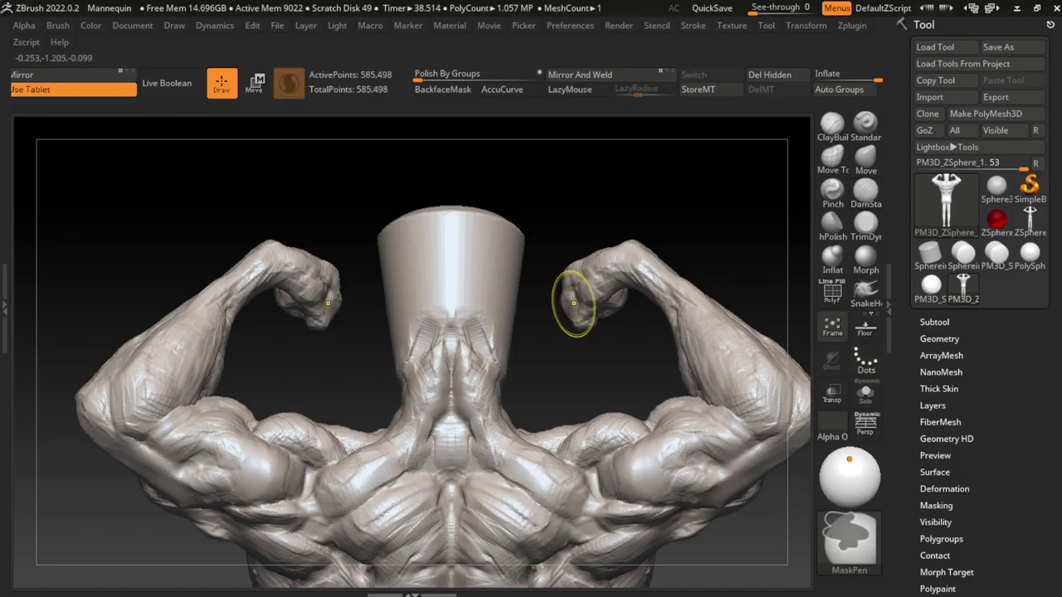
# Step: Carve and build up the right fist, alternating DamStandard and ClayBuildup
pyautogui.moveTo(571, 306); pyautogui.dragTo(572, 302, button='right')
pyautogui.moveTo(574, 274)
pyautogui.mouseDown()
pyautogui.moveTo(586, 299)
pyautogui.moveTo(574, 310)
pyautogui.moveTo(580, 291)
pyautogui.moveTo(569, 305)
pyautogui.mouseUp()
pyautogui.moveTo(580, 294); pyautogui.dragTo(564, 297, button='right')
pyautogui.click(832, 124)
pyautogui.moveTo(581, 249); pyautogui.dragTo(573, 286)
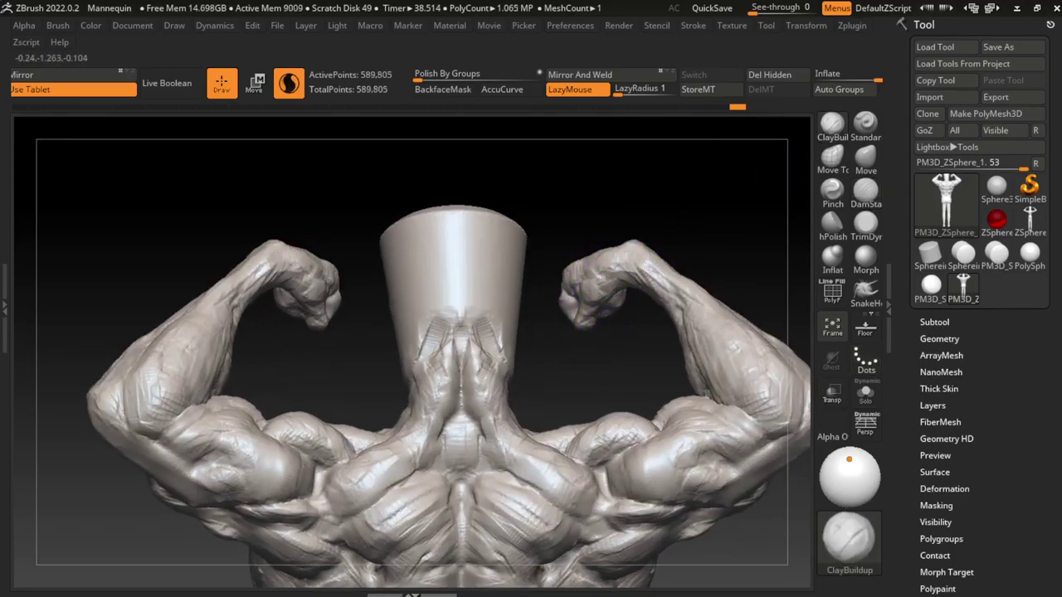
pyautogui.moveTo(588, 378)
pyautogui.mouseDown(button='right')
pyautogui.moveTo(706, 213)
pyautogui.moveTo(701, 171)
pyautogui.mouseUp(button='right')
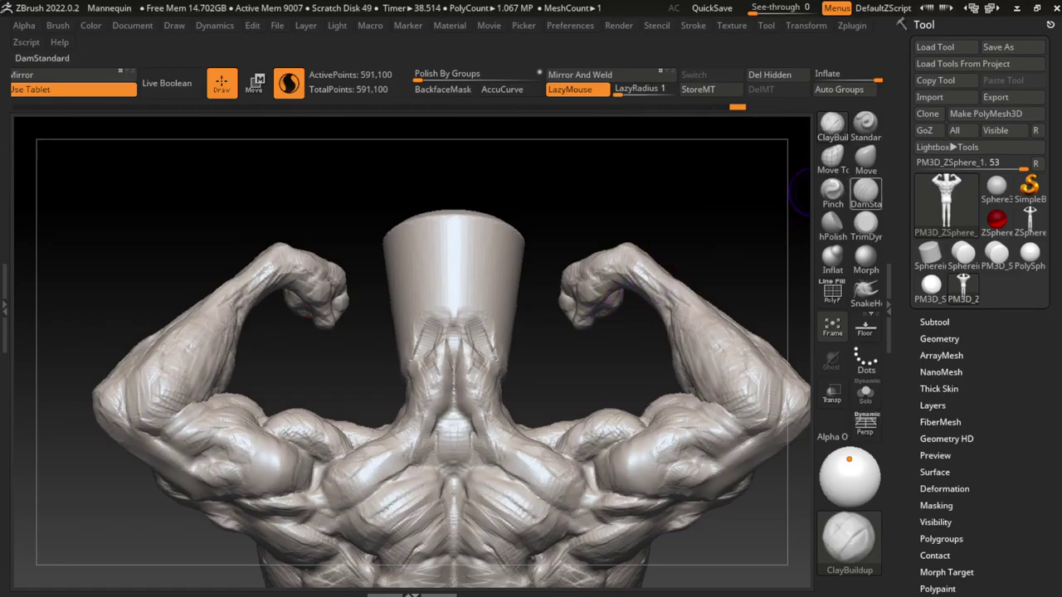
pyautogui.click(865, 193)
pyautogui.moveTo(587, 332)
pyautogui.mouseDown(button='right')
pyautogui.moveTo(584, 315)
pyautogui.moveTo(626, 332)
pyautogui.mouseUp(button='right')
pyautogui.click(832, 125)
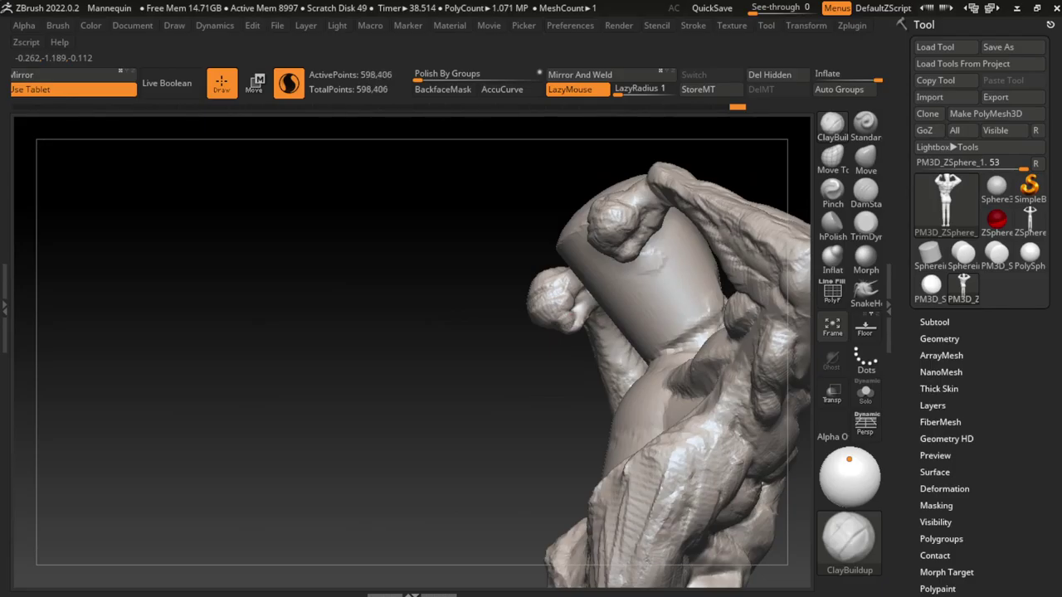
pyautogui.moveTo(754, 171)
pyautogui.keyDown('shift'); pyautogui.mouseDown(button='right')
pyautogui.moveTo(723, 218)
pyautogui.moveTo(753, 239)
pyautogui.mouseUp(button='right'); pyautogui.keyUp('shift')
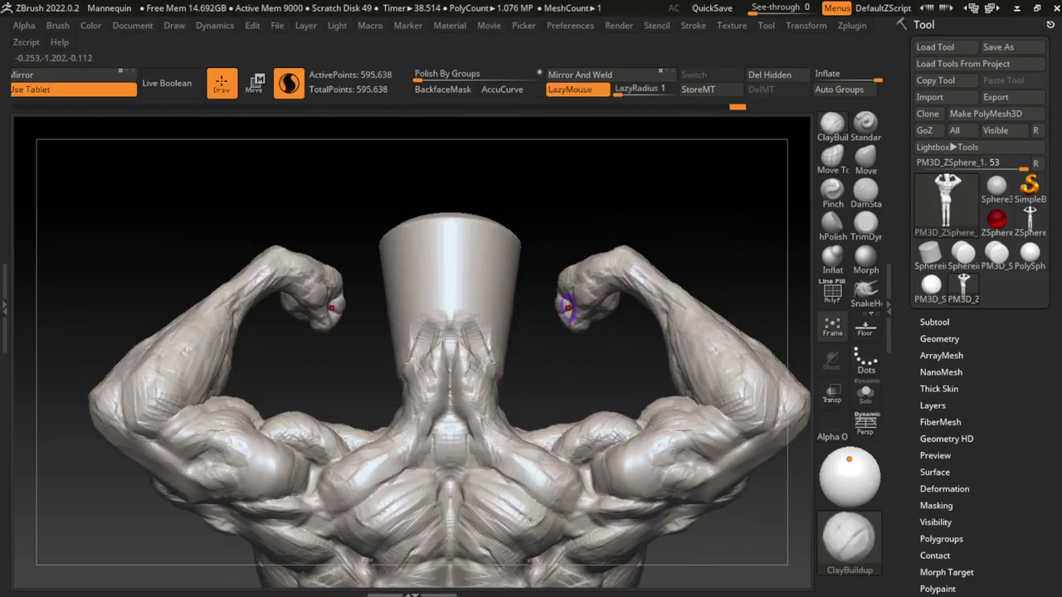
# Step: Build up the knuckles and tops of both fists, undoing the last stroke
pyautogui.moveTo(566, 305); pyautogui.dragTo(562, 308)
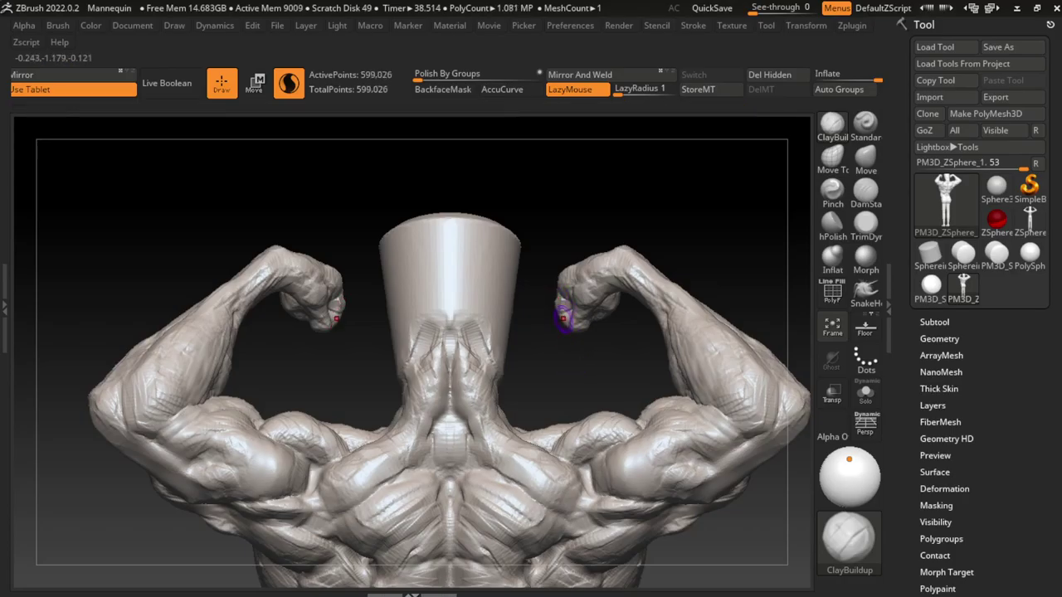
pyautogui.moveTo(558, 303); pyautogui.dragTo(564, 315, button='right')
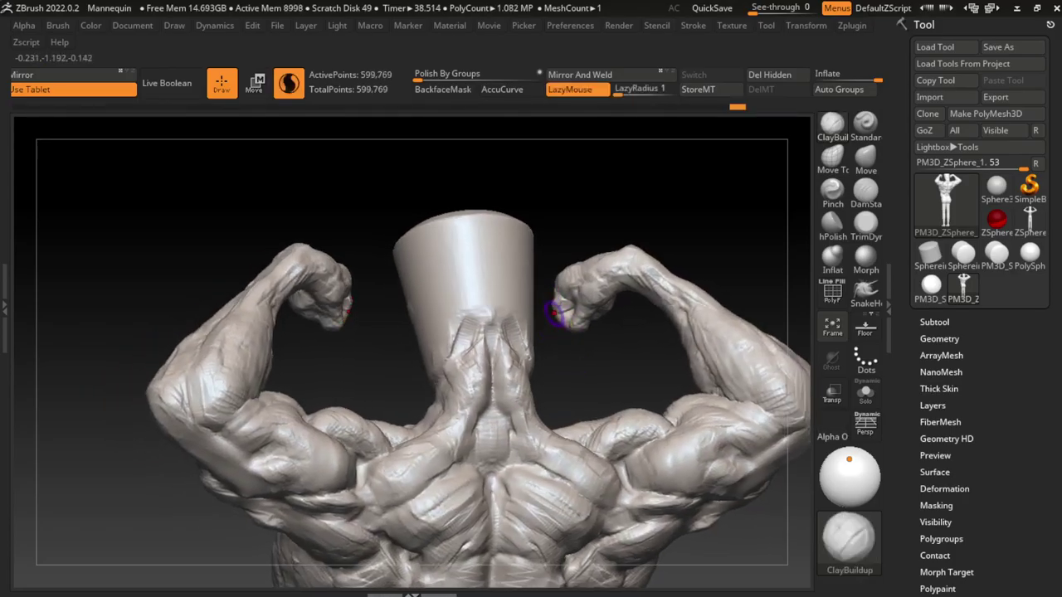
pyautogui.moveTo(554, 312); pyautogui.dragTo(563, 310)
pyautogui.moveTo(562, 310); pyautogui.dragTo(557, 303, button='right')
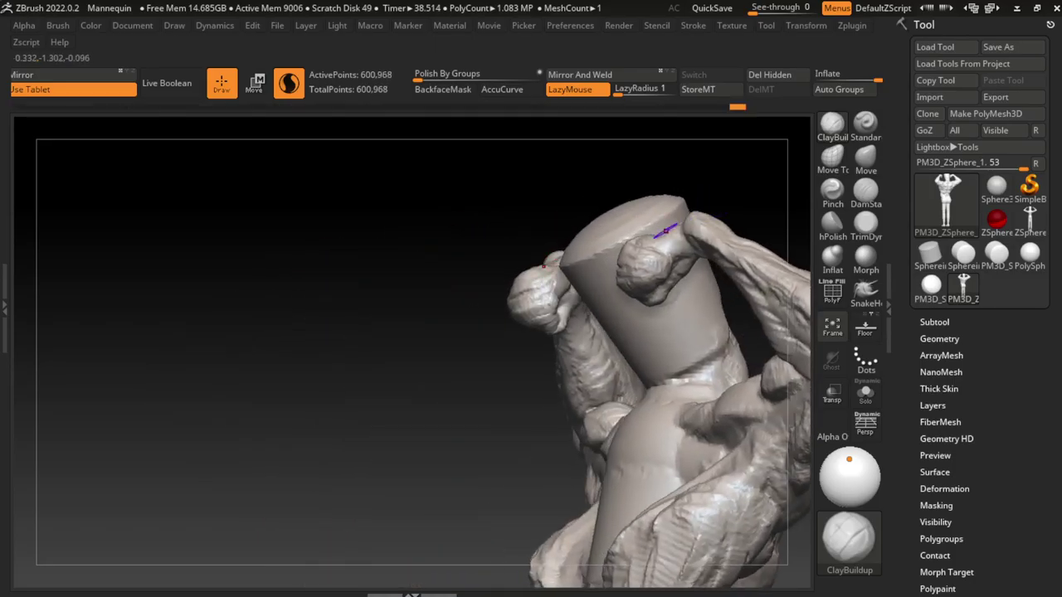
pyautogui.hotkey('ctrl', 'z')
pyautogui.hotkey('ctrl', 'z')
pyautogui.hotkey('ctrl', 'z')
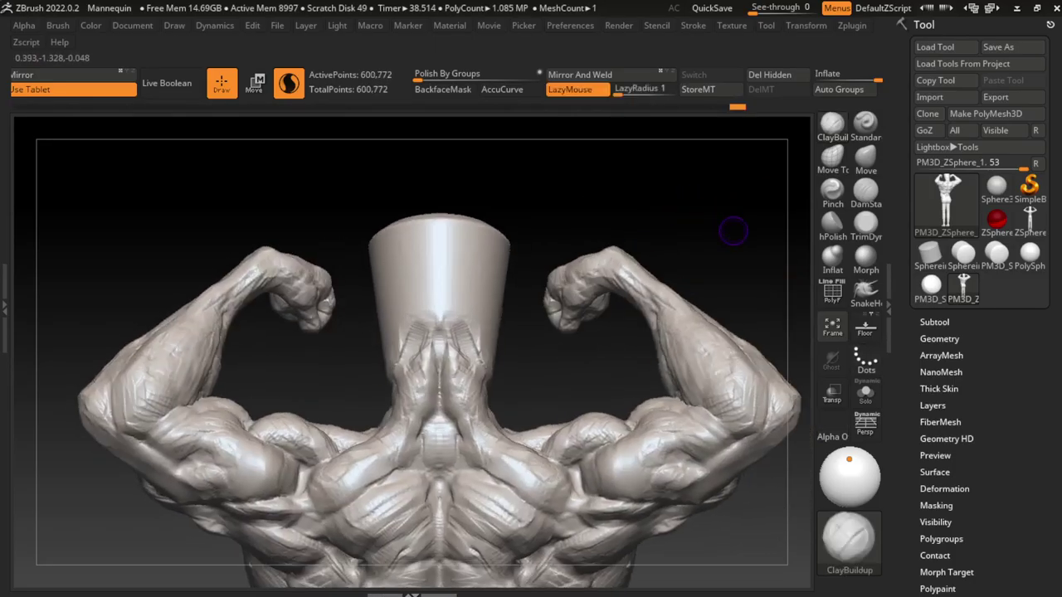
pyautogui.press('s')
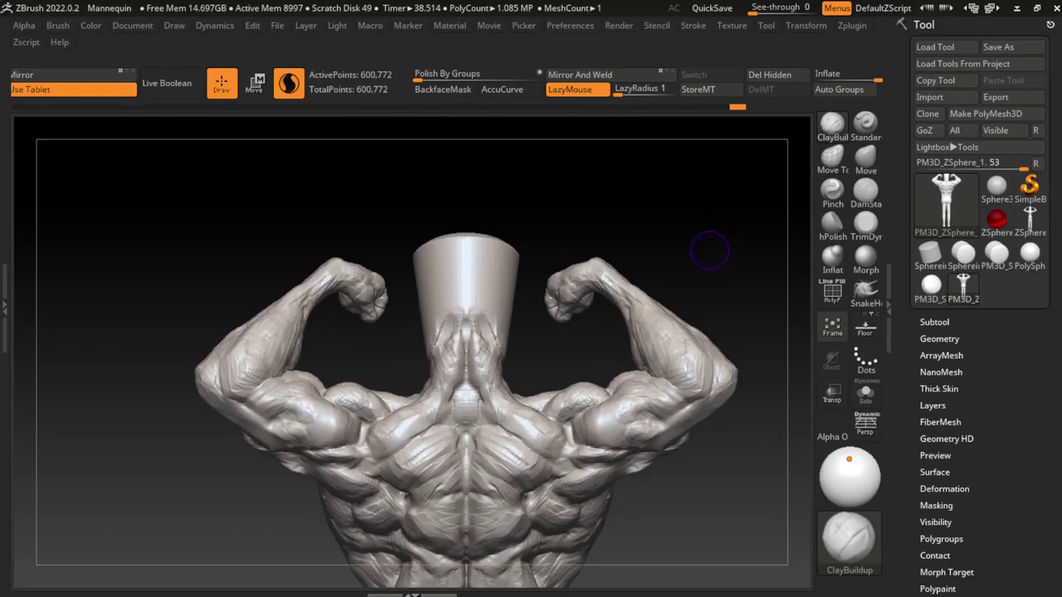
# Step: From a side view, add clay to the raised arm and reshape both fists
pyautogui.moveTo(710, 251); pyautogui.dragTo(564, 286, button='right')
pyautogui.moveTo(554, 287)
pyautogui.mouseDown()
pyautogui.moveTo(559, 300)
pyautogui.moveTo(538, 274)
pyautogui.mouseUp()
pyautogui.moveTo(597, 282)
pyautogui.mouseDown(button='right')
pyautogui.moveTo(681, 290)
pyautogui.moveTo(706, 274)
pyautogui.mouseUp(button='right')
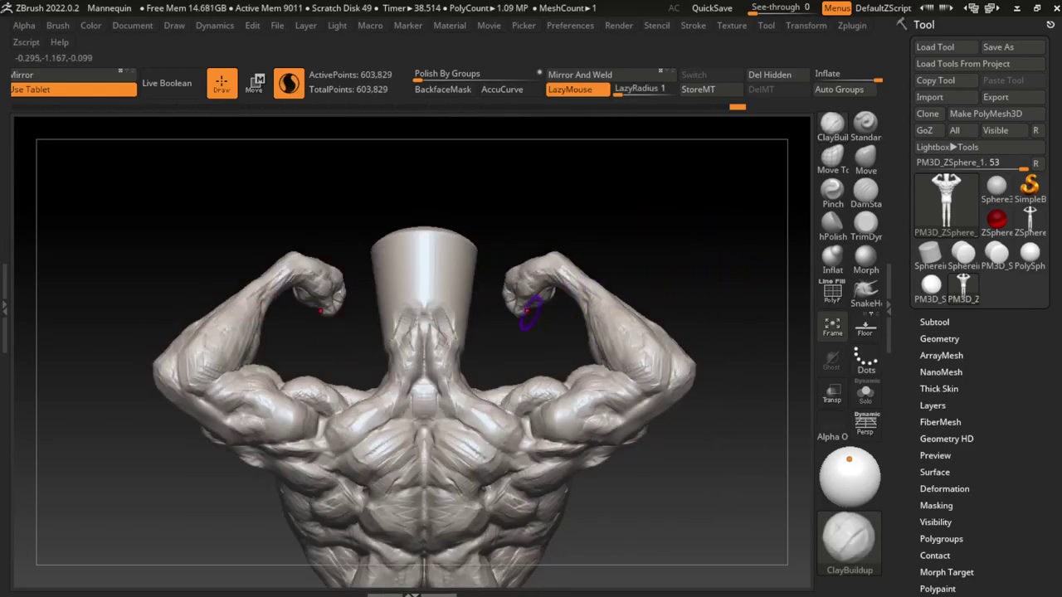
pyautogui.moveTo(531, 309)
pyautogui.mouseDown()
pyautogui.moveTo(553, 281)
pyautogui.moveTo(548, 297)
pyautogui.mouseUp()
pyautogui.moveTo(720, 315)
pyautogui.mouseDown(button='right')
pyautogui.moveTo(688, 268)
pyautogui.moveTo(713, 282)
pyautogui.moveTo(678, 198)
pyautogui.mouseUp(button='right')
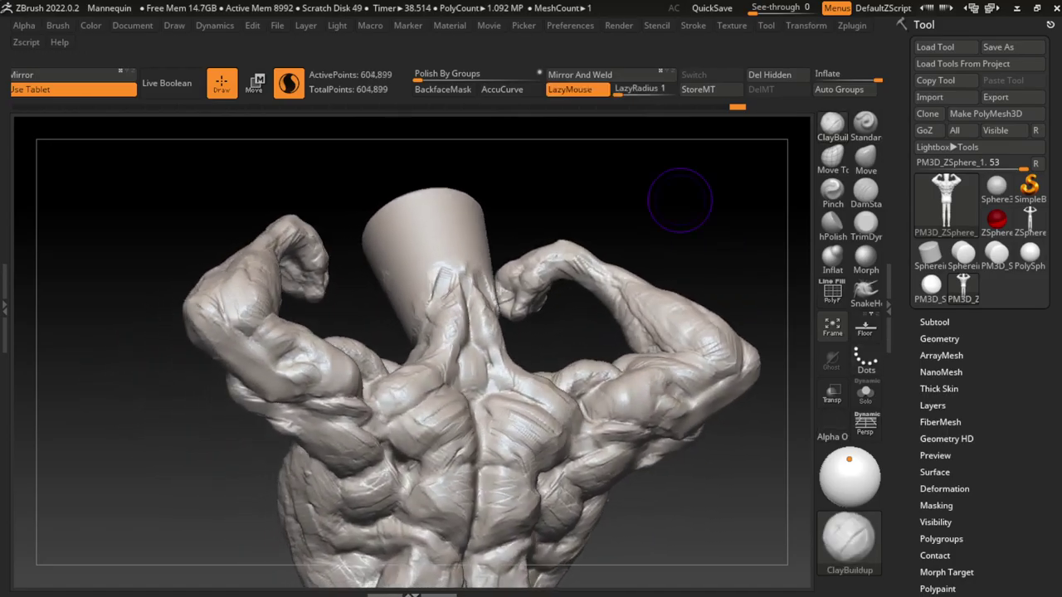
# Step: Build up both forearms and add clay mass to the upper arms
pyautogui.moveTo(581, 278); pyautogui.dragTo(556, 237)
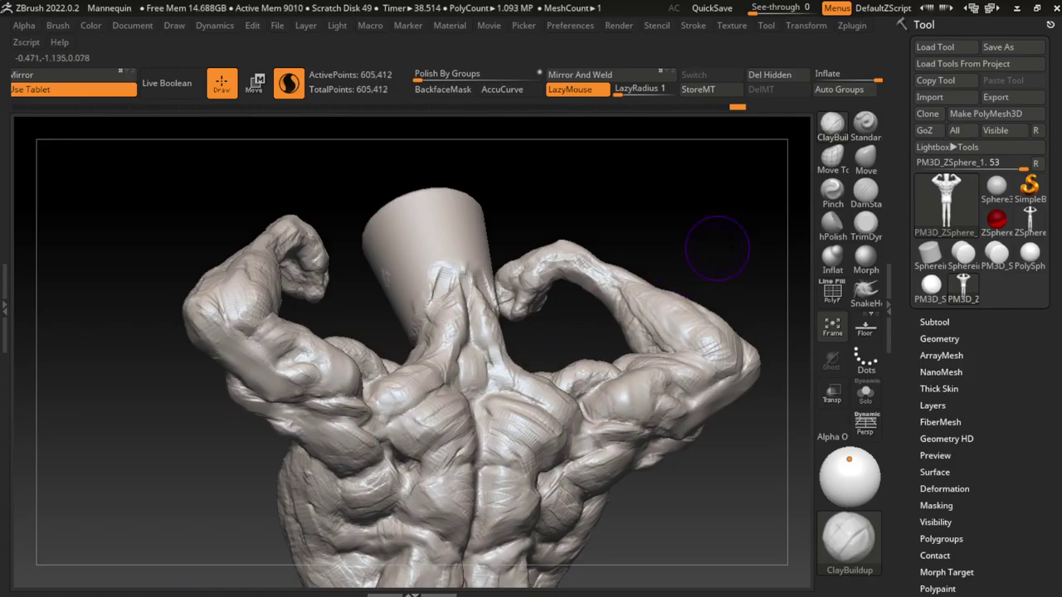
pyautogui.keyDown('shift'); pyautogui.moveTo(705, 178); pyautogui.dragTo(688, 185, button='right'); pyautogui.keyUp('shift')
pyautogui.moveTo(581, 274); pyautogui.dragTo(597, 284)
pyautogui.keyDown('ctrl'); pyautogui.moveTo(667, 304); pyautogui.dragTo(713, 284, button='right'); pyautogui.keyUp('ctrl')
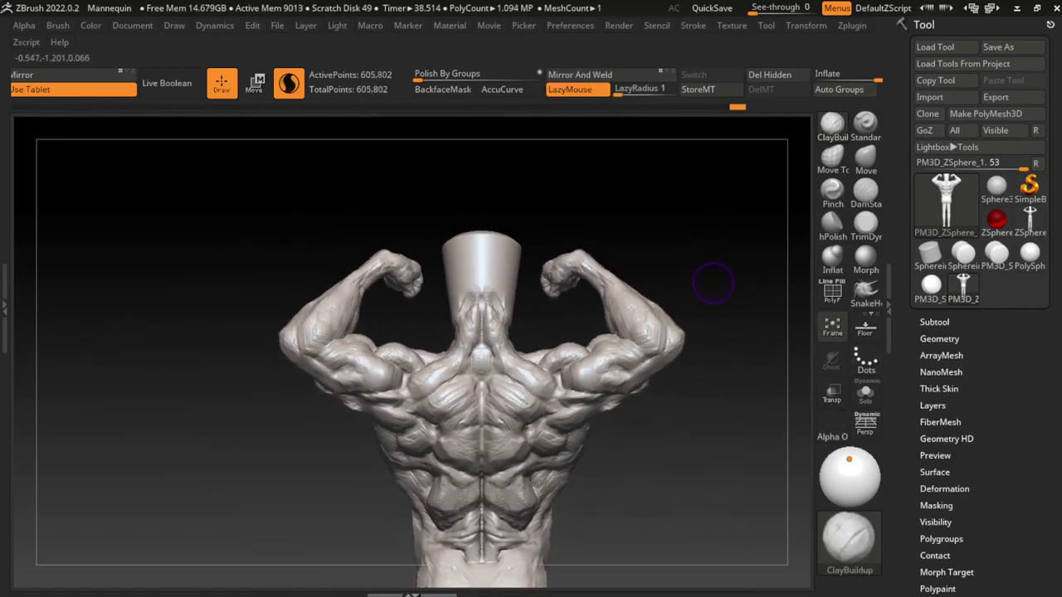
pyautogui.moveTo(636, 302); pyautogui.dragTo(603, 300)
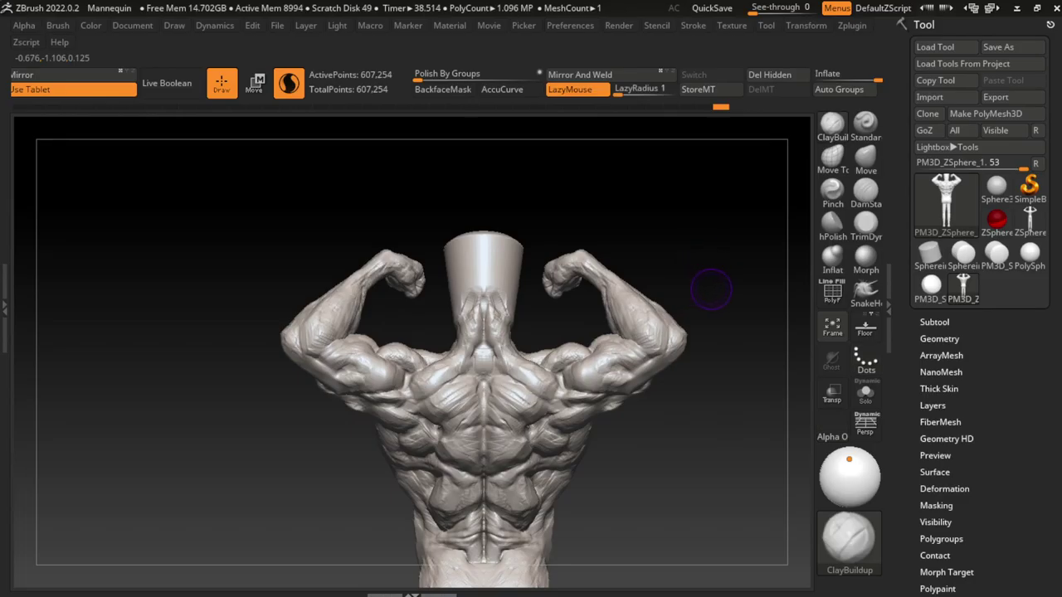
pyautogui.moveTo(715, 287)
pyautogui.mouseDown()
pyautogui.moveTo(645, 332)
pyautogui.moveTo(724, 304)
pyautogui.mouseUp()
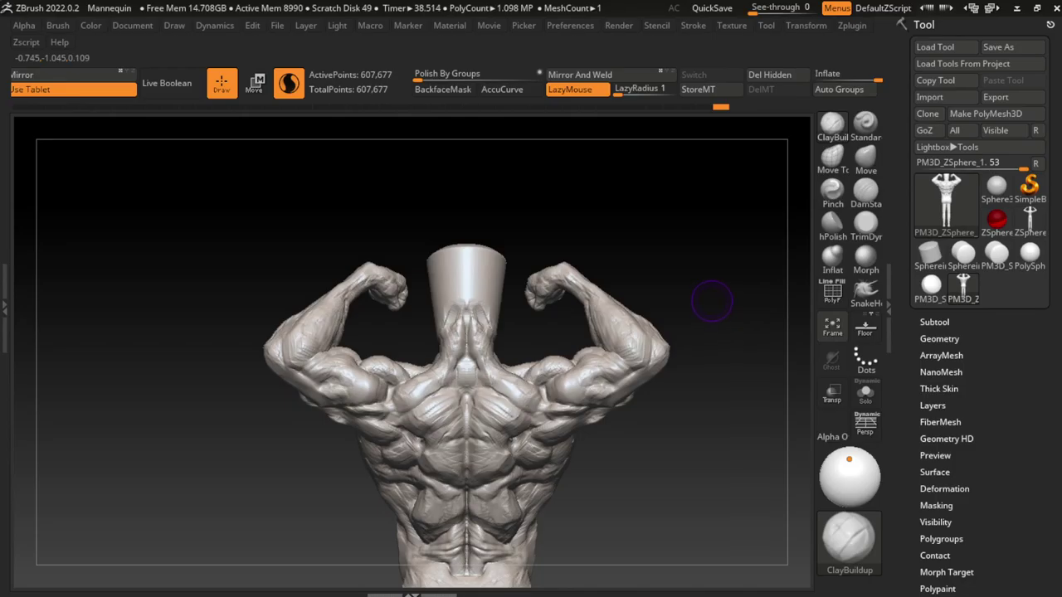
pyautogui.moveTo(713, 298); pyautogui.dragTo(638, 332)
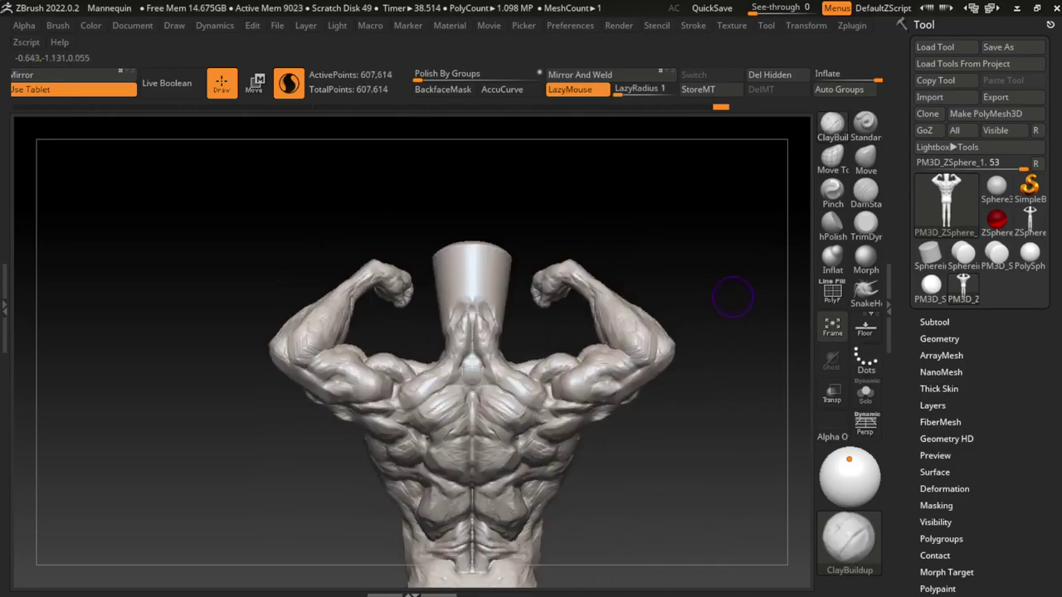
# Step: Carve a DamStandard crease along the upper arm and add clay to the outer arm
pyautogui.moveTo(733, 296); pyautogui.dragTo(710, 344)
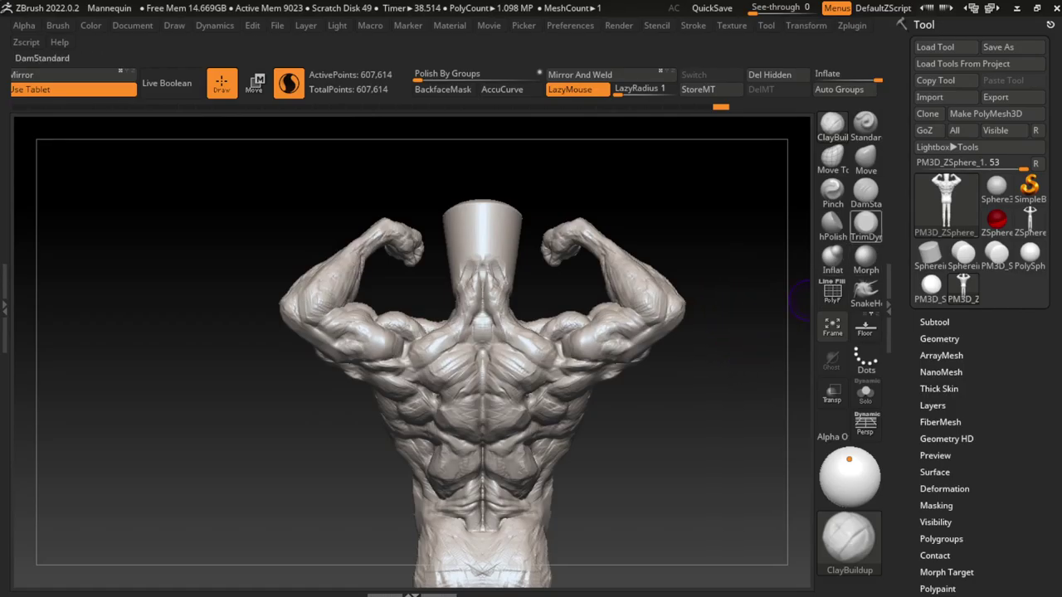
pyautogui.click(865, 193)
pyautogui.moveTo(647, 329); pyautogui.dragTo(676, 317)
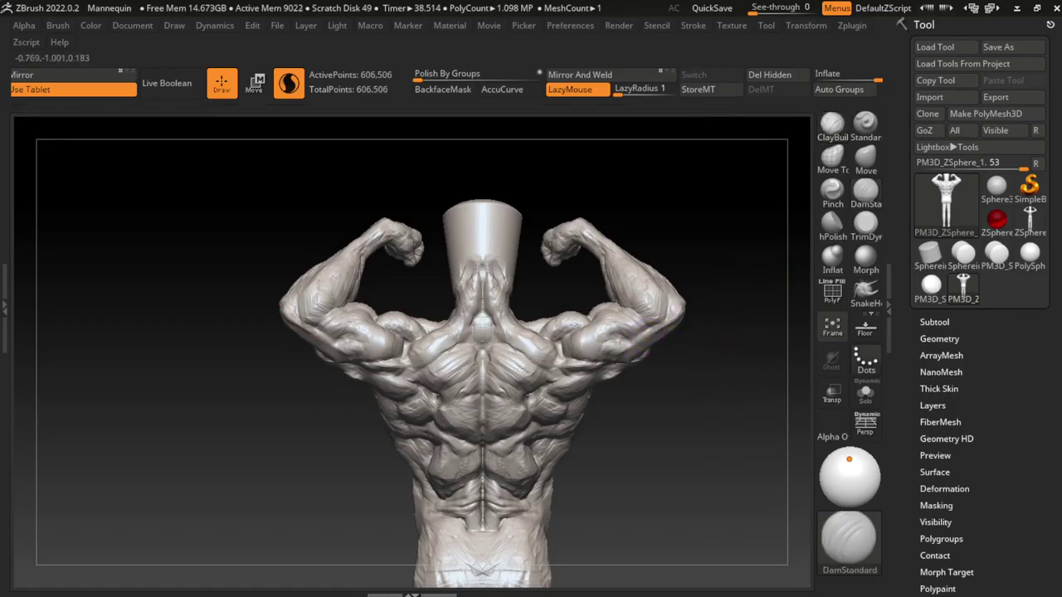
pyautogui.click(832, 124)
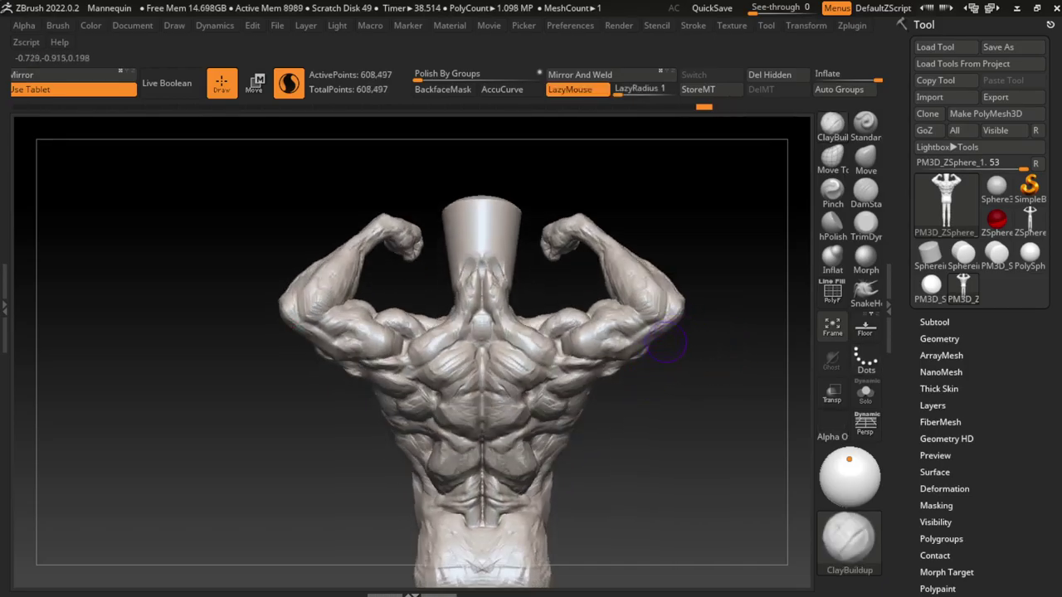
pyautogui.moveTo(668, 342)
pyautogui.mouseDown()
pyautogui.moveTo(663, 309)
pyautogui.moveTo(675, 340)
pyautogui.moveTo(651, 348)
pyautogui.mouseUp()
pyautogui.moveTo(677, 315); pyautogui.dragTo(621, 367)
# Step: Add more ClayBuildup mass to the right upper arm, mirrored on the left
pyautogui.press('b')
pyautogui.press('d')
pyautogui.press('s')
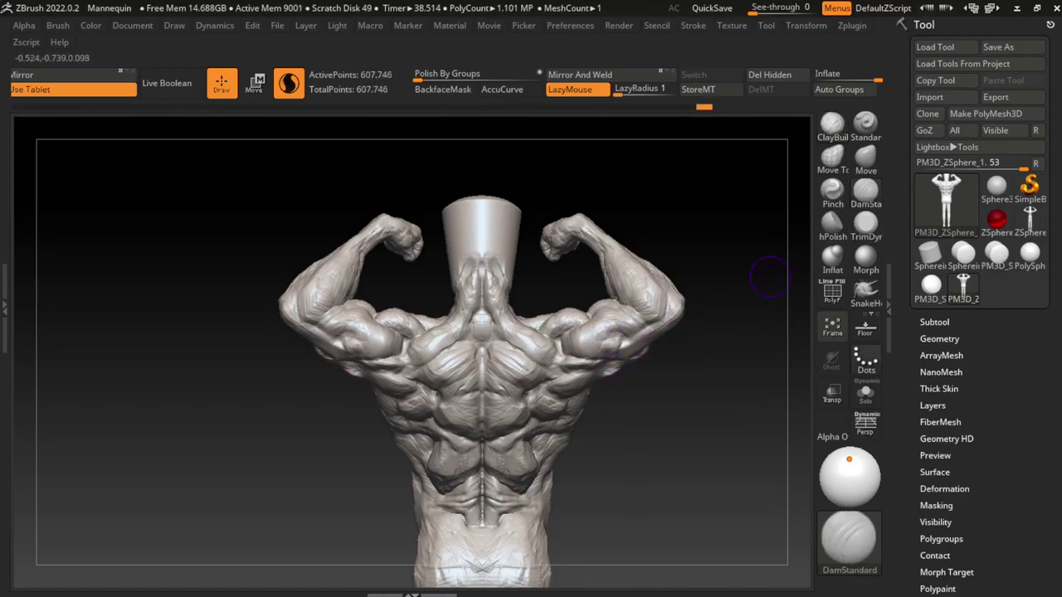
pyautogui.press('b')
pyautogui.press('c')
pyautogui.press('b')
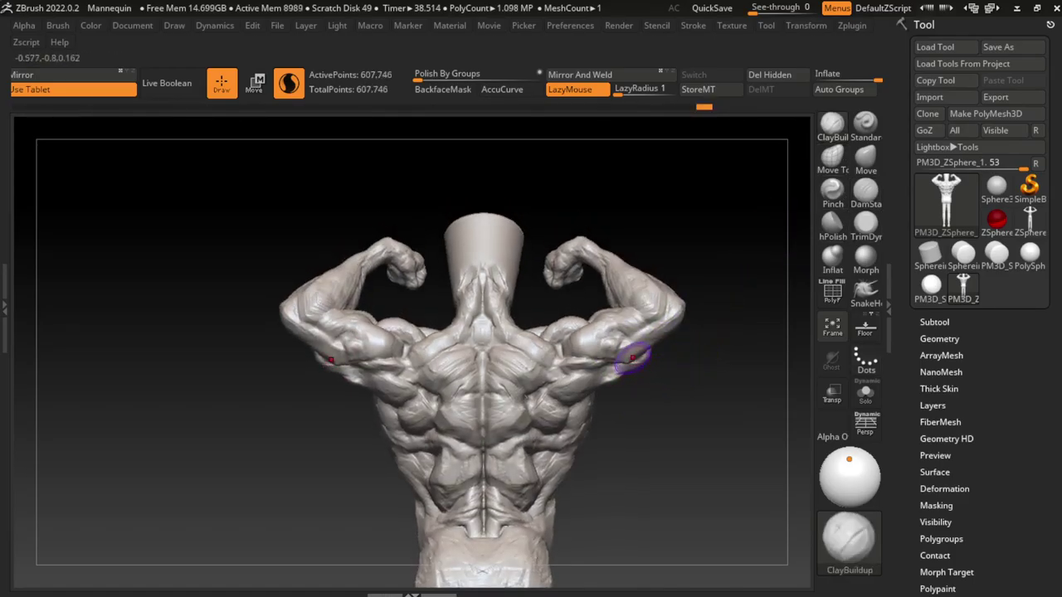
pyautogui.moveTo(633, 358)
pyautogui.mouseDown()
pyautogui.moveTo(668, 328)
pyautogui.moveTo(635, 379)
pyautogui.moveTo(650, 338)
pyautogui.moveTo(635, 340)
pyautogui.moveTo(676, 381)
pyautogui.moveTo(664, 448)
pyautogui.moveTo(635, 307)
pyautogui.moveTo(628, 363)
pyautogui.moveTo(635, 352)
pyautogui.moveTo(673, 404)
pyautogui.mouseUp()
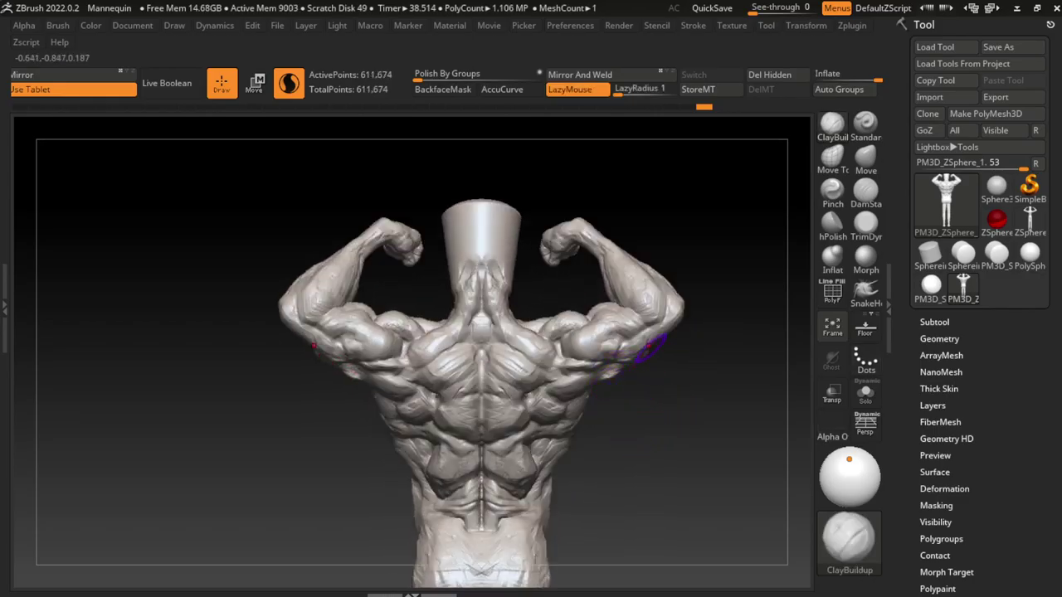
pyautogui.click(865, 192)
pyautogui.click(832, 126)
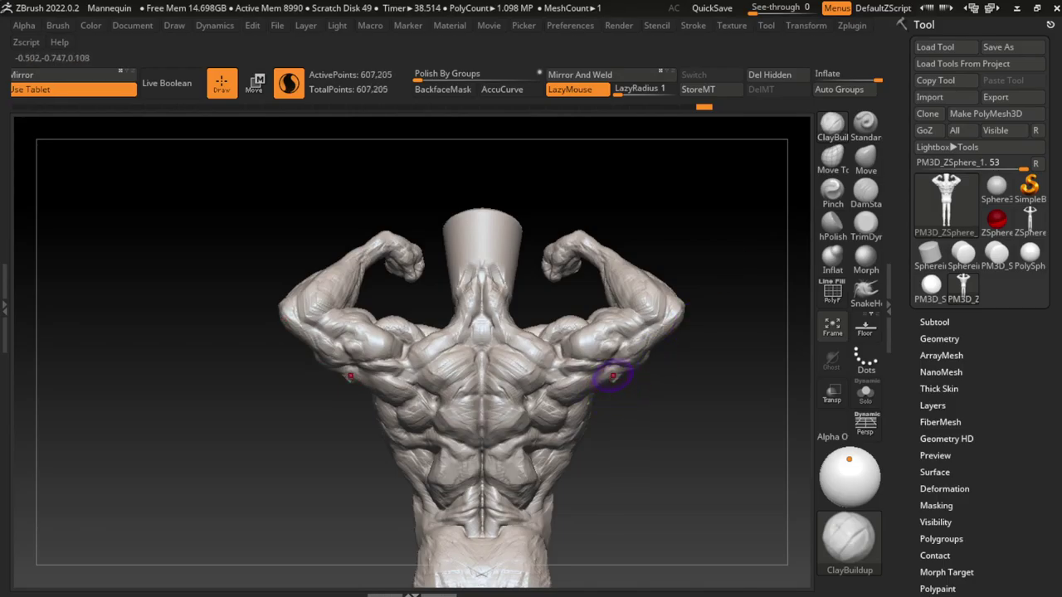
pyautogui.moveTo(613, 377)
pyautogui.mouseDown()
pyautogui.moveTo(640, 362)
pyautogui.moveTo(680, 398)
pyautogui.moveTo(614, 413)
pyautogui.moveTo(595, 370)
pyautogui.moveTo(565, 372)
pyautogui.mouseUp()
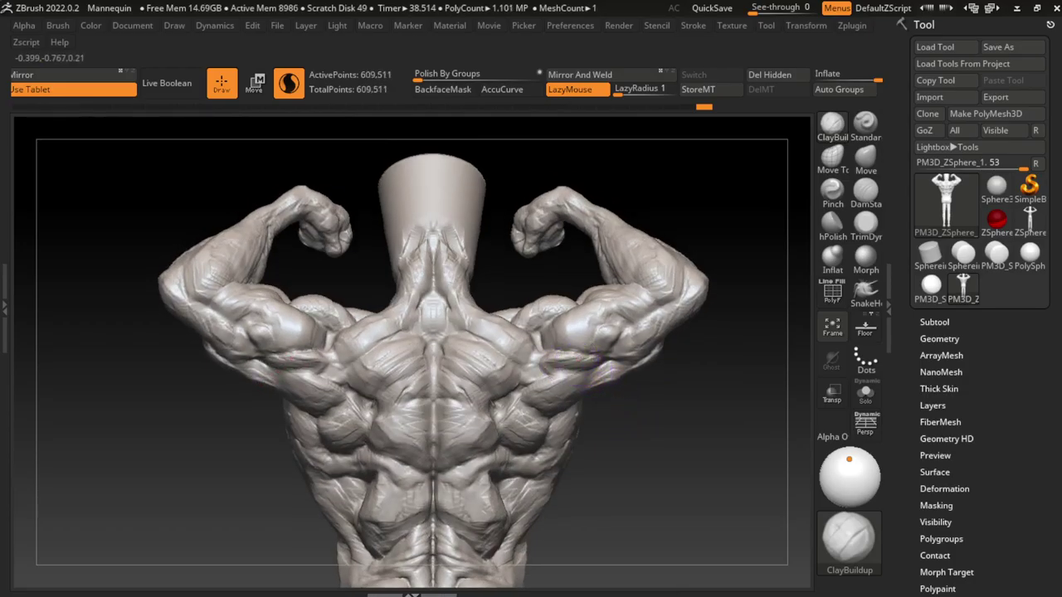
# Step: Carve DamStandard grooves into the right back, undoing the unwanted ones
pyautogui.moveTo(585, 462); pyautogui.dragTo(590, 438)
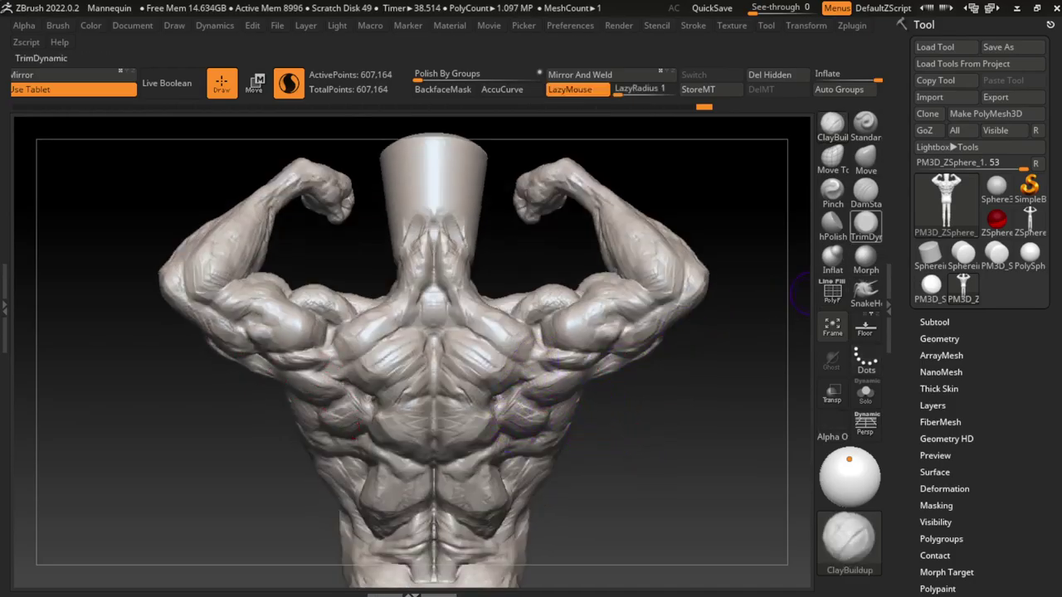
pyautogui.click(866, 193)
pyautogui.moveTo(539, 336); pyautogui.dragTo(531, 373)
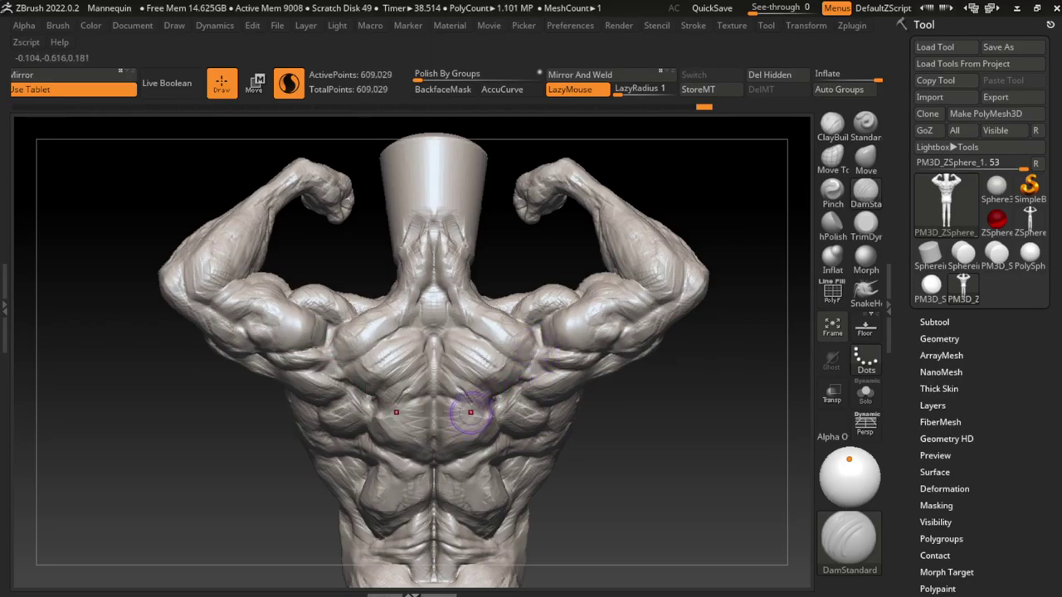
pyautogui.moveTo(503, 335); pyautogui.dragTo(537, 359)
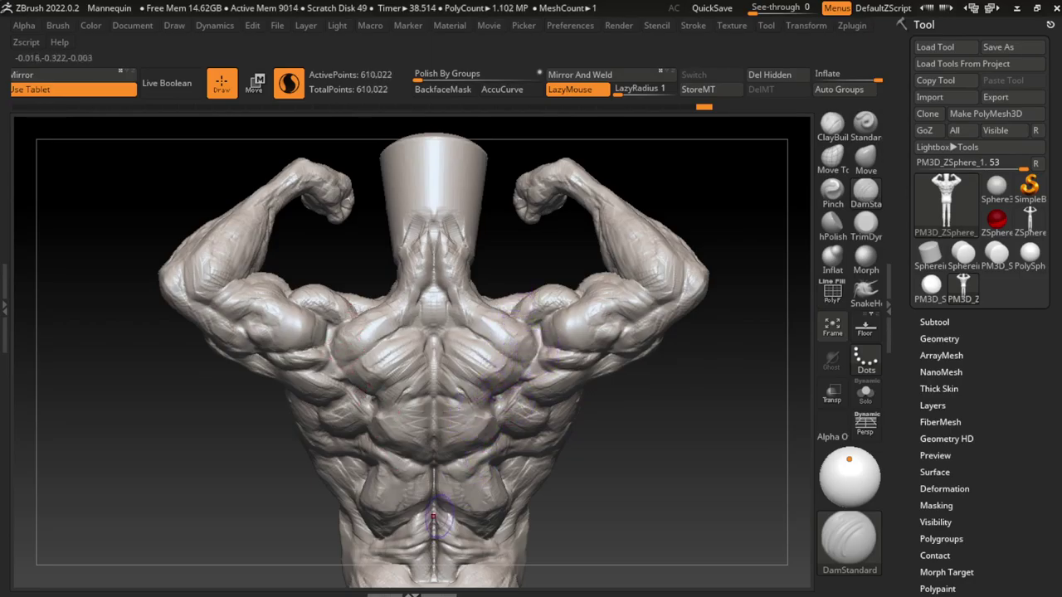
pyautogui.hotkey('ctrl', 'z')
pyautogui.hotkey('ctrl', 'z')
pyautogui.hotkey('ctrl', 'z')
pyautogui.hotkey('ctrl', 'z')
pyautogui.hotkey('ctrl', 'z')
pyautogui.hotkey('ctrl', 'z')
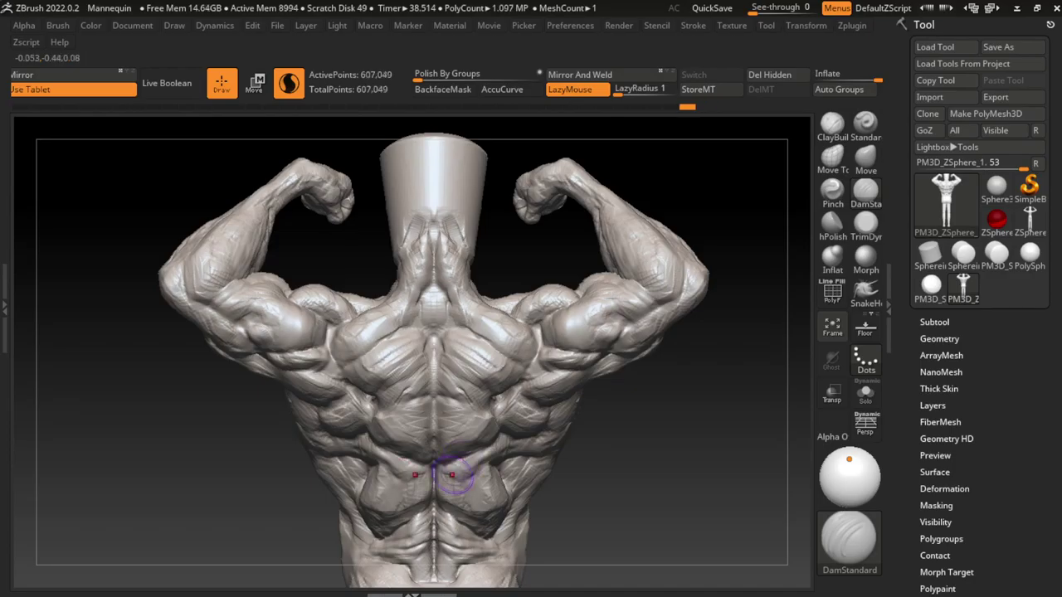
pyautogui.moveTo(524, 369); pyautogui.dragTo(528, 377)
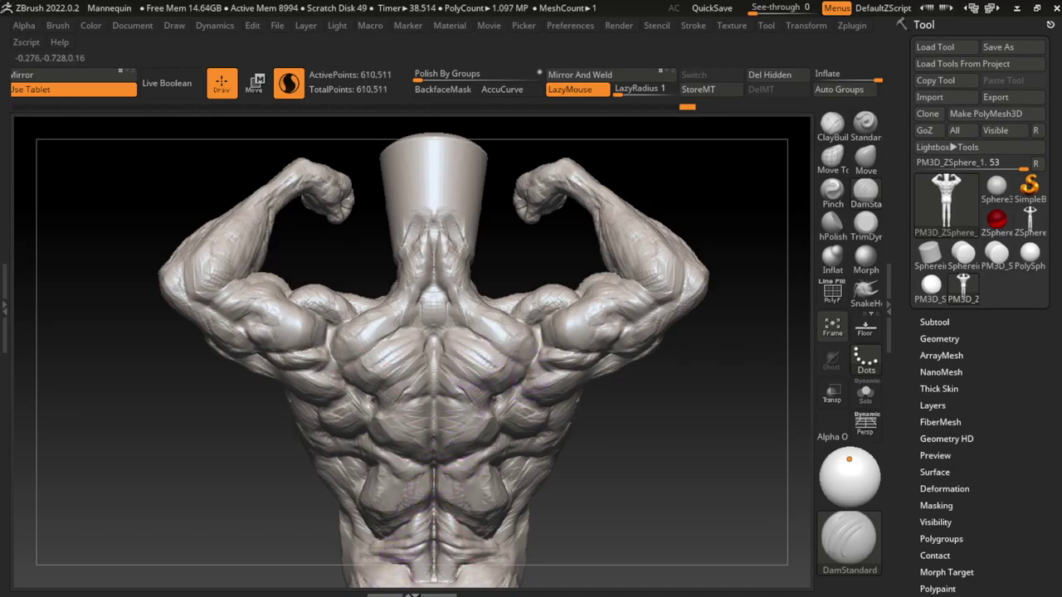
pyautogui.hotkey('ctrl', 'z')
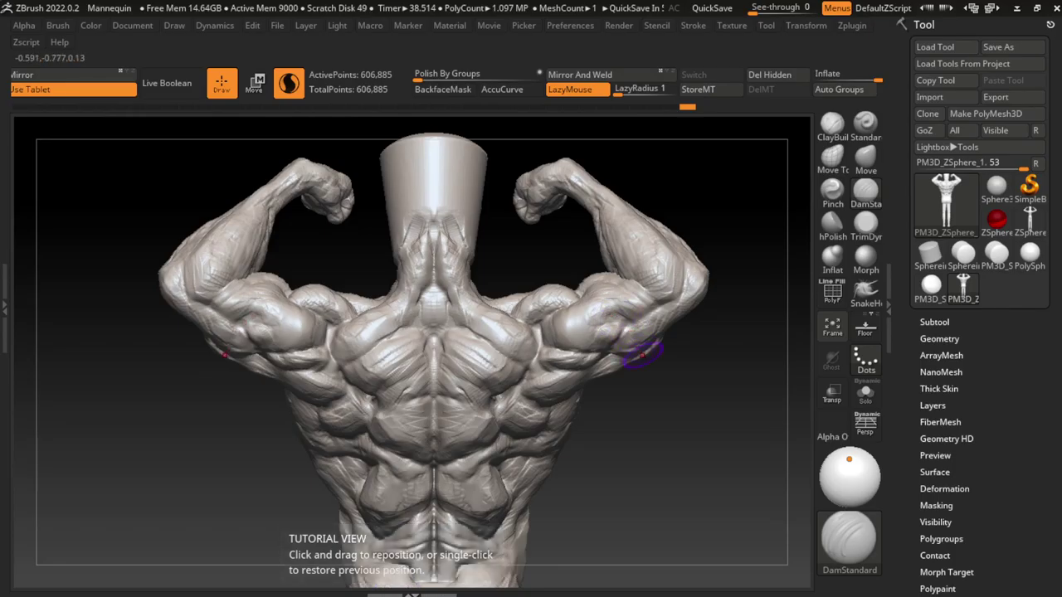
# Step: Undo further strokes while keeping the spine groove, reselect ClayBuildup, and shift the figure left
pyautogui.hotkey('ctrl', 'z')
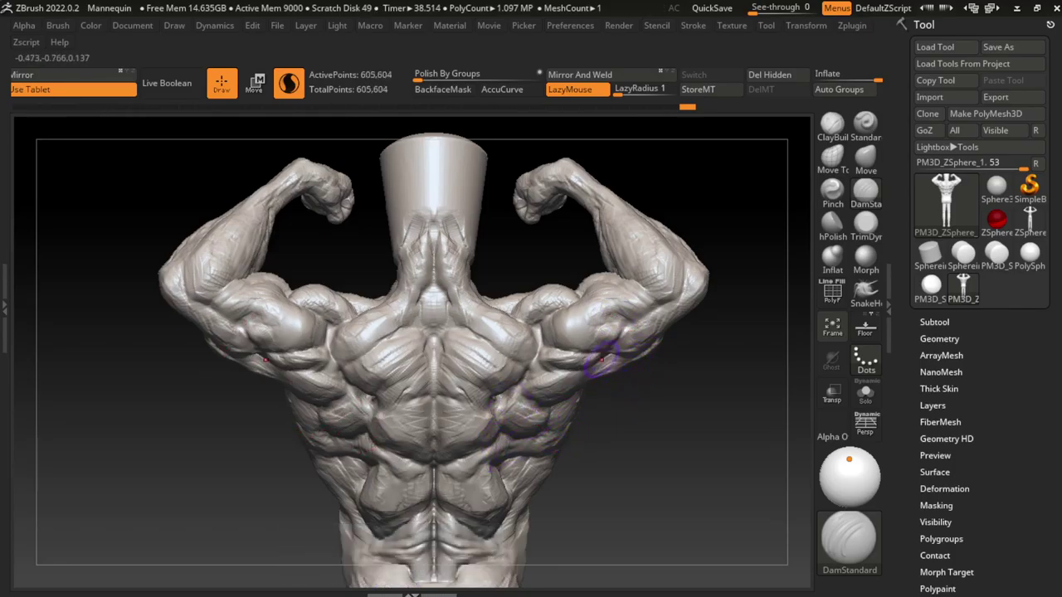
pyautogui.press('b')
pyautogui.press('c')
pyautogui.press('b')
pyautogui.hotkey('ctrl', 'z')
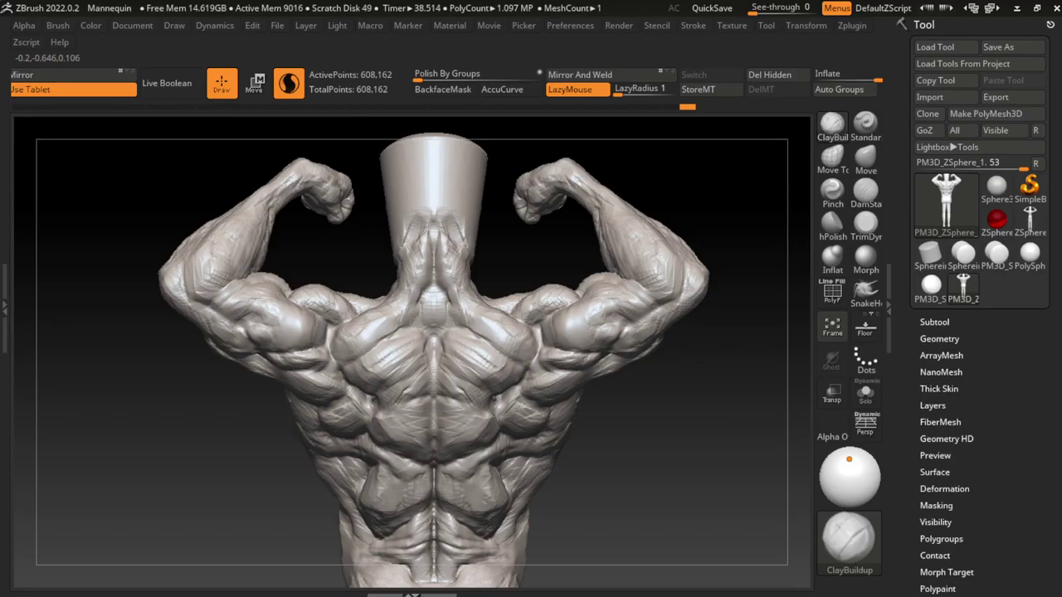
pyautogui.hotkey('ctrl', 'z')
pyautogui.hotkey('ctrl', 'z')
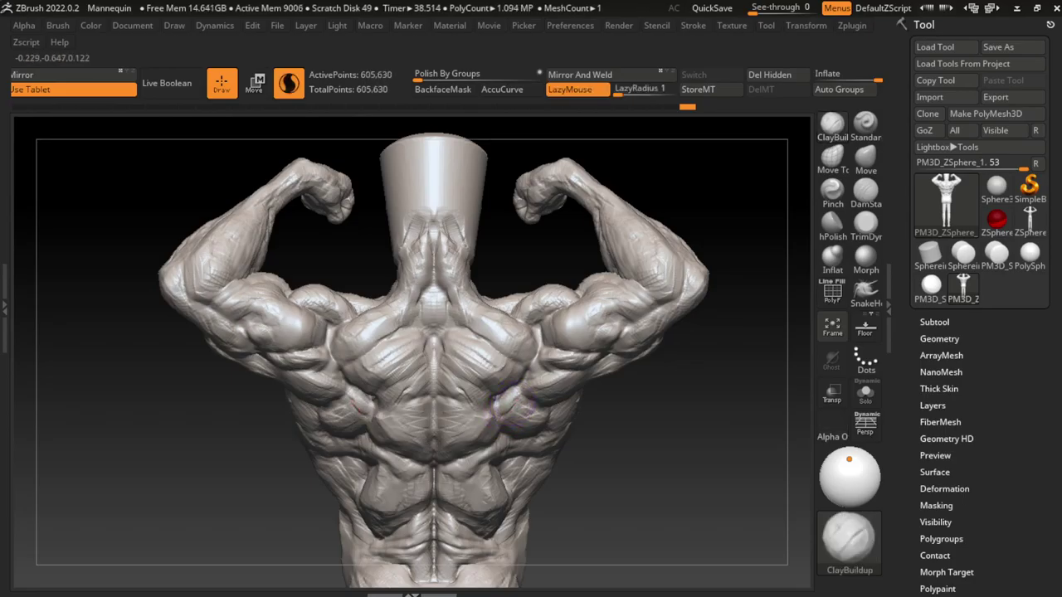
pyautogui.hotkey('ctrl', 'z')
pyautogui.hotkey('ctrl', 'z')
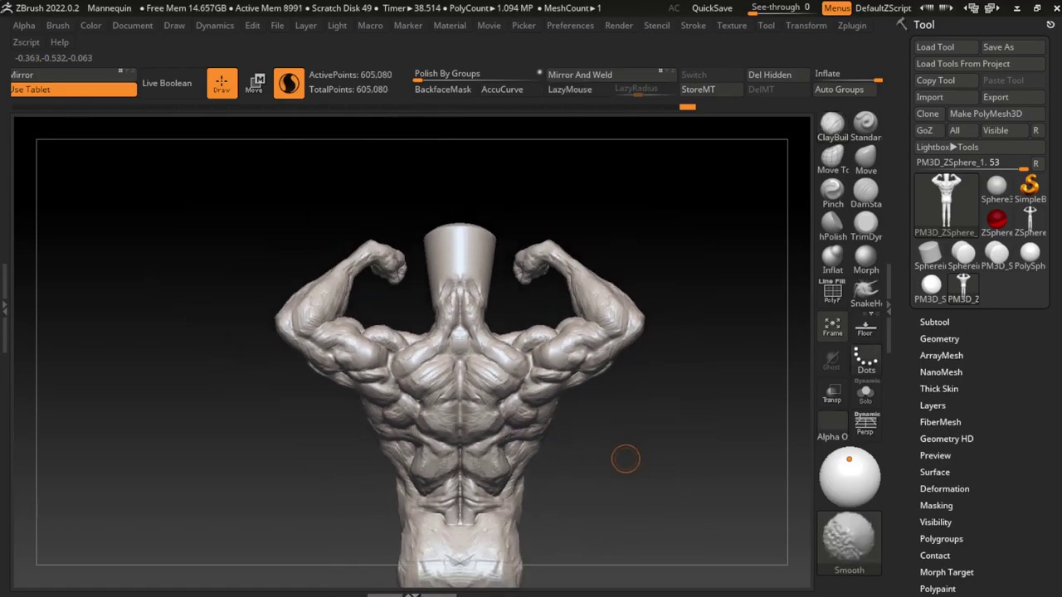
pyautogui.moveTo(630, 487)
pyautogui.keyDown('alt'); pyautogui.mouseDown()
pyautogui.moveTo(625, 501)
pyautogui.moveTo(643, 472)
pyautogui.mouseUp(); pyautogui.keyUp('alt')
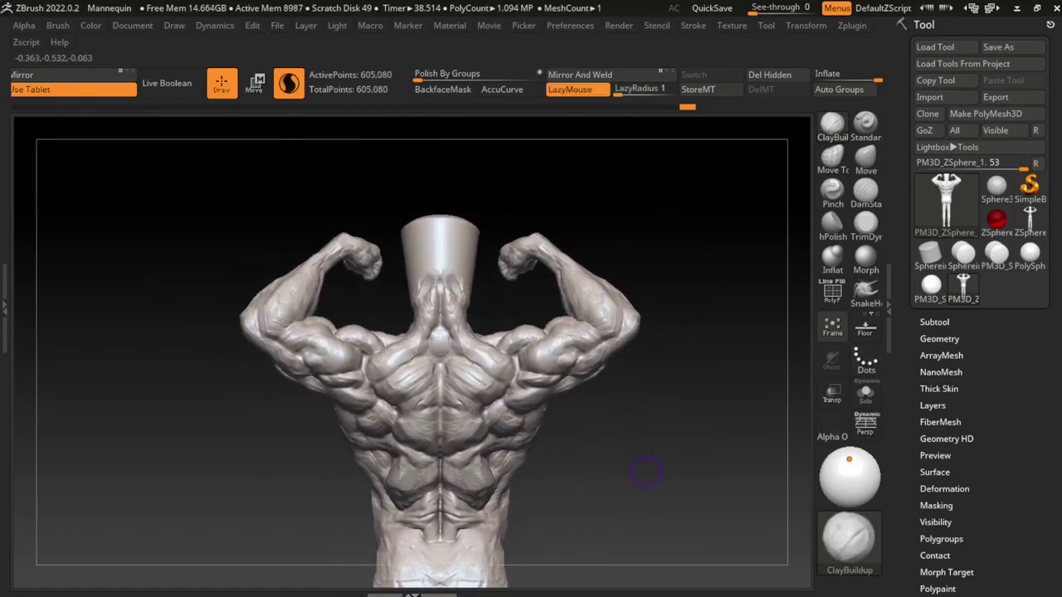